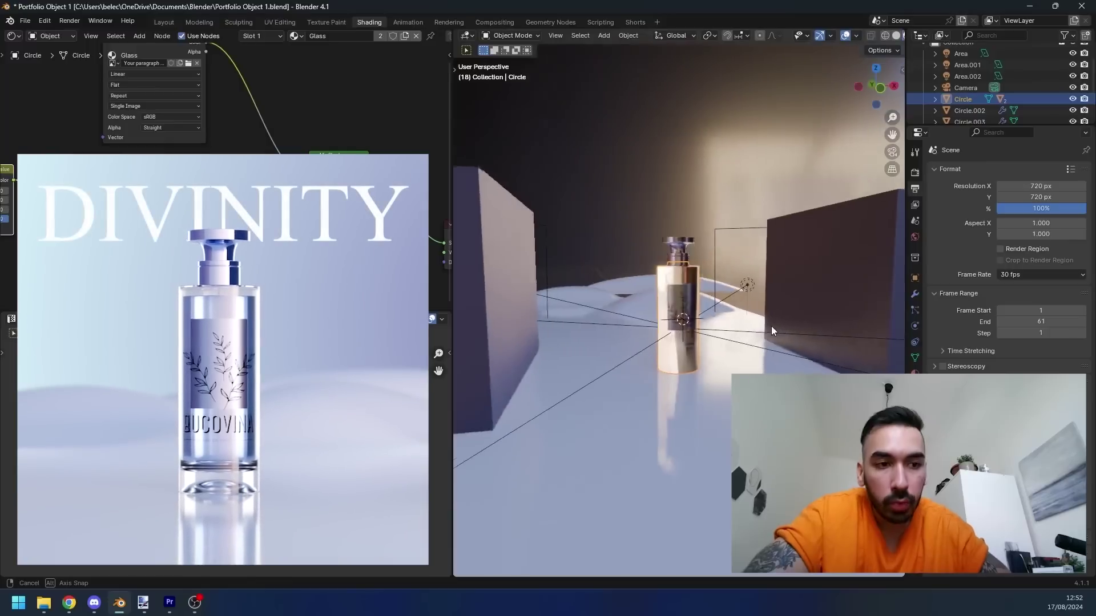
{"action": "middle_click_drag", "start_coordinate": [772, 330], "coordinate": [663, 333]}
{"action": "scroll", "coordinate": [993, 80], "scroll_direction": "down", "scroll_amount": 6}
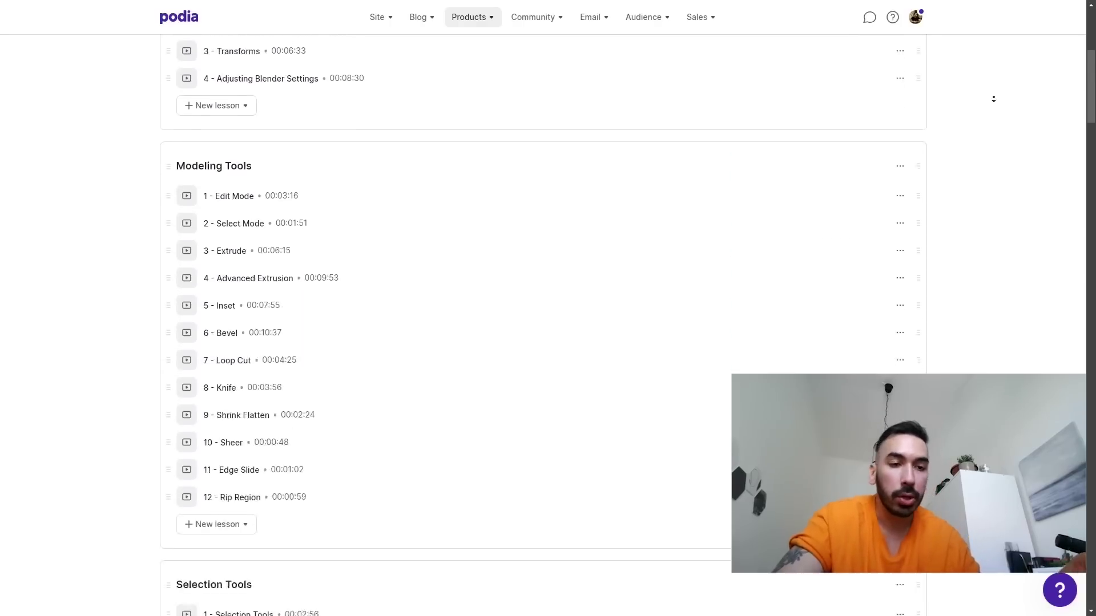
{"action": "scroll", "coordinate": [993, 98], "scroll_direction": "down", "scroll_amount": 15}
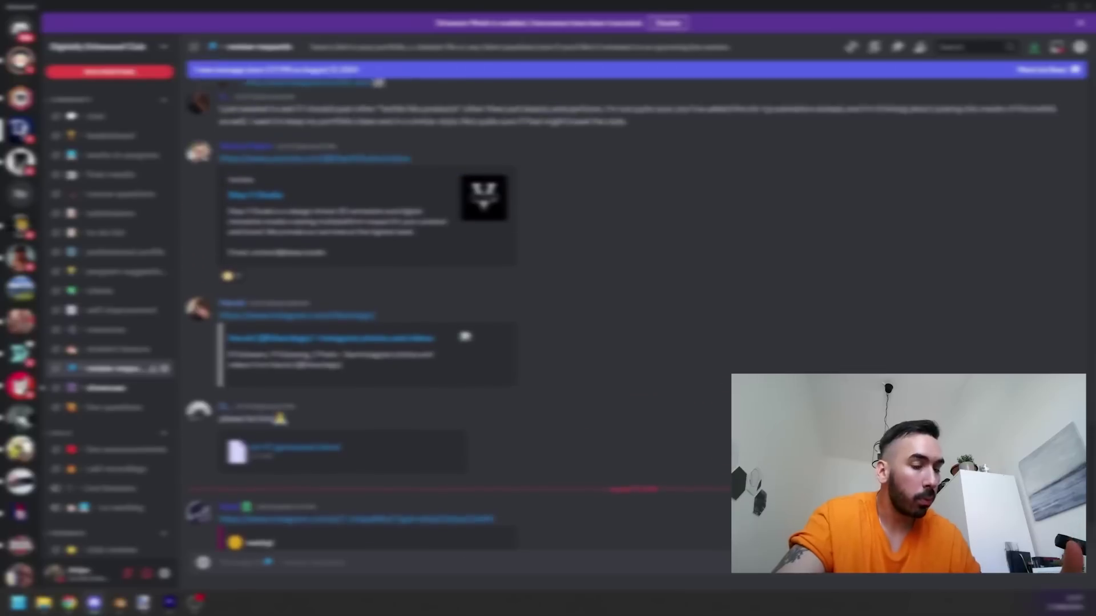
{"action": "scroll", "coordinate": [634, 314], "scroll_direction": "up", "scroll_amount": 10}
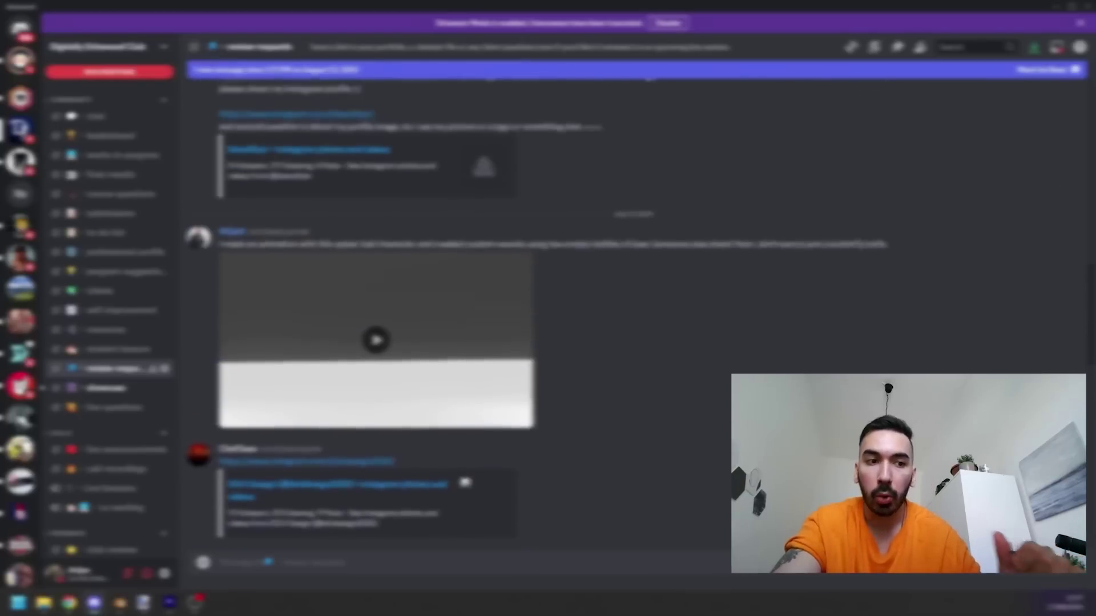
{"action": "scroll", "coordinate": [633, 314], "scroll_direction": "up", "scroll_amount": 10}
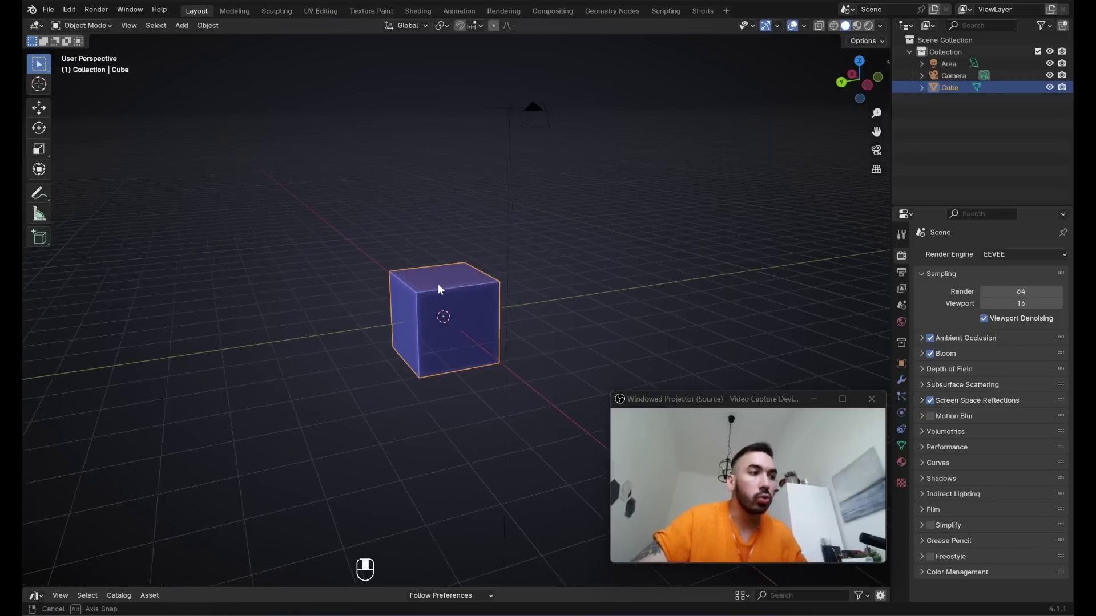
- Replace the default cube with a new mesh circle and expand the circle's creation settings
{"action": "key", "text": "x"}
{"action": "left_click", "coordinate": [483, 276]}
{"action": "key", "text": "shift+a"}
{"action": "mouse_move", "coordinate": [506, 270]}
{"action": "left_click", "coordinate": [539, 294]}
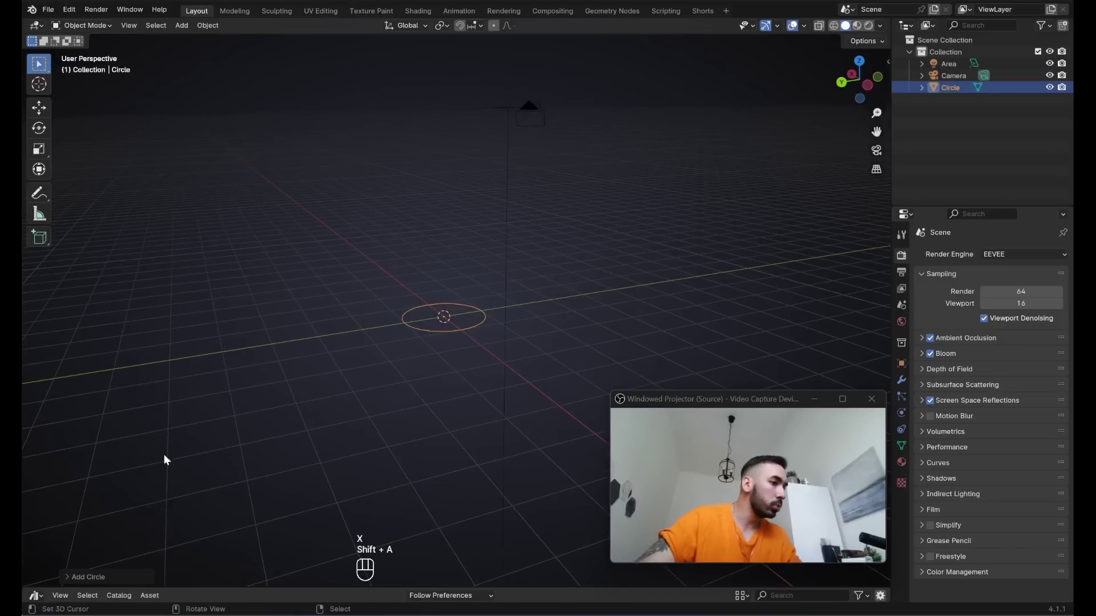
{"action": "left_click", "coordinate": [127, 578]}
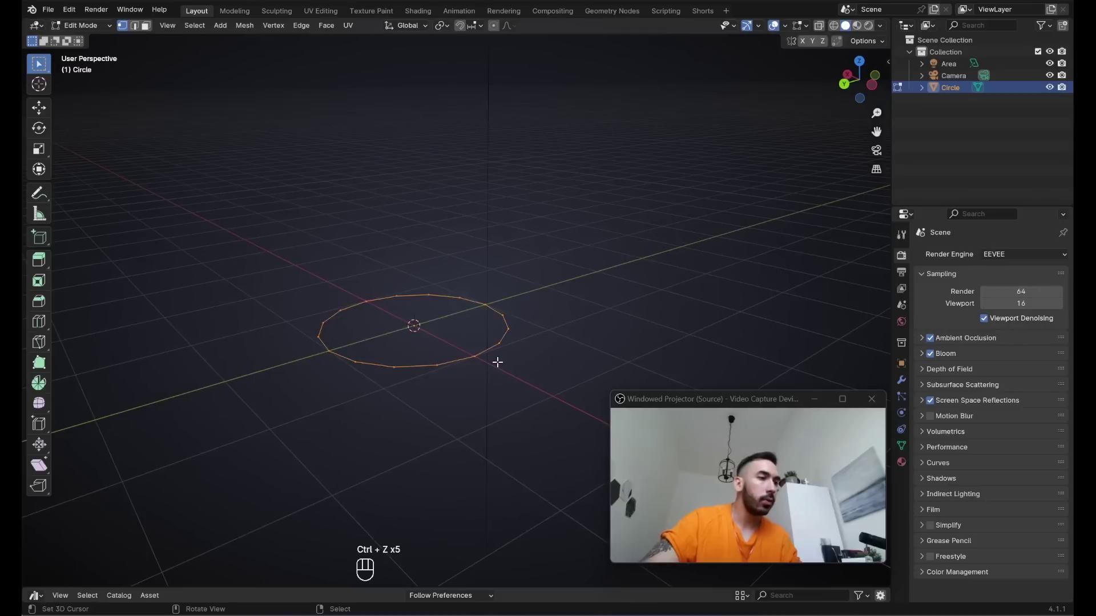
- Fill the circle, inset its face, and extrude the inner face upward about 0.42 m with a narrower top as the base recess
{"action": "key", "text": "f"}
{"action": "key", "text": "i"}
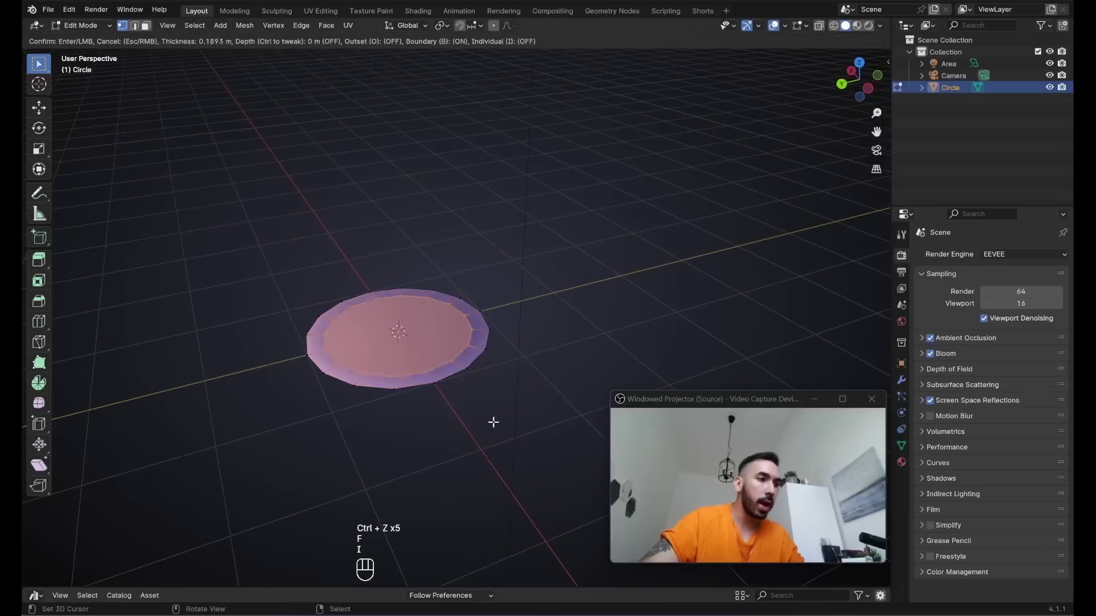
{"action": "left_click", "coordinate": [482, 412]}
{"action": "key", "text": "e"}
{"action": "left_click", "coordinate": [478, 381]}
{"action": "key", "text": "s"}
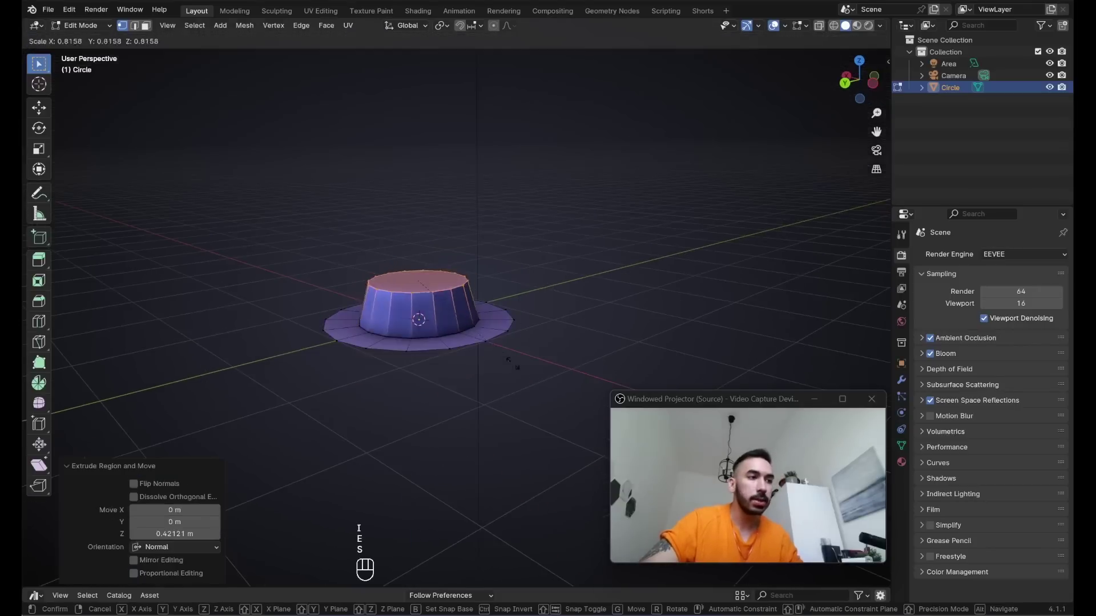
{"action": "left_click", "coordinate": [482, 343]}
- Extrude the base's outer edge loop and raise it along Z to form the tall bottle wall
{"action": "key", "text": "1"}
{"action": "left_click", "coordinate": [333, 313], "text": "alt"}
{"action": "scroll", "coordinate": [365, 342], "scroll_direction": "down", "scroll_amount": 2}
{"action": "middle_click_drag", "start_coordinate": [385, 353], "coordinate": [375, 354]}
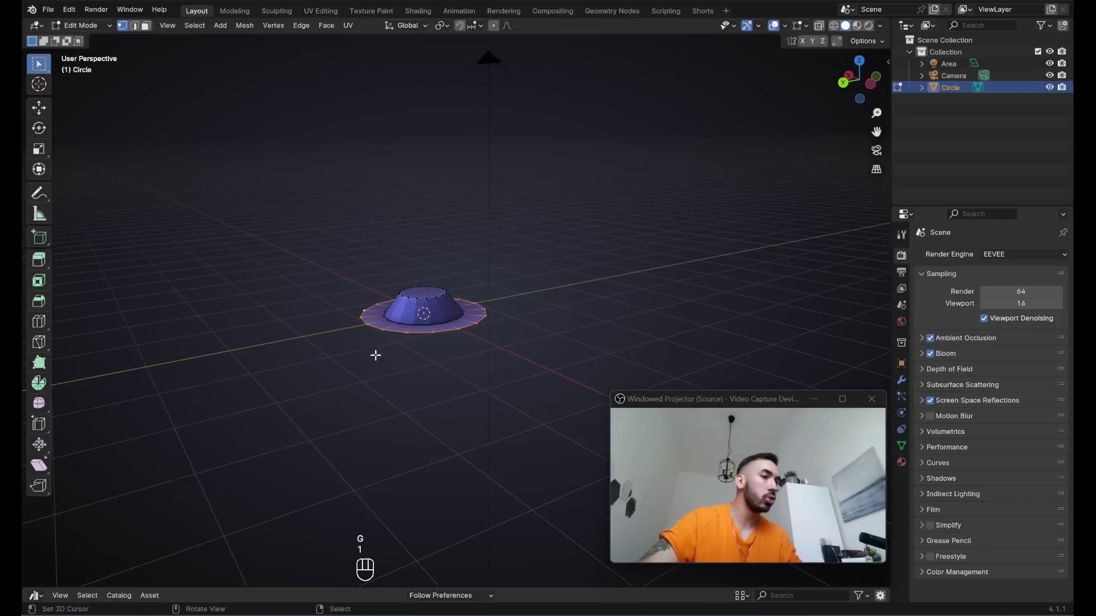
{"action": "key", "text": "e"}
{"action": "right_click", "coordinate": [383, 358]}
{"action": "key", "text": "g"}
{"action": "key", "text": "z"}
{"action": "left_click", "coordinate": [457, 84]}
- Fill the open top of the bottle, inset the face about 0.45 m and adjust the inner face's scale
{"action": "middle_click_drag", "start_coordinate": [457, 84], "coordinate": [465, 257], "text": "shift"}
{"action": "scroll", "coordinate": [483, 229], "scroll_direction": "down", "scroll_amount": 3}
{"action": "scroll", "coordinate": [480, 271], "scroll_direction": "up", "scroll_amount": 4}
{"action": "key", "text": "f"}
{"action": "key", "text": "i"}
{"action": "left_click", "coordinate": [489, 279]}
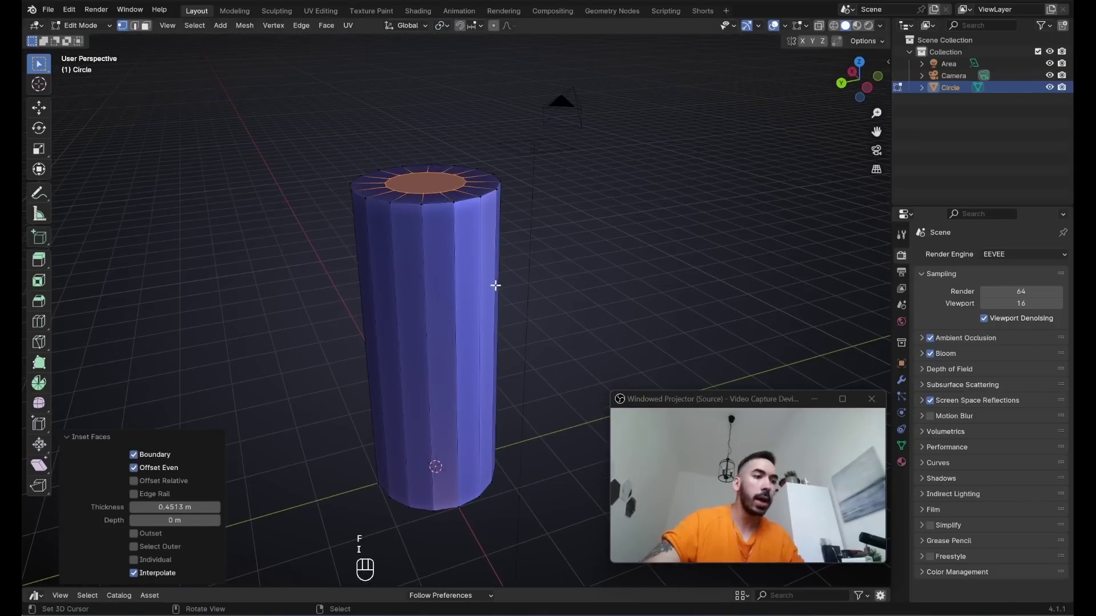
{"action": "key", "text": "s"}
{"action": "left_click", "coordinate": [498, 284]}
- Extrude the inner top face upward as a short neck and inset it to give the neck a wall thickness
{"action": "key", "text": "e"}
{"action": "left_click", "coordinate": [518, 266]}
{"action": "key", "text": "i"}
{"action": "left_click", "coordinate": [521, 272]}
- In wireframe view, extrude the neck's inner face down to the shoulder and scale the new face out by about 2.15
{"action": "key", "text": "z"}
{"action": "middle_click_drag", "start_coordinate": [522, 268], "coordinate": [541, 205]}
{"action": "key", "text": "e"}
{"action": "left_click", "coordinate": [540, 229]}
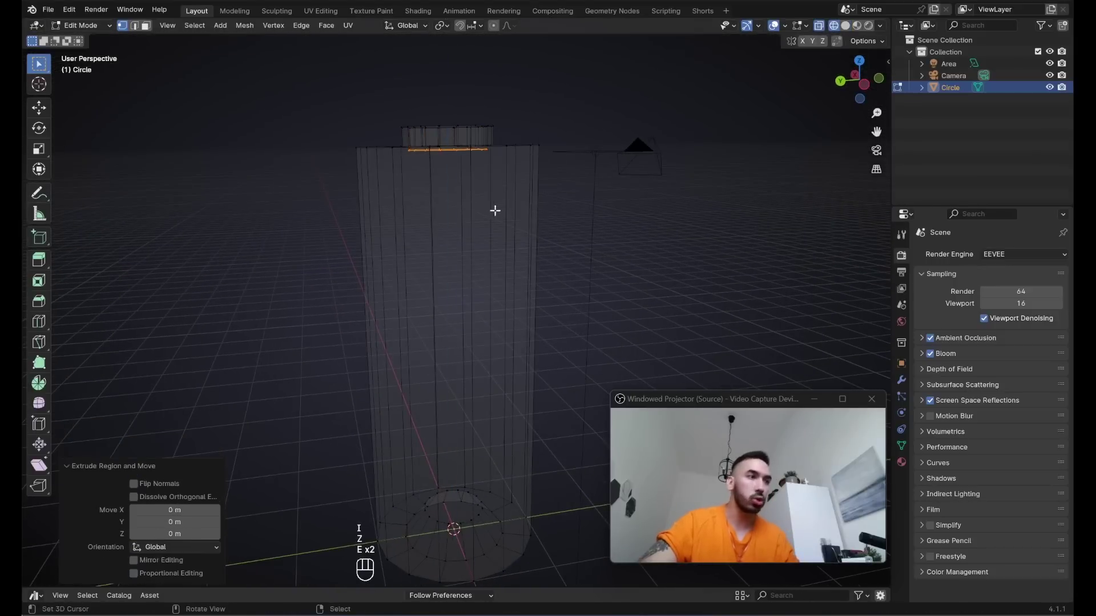
{"action": "key", "text": "s"}
{"action": "left_click", "coordinate": [565, 236]}
- Extrude the widened inner face down about 4.3 m to form the hollow interior of the bottle
{"action": "middle_click_drag", "start_coordinate": [389, 188], "coordinate": [409, 125], "text": "shift"}
{"action": "middle_click_drag", "start_coordinate": [489, 182], "coordinate": [496, 121], "text": "shift"}
{"action": "scroll", "coordinate": [538, 98], "scroll_direction": "down", "scroll_amount": 2}
{"action": "key", "text": "g"}
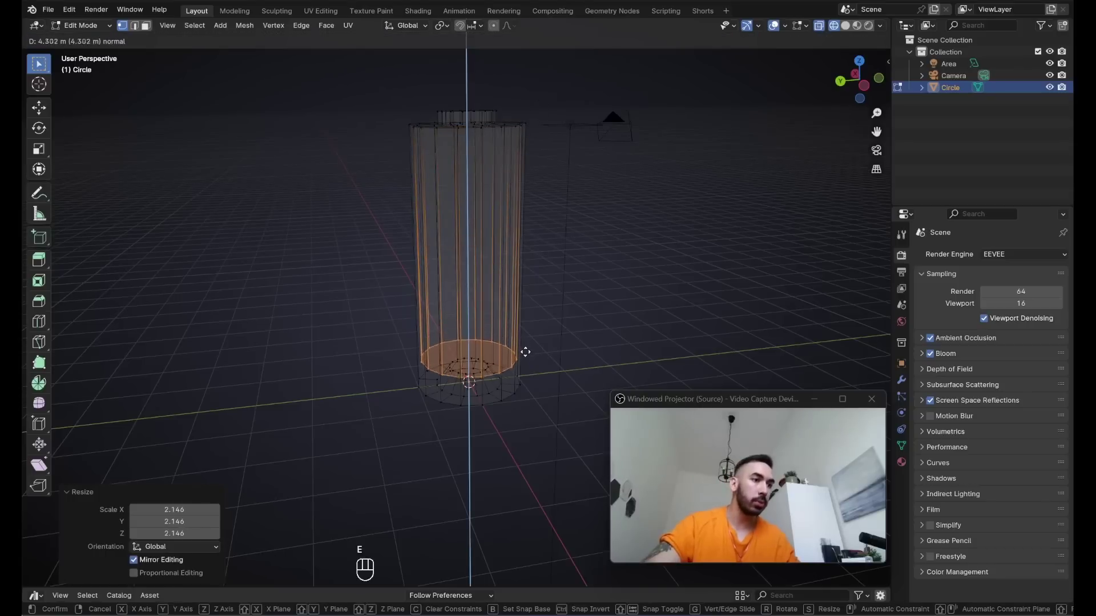
{"action": "left_click", "coordinate": [522, 357]}
- Round the interior's bottom edge with a multi-segment bevel and delete the face closing its floor
{"action": "scroll", "coordinate": [555, 314], "scroll_direction": "up", "scroll_amount": 2}
{"action": "key", "text": "ctrl+b"}
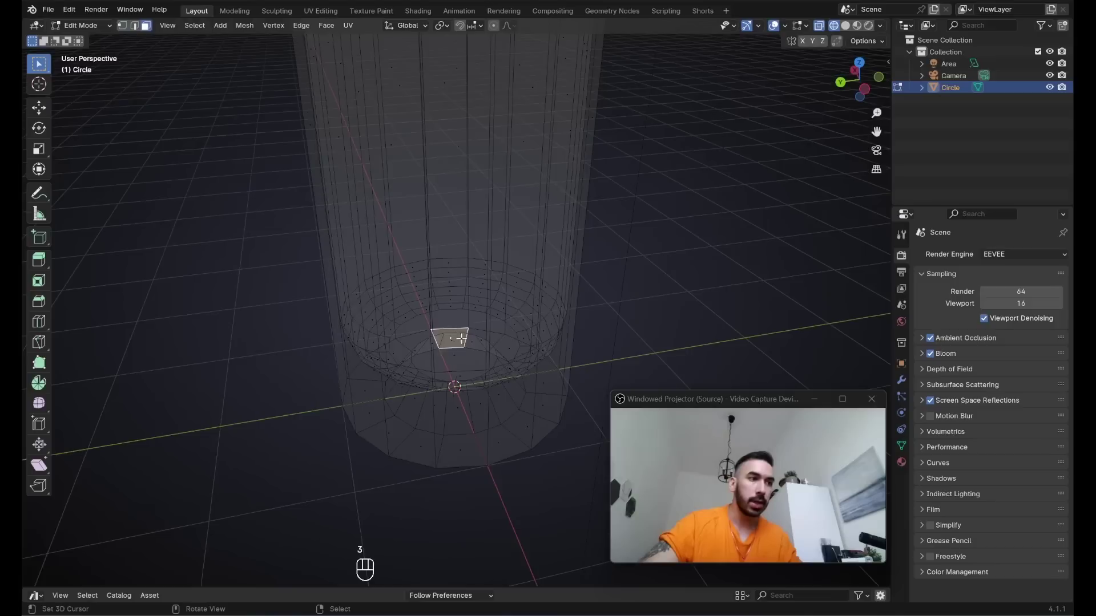
{"action": "right_click", "coordinate": [459, 343]}
{"action": "scroll", "coordinate": [470, 343], "scroll_direction": "up", "scroll_amount": 1}
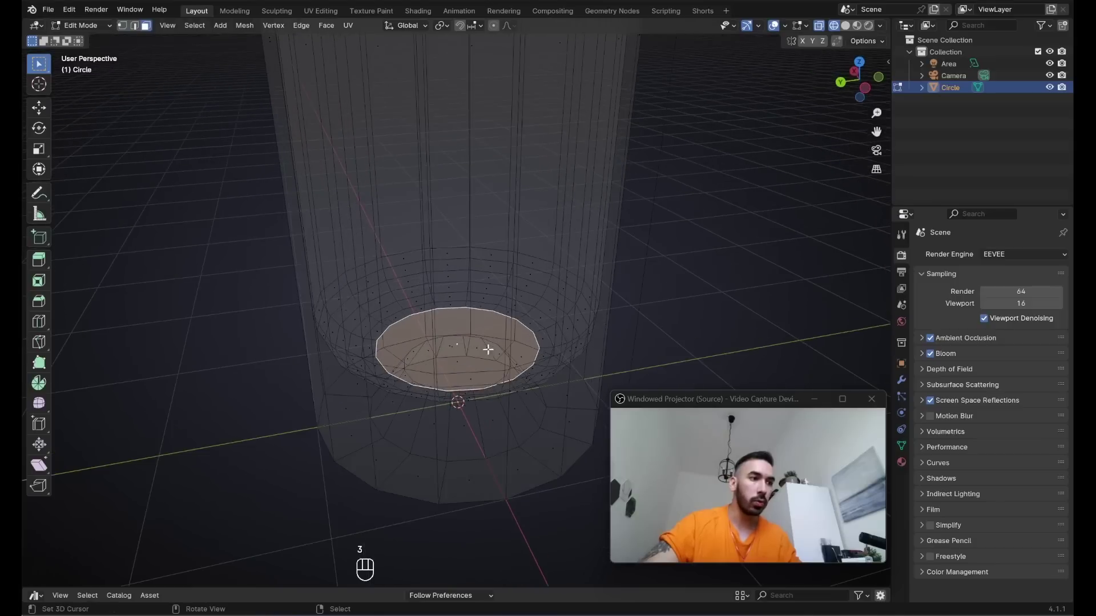
{"action": "left_click", "coordinate": [484, 342]}
{"action": "key", "text": "x"}
{"action": "left_click", "coordinate": [511, 291]}
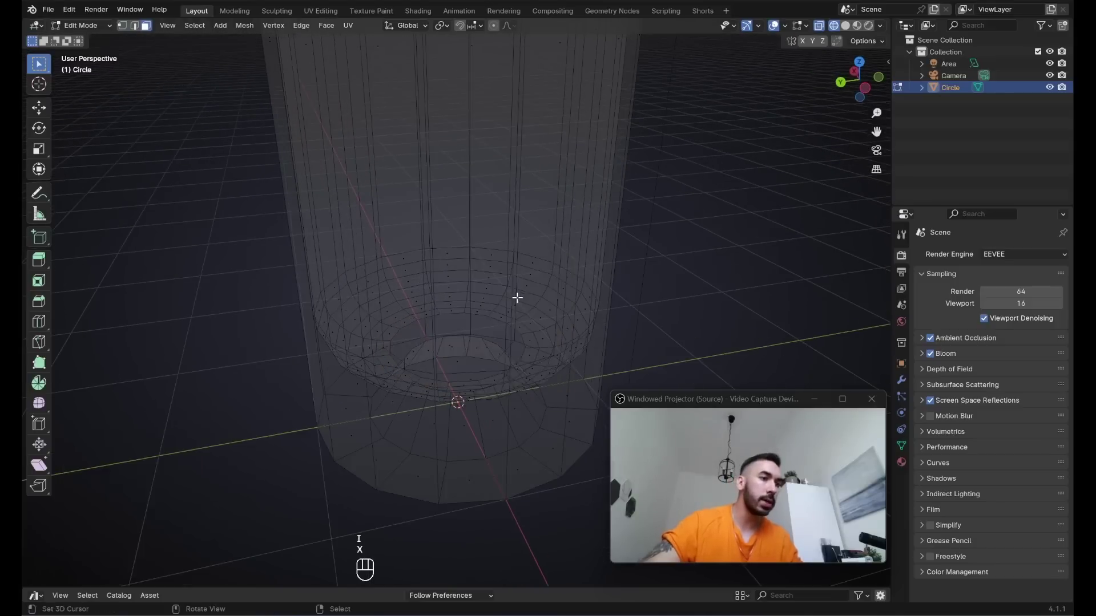
- Grid-fill the open edge loop in the interior floor and delete the recessed face on the bottle's underside
{"action": "right_click", "coordinate": [431, 323], "text": "alt"}
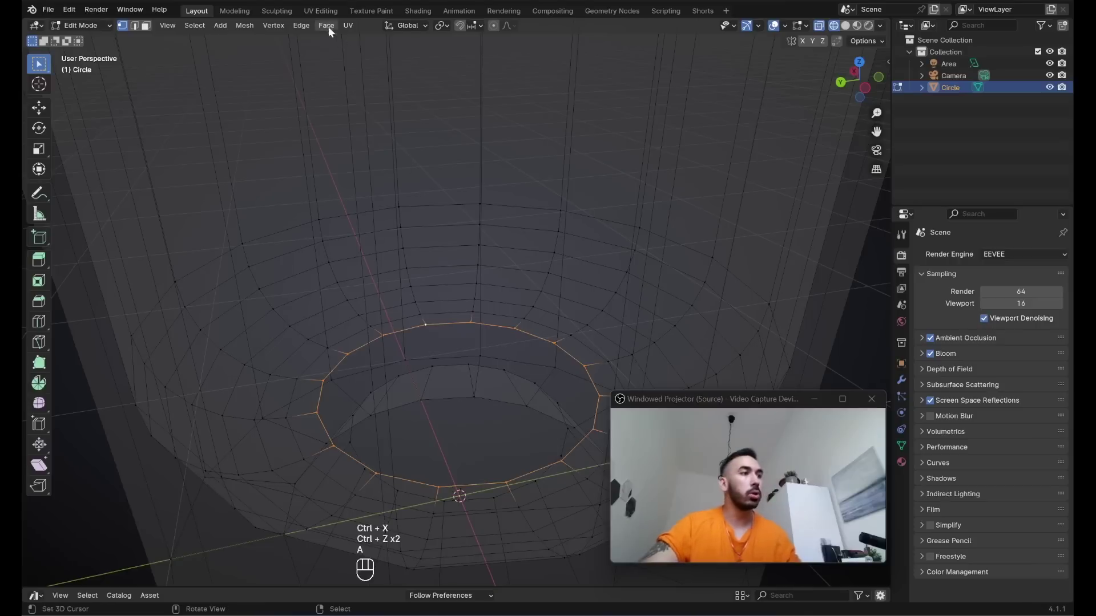
{"action": "left_click", "coordinate": [328, 26]}
{"action": "left_click", "coordinate": [368, 167]}
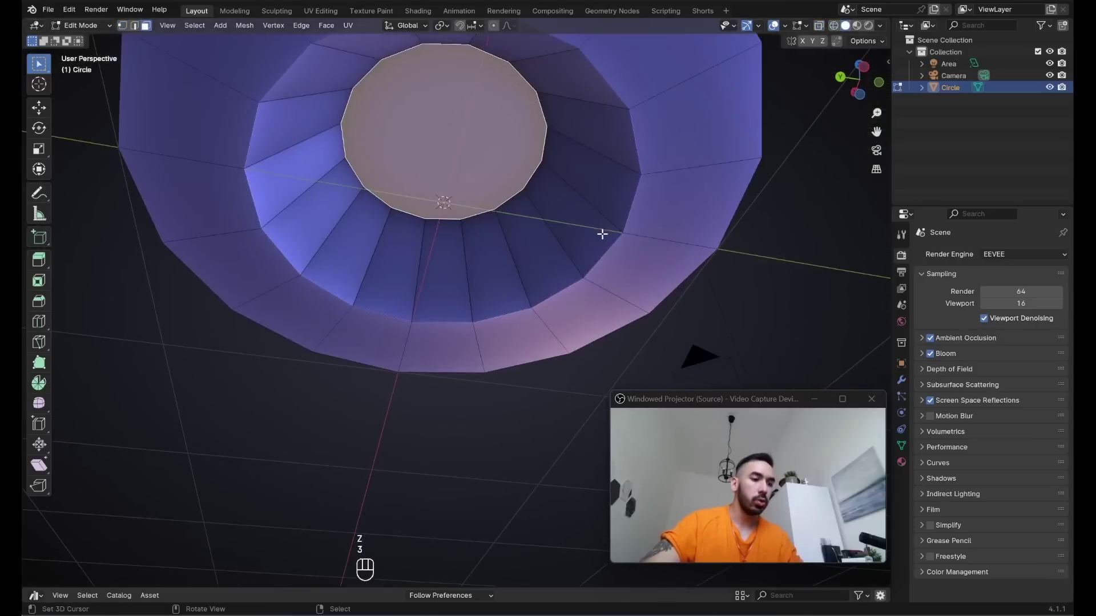
{"action": "left_click", "coordinate": [573, 223]}
{"action": "key", "text": "x"}
{"action": "left_click", "coordinate": [568, 222]}
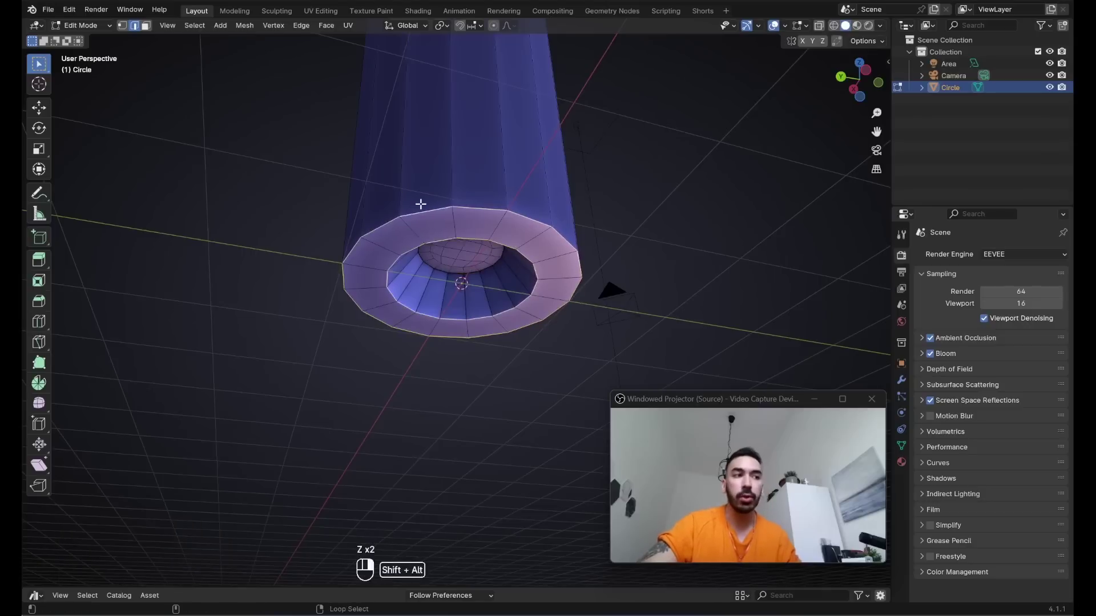
- Extend the rim edge selection to all edges with similar face angles and bevel them about 0.03 m with 2 segments
{"action": "scroll", "coordinate": [445, 267], "scroll_direction": "up", "scroll_amount": 4}
{"action": "key", "text": "shift+g"}
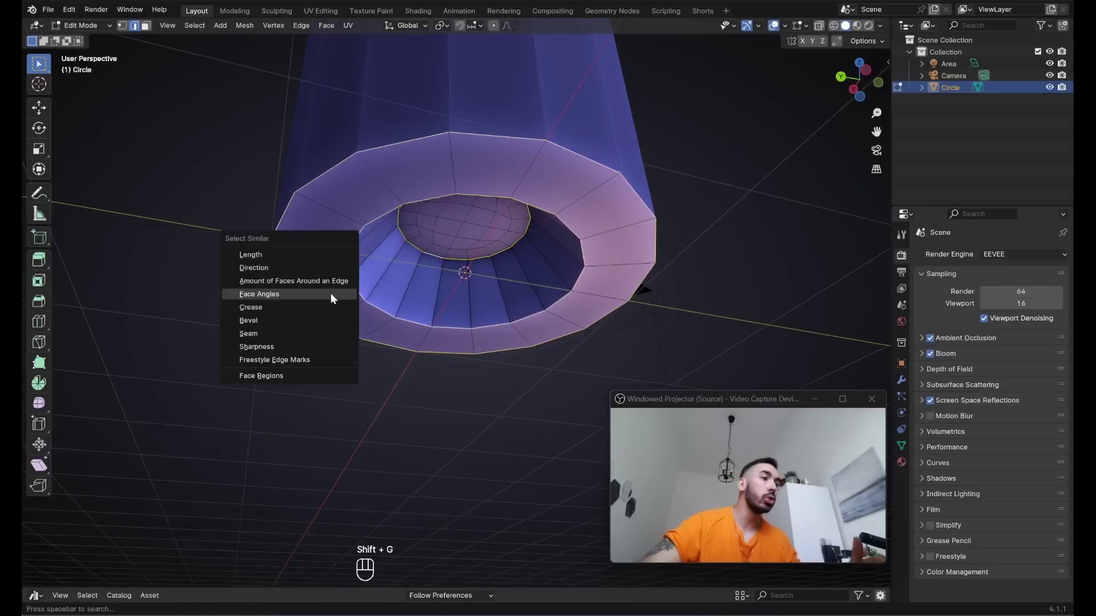
{"action": "left_click", "coordinate": [331, 297]}
{"action": "middle_click_drag", "start_coordinate": [330, 297], "coordinate": [360, 257]}
{"action": "key", "text": "z"}
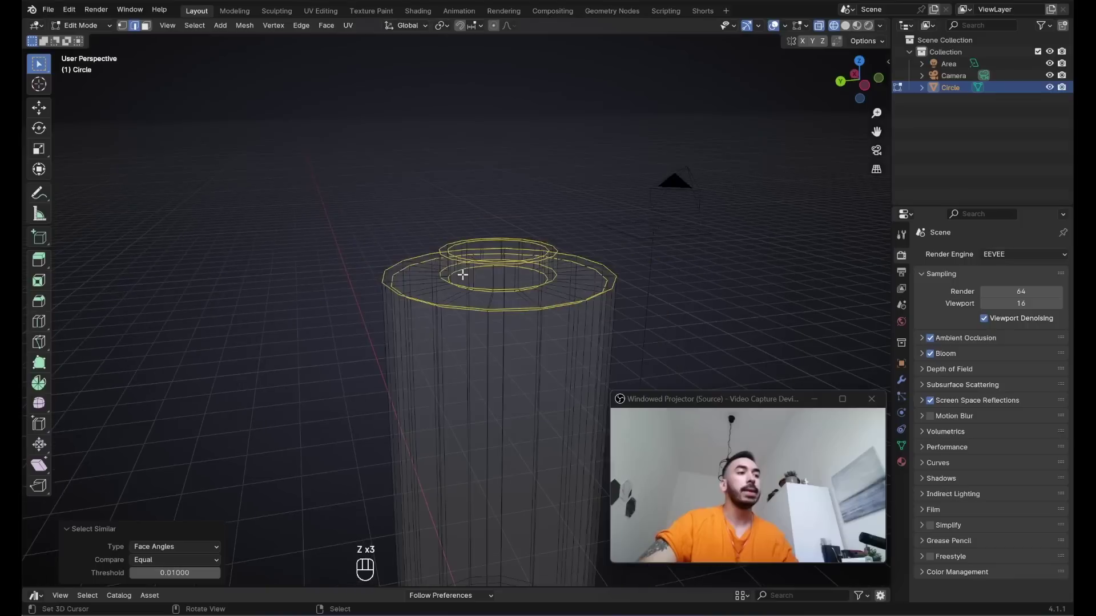
{"action": "middle_click_drag", "start_coordinate": [462, 273], "coordinate": [436, 288]}
{"action": "scroll", "coordinate": [394, 245], "scroll_direction": "up", "scroll_amount": 6}
{"action": "scroll", "coordinate": [384, 245], "scroll_direction": "down", "scroll_amount": 4}
{"action": "key", "text": "z"}
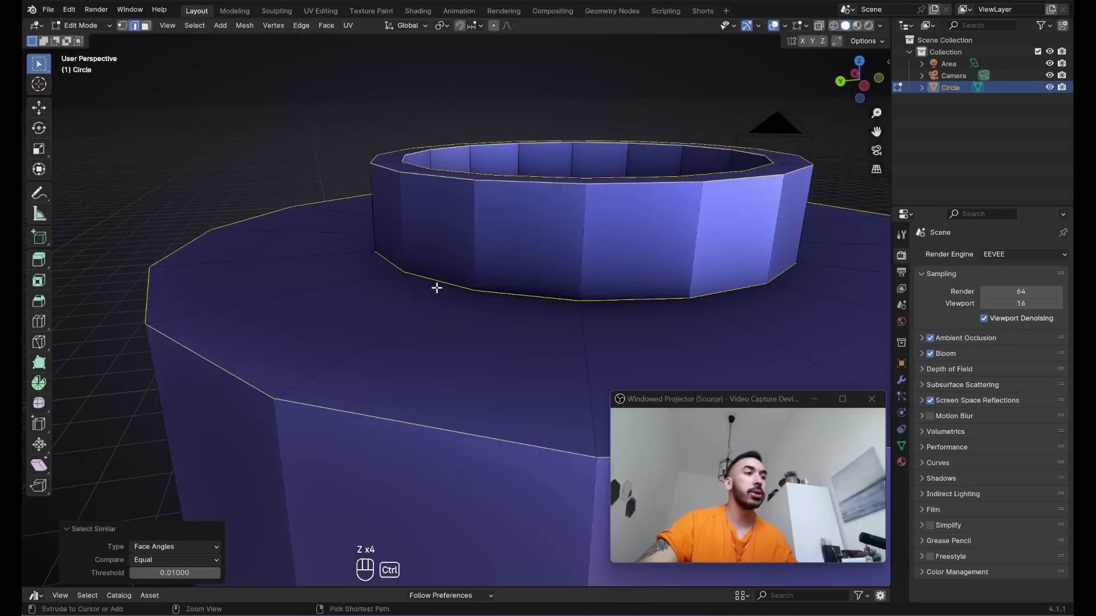
{"action": "left_click", "coordinate": [365, 216]}
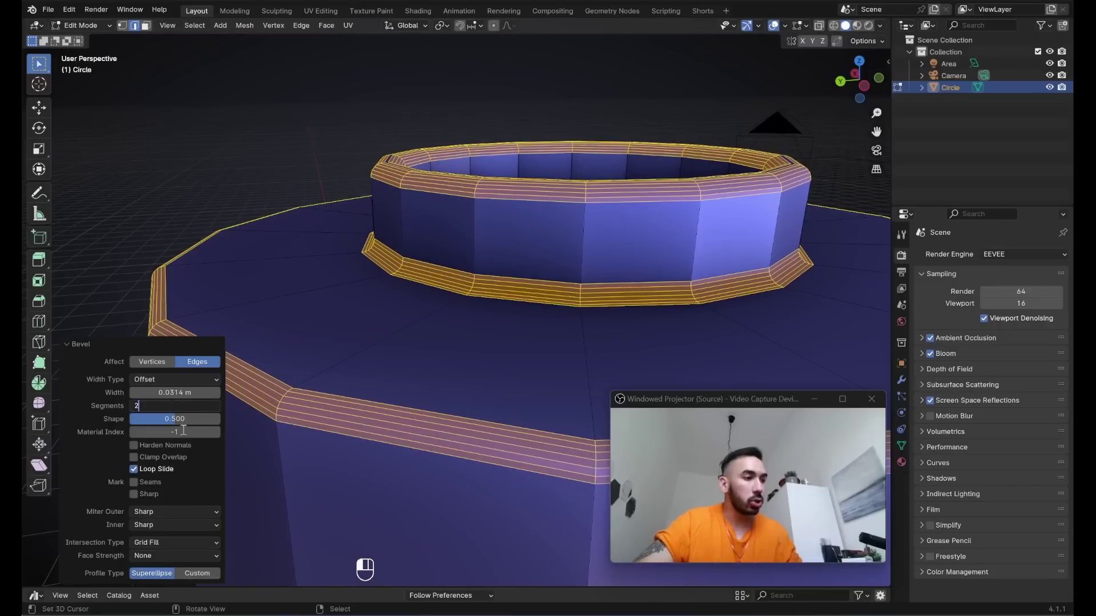
{"action": "key", "text": "Return"}
- Add a level 2 subdivision surface to the bottle and shade it smooth
{"action": "scroll", "coordinate": [499, 315], "scroll_direction": "down", "scroll_amount": 6}
{"action": "key", "text": "Tab"}
{"action": "key", "text": "ctrl+2"}
{"action": "key", "text": "ctrl+2"}
{"action": "key", "text": "ctrl+2"}
{"action": "key", "text": "ctrl+2"}
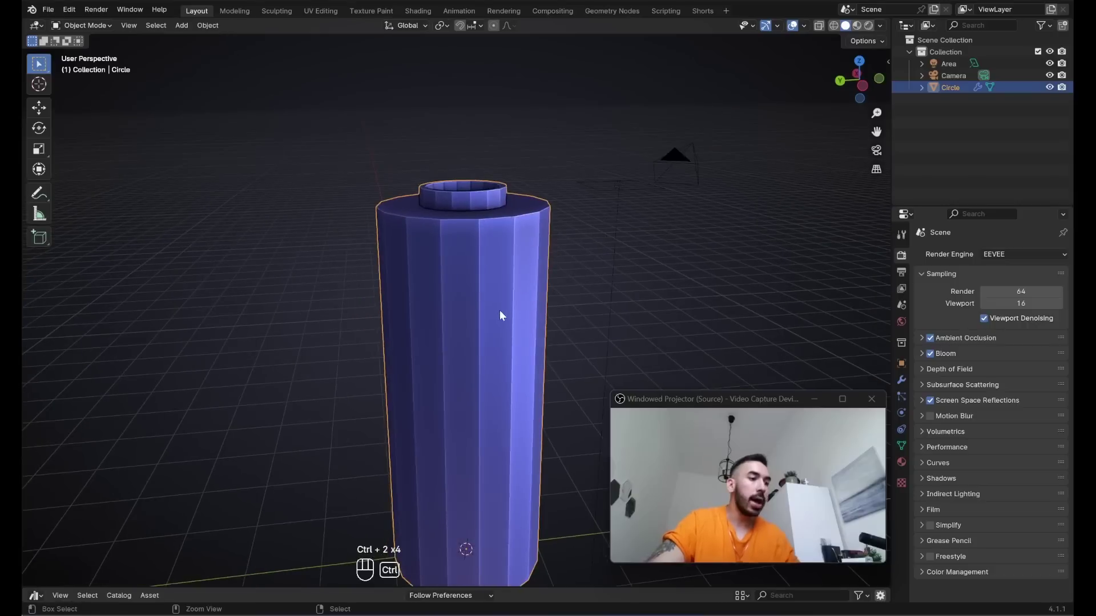
{"action": "key", "text": "ctrl+2"}
{"action": "middle_click_drag", "start_coordinate": [346, 546], "coordinate": [423, 474], "text": "shift"}
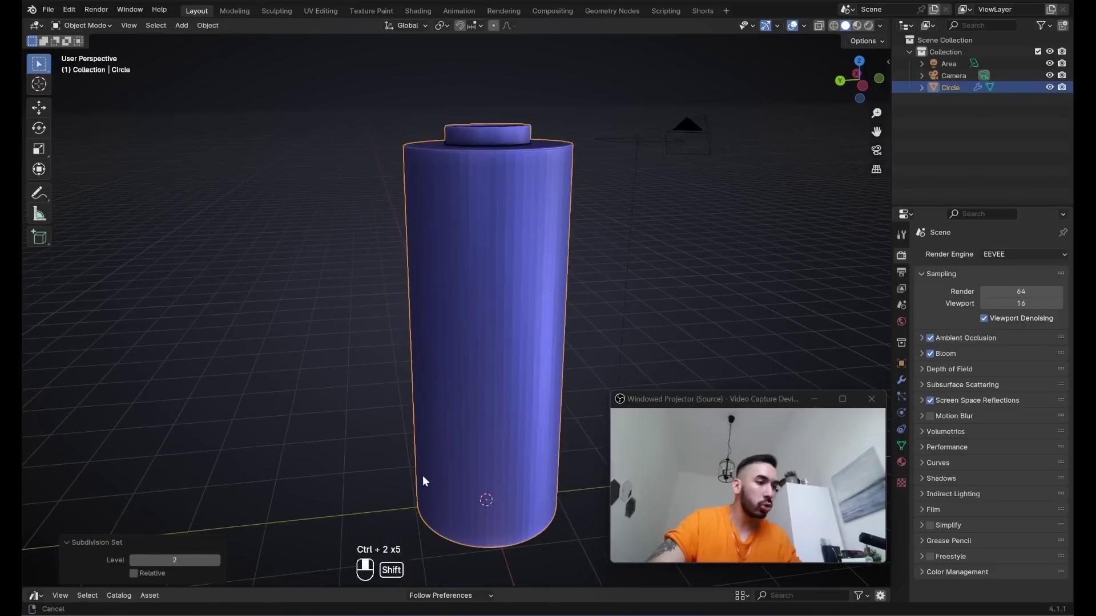
{"action": "scroll", "coordinate": [455, 376], "scroll_direction": "up", "scroll_amount": 3}
{"action": "left_click", "coordinate": [208, 25]}
{"action": "left_click", "coordinate": [231, 297]}
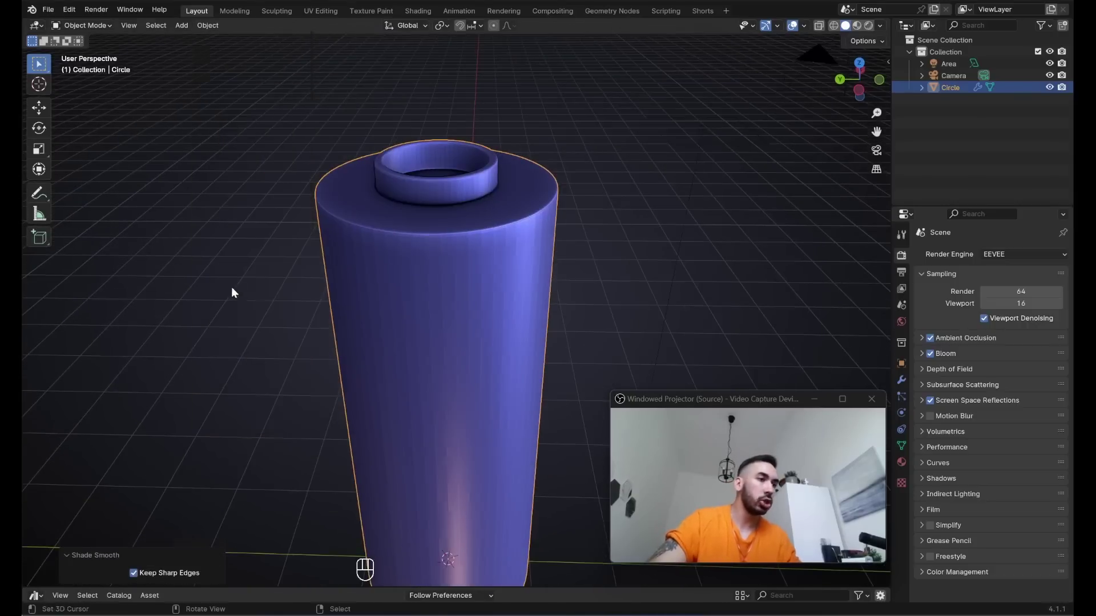
- Snap the 3D cursor to the centre of the edge loop at the base of the neck
{"action": "key", "text": "Tab"}
{"action": "key", "text": "a"}
{"action": "key", "text": "a"}
{"action": "middle_click_drag", "start_coordinate": [438, 266], "coordinate": [489, 284], "text": "ctrl"}
{"action": "key", "text": "Tab"}
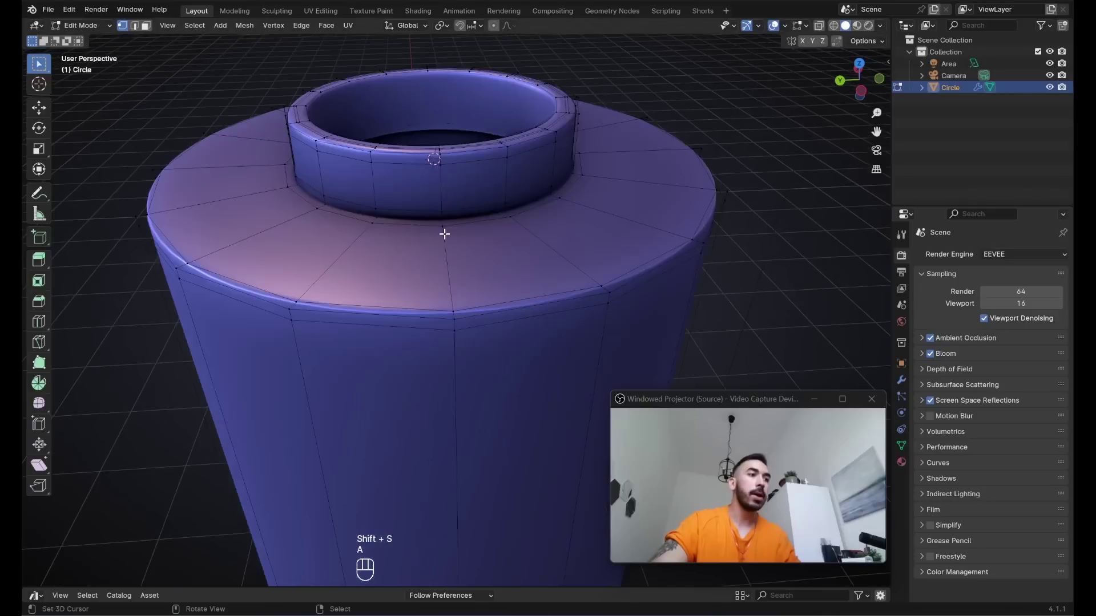
{"action": "key", "text": "z"}
{"action": "key", "text": "shift+s"}
{"action": "left_click", "coordinate": [500, 250]}
{"action": "scroll", "coordinate": [462, 238], "scroll_direction": "down", "scroll_amount": 5}
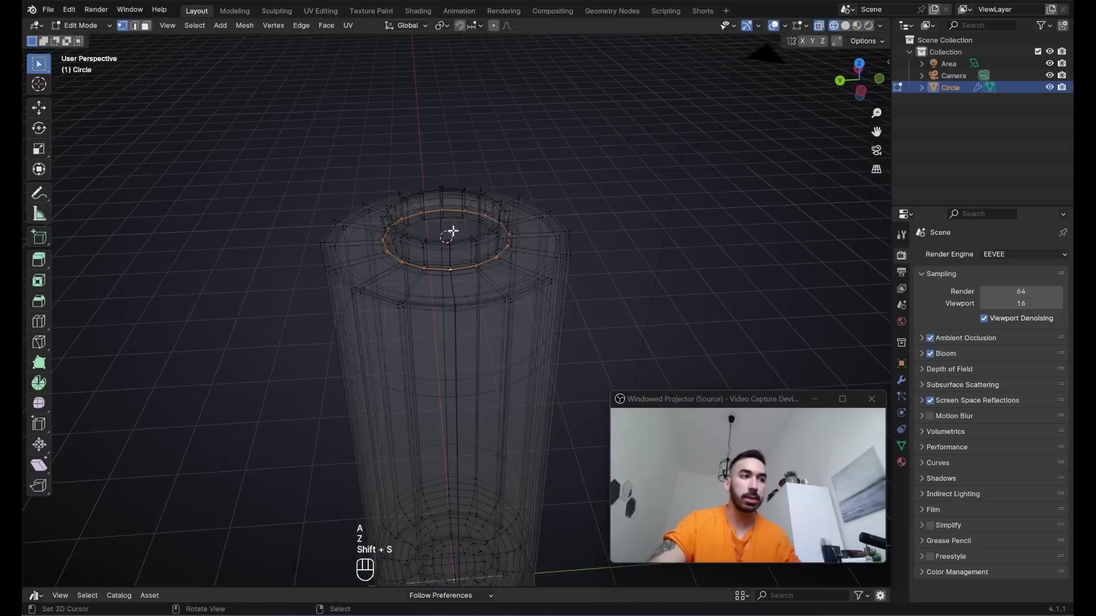
{"action": "key", "text": "z"}
{"action": "scroll", "coordinate": [471, 259], "scroll_direction": "up", "scroll_amount": 2}
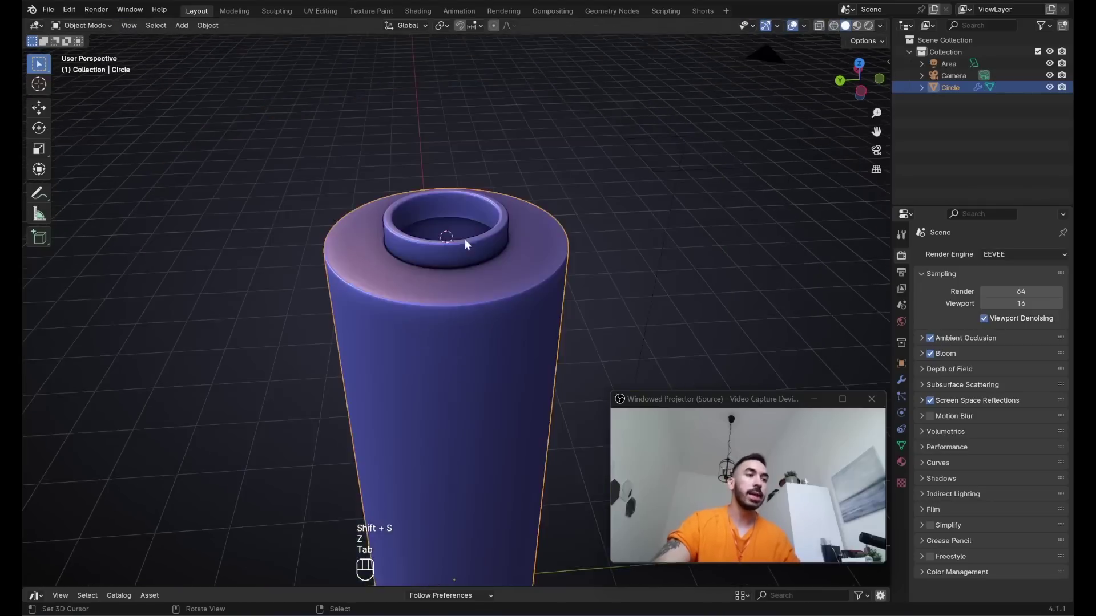
- Add a mesh circle at the 3D cursor and scale it to fit just around the base of the neck
{"action": "key", "text": "shift+a"}
{"action": "mouse_move", "coordinate": [517, 214]}
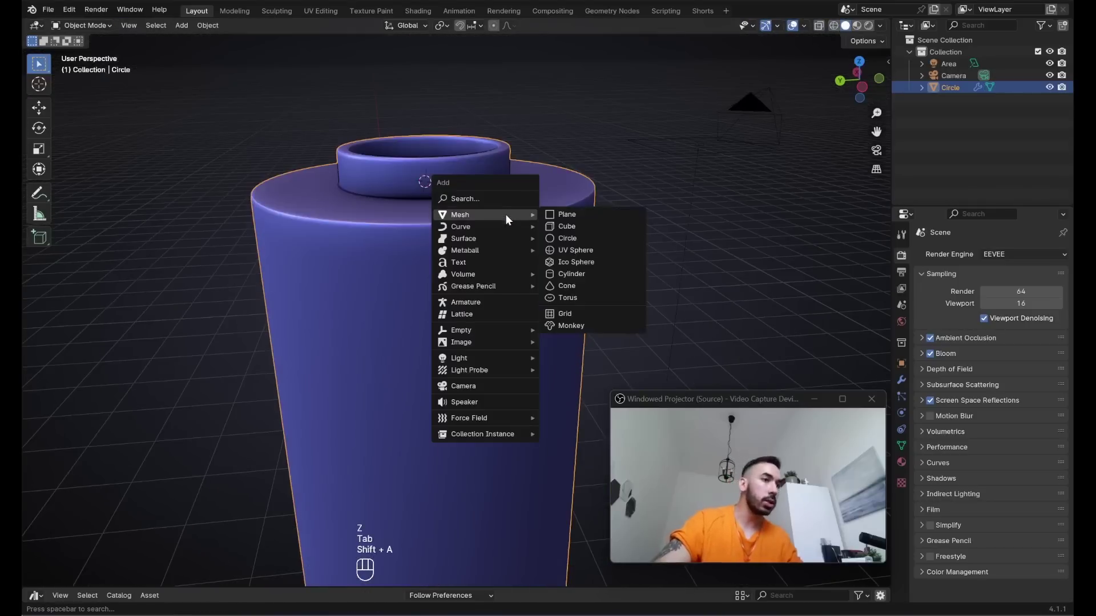
{"action": "left_click", "coordinate": [567, 238]}
{"action": "key", "text": "Tab"}
{"action": "key", "text": "s"}
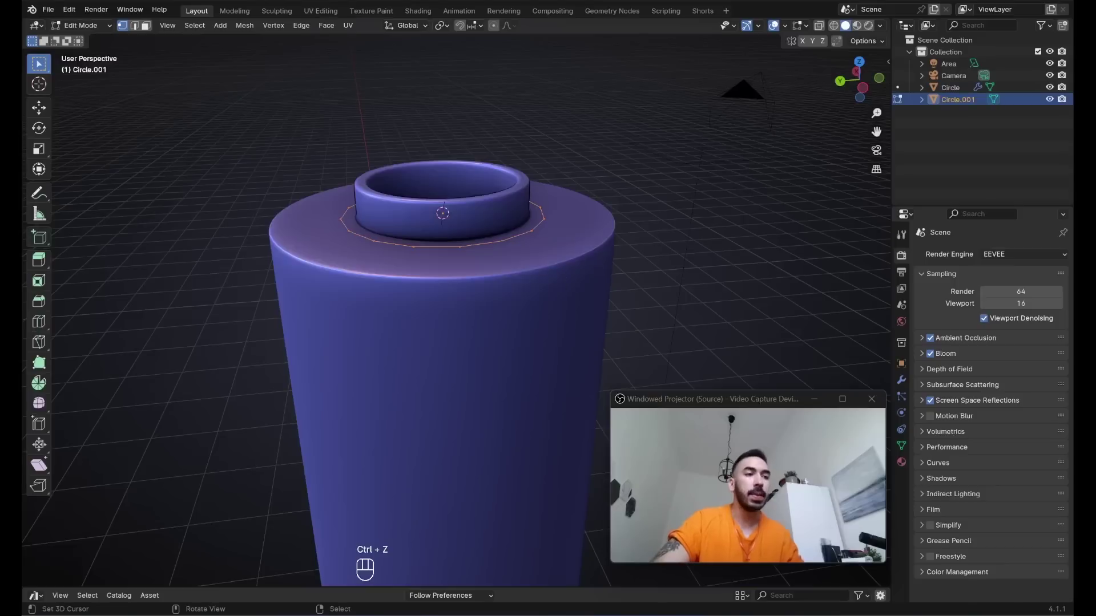
{"action": "key", "text": "s"}
{"action": "left_click", "coordinate": [557, 284]}
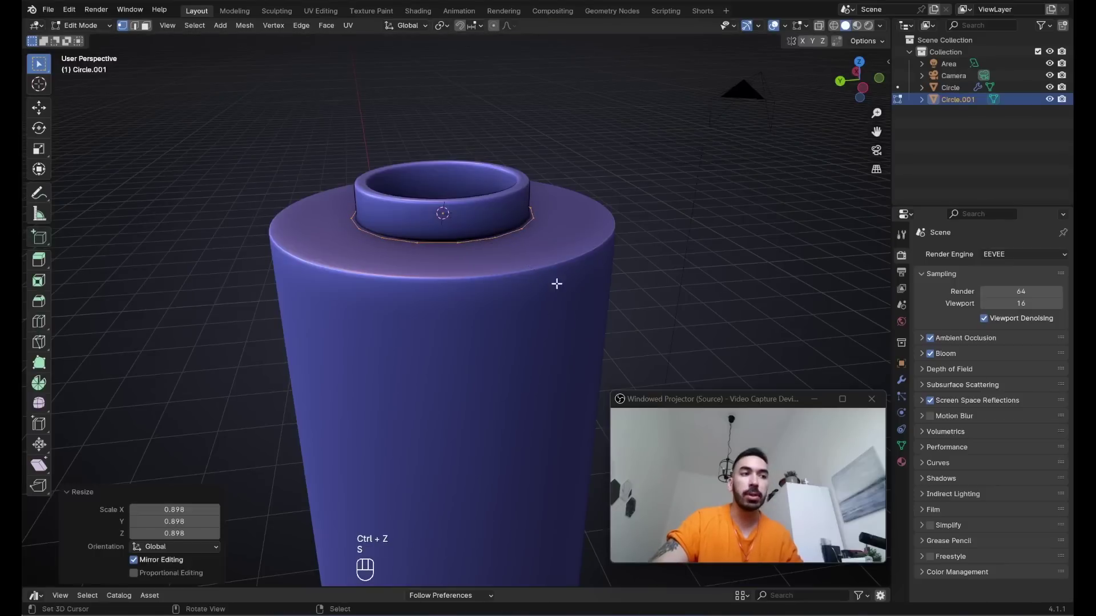
- Fill the new circle and extrude it upward about 0.7 m as the cap's collar over the neck
{"action": "middle_click_drag", "start_coordinate": [380, 219], "coordinate": [509, 276]}
{"action": "key", "text": "f"}
{"action": "key", "text": "e"}
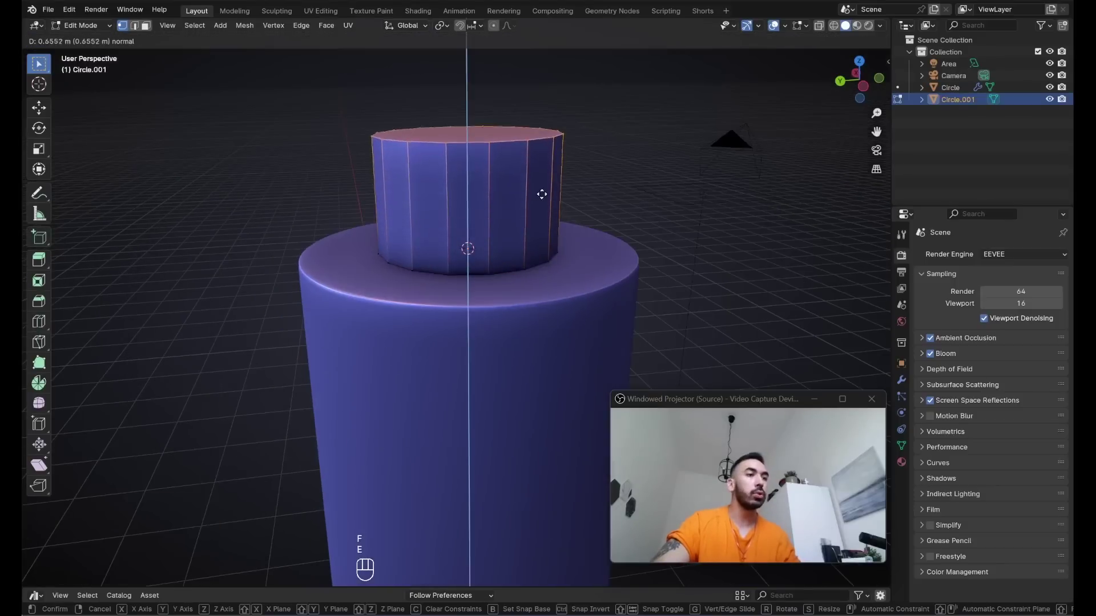
{"action": "left_click", "coordinate": [543, 183]}
- Inset the collar's top face about 0.11 m and extrude it upward as a narrower stem
{"action": "key", "text": "i"}
{"action": "middle_click_drag", "start_coordinate": [543, 183], "coordinate": [508, 193]}
{"action": "left_click", "coordinate": [552, 239]}
{"action": "key", "text": "e"}
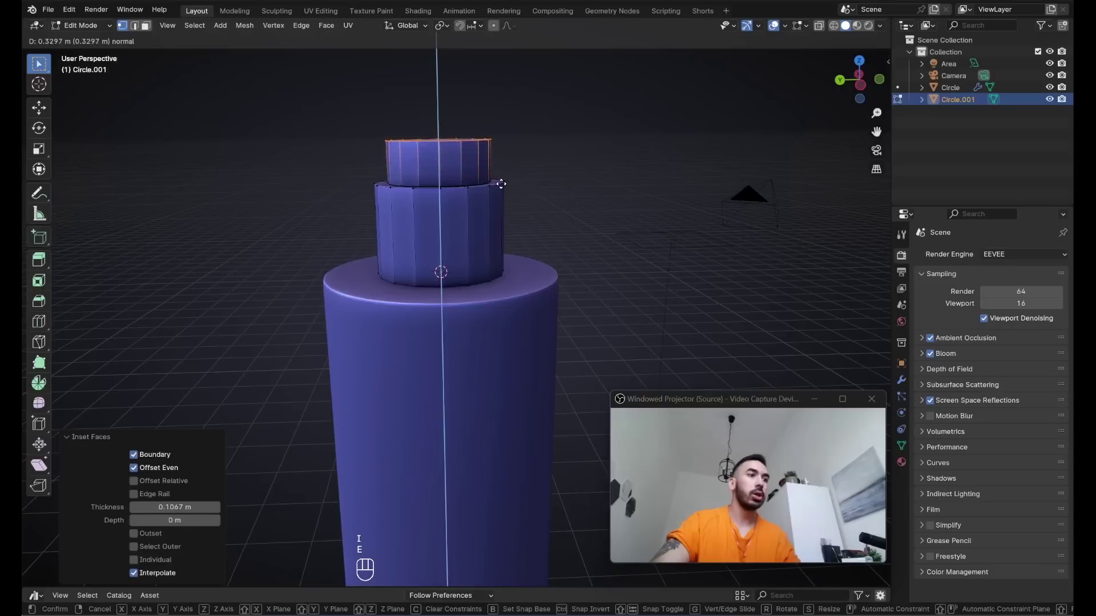
{"action": "left_click", "coordinate": [500, 172]}
- Extrude the stem's top face slightly upward and scale it by about 1.64 to form a flare
{"action": "scroll", "coordinate": [497, 186], "scroll_direction": "down", "scroll_amount": 3}
{"action": "key", "text": "e"}
{"action": "left_click", "coordinate": [495, 200]}
{"action": "key", "text": "s"}
{"action": "left_click", "coordinate": [530, 224]}
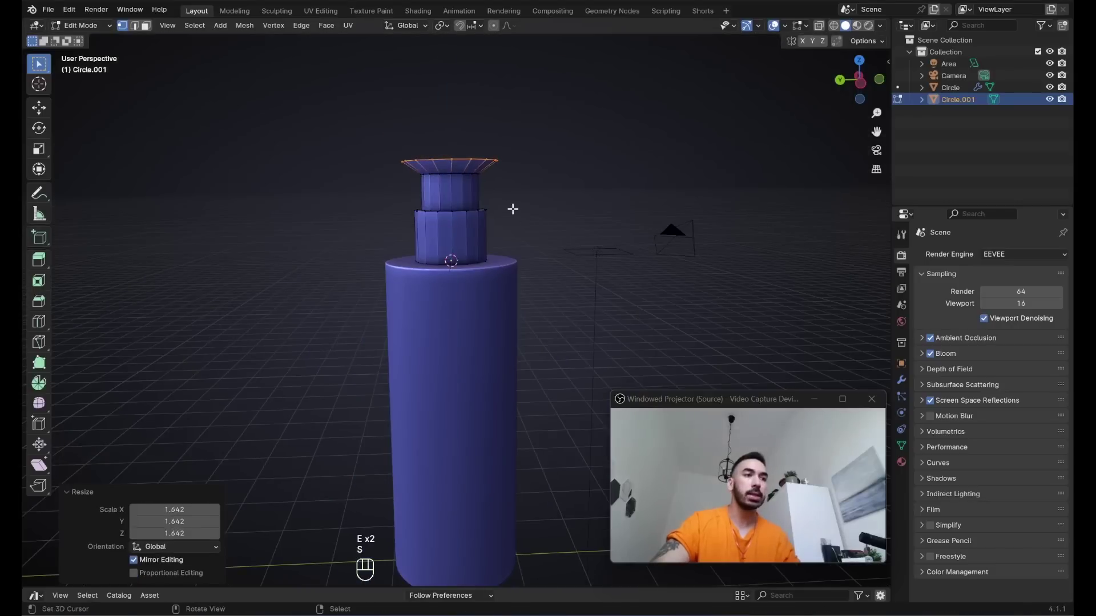
- Extrude the flare's top edge outward by scaling about 1.46, and extrude it up about 0.25 m as the cap's head
{"action": "scroll", "coordinate": [513, 209], "scroll_direction": "up", "scroll_amount": 3}
{"action": "key", "text": "e"}
{"action": "right_click", "coordinate": [504, 170]}
{"action": "middle_click_drag", "start_coordinate": [503, 169], "coordinate": [498, 215], "text": "shift"}
{"action": "key", "text": "s"}
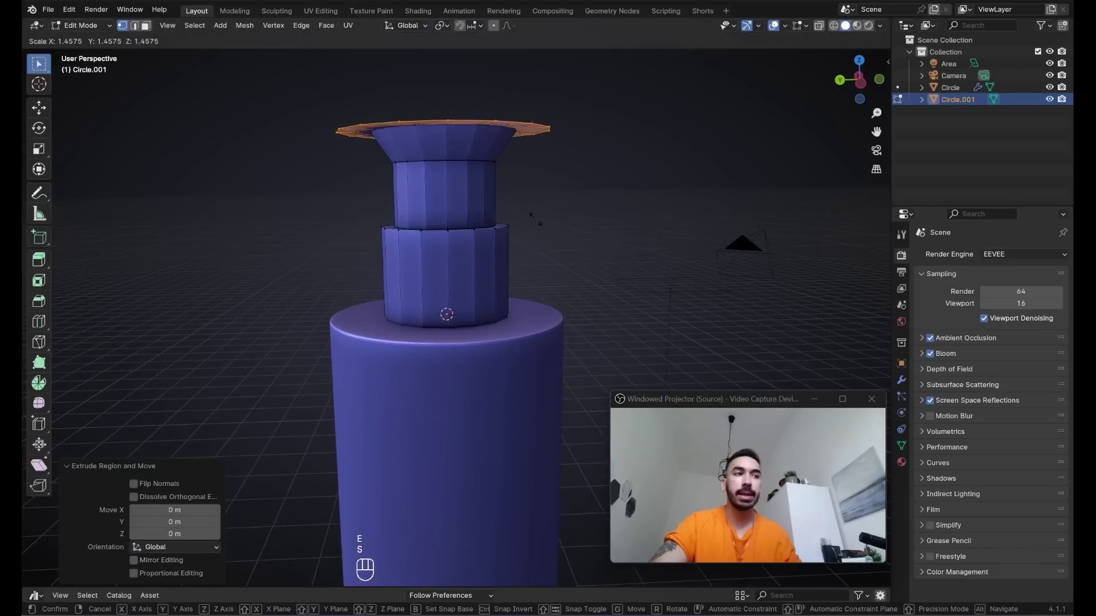
{"action": "left_click", "coordinate": [536, 220]}
{"action": "key", "text": "e"}
{"action": "left_click", "coordinate": [524, 186]}
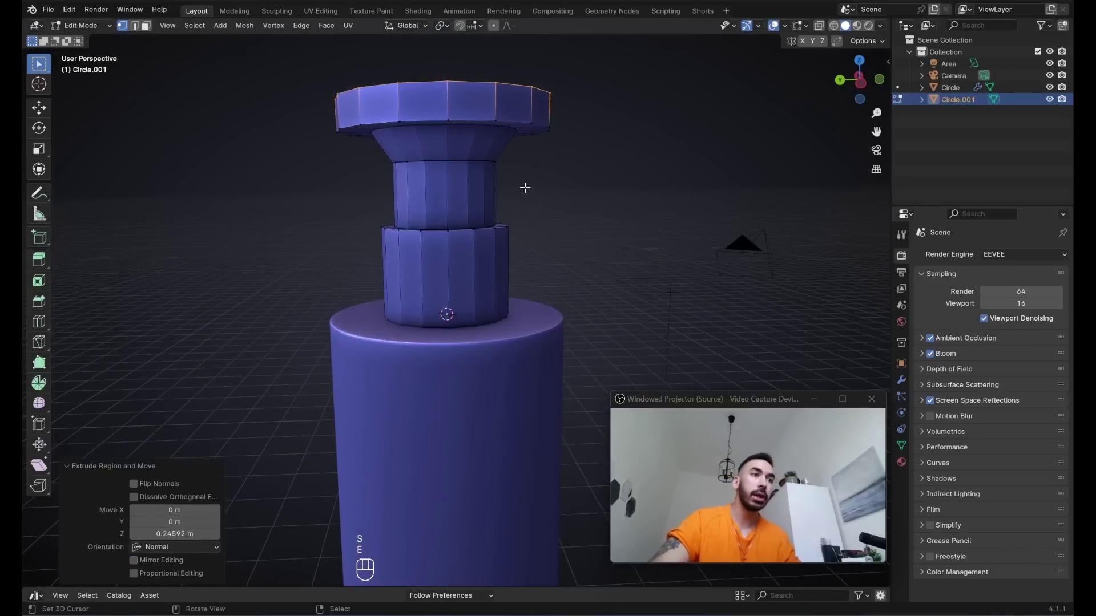
- Select the cap's sharp edge loops on the head and collar and bevel them slightly
{"action": "scroll", "coordinate": [524, 187], "scroll_direction": "down", "scroll_amount": 3}
{"action": "mouse_move", "coordinate": [523, 186]}
{"action": "middle_mouse_down"}
{"action": "mouse_move", "coordinate": [508, 198]}
{"action": "mouse_move", "coordinate": [522, 183]}
{"action": "middle_mouse_up"}
{"action": "scroll", "coordinate": [514, 180], "scroll_direction": "up", "scroll_amount": 3}
{"action": "key", "text": "2"}
{"action": "right_click", "coordinate": [465, 128], "text": "alt+shift"}
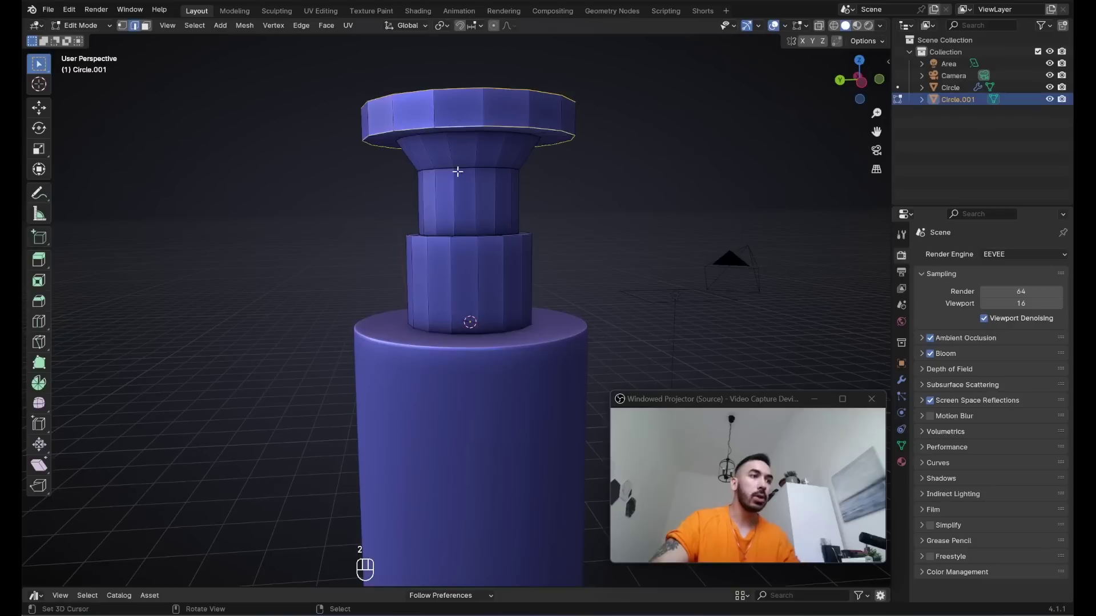
{"action": "left_click", "coordinate": [462, 239], "text": "alt+shift"}
{"action": "scroll", "coordinate": [470, 239], "scroll_direction": "up", "scroll_amount": 3}
{"action": "key", "text": "ctrl+z"}
{"action": "key", "text": "ctrl+b"}
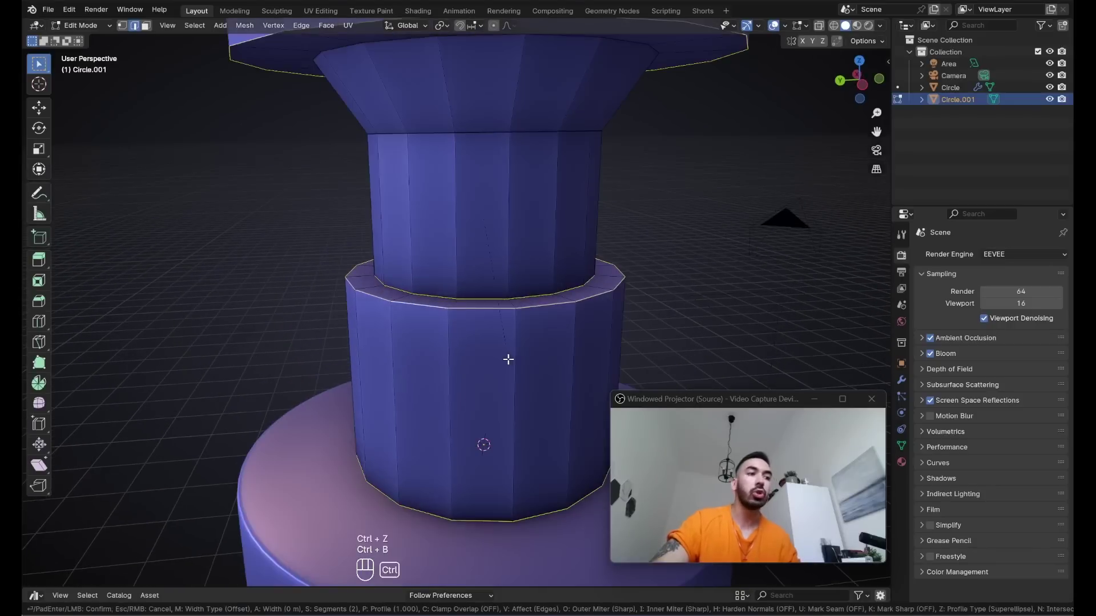
{"action": "left_click", "coordinate": [514, 393]}
- Add subdivision to the cap and set it to level 2
{"action": "key", "text": "Tab"}
{"action": "key", "text": "ctrl+1"}
{"action": "scroll", "coordinate": [513, 382], "scroll_direction": "down", "scroll_amount": 5}
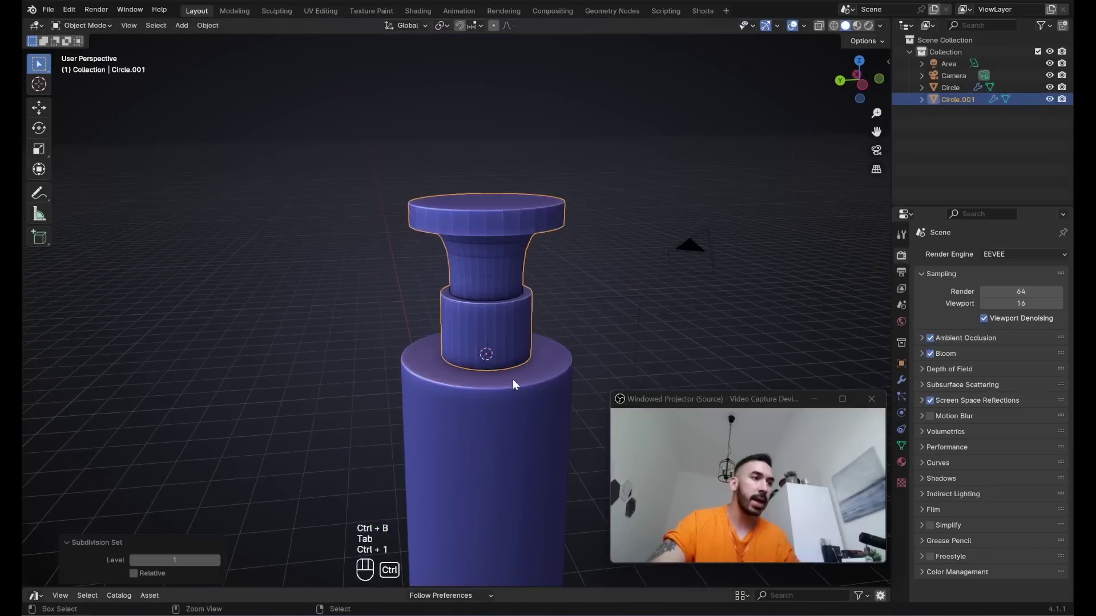
{"action": "key", "text": "ctrl+2"}
{"action": "scroll", "coordinate": [494, 294], "scroll_direction": "up", "scroll_amount": 3}
- Add a loop cut around the cap's stem to control how the flare curves out of it
{"action": "key", "text": "Tab"}
{"action": "key", "text": "ctrl+r"}
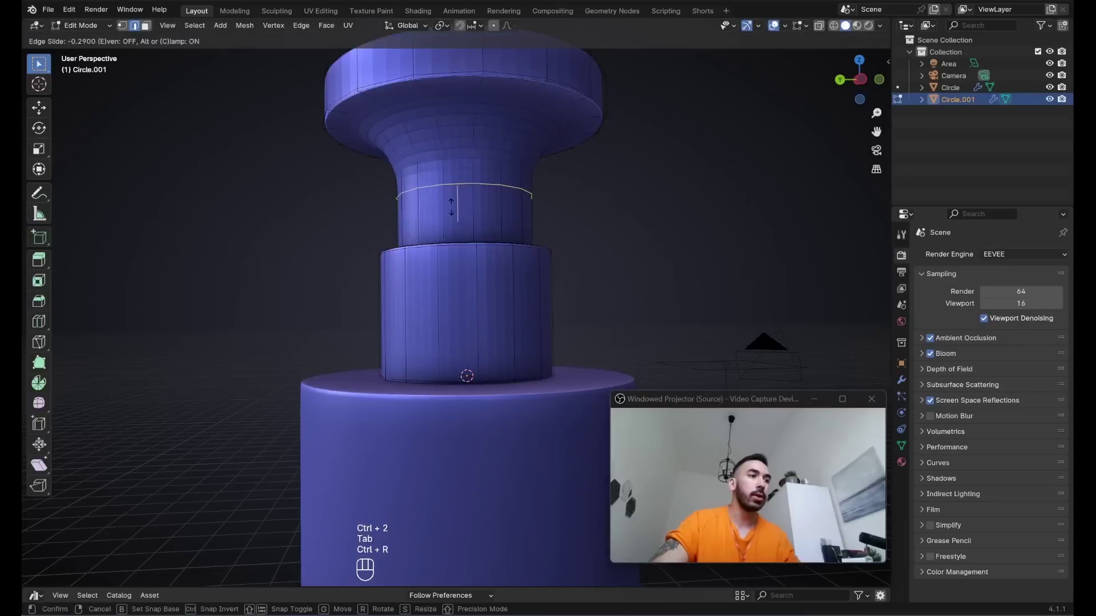
{"action": "left_click", "coordinate": [450, 207]}
{"action": "key", "text": "Tab"}
{"action": "scroll", "coordinate": [455, 217], "scroll_direction": "down", "scroll_amount": 3}
{"action": "scroll", "coordinate": [455, 217], "scroll_direction": "up", "scroll_amount": 2}
{"action": "key", "text": "Tab"}
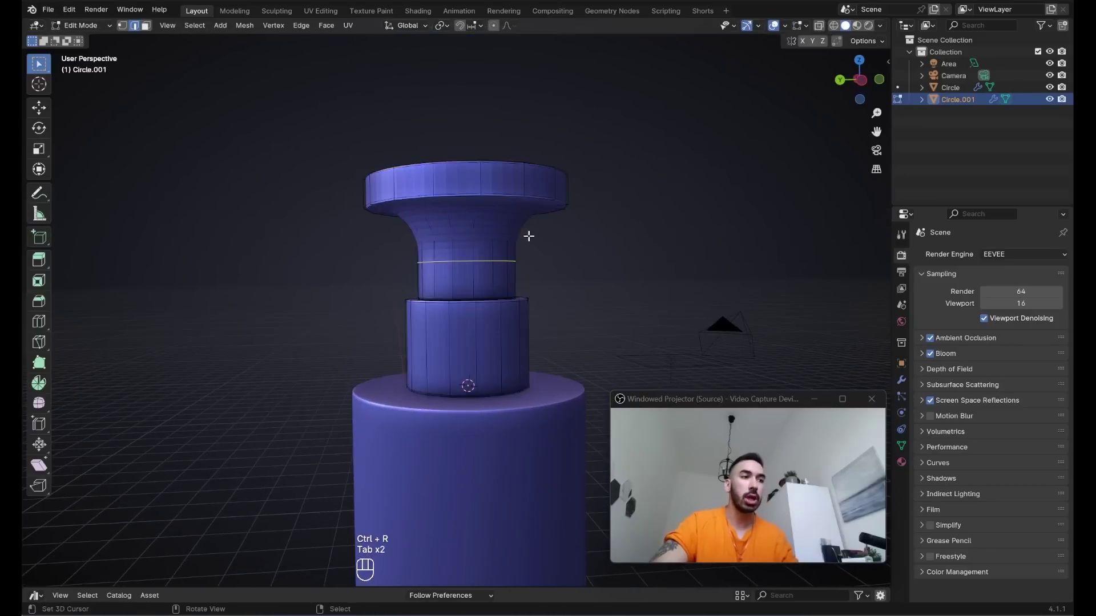
- Select the cap's head, flare and upper stem in wireframe and lower them to shorten the stem
{"action": "key", "text": "shift+z"}
{"action": "key", "text": "a"}
{"action": "key", "text": "a"}
{"action": "key", "text": "a"}
{"action": "key", "text": "b"}
{"action": "left_click_drag", "start_coordinate": [276, 111], "coordinate": [588, 301]}
{"action": "key", "text": "g"}
{"action": "left_click", "coordinate": [602, 329]}
{"action": "key", "text": "shift+z"}
- Add a loop cut around the upper collar and bevel it into a band about 0.025 m wide
{"action": "scroll", "coordinate": [474, 291], "scroll_direction": "up", "scroll_amount": 3}
{"action": "middle_click_drag", "start_coordinate": [528, 348], "coordinate": [497, 320], "text": "shift"}
{"action": "key", "text": "ctrl+r"}
{"action": "left_click", "coordinate": [487, 302]}
{"action": "left_click", "coordinate": [490, 281]}
{"action": "left_click", "coordinate": [562, 355]}
{"action": "scroll", "coordinate": [562, 355], "scroll_direction": "up", "scroll_amount": 5}
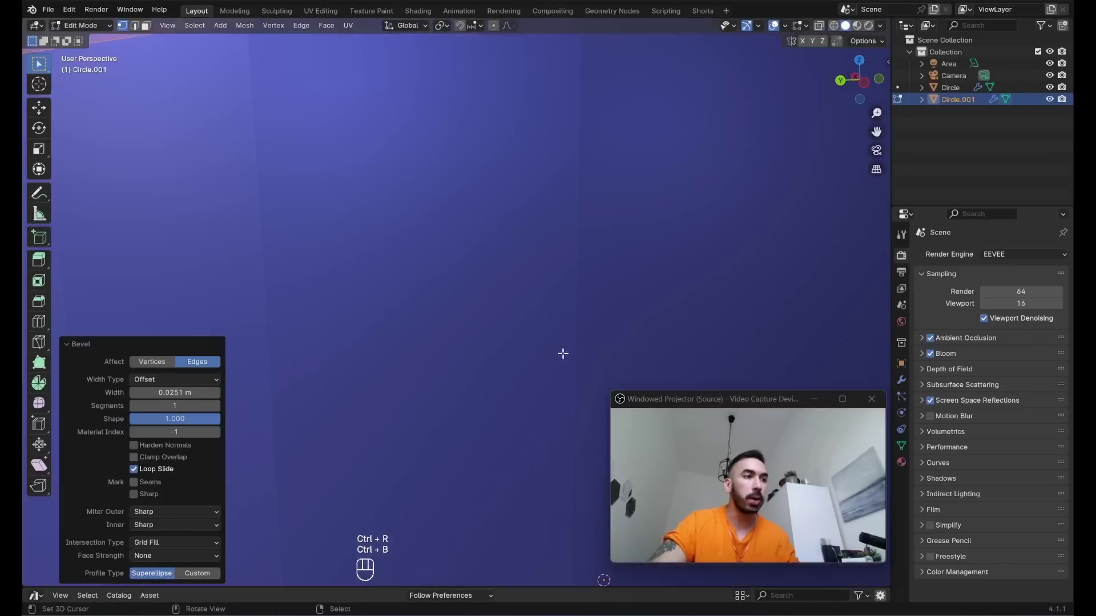
- Extrude the collar band's faces inward along their normals to form a groove
{"action": "key", "text": "alt+e"}
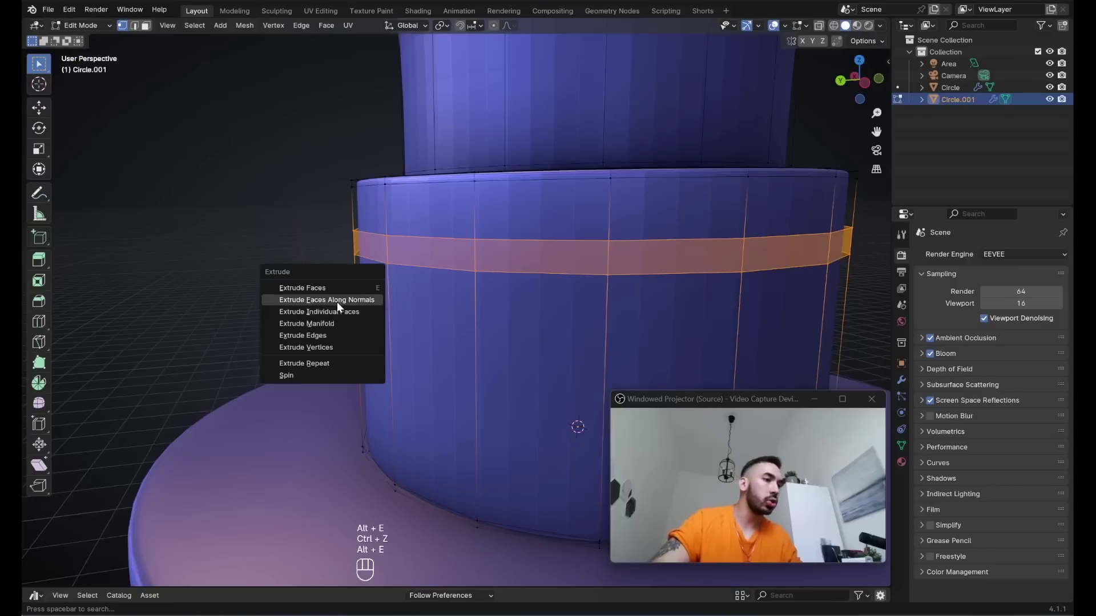
{"action": "left_click", "coordinate": [336, 302]}
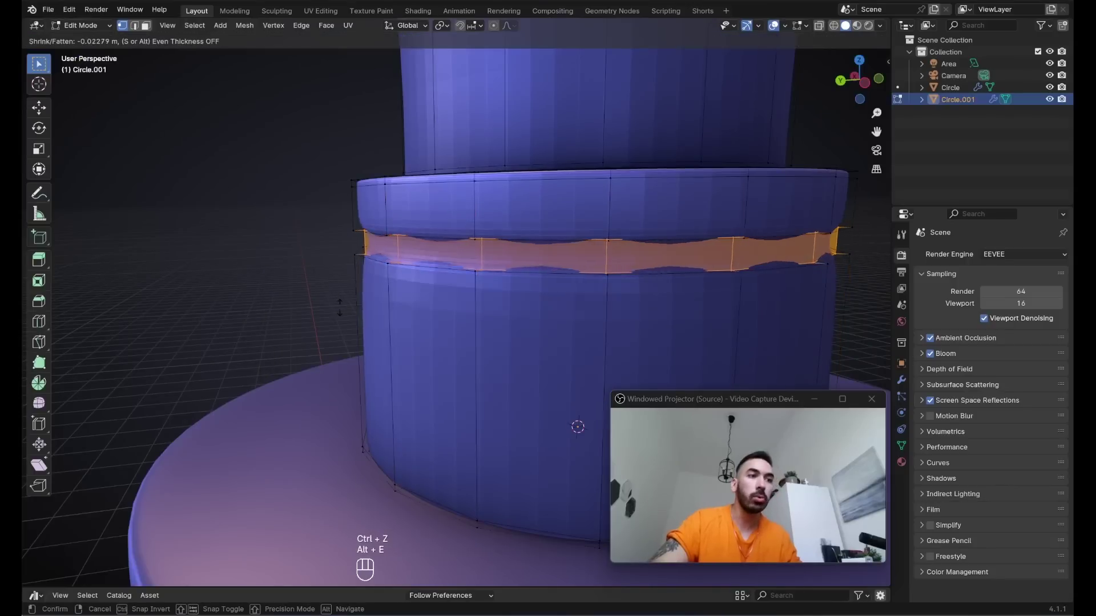
{"action": "left_click", "coordinate": [341, 313]}
- Try beveling the upper and lower edge loops of the collar's groove
{"action": "key", "text": "2"}
{"action": "left_click", "coordinate": [370, 236], "text": "alt"}
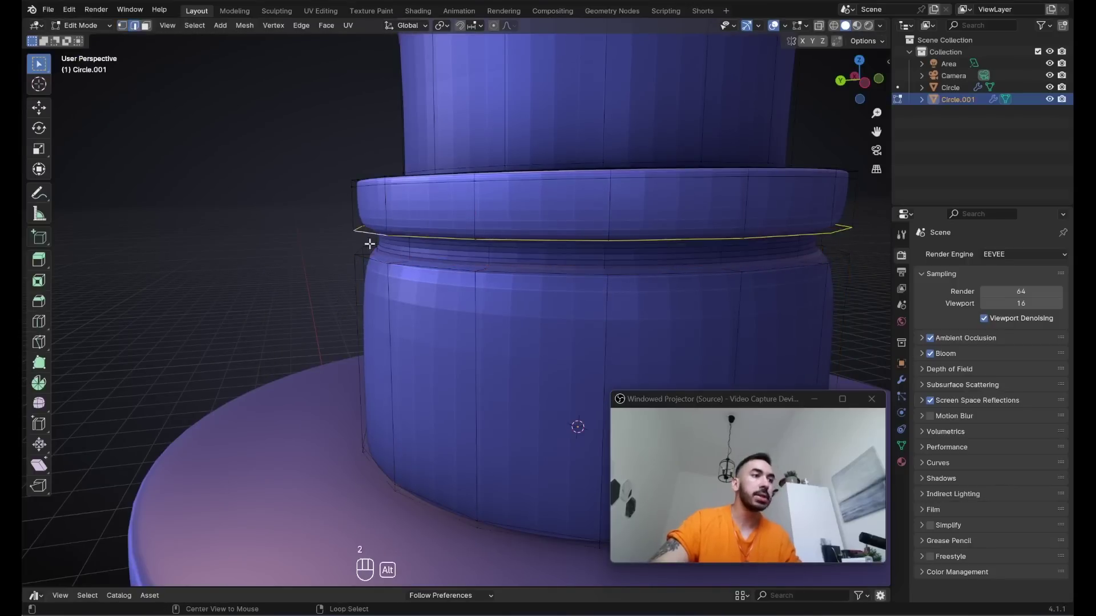
{"action": "left_click", "coordinate": [368, 252], "text": "alt+shift"}
{"action": "scroll", "coordinate": [399, 319], "scroll_direction": "up", "scroll_amount": 4}
{"action": "key", "text": "ctrl+b"}
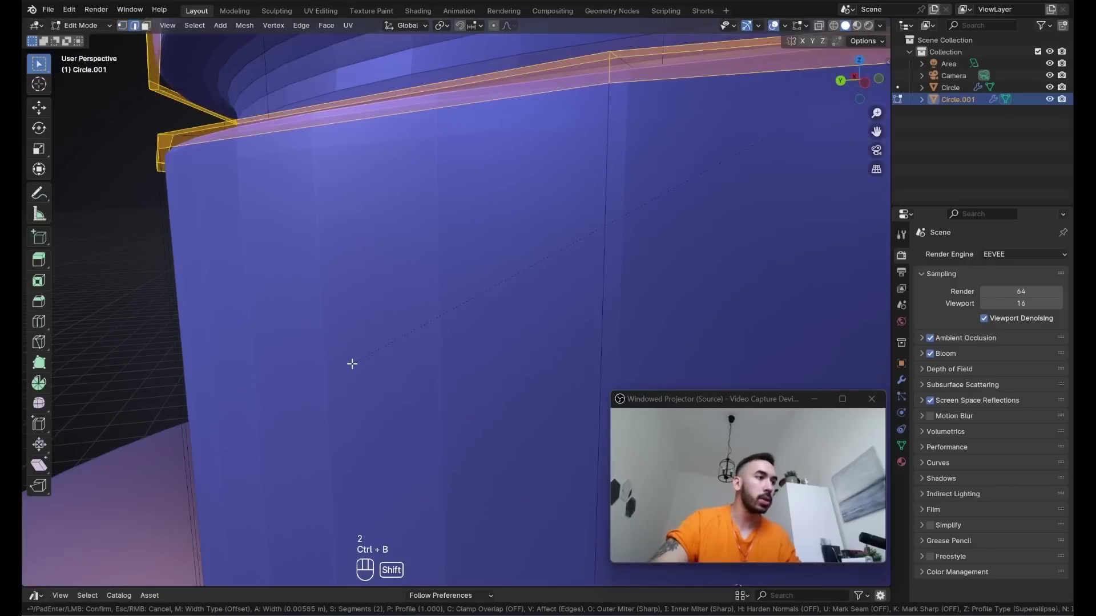
{"action": "left_click", "coordinate": [352, 365]}
{"action": "scroll", "coordinate": [356, 360], "scroll_direction": "down", "scroll_amount": 6}
{"action": "key", "text": "Tab"}
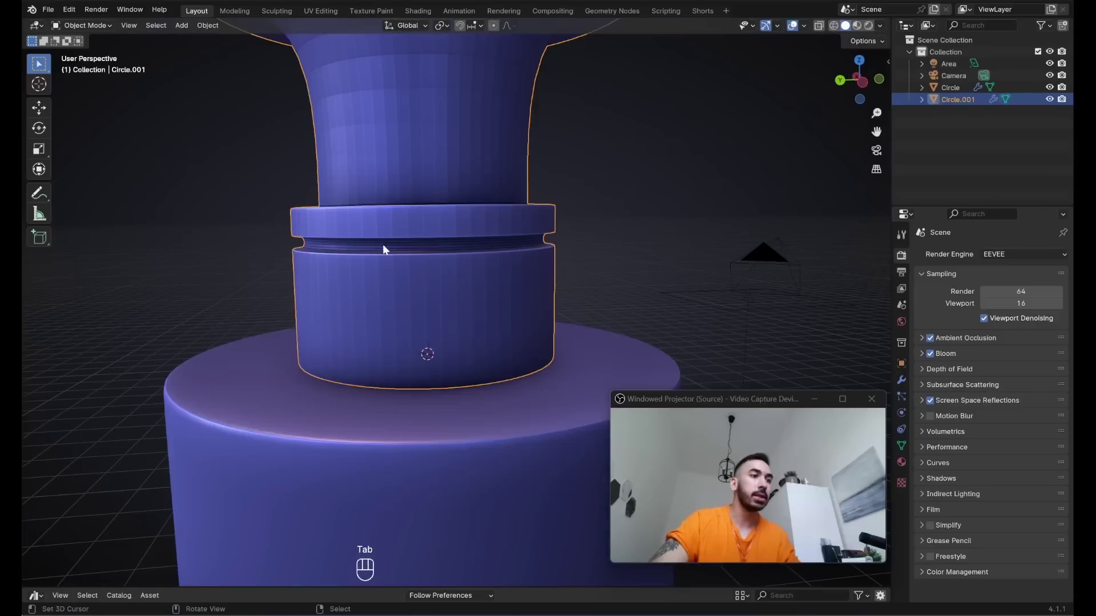
- Undo the groove's edge bevel and scale the groove along Z
{"action": "key", "text": "ctrl+z"}
{"action": "key", "text": "ctrl+z"}
{"action": "key", "text": "ctrl+z"}
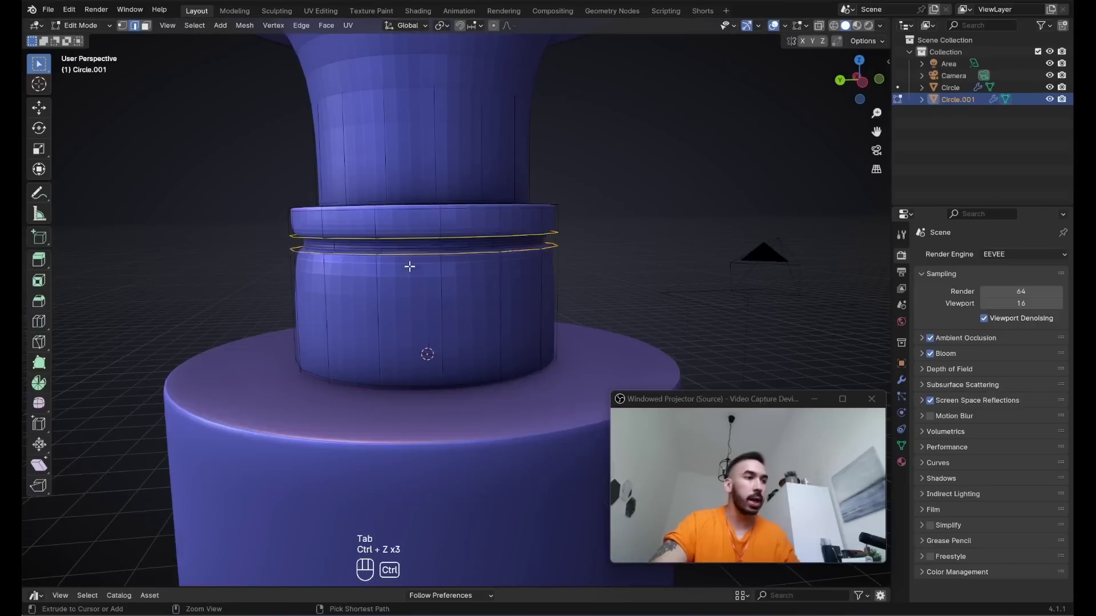
{"action": "key", "text": "ctrl+z"}
{"action": "key", "text": "ctrl+z"}
{"action": "middle_click_drag", "start_coordinate": [356, 345], "coordinate": [397, 367], "text": "shift"}
{"action": "key", "text": "s"}
{"action": "key", "text": "z"}
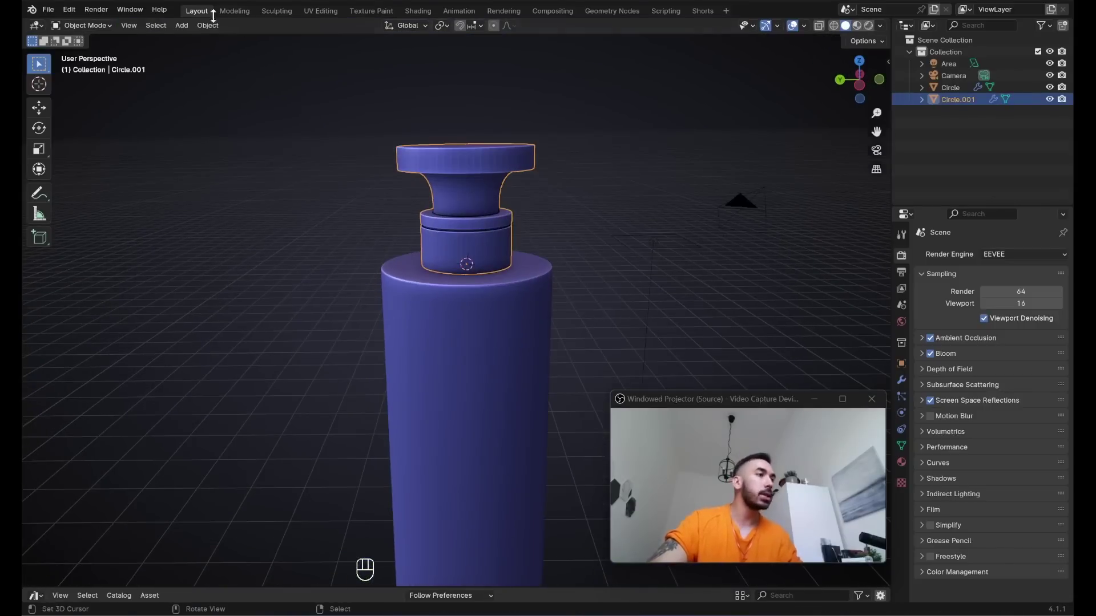
- Shade the cap smooth and raise it along Z clear of the bottle's neck
{"action": "left_click", "coordinate": [211, 26]}
{"action": "left_click", "coordinate": [260, 286]}
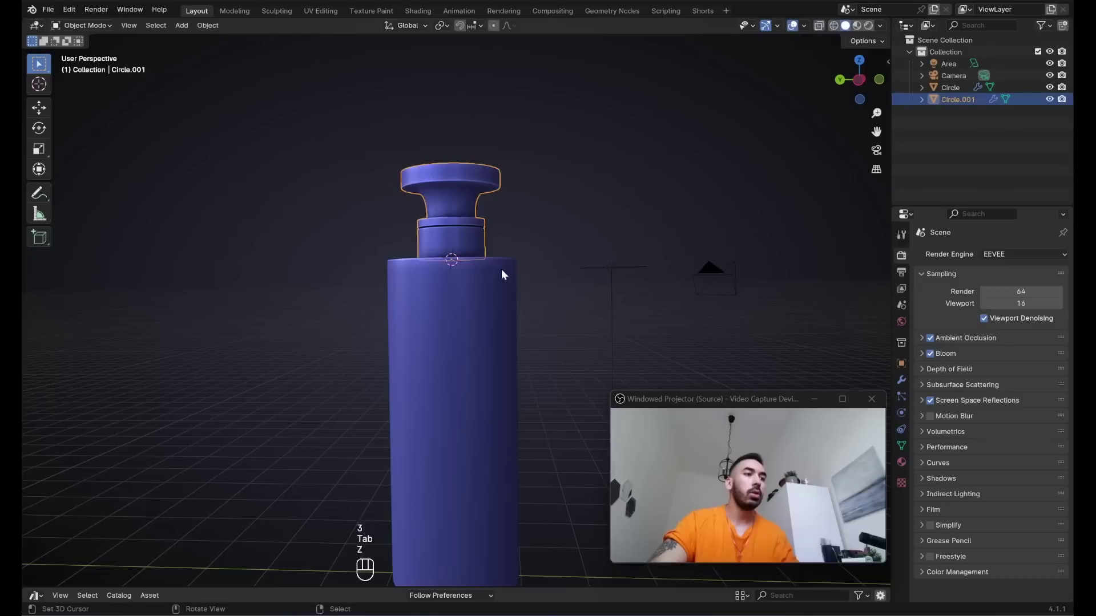
{"action": "key", "text": "g"}
{"action": "key", "text": "z"}
{"action": "left_click", "coordinate": [498, 213]}
- Inset the collar's bottom face about 0.25 m and extrude the inner face up into the cap
{"action": "scroll", "coordinate": [499, 228], "scroll_direction": "up", "scroll_amount": 3}
{"action": "middle_click_drag", "start_coordinate": [497, 214], "coordinate": [579, 291]}
{"action": "key", "text": "Tab"}
{"action": "key", "text": "3"}
{"action": "key", "text": "i"}
{"action": "left_click", "coordinate": [536, 279]}
{"action": "key", "text": "e"}
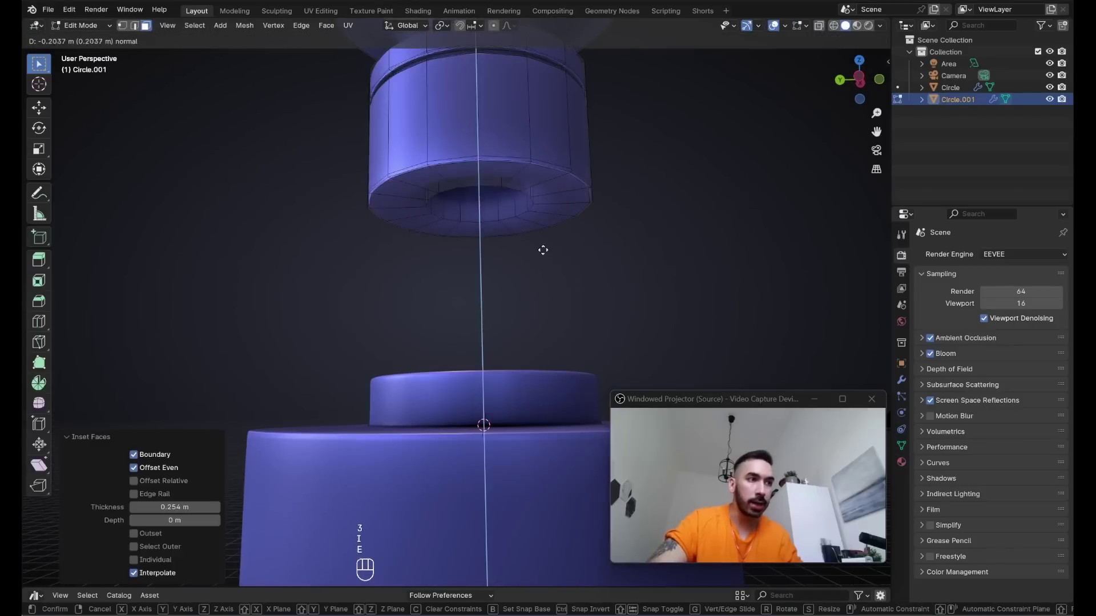
{"action": "left_click", "coordinate": [542, 231]}
- Bevel the edge loop around the rim of the hole in the cap's underside
{"action": "key", "text": "z"}
{"action": "key", "text": "x"}
{"action": "left_click", "coordinate": [508, 218]}
{"action": "key", "text": "2"}
{"action": "left_click", "coordinate": [471, 219], "text": "alt"}
{"action": "key", "text": "shift+z"}
{"action": "key", "text": "ctrl+b"}
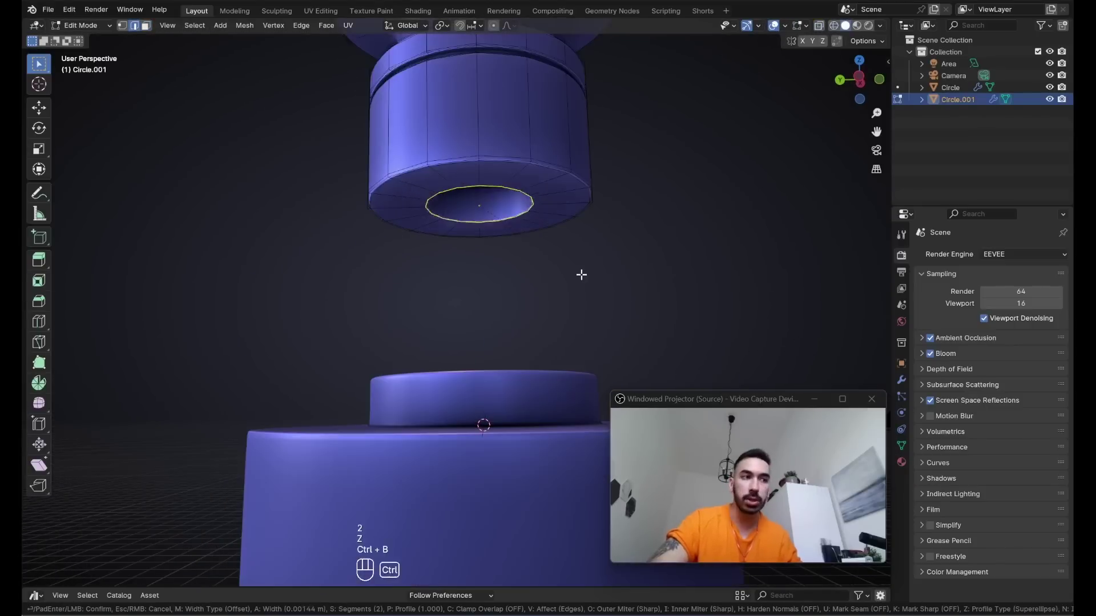
{"action": "left_click", "coordinate": [582, 276]}
- Snap the 3D cursor to the hole's rim loop and add a curve path there in Object Mode
{"action": "key", "text": "shift+s"}
{"action": "left_click", "coordinate": [573, 207]}
{"action": "key", "text": "Tab"}
{"action": "key", "text": "shift+a"}
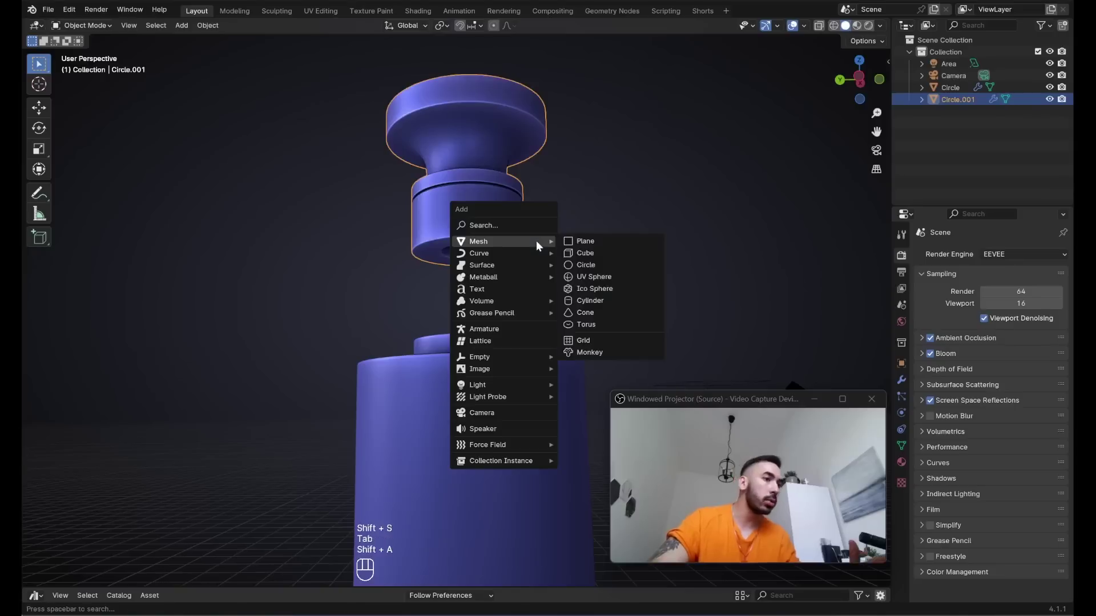
{"action": "mouse_move", "coordinate": [492, 254]}
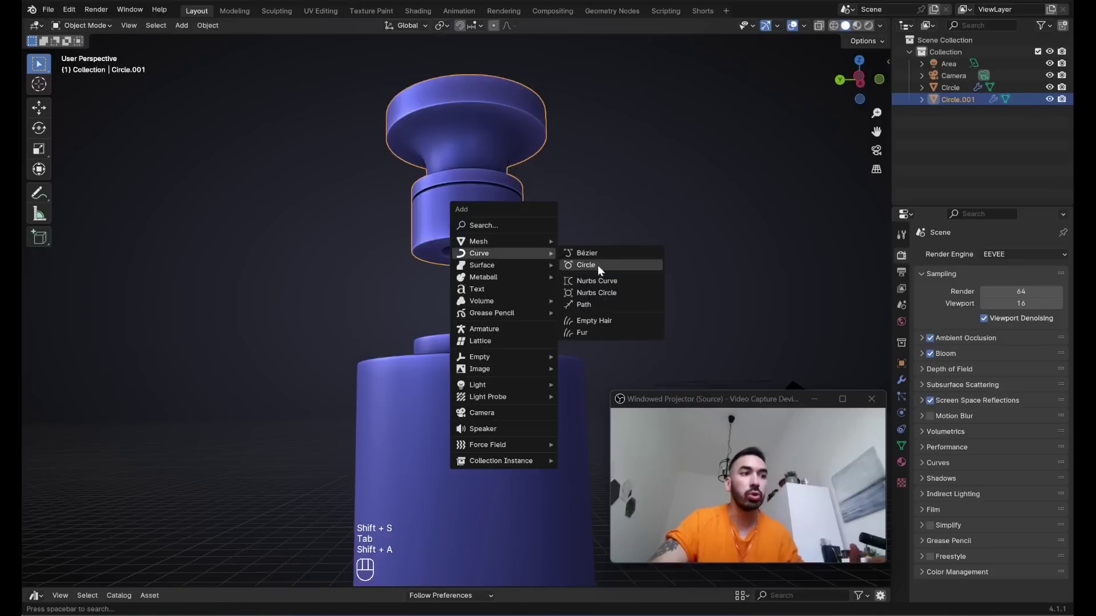
{"action": "left_click", "coordinate": [592, 304]}
- Rotate the path's points 90° about the Y axis to stand it upright through the cap
{"action": "type", "text": "r"}
{"action": "type", "text": "x"}
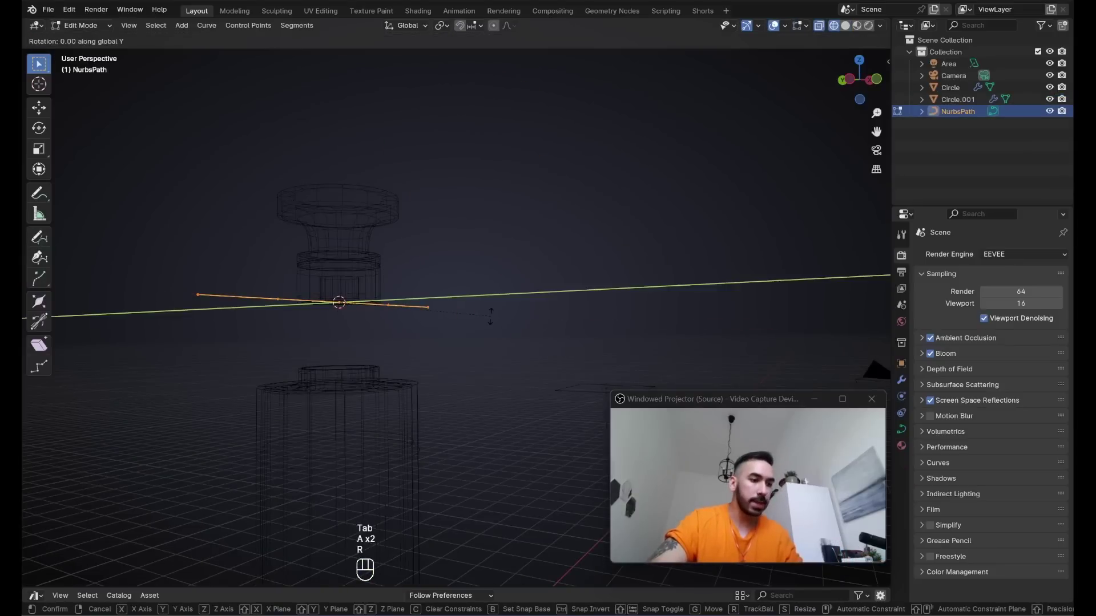
{"action": "type", "text": "90"}
{"action": "key", "text": "Return"}
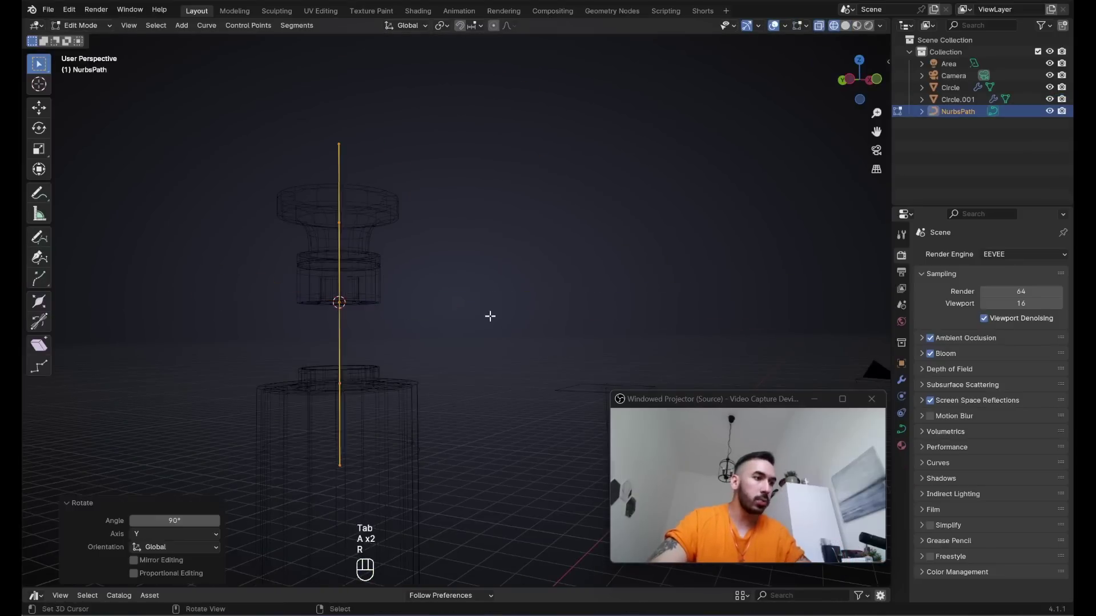
- Move the cap and the path together 1 m down along Z onto the bottle
{"action": "middle_click_drag", "start_coordinate": [328, 237], "coordinate": [578, 127], "text": "shift"}
{"action": "middle_click_drag", "start_coordinate": [548, 293], "coordinate": [533, 176], "text": "shift"}
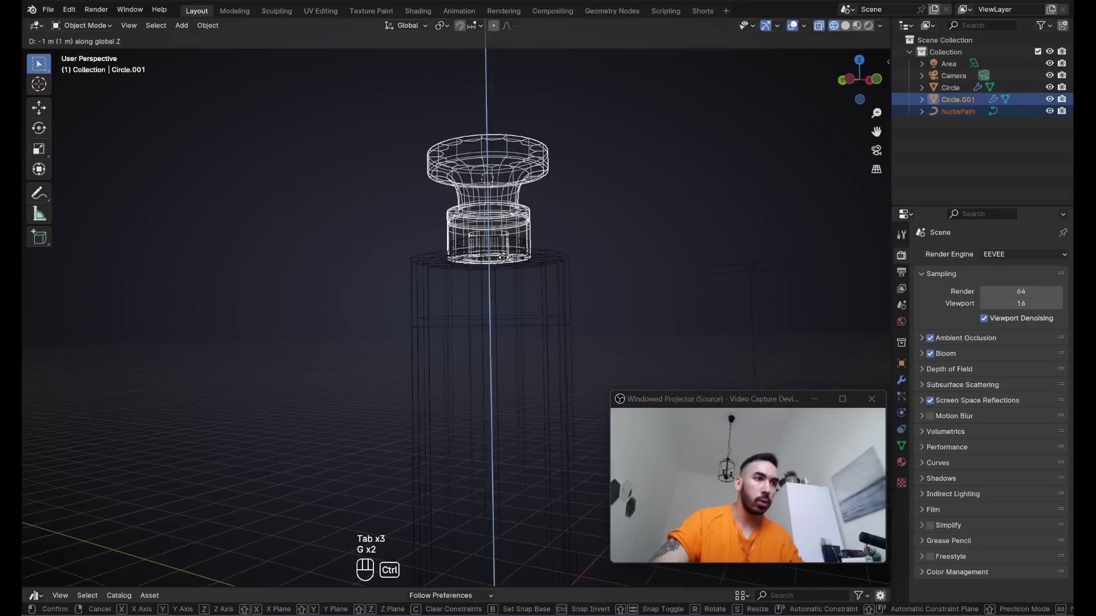
{"action": "left_click", "coordinate": [502, 257]}
- Move the path's control points to run it from the cap into the bottle with a slight bend
{"action": "right_click", "coordinate": [490, 282]}
{"action": "middle_click_drag", "start_coordinate": [544, 338], "coordinate": [524, 222], "text": "shift"}
{"action": "middle_click_drag", "start_coordinate": [520, 242], "coordinate": [562, 291]}
{"action": "right_click", "coordinate": [585, 326]}
{"action": "key", "text": "g"}
{"action": "left_click", "coordinate": [582, 331]}
{"action": "middle_click_drag", "start_coordinate": [587, 342], "coordinate": [559, 259], "text": "shift"}
- Extrude the path's lower end twice, first about 1 m down, to reach near the bottle's floor
{"action": "key", "text": "e"}
{"action": "left_click", "coordinate": [571, 351]}
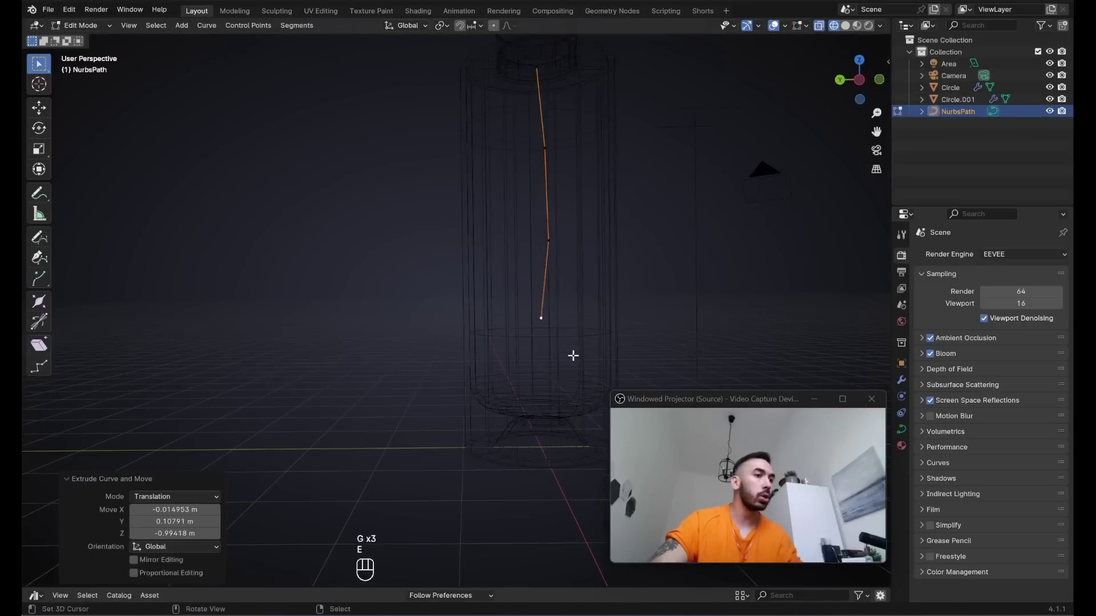
{"action": "key", "text": "e"}
{"action": "left_click", "coordinate": [553, 404]}
{"action": "key", "text": "Tab"}
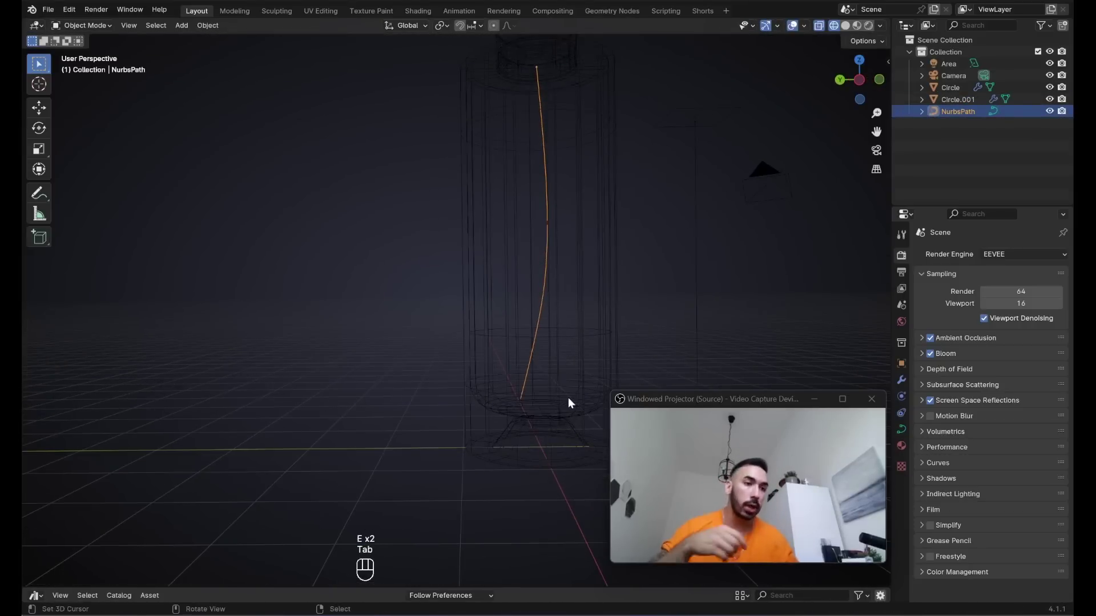
{"action": "key", "text": "Tab"}
{"action": "key", "text": "Tab"}
{"action": "middle_click_drag", "start_coordinate": [567, 397], "coordinate": [701, 296]}
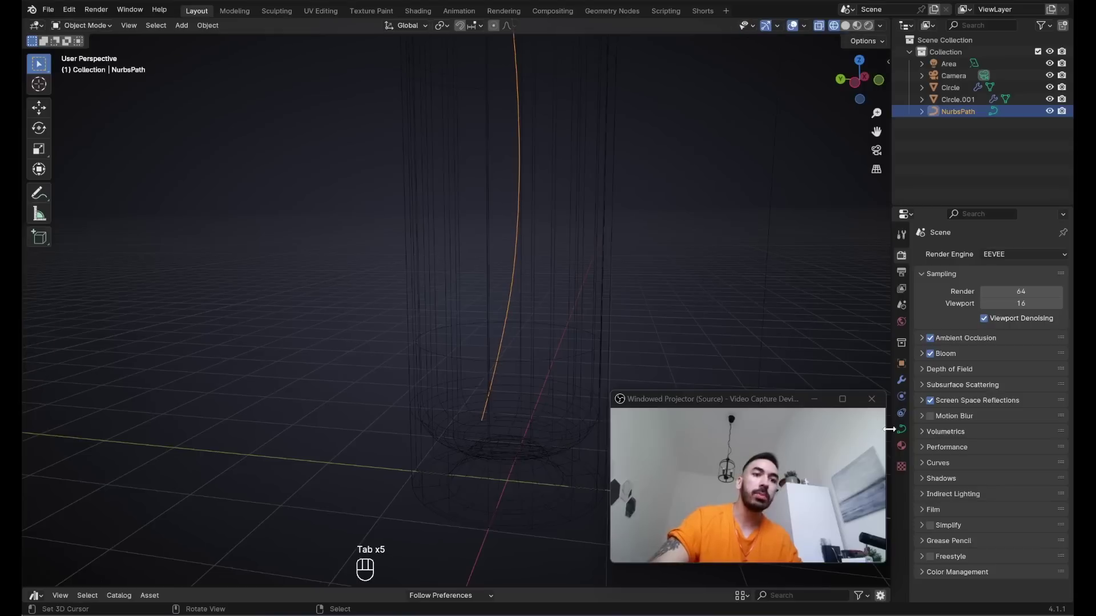
- Give the path a round bevel with a depth of 0.025 m to make a thin tube
{"action": "left_click", "coordinate": [900, 429]}
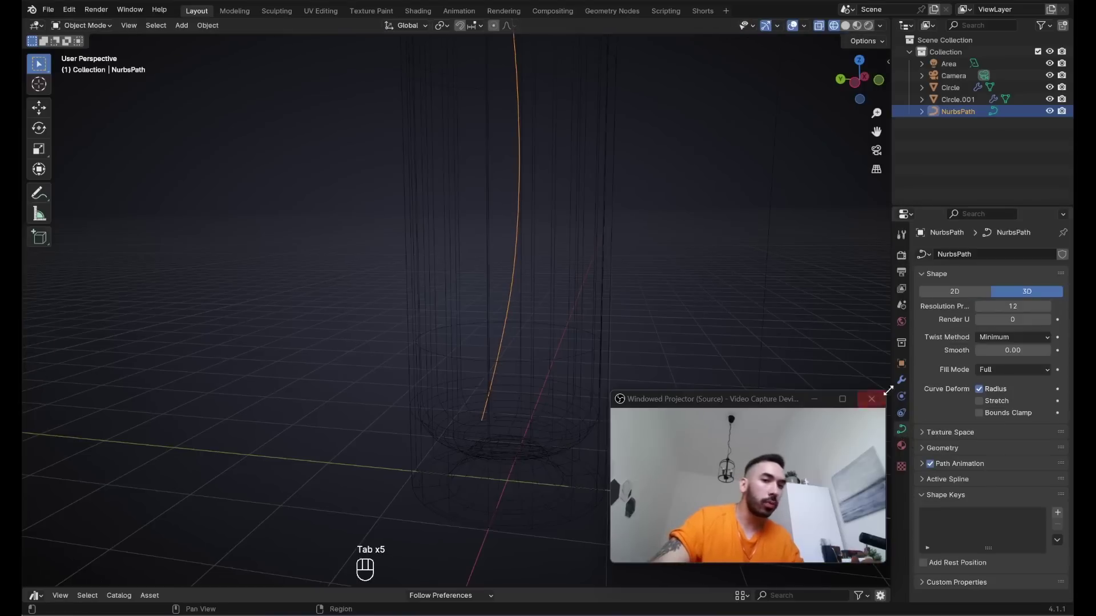
{"action": "left_click", "coordinate": [926, 448]}
{"action": "scroll", "coordinate": [926, 404], "scroll_direction": "down", "scroll_amount": 5}
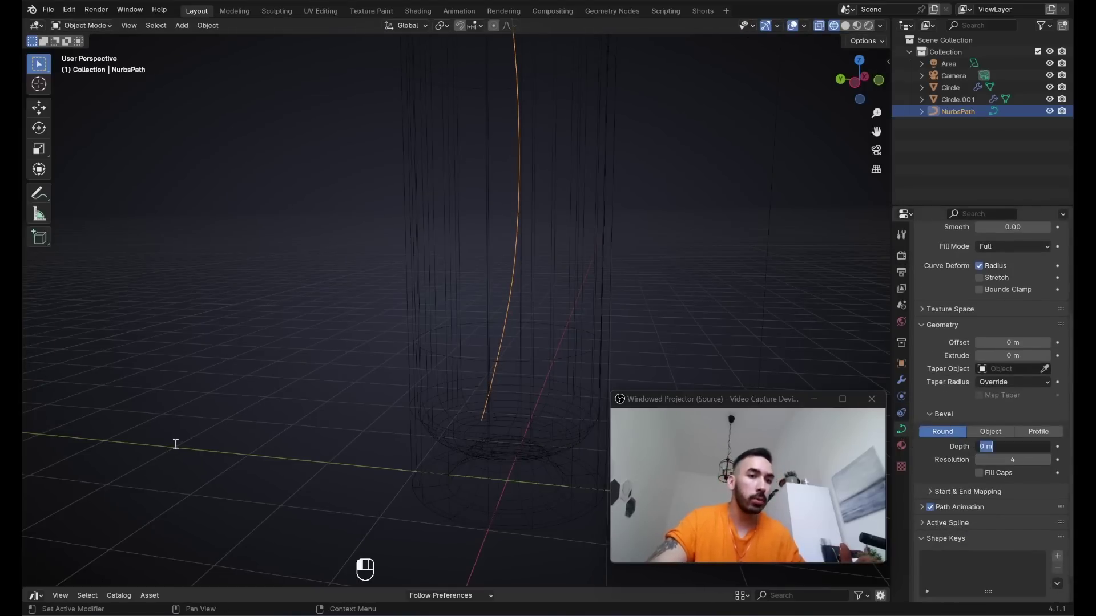
{"action": "type", "text": "3"}
{"action": "key", "text": "Return"}
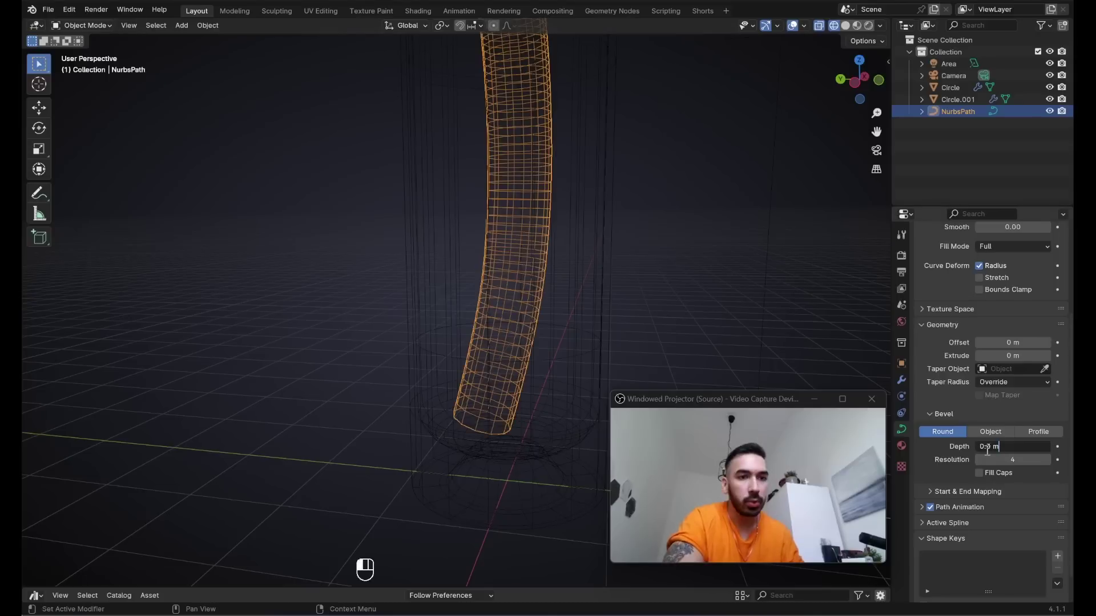
{"action": "key", "text": "Return"}
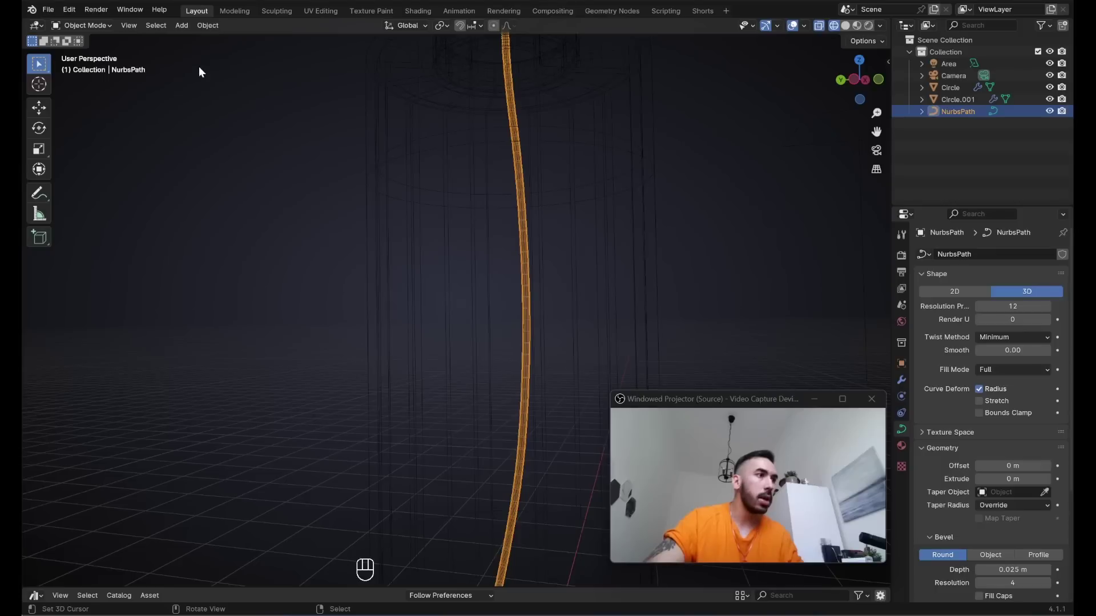
- Convert the tube curve to a mesh
{"action": "left_click", "coordinate": [218, 25]}
{"action": "mouse_move", "coordinate": [249, 352]}
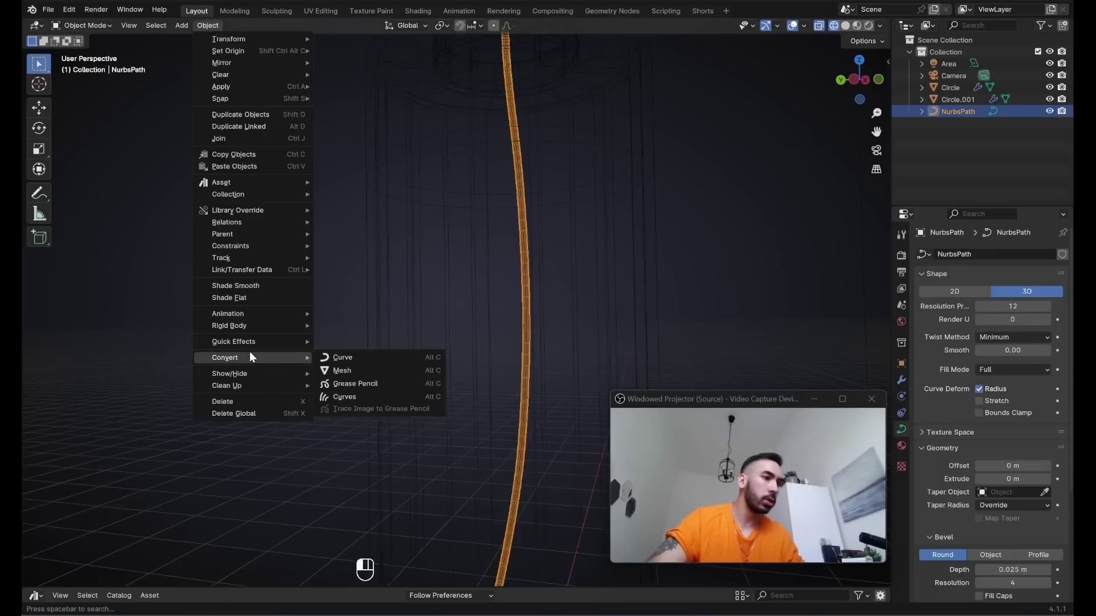
{"action": "left_click", "coordinate": [353, 372]}
- Select the whole tube mesh and extrude its faces along normals about 0.013 m inward for wall thickness
{"action": "key", "text": "Tab"}
{"action": "key", "text": "a"}
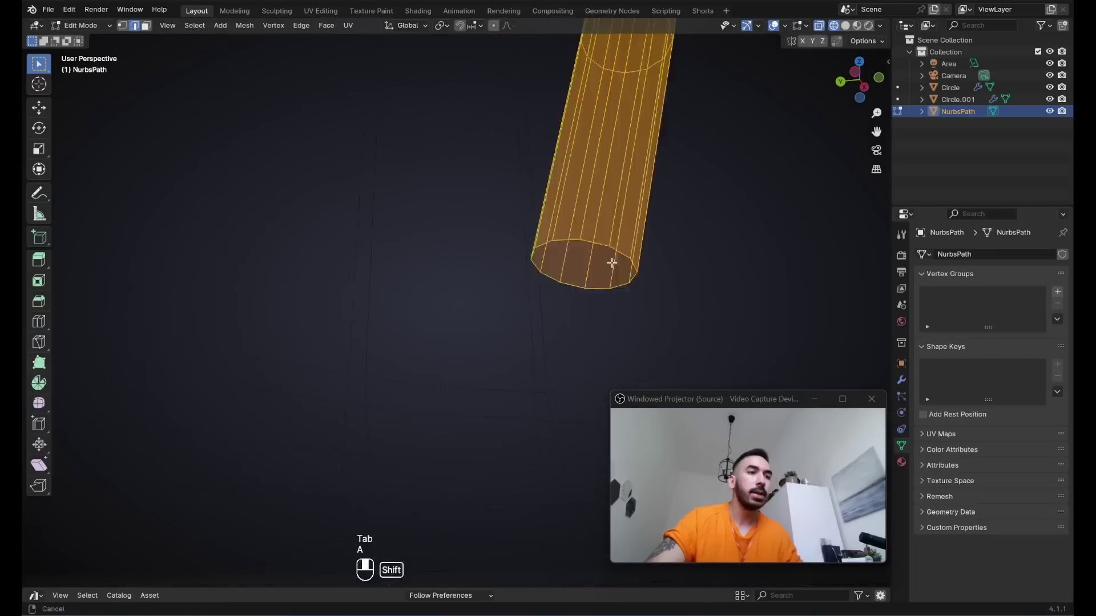
{"action": "key", "text": "a"}
{"action": "key", "text": "a"}
{"action": "scroll", "coordinate": [614, 254], "scroll_direction": "down", "scroll_amount": 7}
{"action": "scroll", "coordinate": [645, 256], "scroll_direction": "up", "scroll_amount": 7}
{"action": "middle_click_drag", "start_coordinate": [668, 308], "coordinate": [621, 241], "text": "shift"}
{"action": "key", "text": "alt+e"}
{"action": "left_click", "coordinate": [280, 320]}
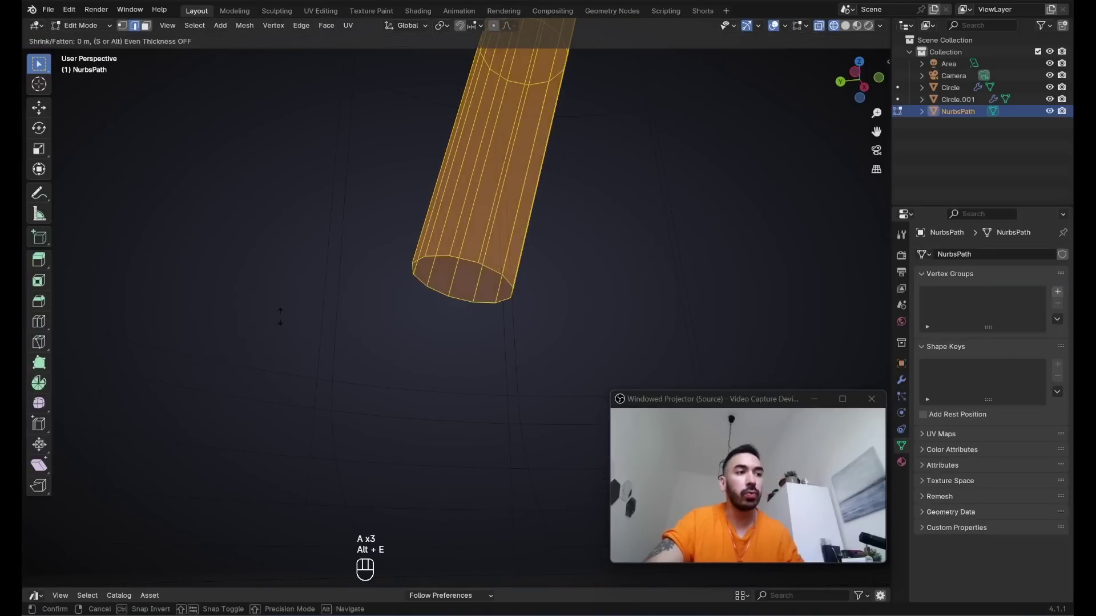
{"action": "left_click", "coordinate": [467, 297]}
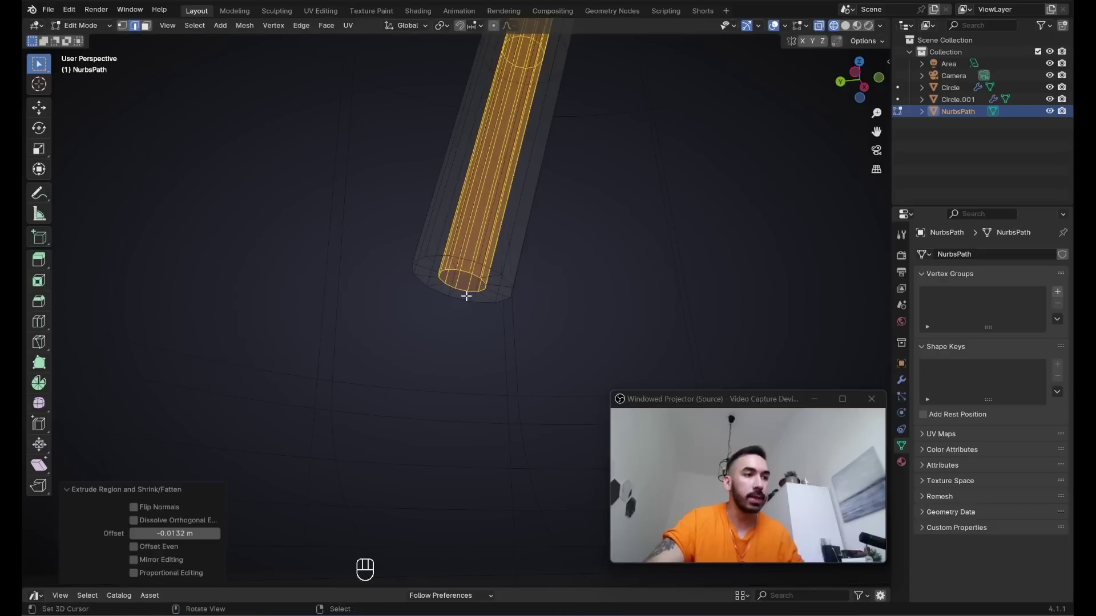
- Select the tube's end rim edge loops by similar face angles and mark those edges sharp
{"action": "left_click", "coordinate": [488, 265], "text": "alt"}
{"action": "key", "text": "shift+g"}
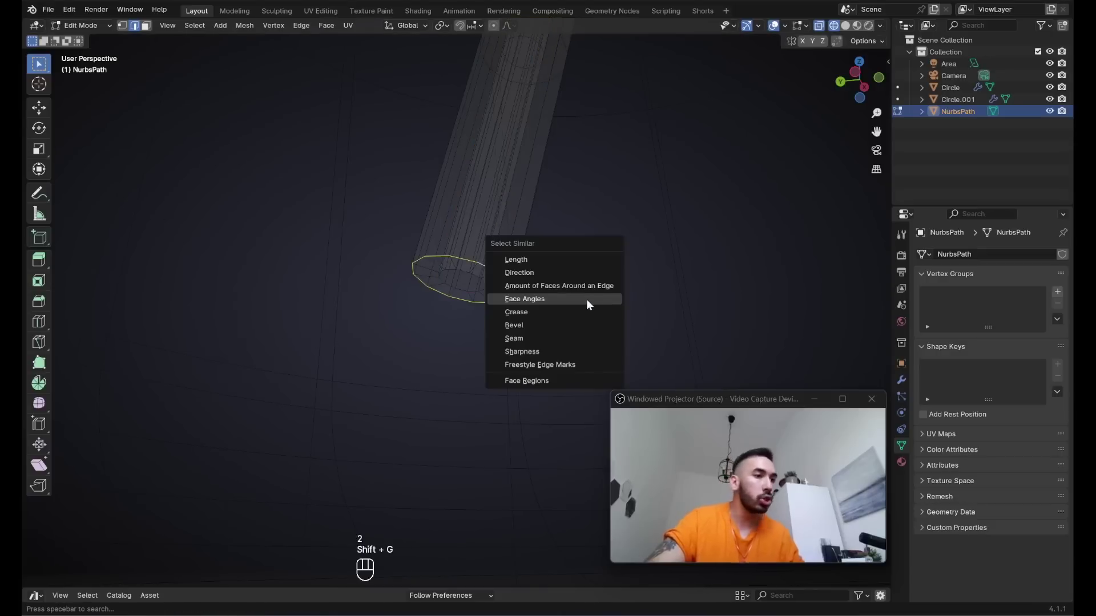
{"action": "left_click", "coordinate": [587, 302]}
{"action": "middle_click_drag", "start_coordinate": [580, 301], "coordinate": [594, 225]}
{"action": "key", "text": "ctrl+e"}
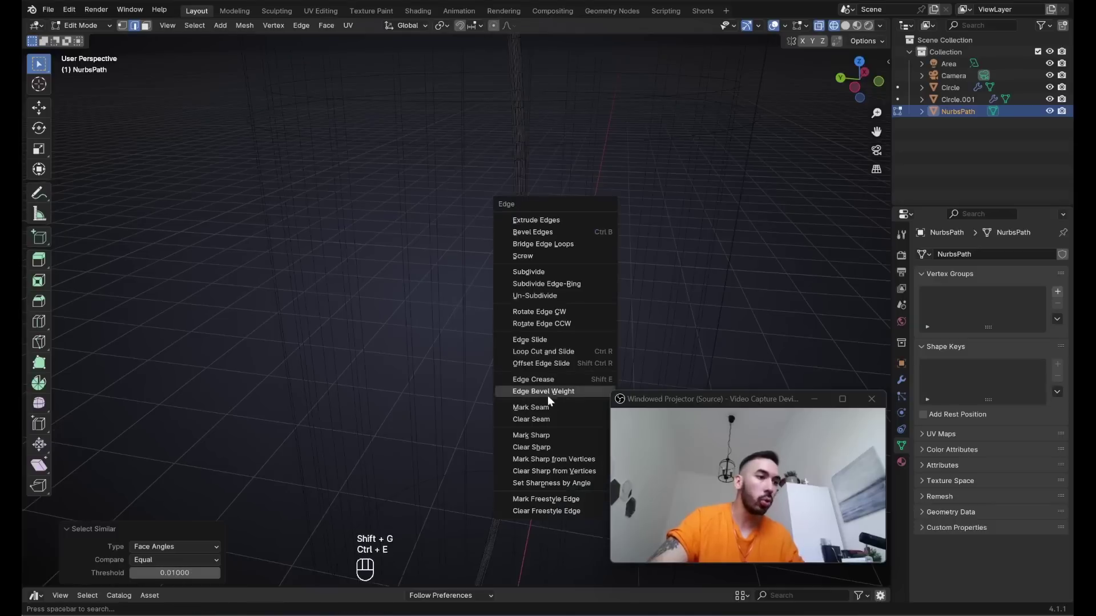
{"action": "left_click", "coordinate": [531, 436]}
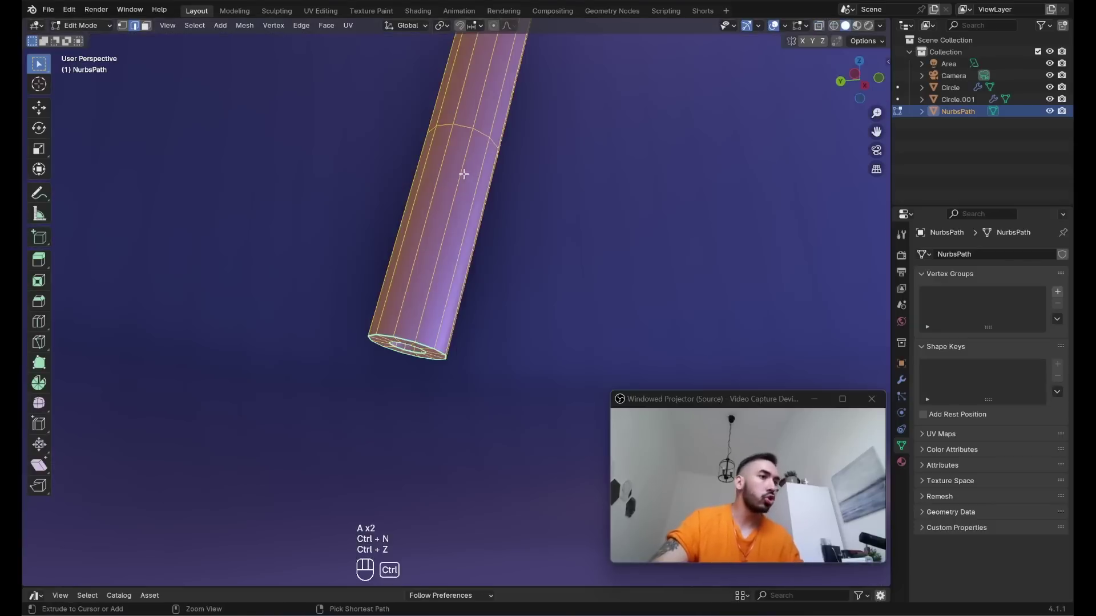
- Recalculate the normals of the whole tube mesh and return to Object Mode
{"action": "key", "text": "ctrl+n"}
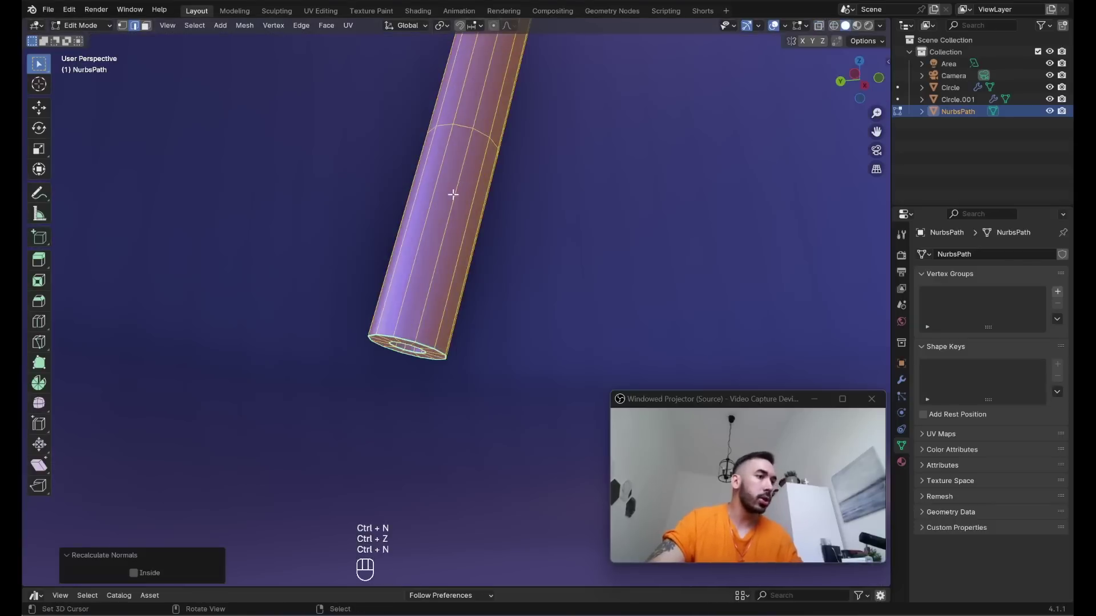
{"action": "key", "text": "Tab"}
{"action": "scroll", "coordinate": [457, 197], "scroll_direction": "down", "scroll_amount": 10}
{"action": "middle_click_drag", "start_coordinate": [457, 198], "coordinate": [464, 224]}
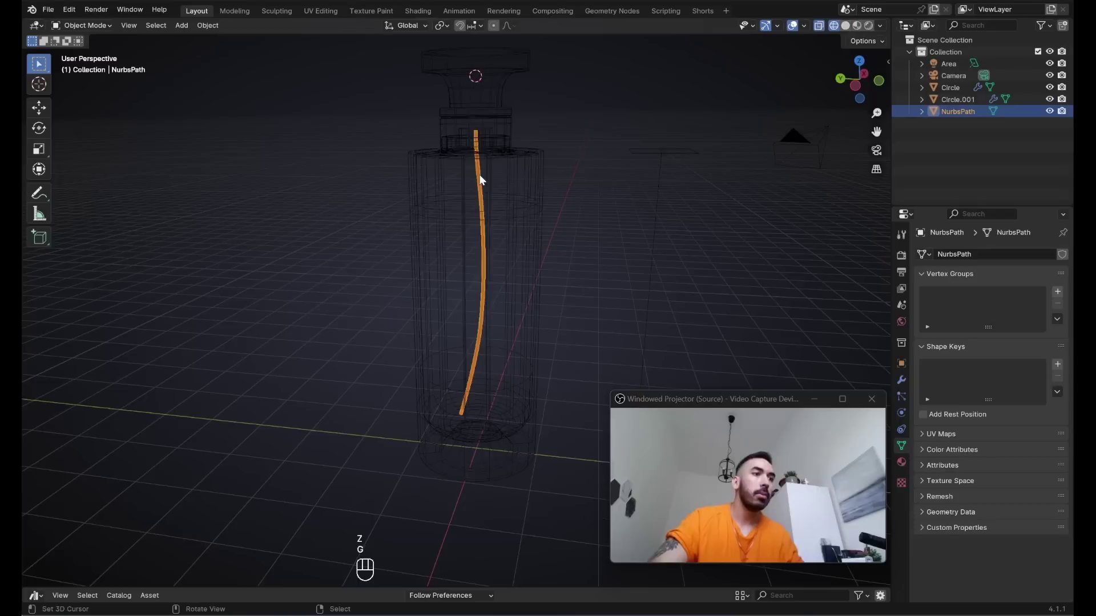
- Parent the dip tube to the bottle's cap
{"action": "left_click", "coordinate": [495, 110], "text": "shift"}
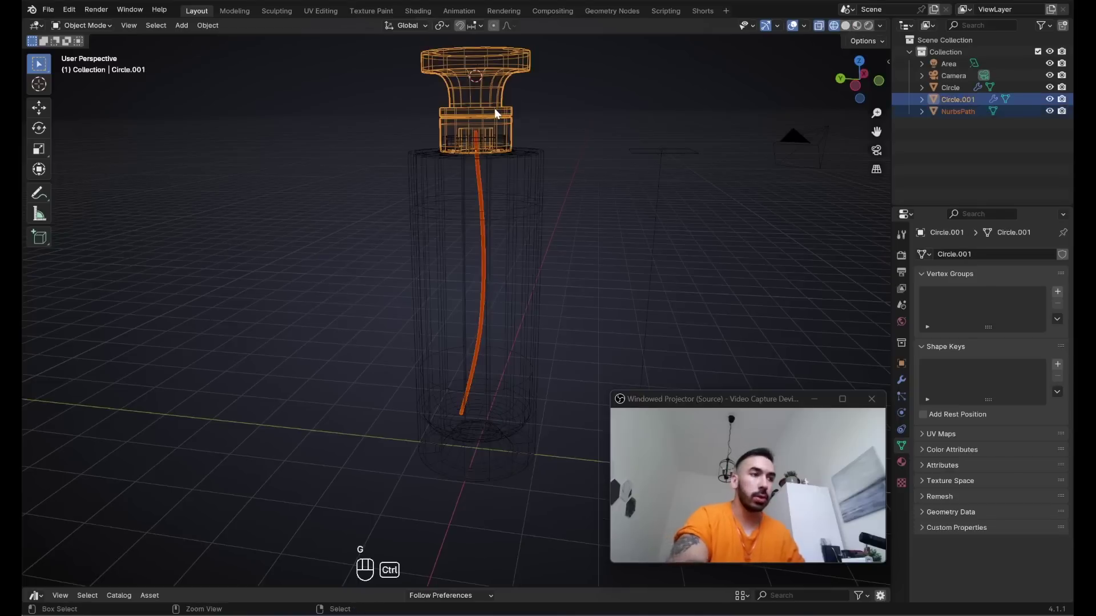
{"action": "key", "text": "ctrl+p"}
{"action": "left_click", "coordinate": [494, 108]}
{"action": "key", "text": "a"}
- Parent the cap to the bottle body
{"action": "left_click", "coordinate": [502, 163], "text": "shift"}
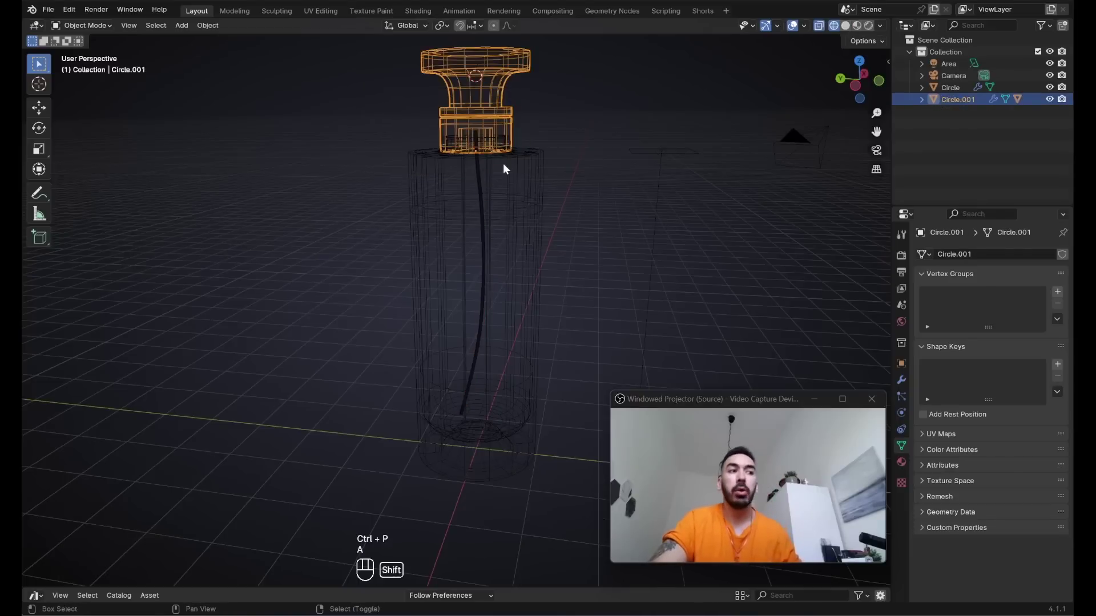
{"action": "left_click", "coordinate": [505, 165], "text": "shift"}
{"action": "key", "text": "ctrl+p"}
{"action": "left_click", "coordinate": [505, 166]}
{"action": "key", "text": "a"}
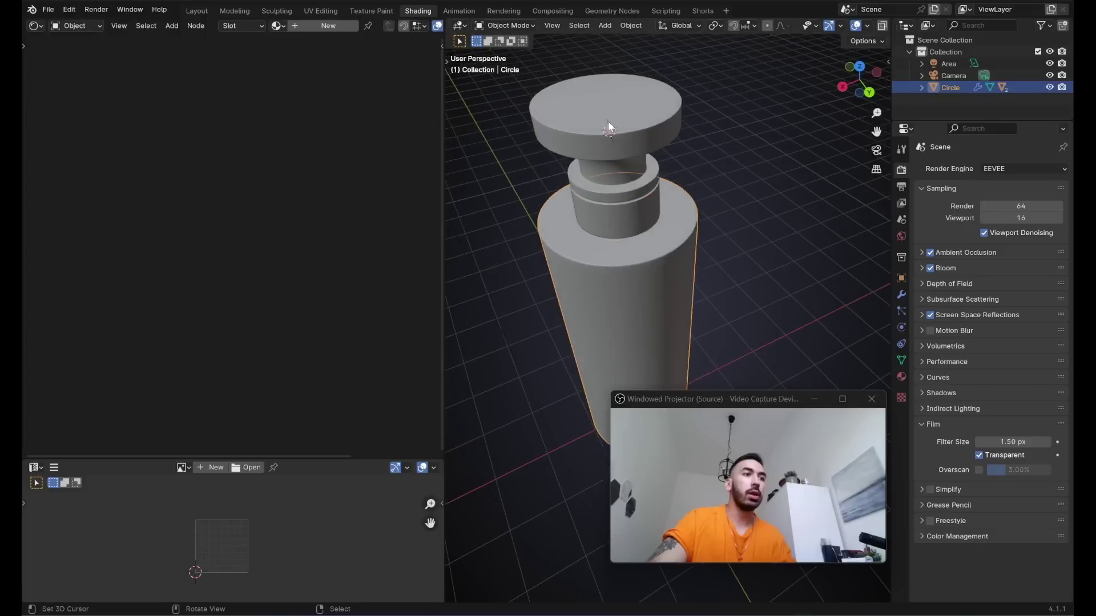
- Create a new material on the cap and show the viewport in Material Preview shading
{"action": "left_click", "coordinate": [310, 25]}
{"action": "scroll", "coordinate": [860, 23], "scroll_direction": "down", "scroll_amount": 3}
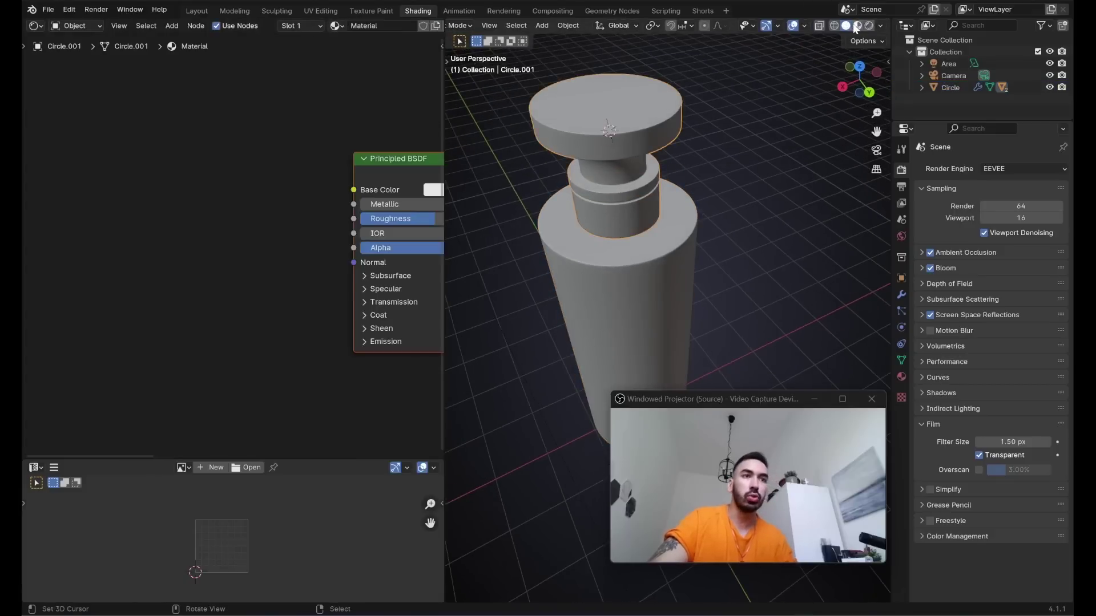
{"action": "left_click", "coordinate": [857, 25]}
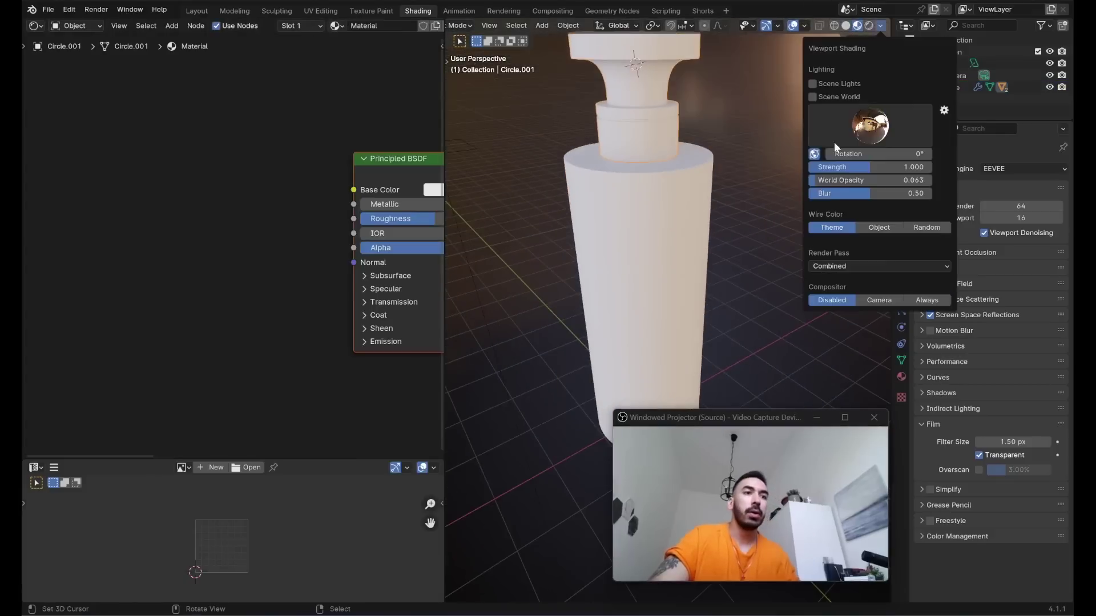
- Try the forest HDRI as preview lighting on the bottle and return to the warm interior HDRI
{"action": "left_click", "coordinate": [833, 142]}
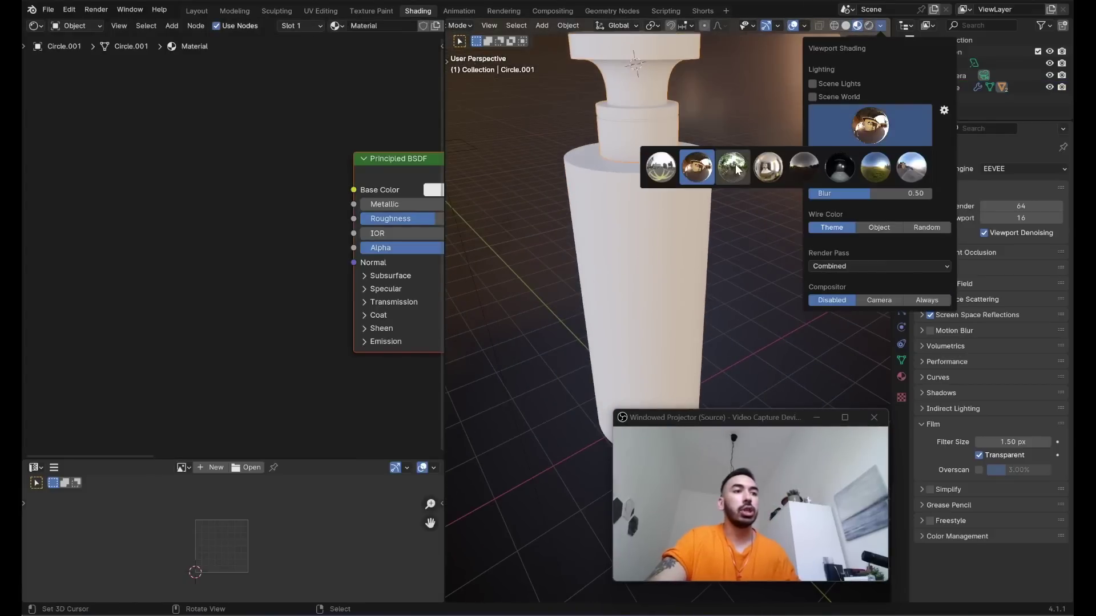
{"action": "left_click", "coordinate": [736, 169]}
{"action": "scroll", "coordinate": [707, 194], "scroll_direction": "down", "scroll_amount": 3}
{"action": "mouse_move", "coordinate": [708, 194]}
{"action": "middle_mouse_down"}
{"action": "mouse_move", "coordinate": [650, 197]}
{"action": "mouse_move", "coordinate": [662, 229]}
{"action": "middle_mouse_up"}
{"action": "scroll", "coordinate": [662, 228], "scroll_direction": "up", "scroll_amount": 2}
{"action": "left_click", "coordinate": [880, 26]}
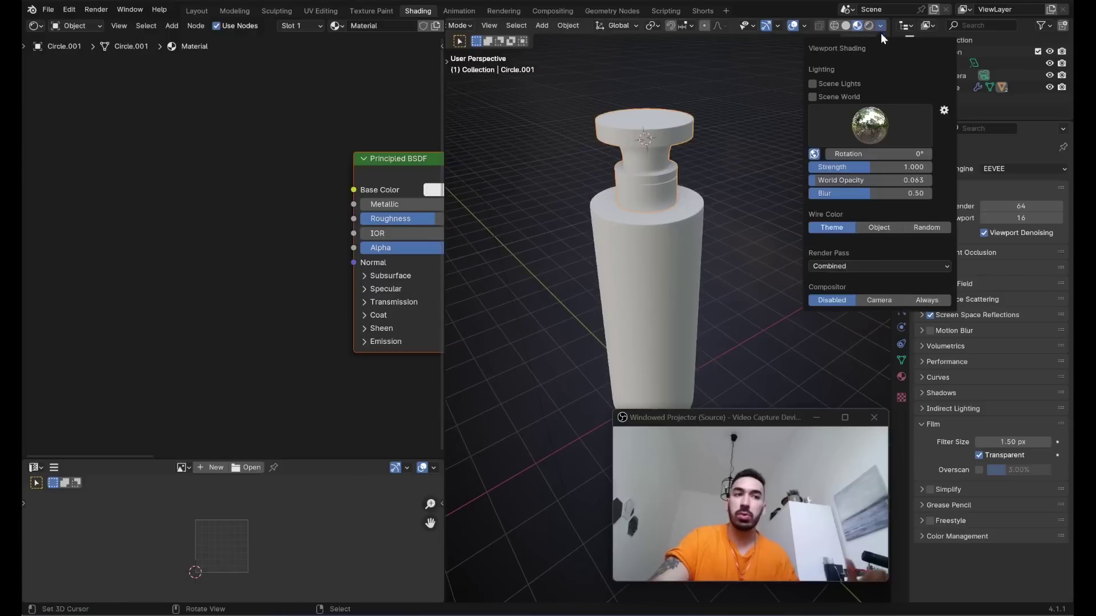
{"action": "left_click", "coordinate": [886, 129]}
{"action": "left_click", "coordinate": [706, 170]}
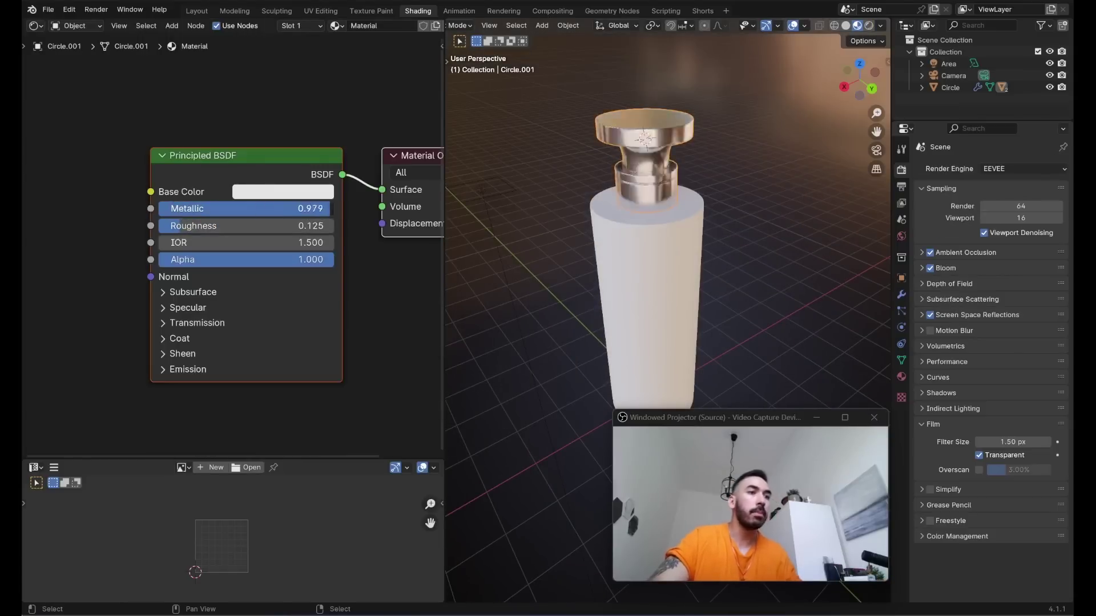
- Make the cap material fully metallic with a pale violet-blue base color and reduce its roughness below 0.125
{"action": "scroll", "coordinate": [535, 172], "scroll_direction": "up", "scroll_amount": 2}
{"action": "left_click", "coordinate": [283, 192]}
{"action": "left_click", "coordinate": [328, 266]}
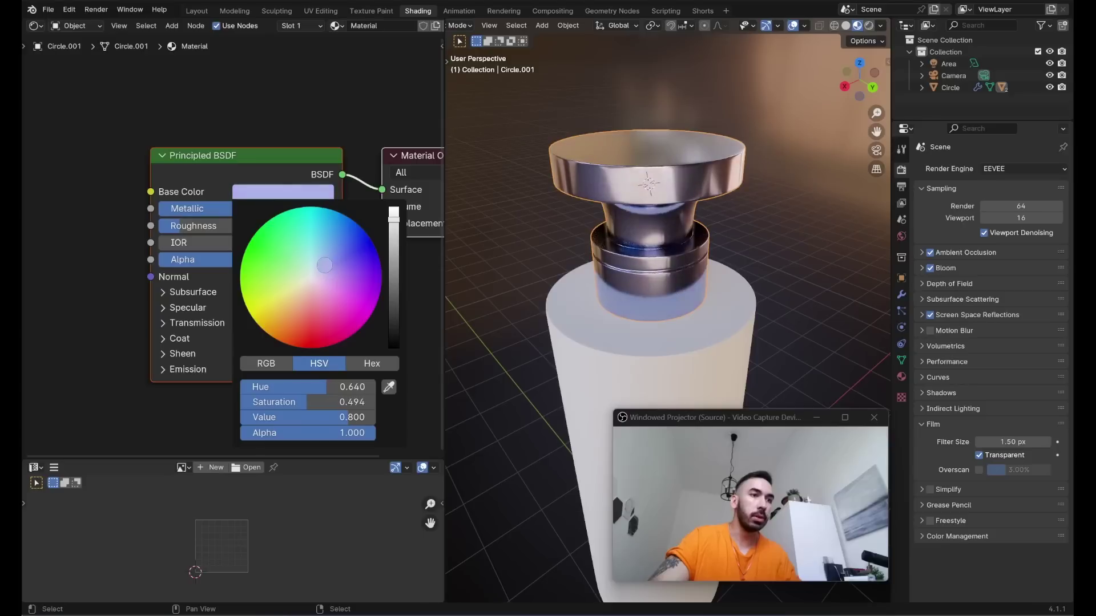
{"action": "left_click_drag", "start_coordinate": [324, 265], "coordinate": [325, 265]}
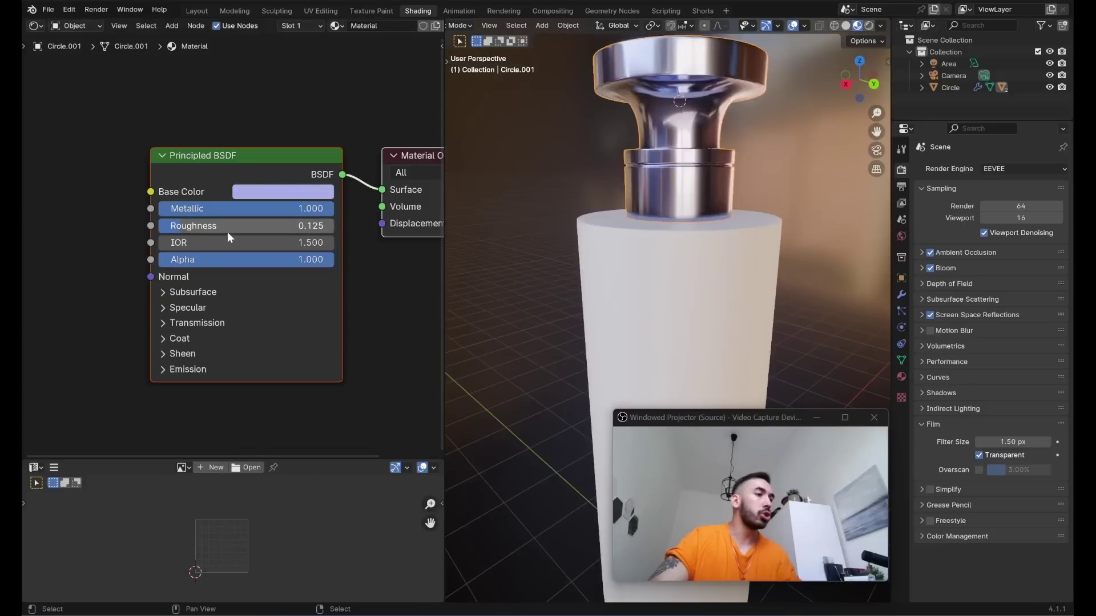
{"action": "left_click_drag", "start_coordinate": [225, 230], "coordinate": [170, 226]}
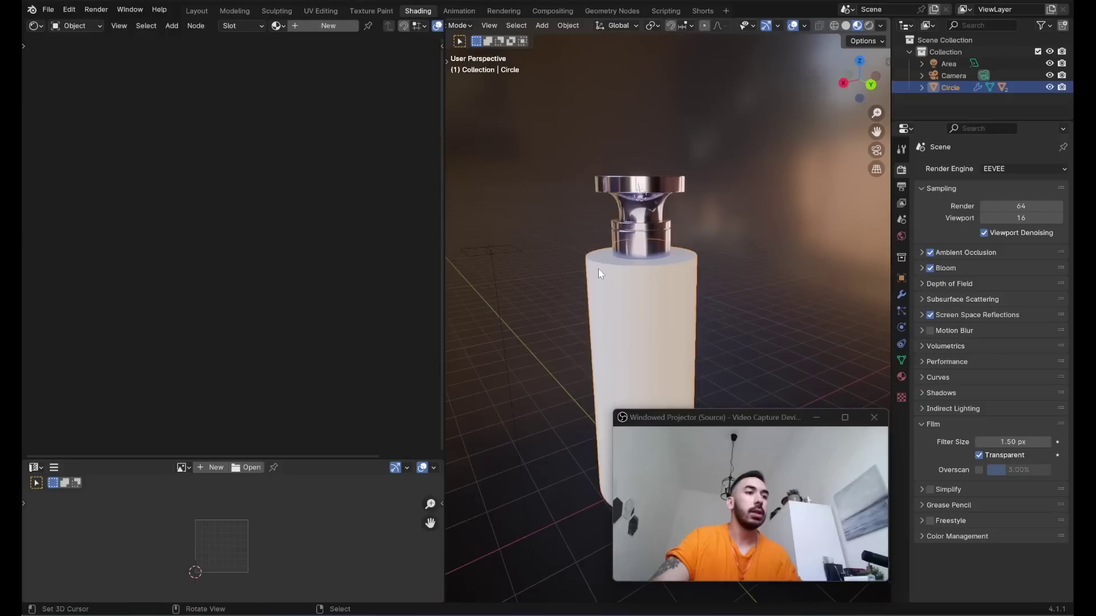
- Create a new material on the bottle body and name it Glass
{"action": "scroll", "coordinate": [599, 272], "scroll_direction": "up", "scroll_amount": 3}
{"action": "left_click", "coordinate": [308, 26]}
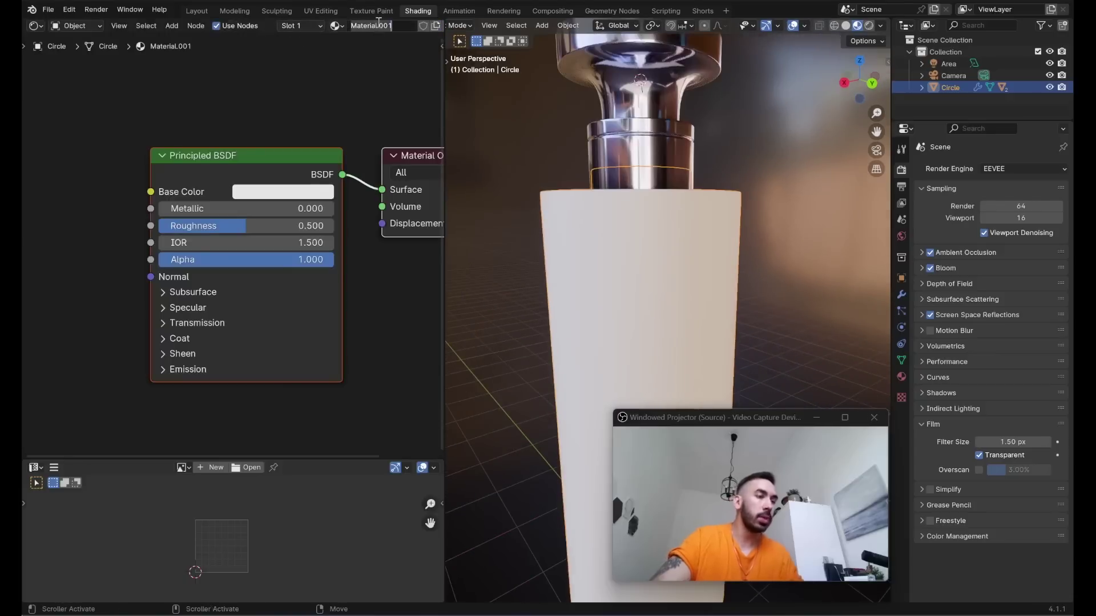
{"action": "type", "text": "ss"}
{"action": "key", "text": "Return"}
- Replace the Principled BSDF in the Glass material with a Glass BSDF connected to the output's Surface
{"action": "scroll", "coordinate": [274, 186], "scroll_direction": "down", "scroll_amount": 2}
{"action": "left_click", "coordinate": [270, 190]}
{"action": "key", "text": "x"}
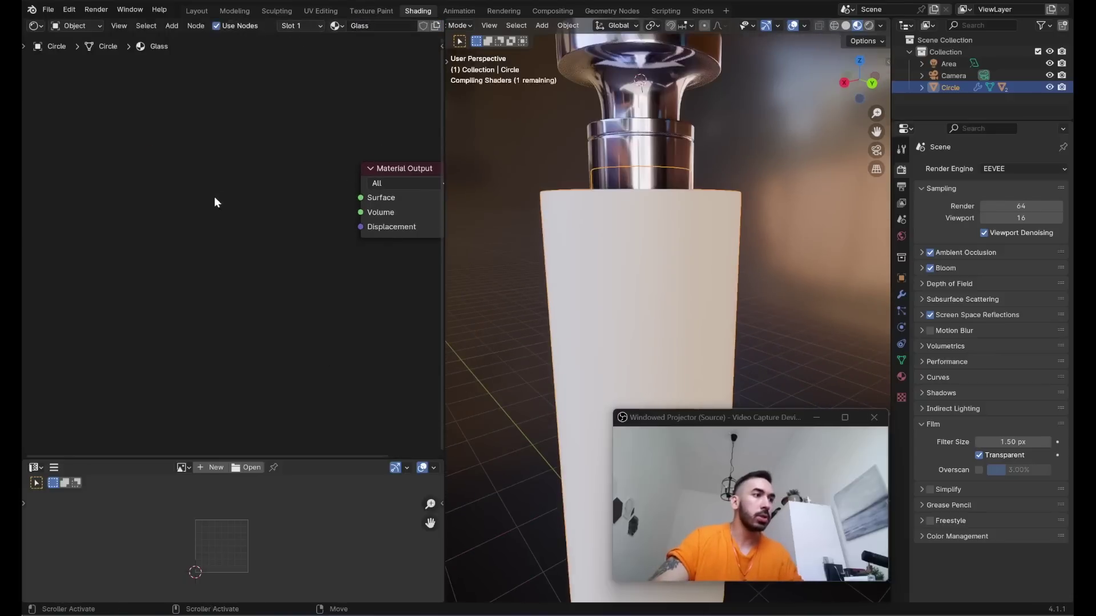
{"action": "key", "text": "shift+a"}
{"action": "left_click", "coordinate": [231, 192]}
{"action": "type", "text": "glass"}
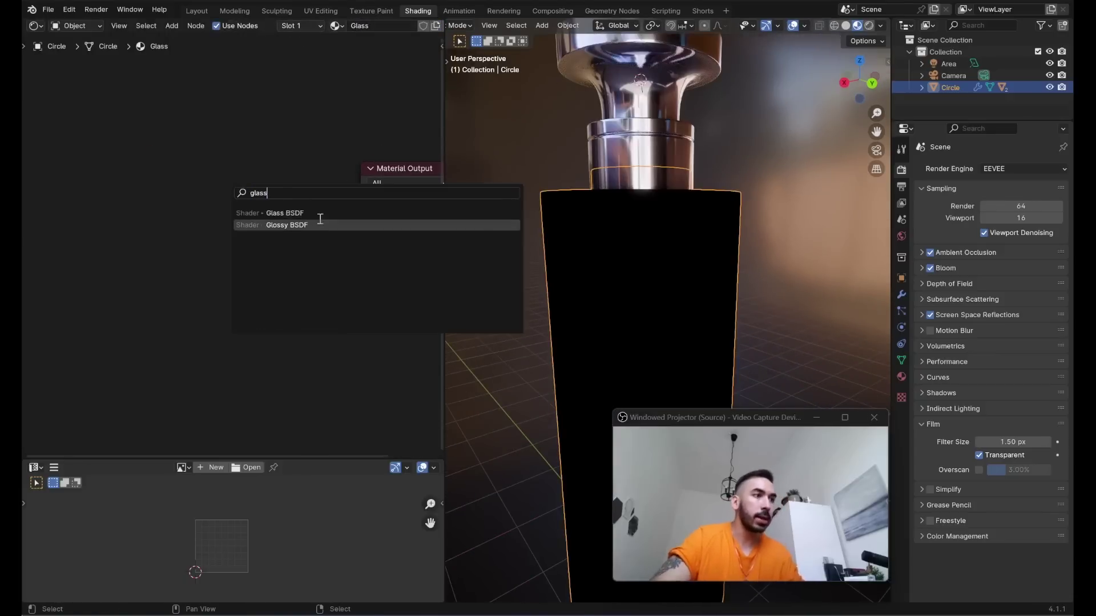
{"action": "left_click", "coordinate": [318, 219]}
{"action": "left_click_drag", "start_coordinate": [343, 198], "coordinate": [346, 198]}
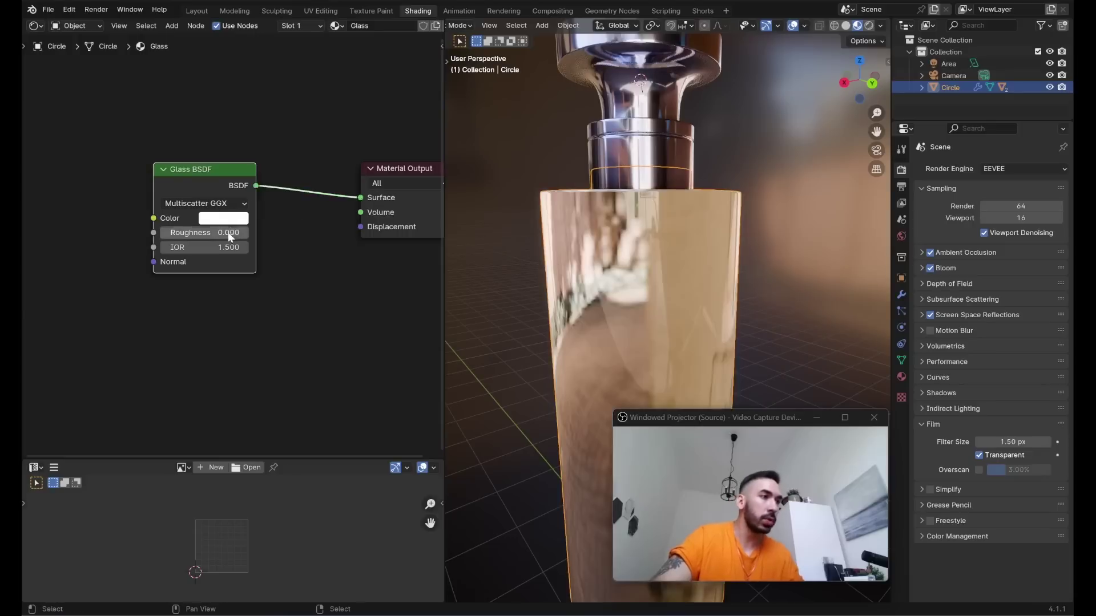
{"action": "left_click", "coordinate": [846, 26]}
{"action": "scroll", "coordinate": [679, 223], "scroll_direction": "down", "scroll_amount": 2}
{"action": "mouse_move", "coordinate": [679, 206]}
{"action": "middle_mouse_down"}
{"action": "mouse_move", "coordinate": [679, 228]}
{"action": "mouse_move", "coordinate": [674, 205]}
{"action": "middle_mouse_up"}
{"action": "left_click", "coordinate": [857, 25]}
{"action": "middle_click_drag", "start_coordinate": [773, 249], "coordinate": [740, 262]}
{"action": "middle_click_drag", "start_coordinate": [828, 149], "coordinate": [759, 247]}
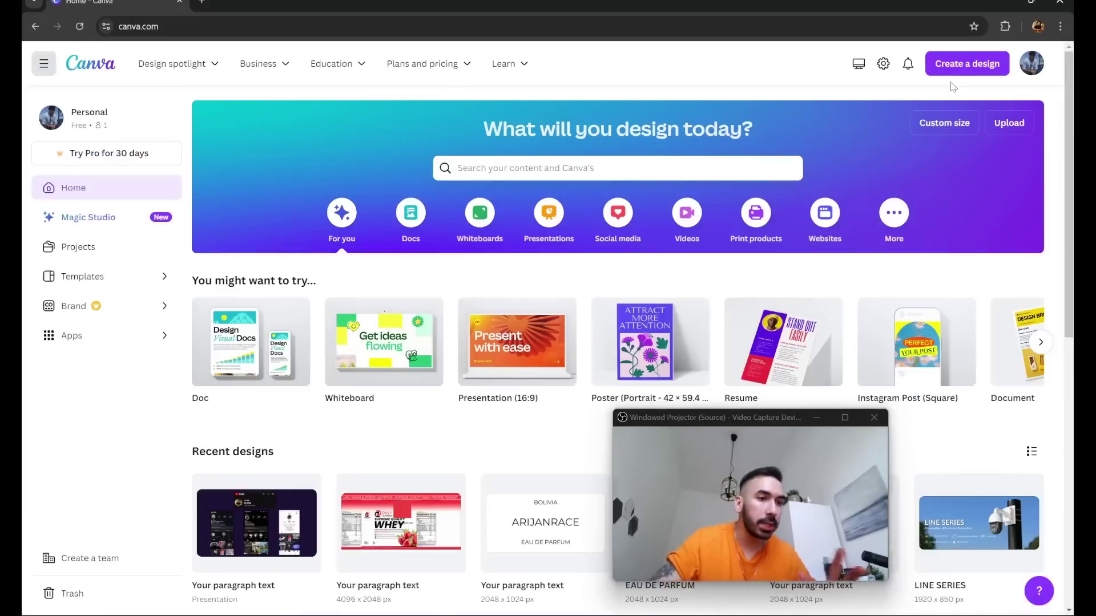
- In Canva, create a new custom-size design of 1024 × 2048 px for the label artwork
{"action": "left_click", "coordinate": [961, 67]}
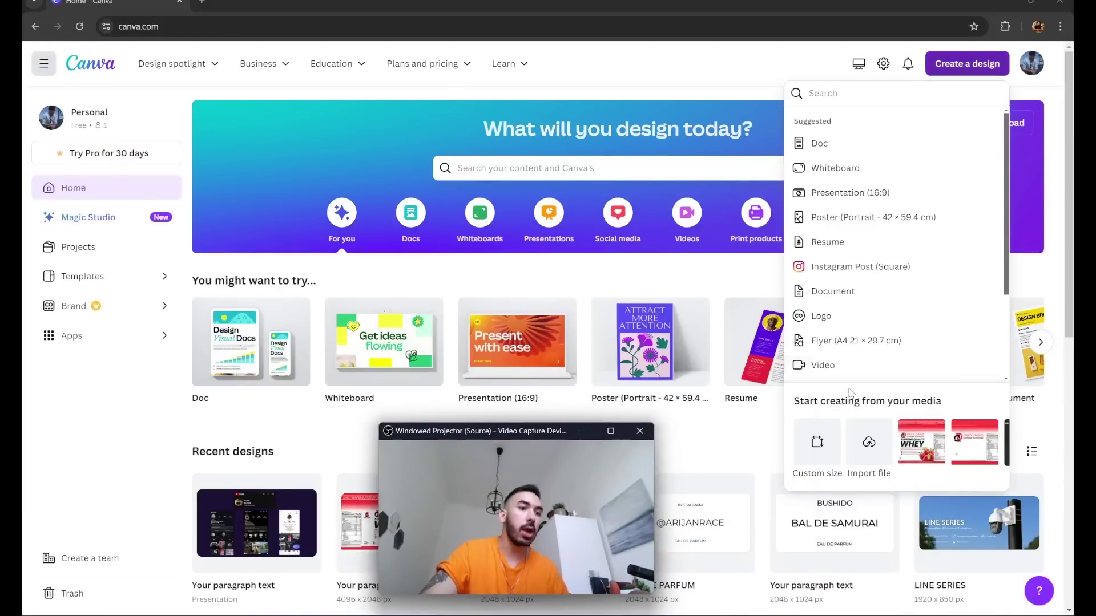
{"action": "left_click", "coordinate": [817, 442]}
{"action": "type", "text": "1024"}
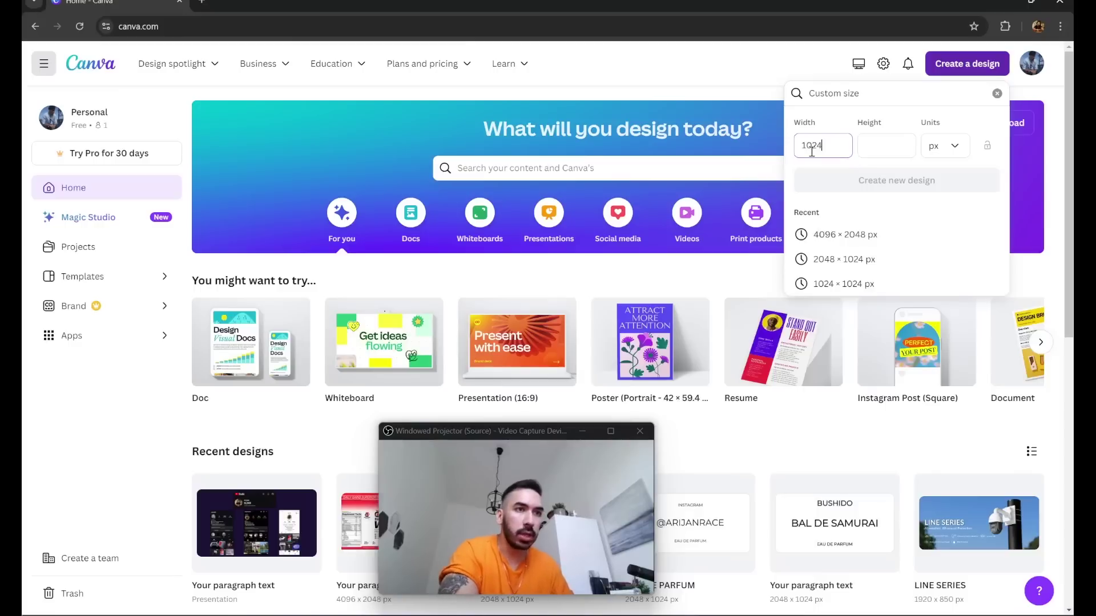
{"action": "key", "text": "Tab"}
{"action": "type", "text": "2048"}
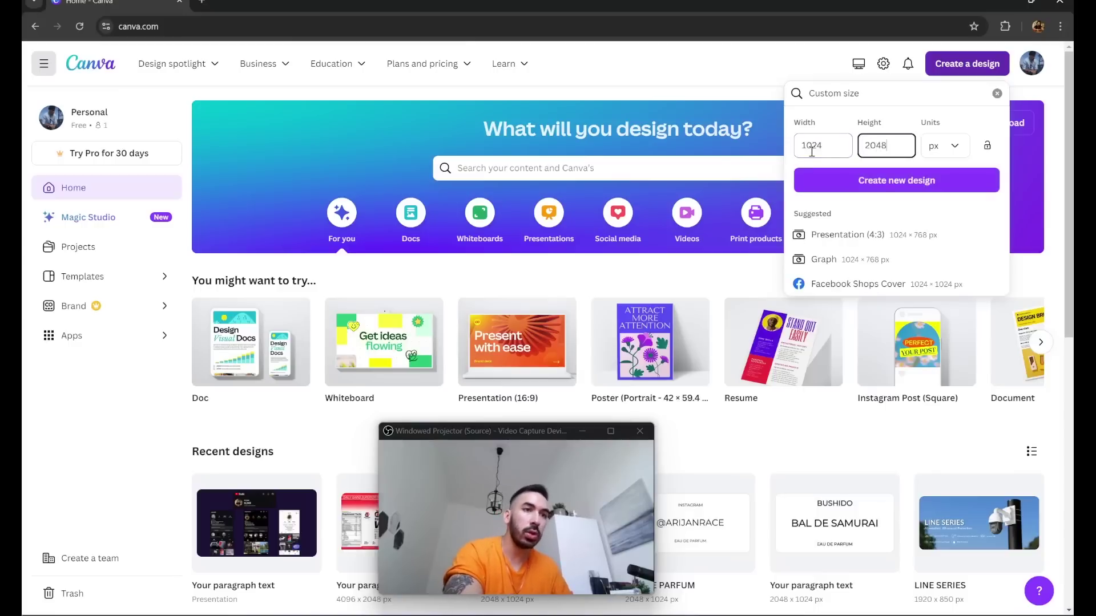
{"action": "key", "text": "Return"}
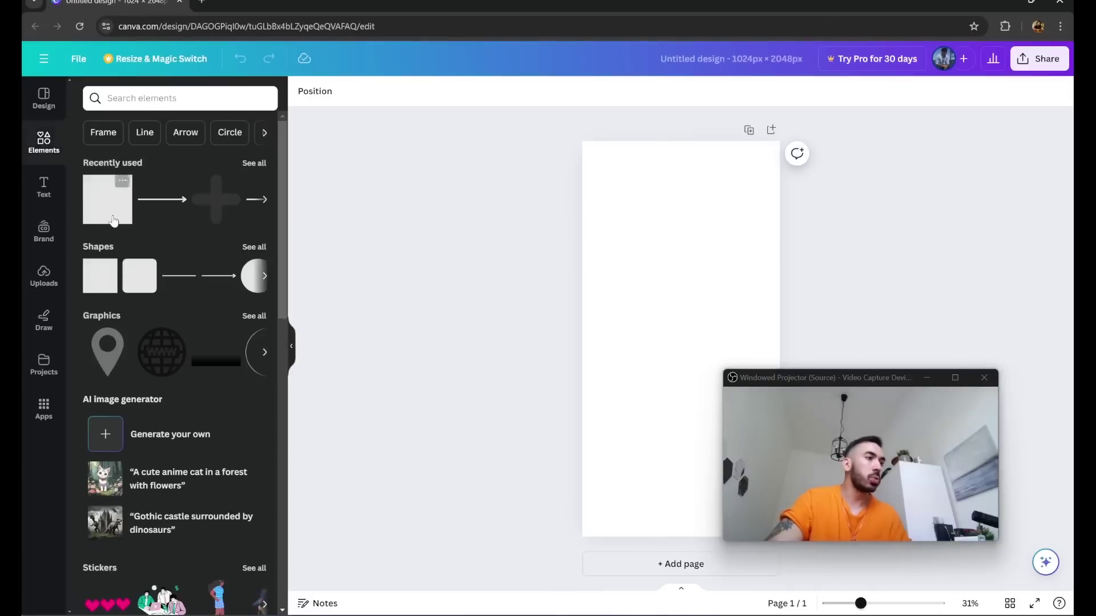
- Place a tall rectangle on the upper part of the page and fill it with muted blue #77A4B7
{"action": "left_click_drag", "start_coordinate": [107, 199], "coordinate": [745, 185]}
{"action": "left_click", "coordinate": [363, 91]}
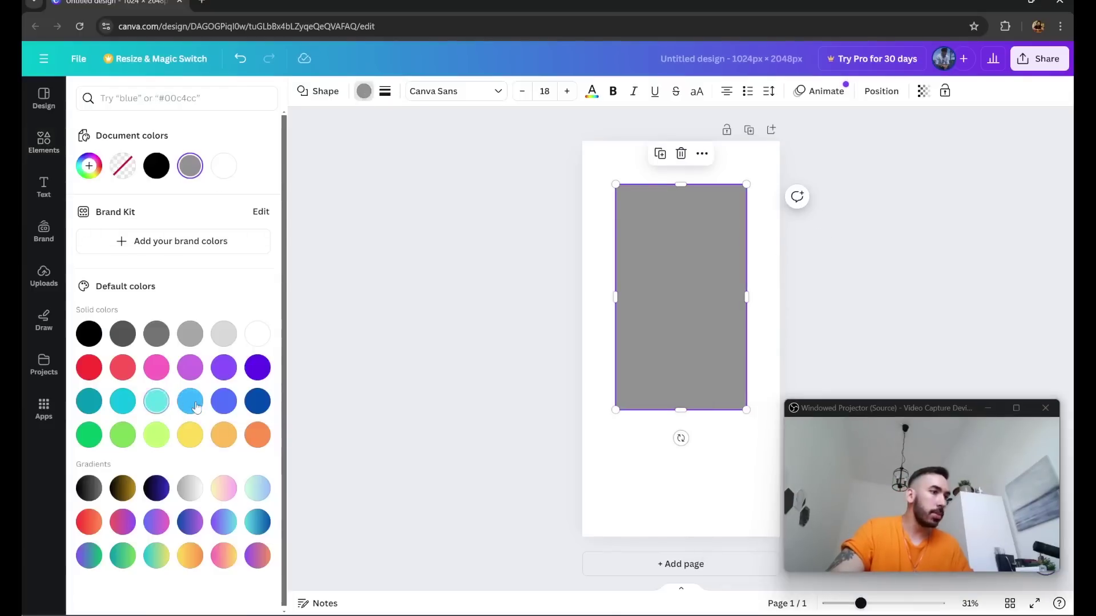
{"action": "left_click", "coordinate": [89, 167]}
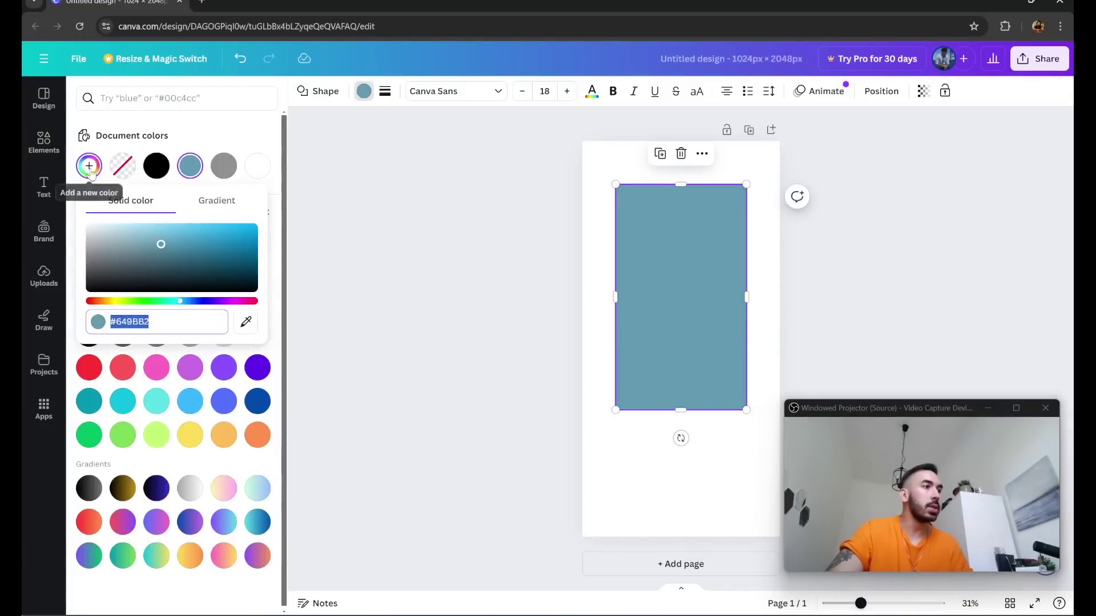
{"action": "left_click_drag", "start_coordinate": [162, 244], "coordinate": [147, 243]}
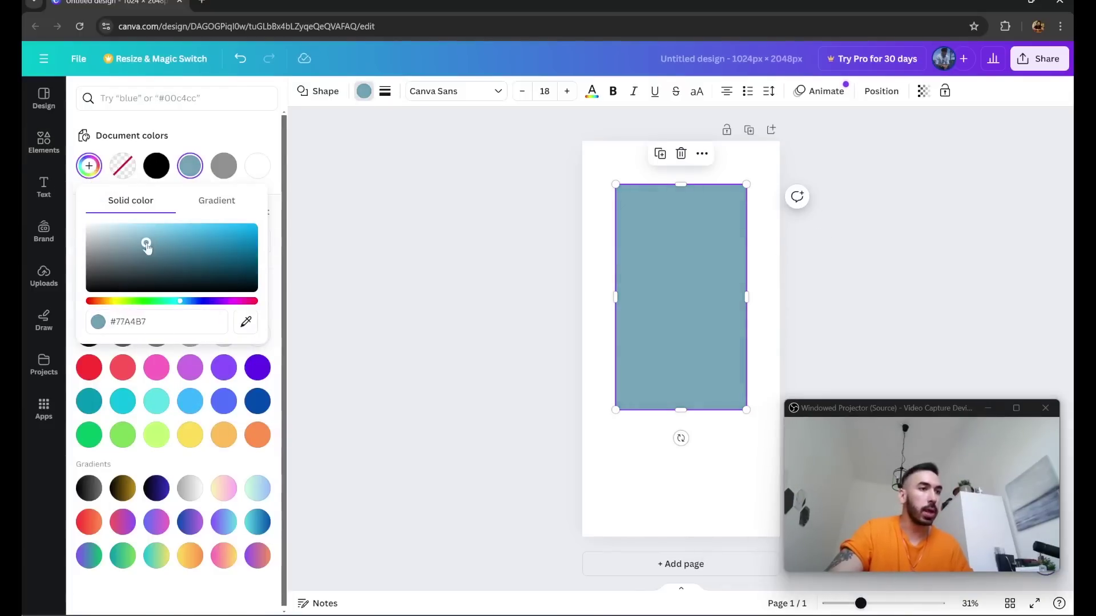
- Search the elements for leaves and place the black line-art branch over the rectangle's lower right, tilting it slightly
{"action": "left_click", "coordinate": [43, 143]}
{"action": "left_click", "coordinate": [145, 97]}
{"action": "type", "text": "leaves"}
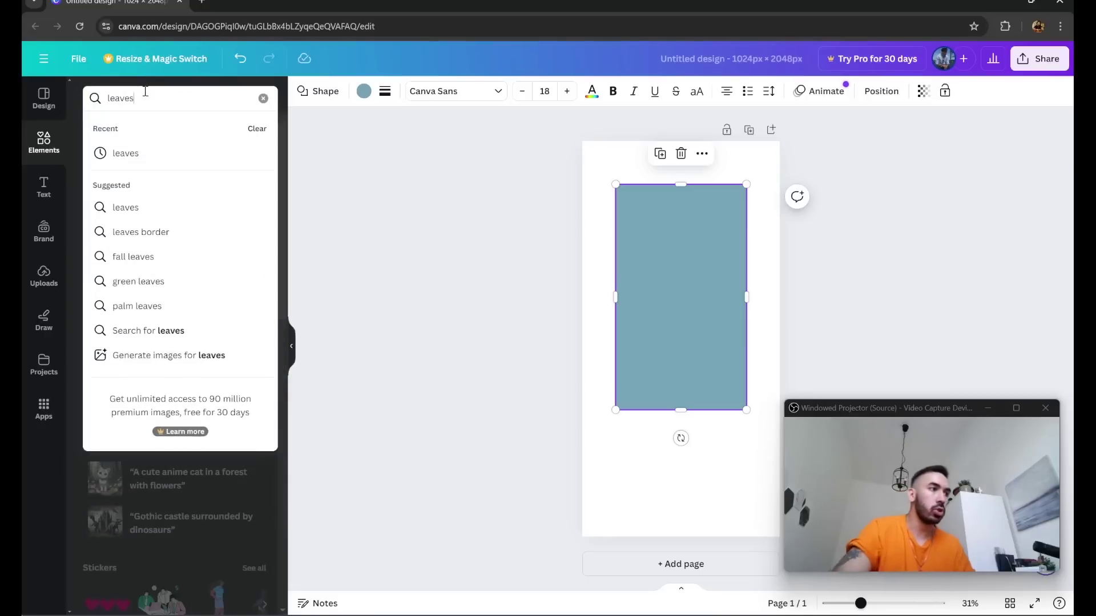
{"action": "key", "text": "Return"}
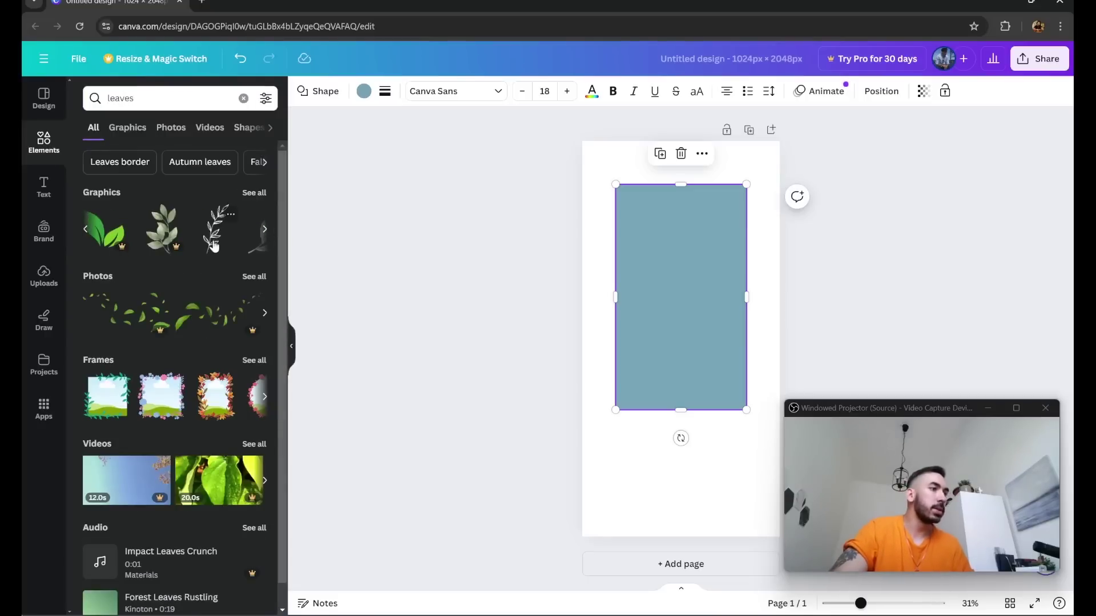
{"action": "left_click_drag", "start_coordinate": [325, 283], "coordinate": [701, 342]}
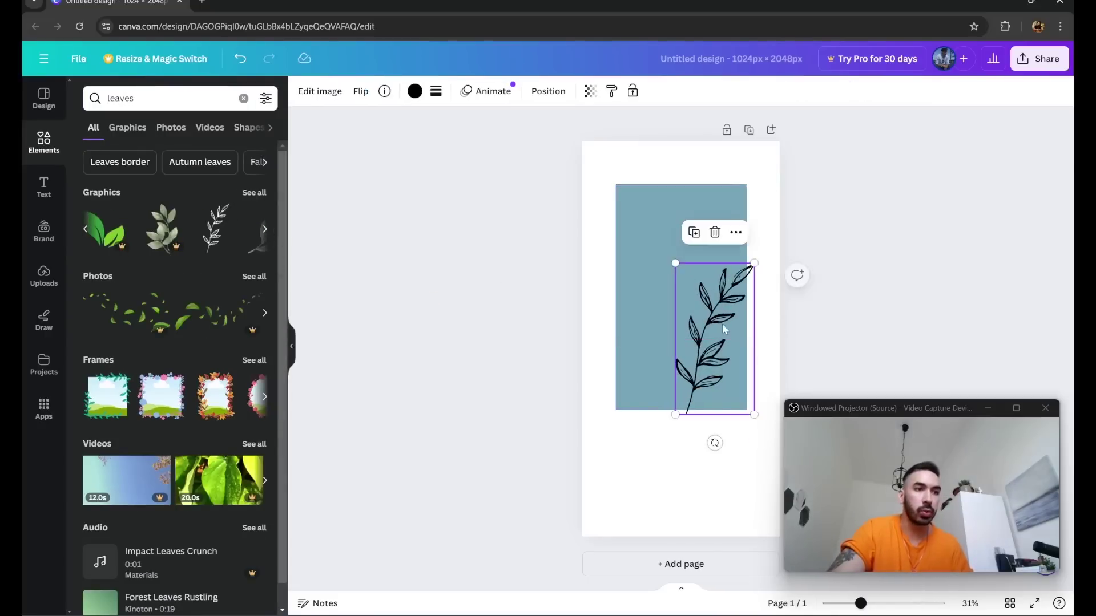
{"action": "left_click_drag", "start_coordinate": [712, 440], "coordinate": [719, 447]}
- Add a horizontally flipped, tilted copy of the branch on the left side and an upright copy in the rectangle's upper centre
{"action": "left_click", "coordinate": [707, 234]}
{"action": "left_click_drag", "start_coordinate": [735, 341], "coordinate": [656, 348]}
{"action": "left_click", "coordinate": [360, 92]}
{"action": "left_click", "coordinate": [406, 135]}
{"action": "left_click_drag", "start_coordinate": [643, 451], "coordinate": [678, 441]}
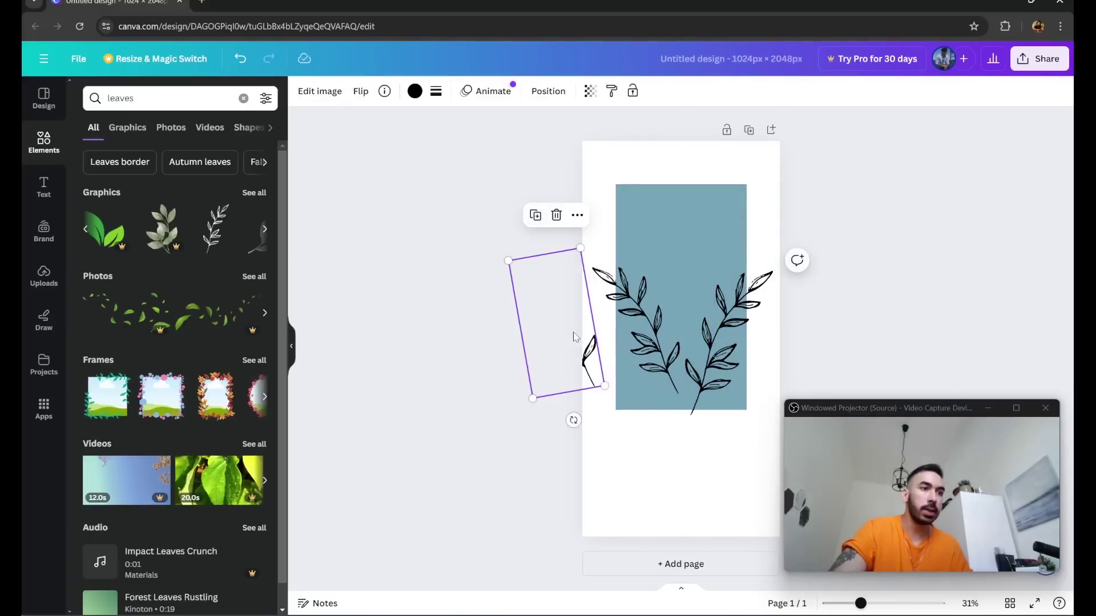
{"action": "left_click_drag", "start_coordinate": [573, 338], "coordinate": [688, 263]}
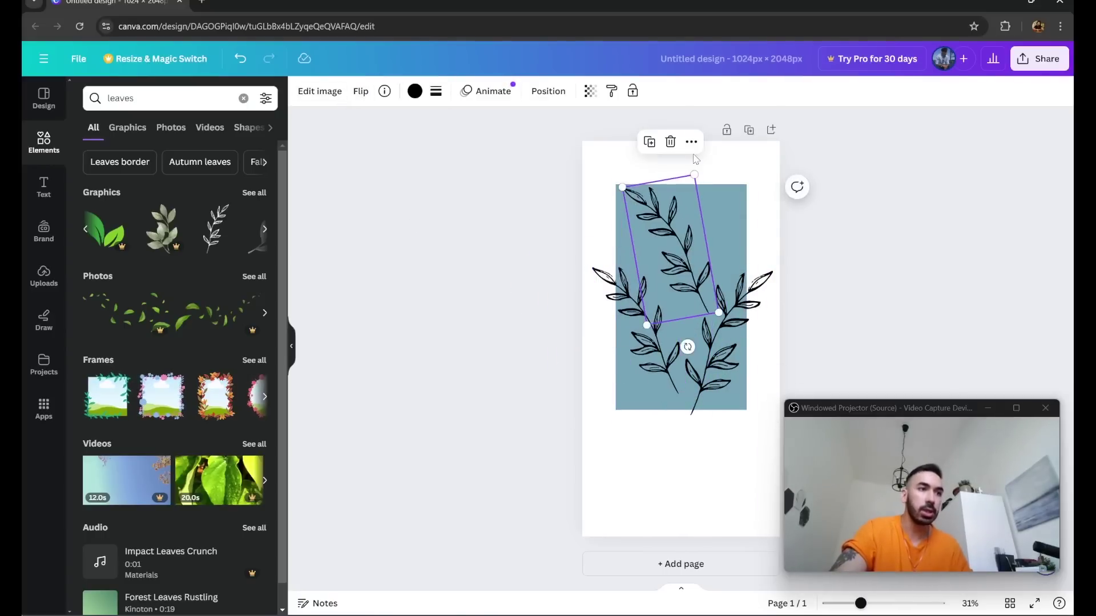
{"action": "left_click_drag", "start_coordinate": [687, 346], "coordinate": [680, 373]}
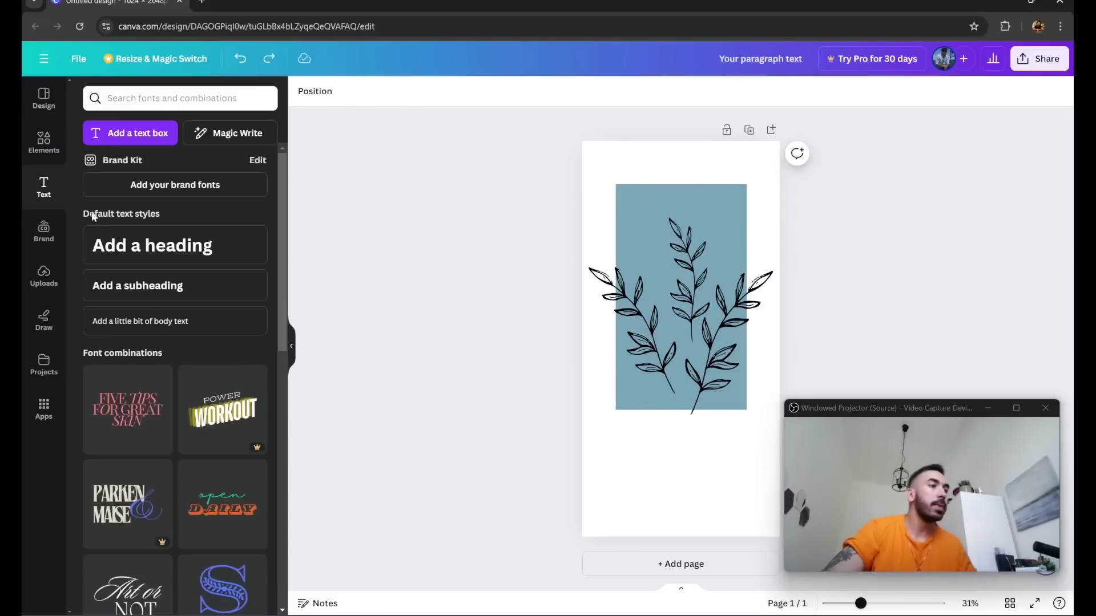
- Add the text BUCOVINA below the blue rectangle and enlarge it to about 600 px wide
{"action": "left_click", "coordinate": [43, 191]}
{"action": "left_click", "coordinate": [155, 138]}
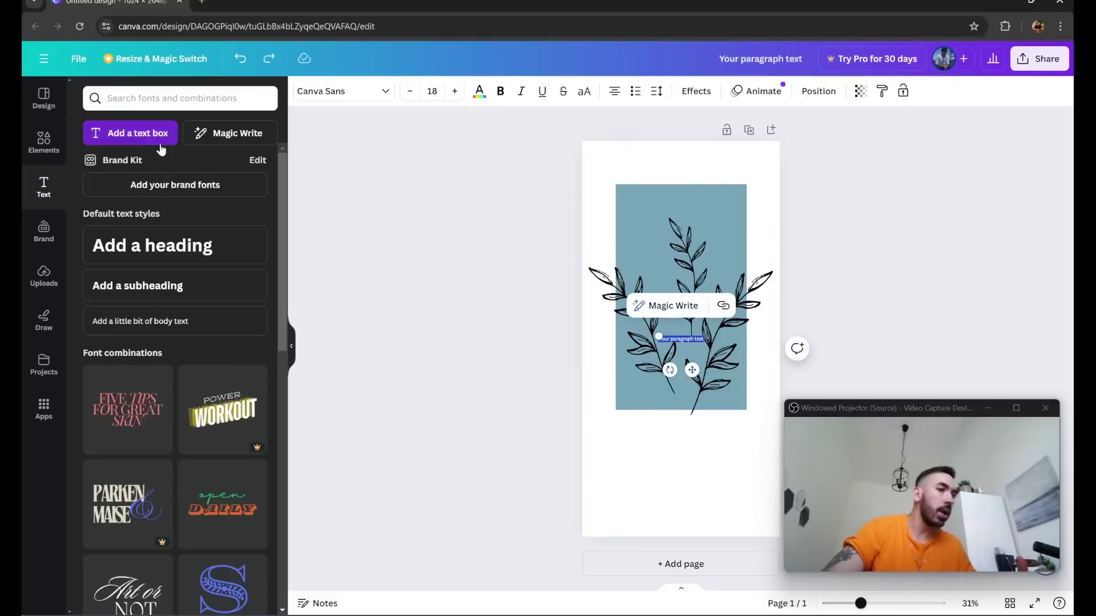
{"action": "left_click_drag", "start_coordinate": [691, 369], "coordinate": [690, 455]}
{"action": "type", "text": "BUCOVINA"}
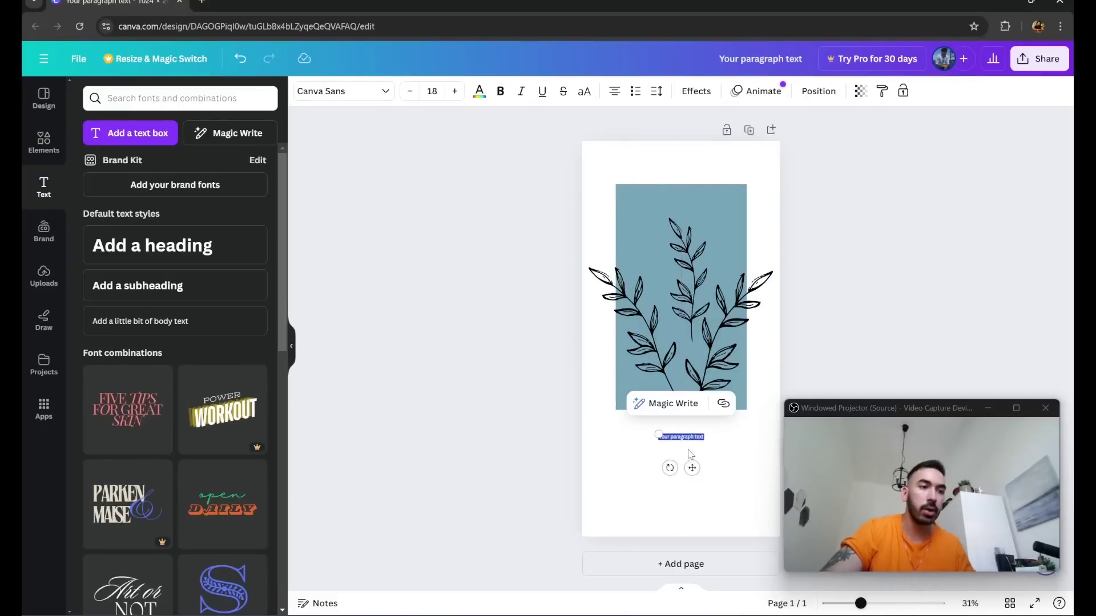
{"action": "scroll", "coordinate": [675, 430], "scroll_direction": "up", "scroll_amount": 3, "text": "ctrl"}
{"action": "left_click_drag", "start_coordinate": [637, 403], "coordinate": [586, 394]}
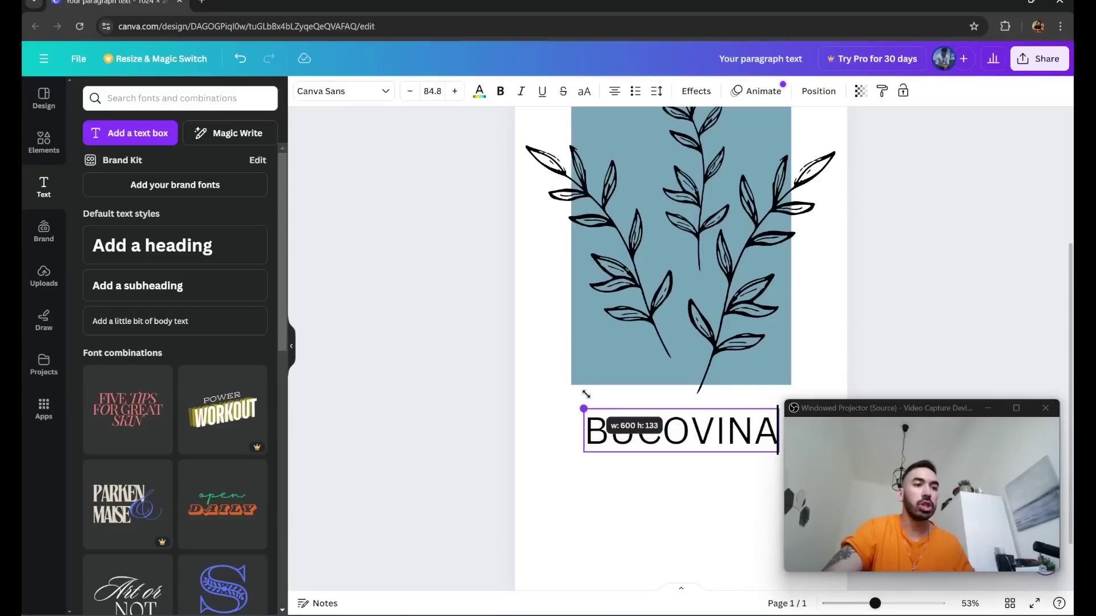
- Change the BUCOVINA title's font to Canter 3d and enlarge it to span most of the page width
{"action": "double_click", "coordinate": [665, 432]}
{"action": "left_click", "coordinate": [342, 96]}
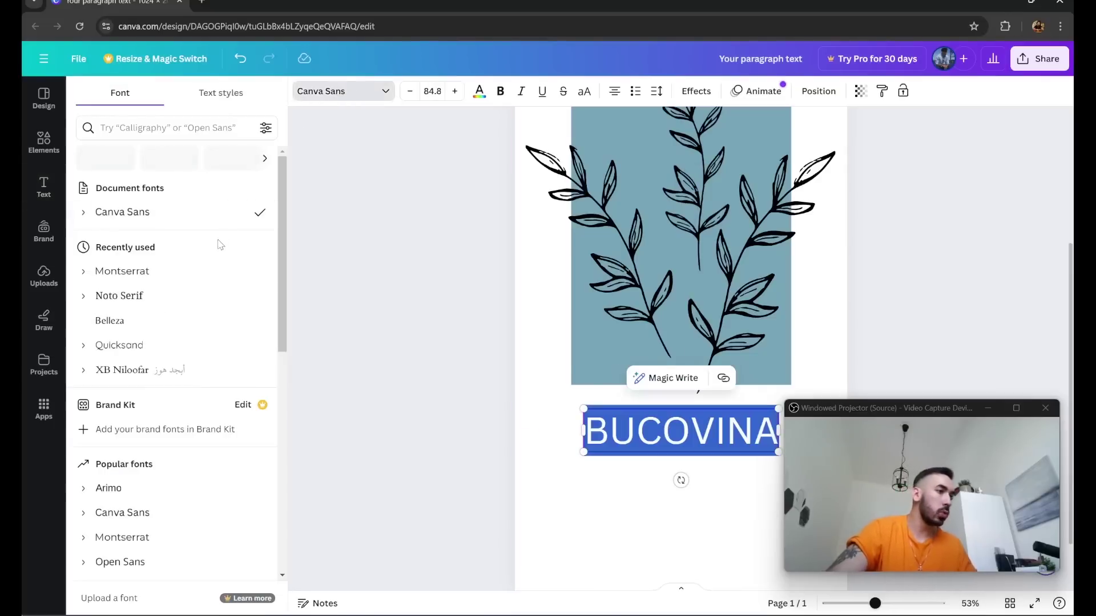
{"action": "scroll", "coordinate": [149, 353], "scroll_direction": "down", "scroll_amount": 8}
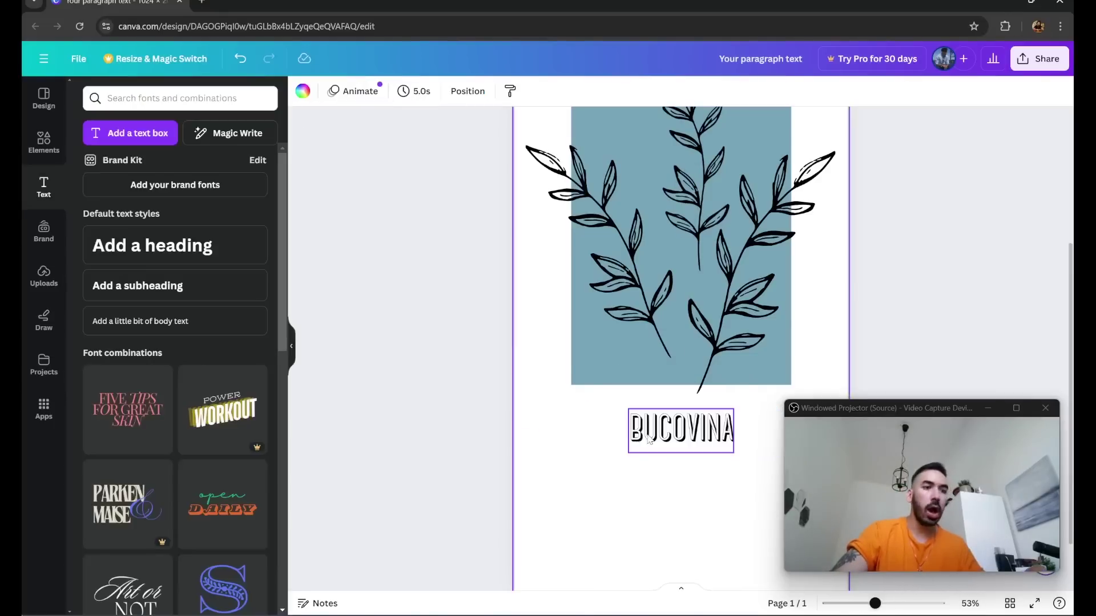
{"action": "left_click", "coordinate": [648, 438]}
{"action": "left_click", "coordinate": [671, 447]}
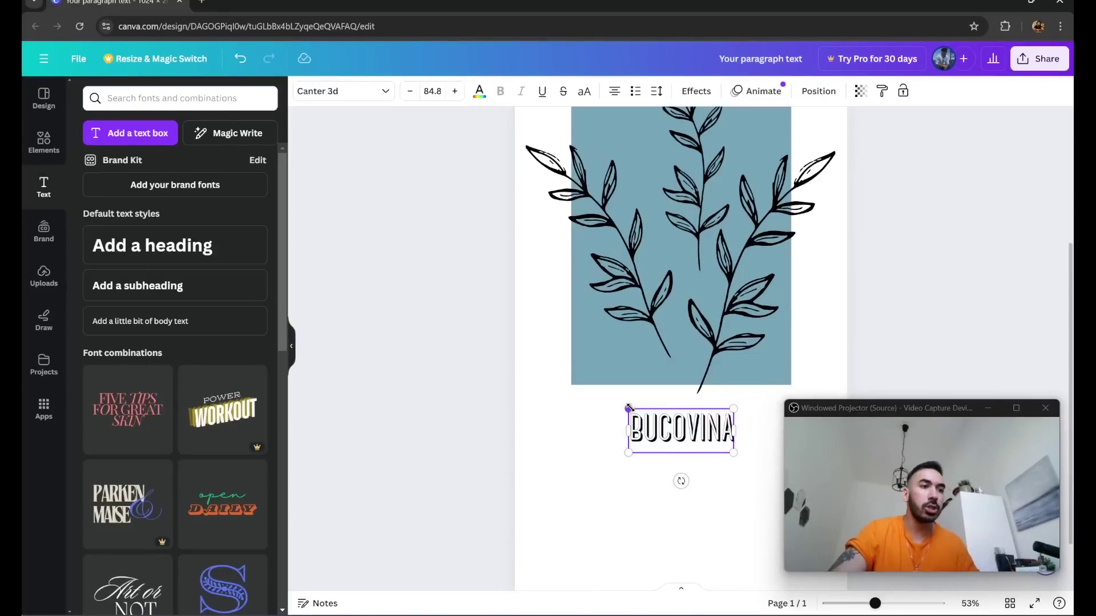
{"action": "left_click_drag", "start_coordinate": [617, 403], "coordinate": [536, 370]}
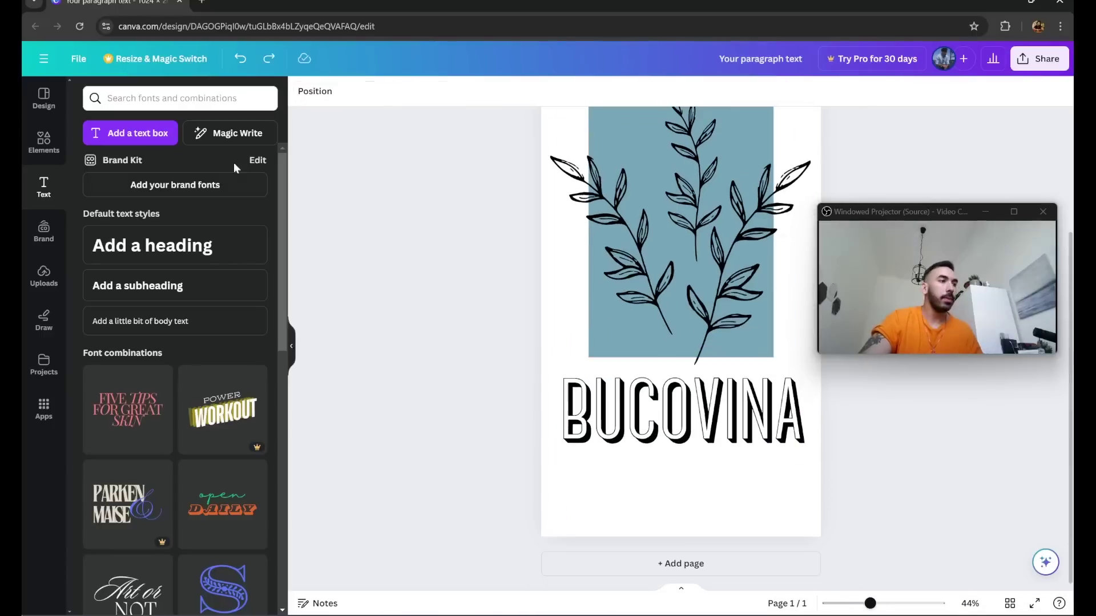
- Add the text EAU DE PARFUM centred beneath the title, in Montserrat at size 34
{"action": "left_click", "coordinate": [153, 135]}
{"action": "left_click_drag", "start_coordinate": [693, 348], "coordinate": [719, 493]}
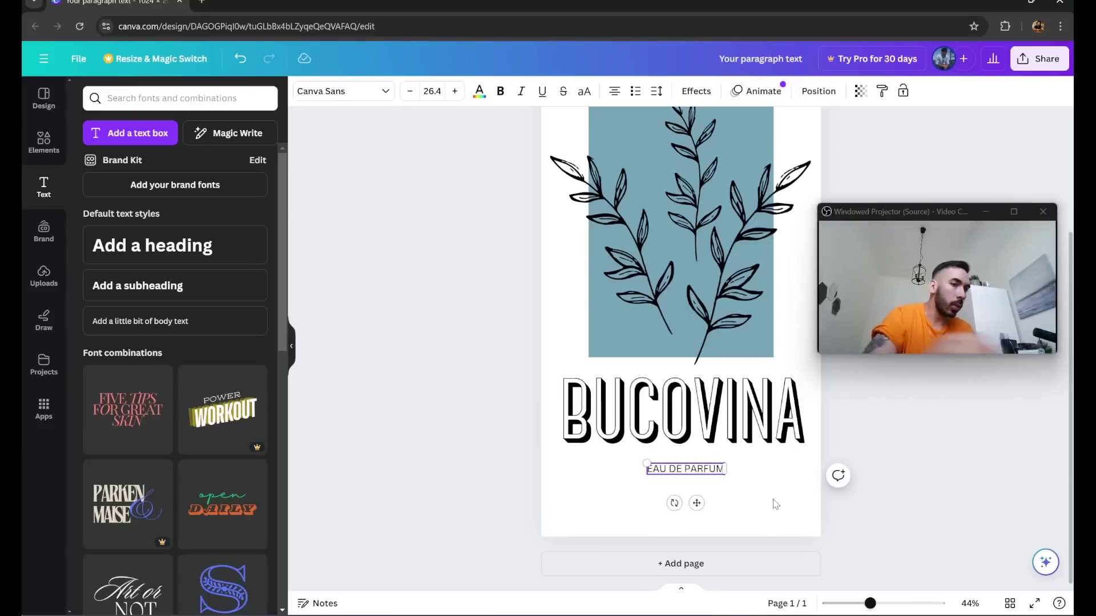
{"action": "left_click", "coordinate": [793, 486]}
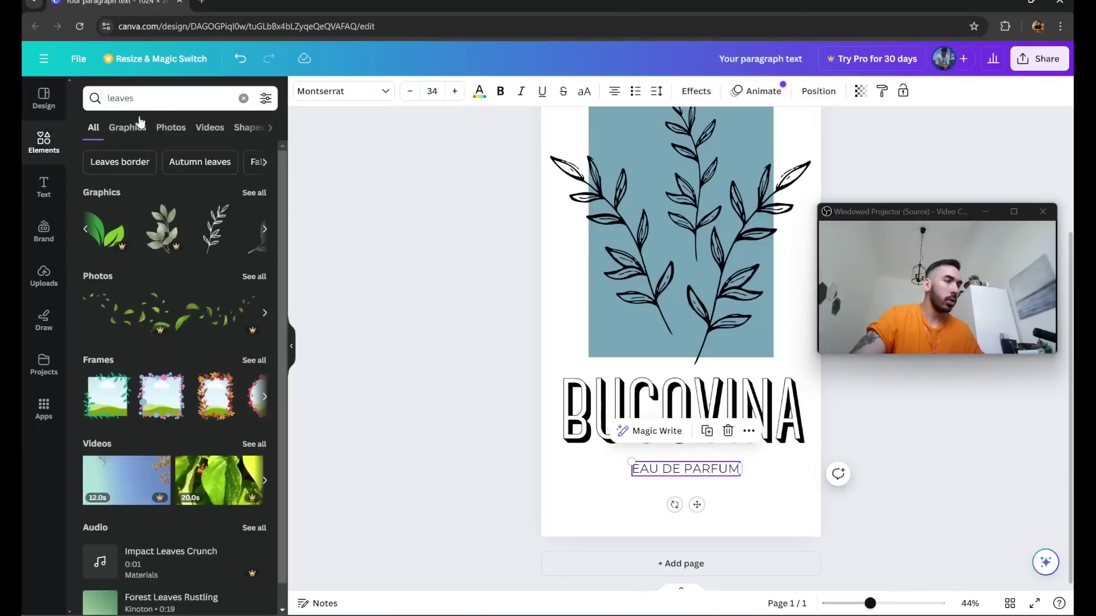
- Search the elements for a line and place thin horizontal lines on both sides of EAU DE PARFUM
{"action": "double_click", "coordinate": [139, 107]}
{"action": "type", "text": "line"}
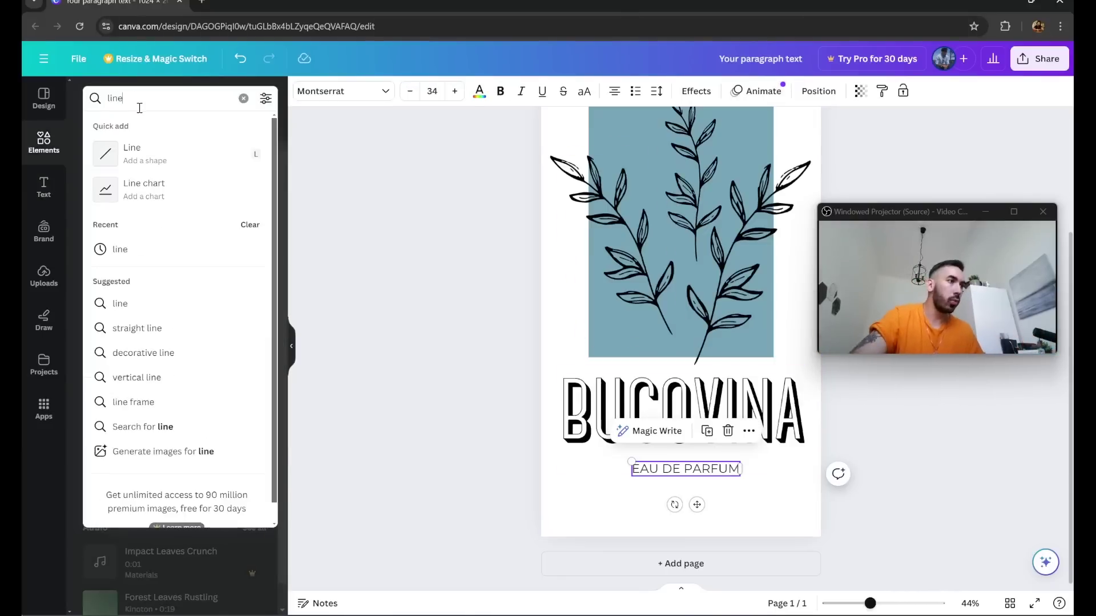
{"action": "left_click", "coordinate": [131, 153]}
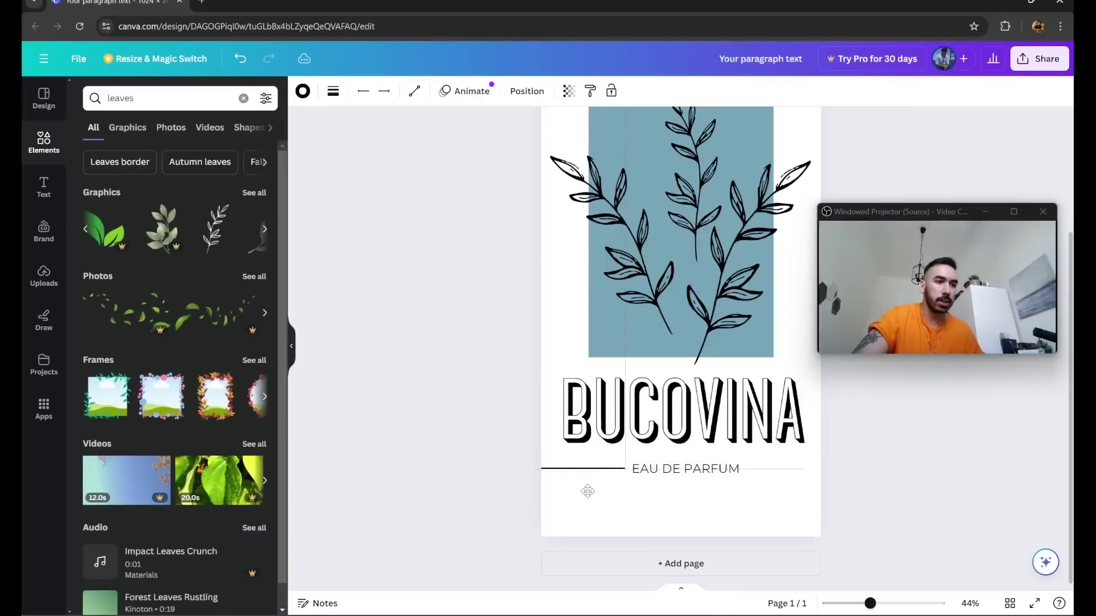
{"action": "left_click_drag", "start_coordinate": [535, 467], "coordinate": [540, 473]}
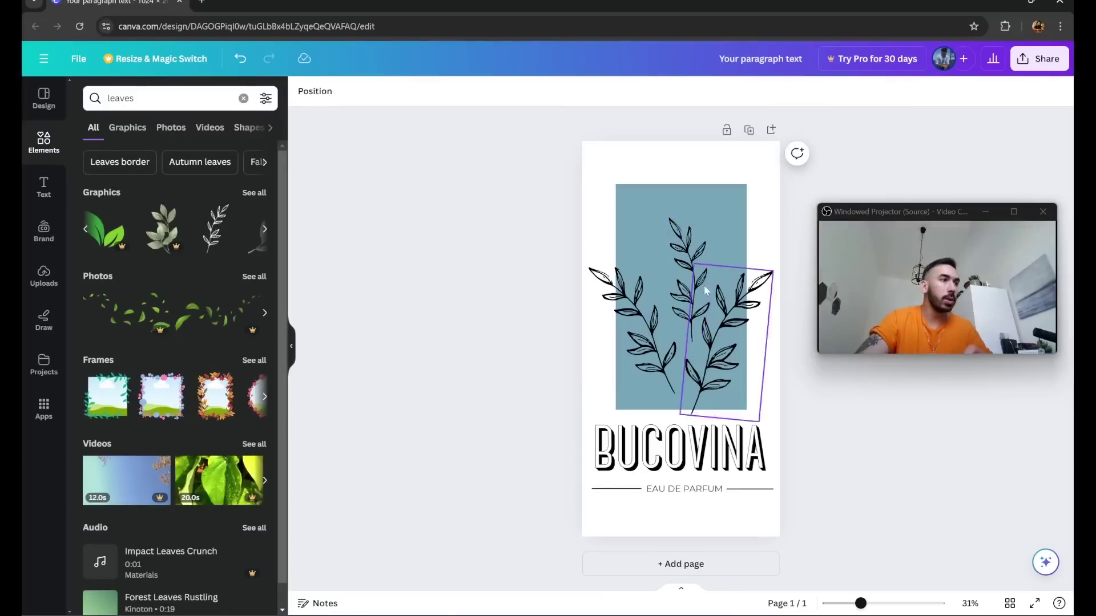
- Download the finished label design as a PNG at 1,024 × 2,048 px
{"action": "left_click", "coordinate": [68, 57]}
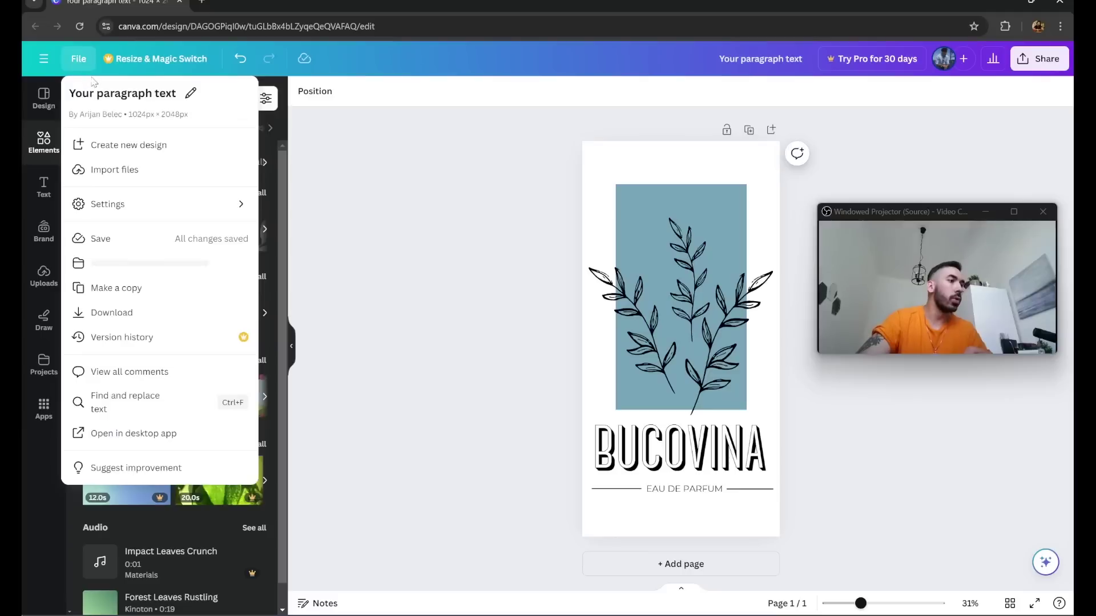
{"action": "left_click", "coordinate": [114, 311]}
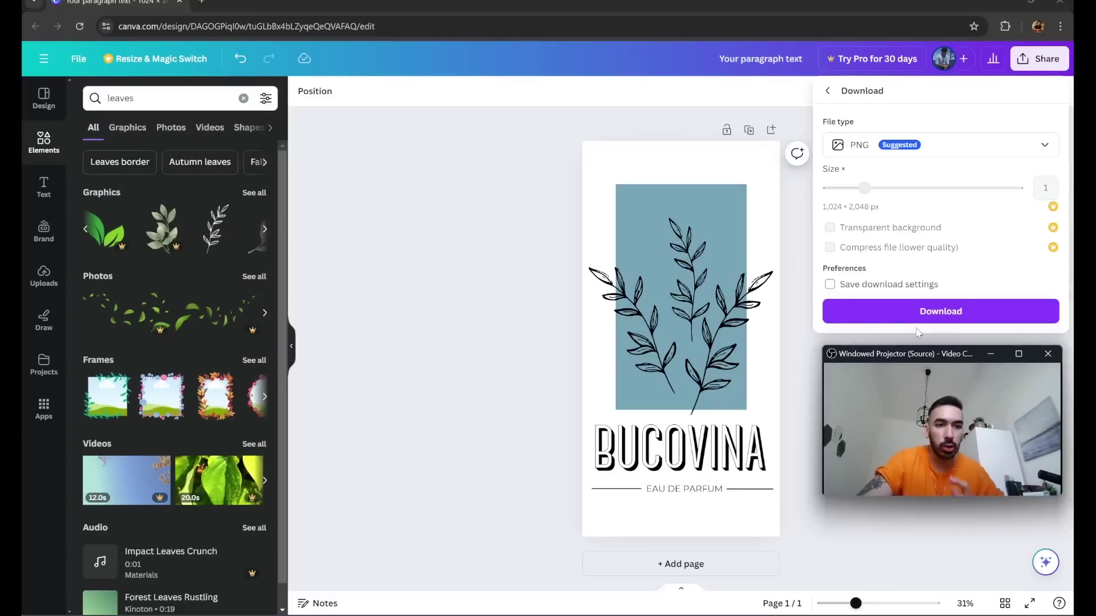
{"action": "left_click", "coordinate": [917, 319]}
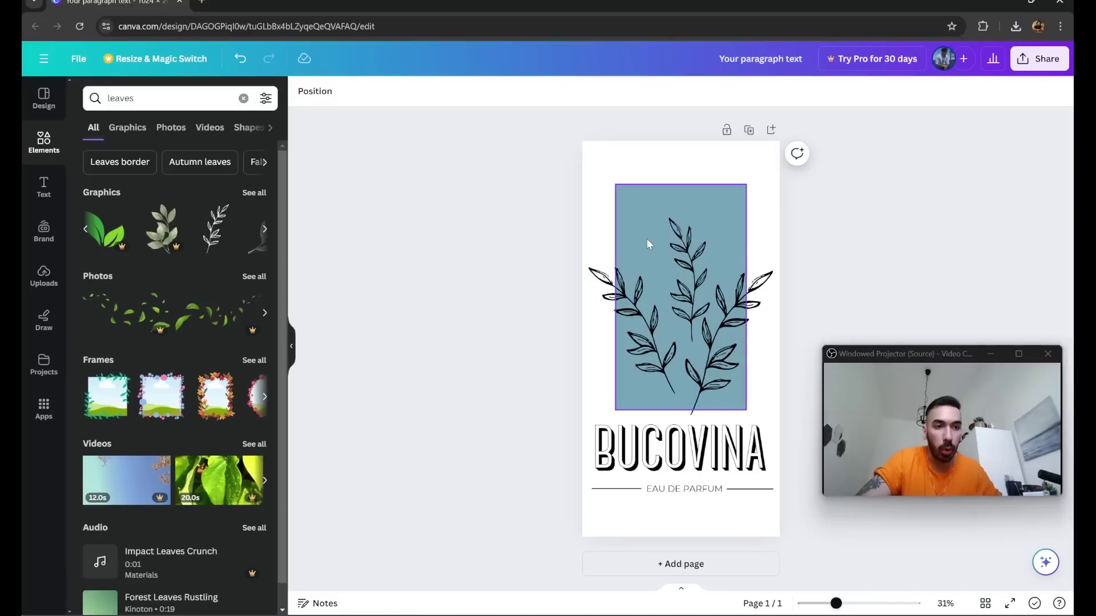
- Fill the blue rectangle with black and download this second version of the label
{"action": "left_click", "coordinate": [639, 224]}
{"action": "left_click", "coordinate": [523, 279]}
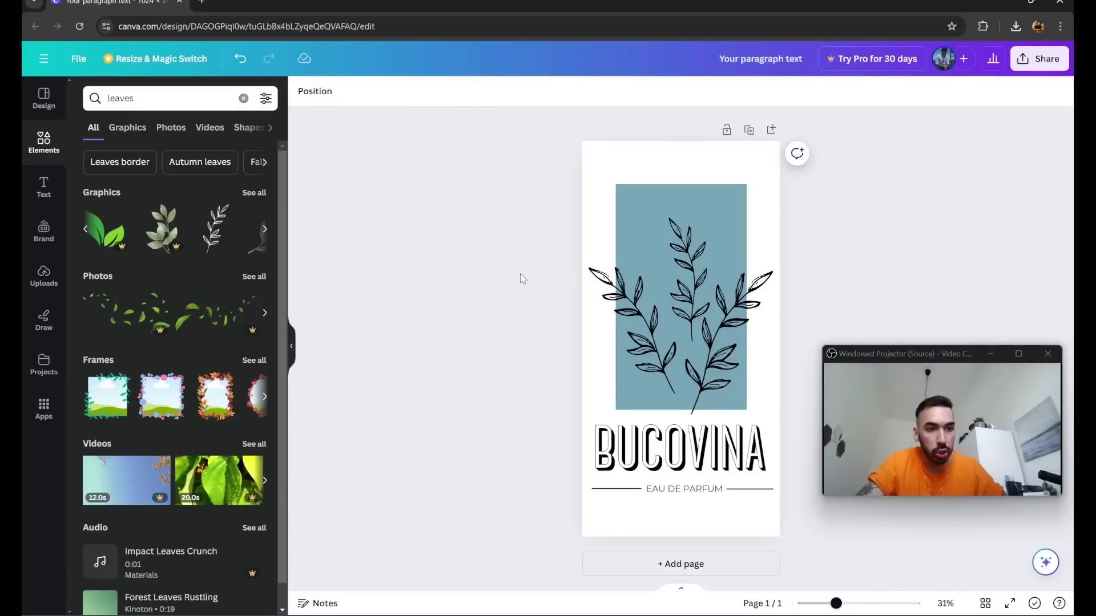
{"action": "left_click", "coordinate": [626, 214]}
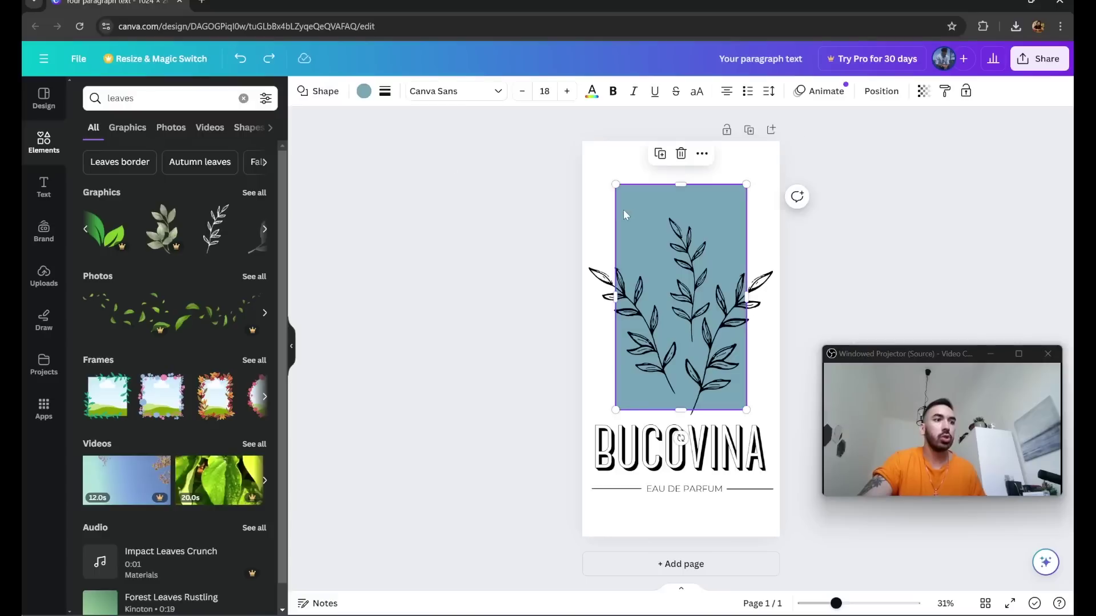
{"action": "left_click", "coordinate": [363, 91]}
{"action": "left_click", "coordinate": [155, 166]}
{"action": "left_click", "coordinate": [511, 308]}
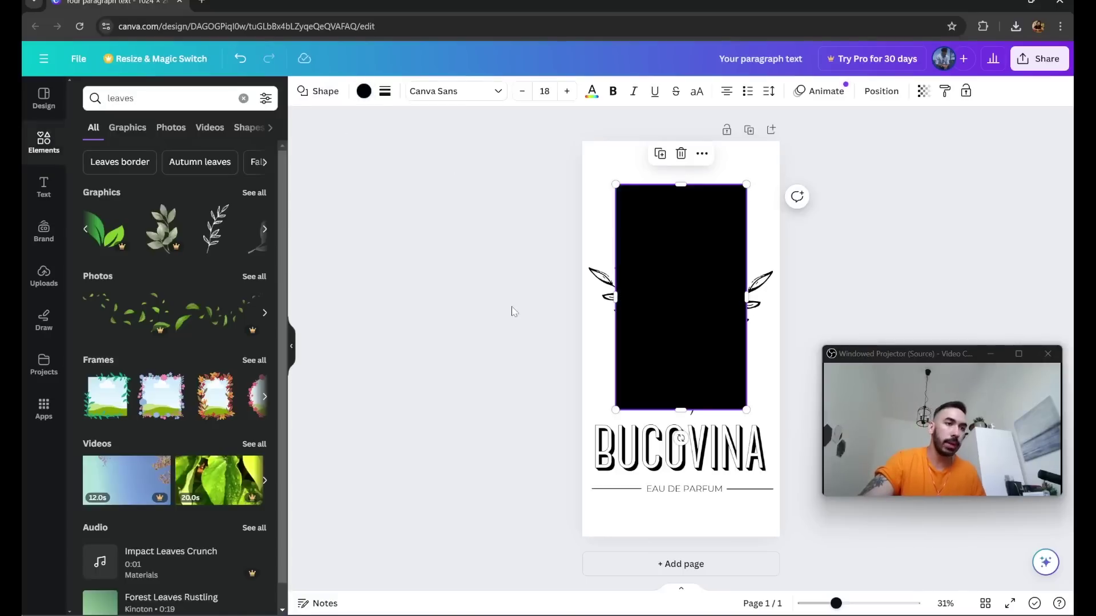
{"action": "left_click", "coordinate": [78, 60]}
{"action": "left_click", "coordinate": [123, 312]}
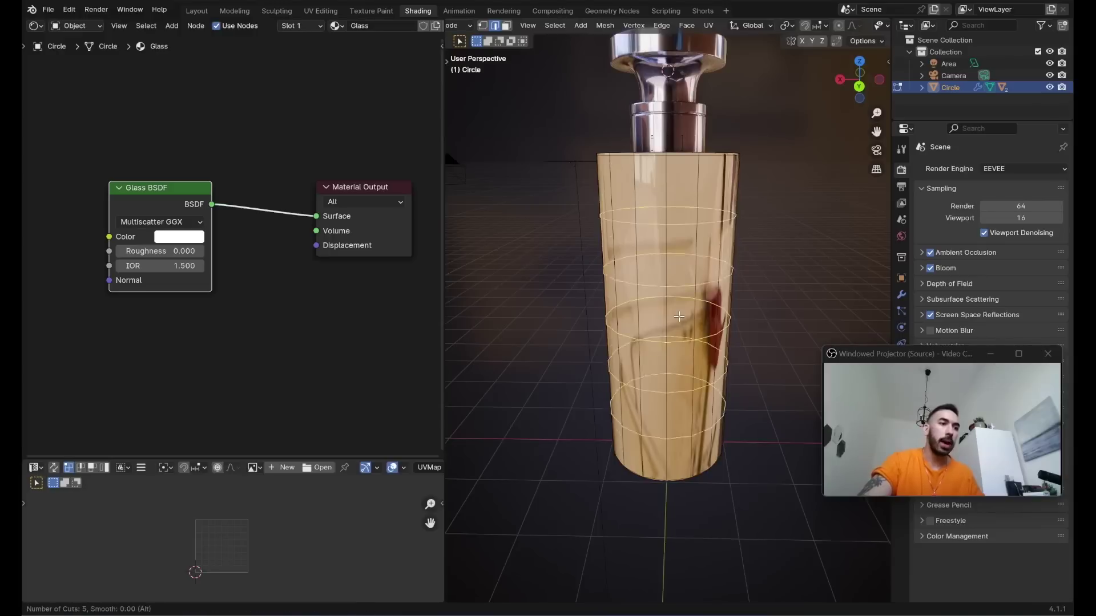
- In Blender, add evenly spaced horizontal loop cuts along the bottle's glass body without sliding them, and return to Object Mode
{"action": "scroll", "coordinate": [679, 316], "scroll_direction": "up", "scroll_amount": 8}
{"action": "left_click", "coordinate": [679, 317]}
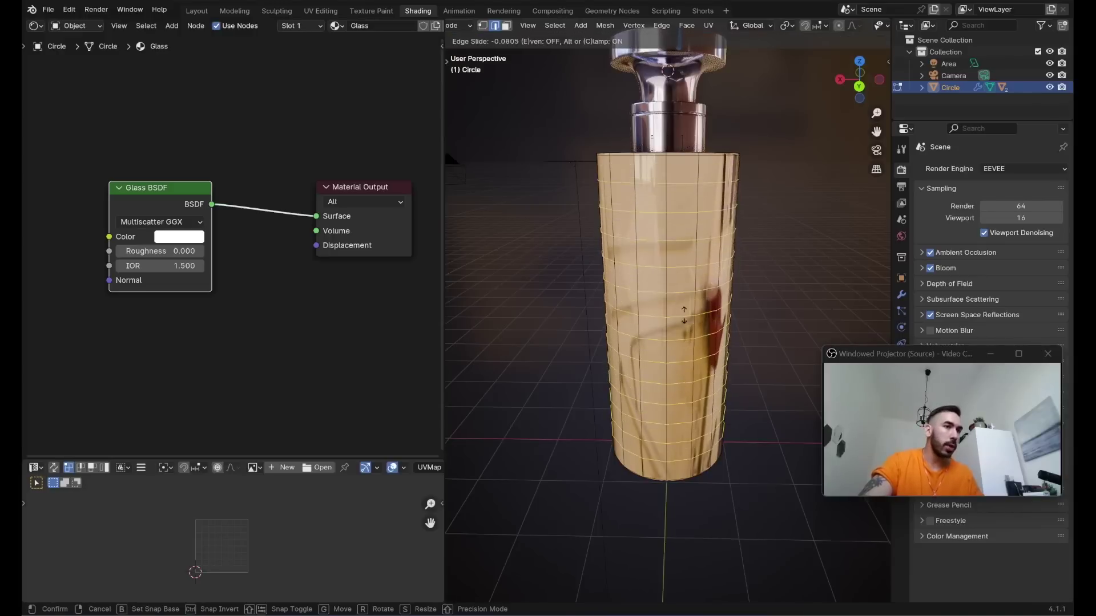
{"action": "right_click", "coordinate": [682, 315]}
{"action": "left_click_drag", "start_coordinate": [901, 358], "coordinate": [907, 392]}
{"action": "scroll", "coordinate": [710, 279], "scroll_direction": "down", "scroll_amount": 5}
{"action": "key", "text": "Tab"}
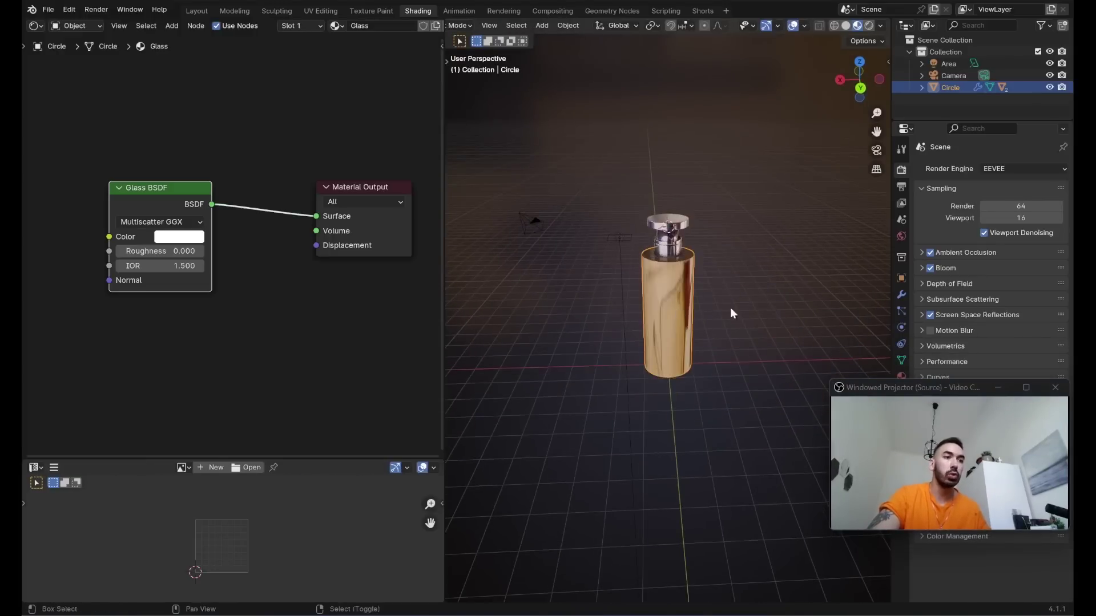
- Duplicate the bottle in place and apply the Subdivision modifier on the original Circle object
{"action": "key", "text": "shift+d"}
{"action": "right_click", "coordinate": [790, 312]}
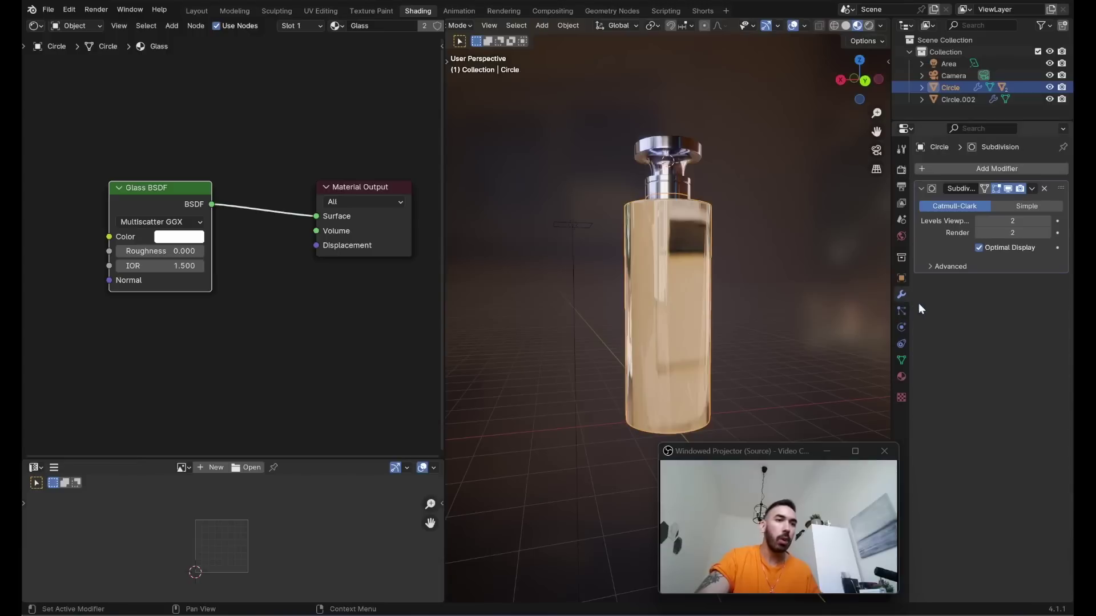
{"action": "key", "text": "ctrl+a"}
- Select a vertical line along the front middle of the glass body and grow the selection into a tall label-shaped area
{"action": "key", "text": "Tab"}
{"action": "scroll", "coordinate": [667, 286], "scroll_direction": "up", "scroll_amount": 3}
{"action": "key", "text": "KP_1"}
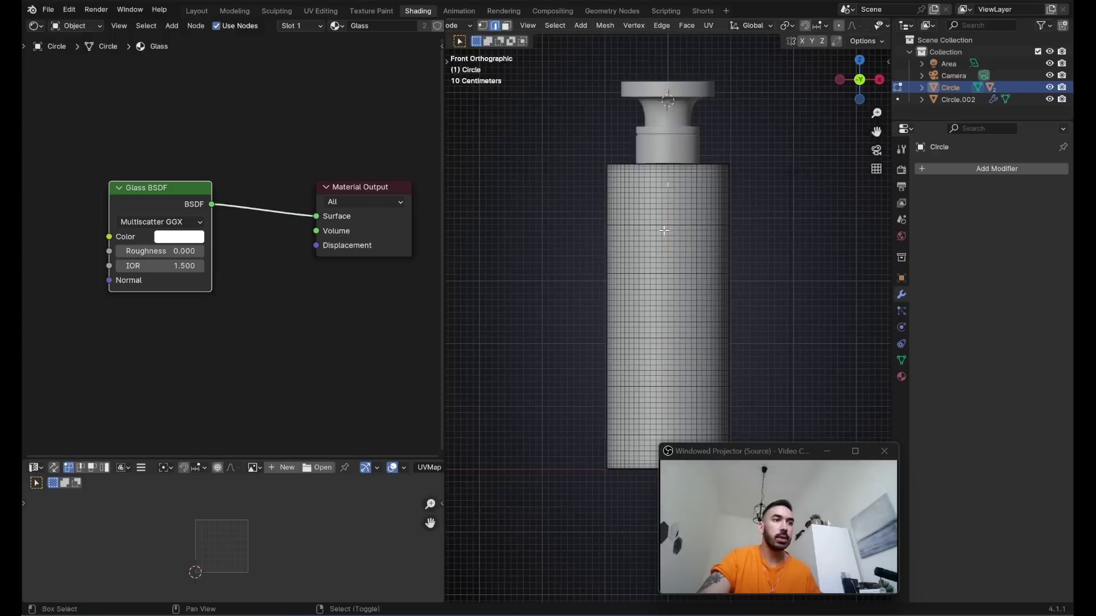
{"action": "middle_click_drag", "start_coordinate": [664, 317], "coordinate": [665, 208], "text": "shift"}
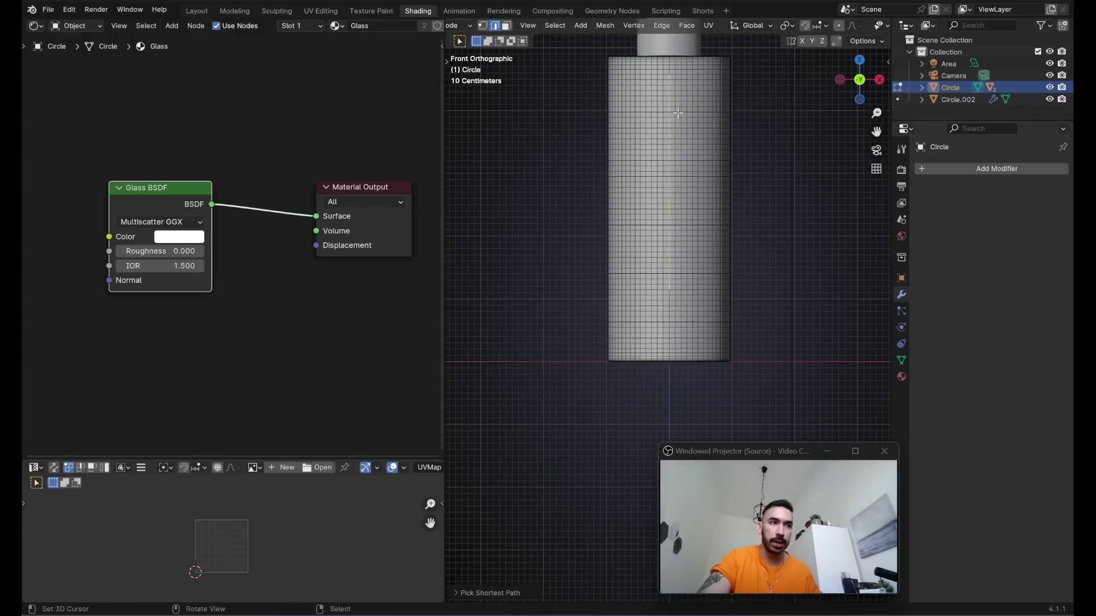
{"action": "key", "text": "ctrl+KP_Add"}
{"action": "key", "text": "ctrl+KP_Add"}
{"action": "key", "text": "ctrl+KP_Add"}
{"action": "key", "text": "ctrl+KP_Add"}
{"action": "key", "text": "ctrl+KP_Add"}
{"action": "key", "text": "ctrl+KP_Add"}
{"action": "key", "text": "ctrl+KP_Add"}
{"action": "key", "text": "ctrl+KP_Add"}
{"action": "key", "text": "ctrl+KP_Add"}
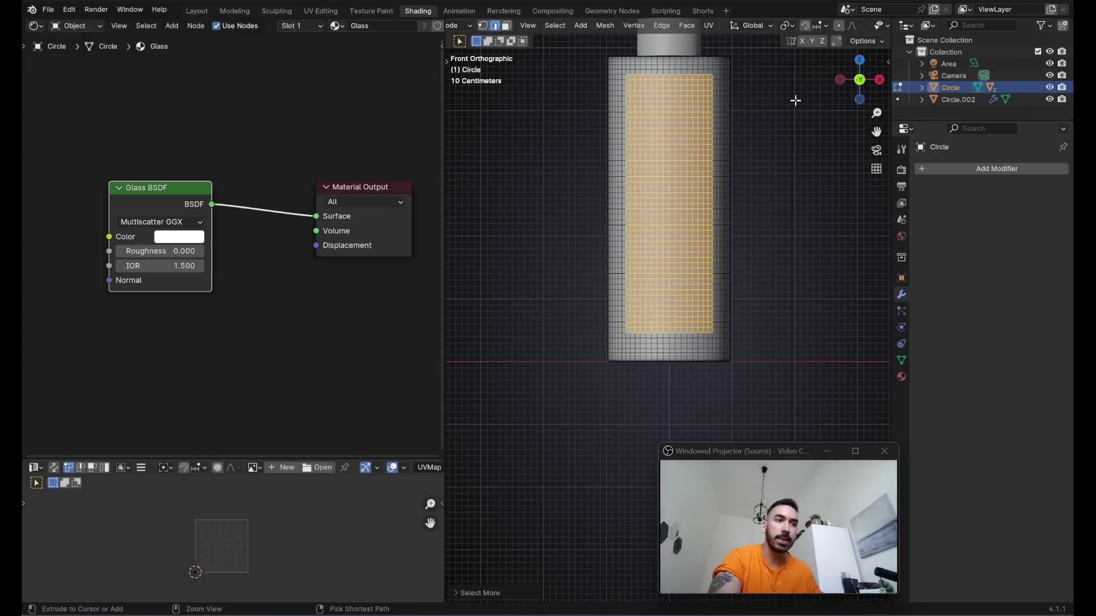
{"action": "middle_click_drag", "start_coordinate": [795, 100], "coordinate": [702, 425]}
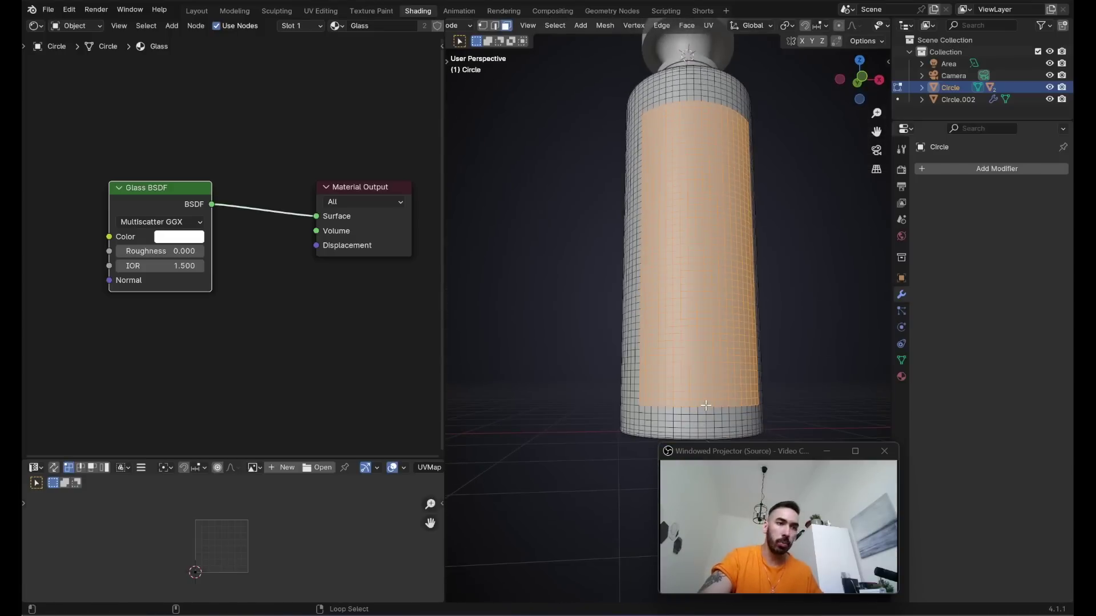
- Reduce the label-area selection to its boundary loop and mark it as a seam
{"action": "left_click", "coordinate": [556, 26]}
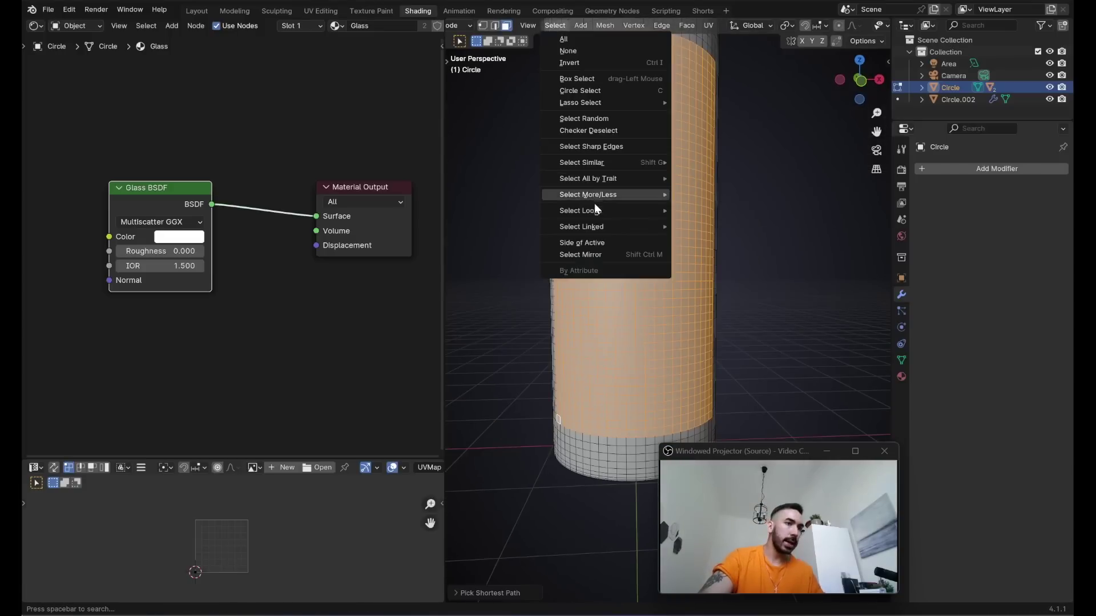
{"action": "mouse_move", "coordinate": [597, 207]}
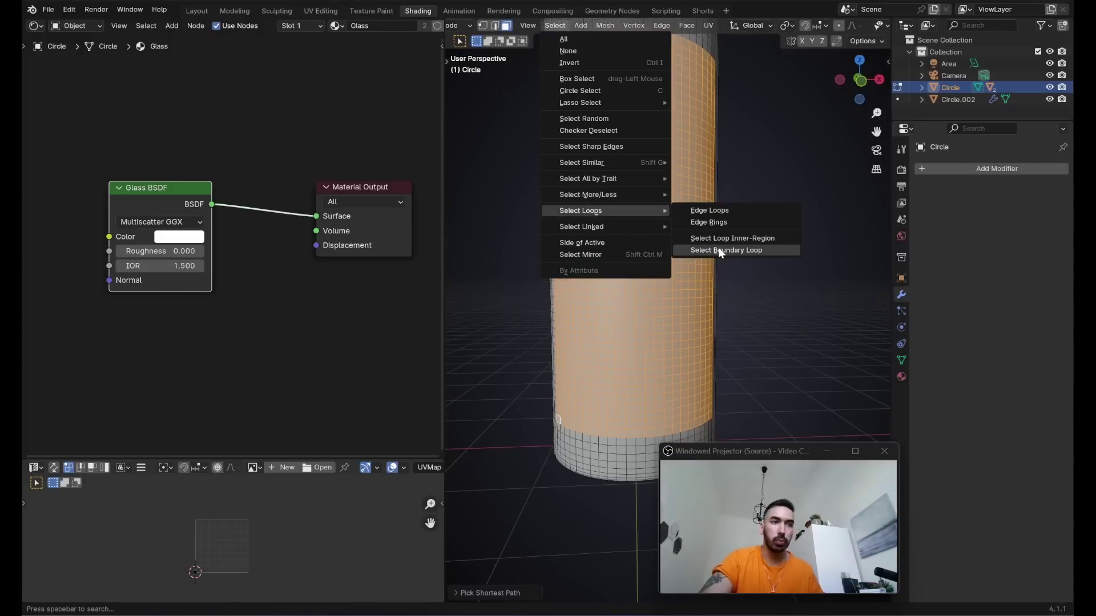
{"action": "left_click", "coordinate": [753, 250]}
{"action": "key", "text": "ctrl+e"}
{"action": "left_click", "coordinate": [755, 221]}
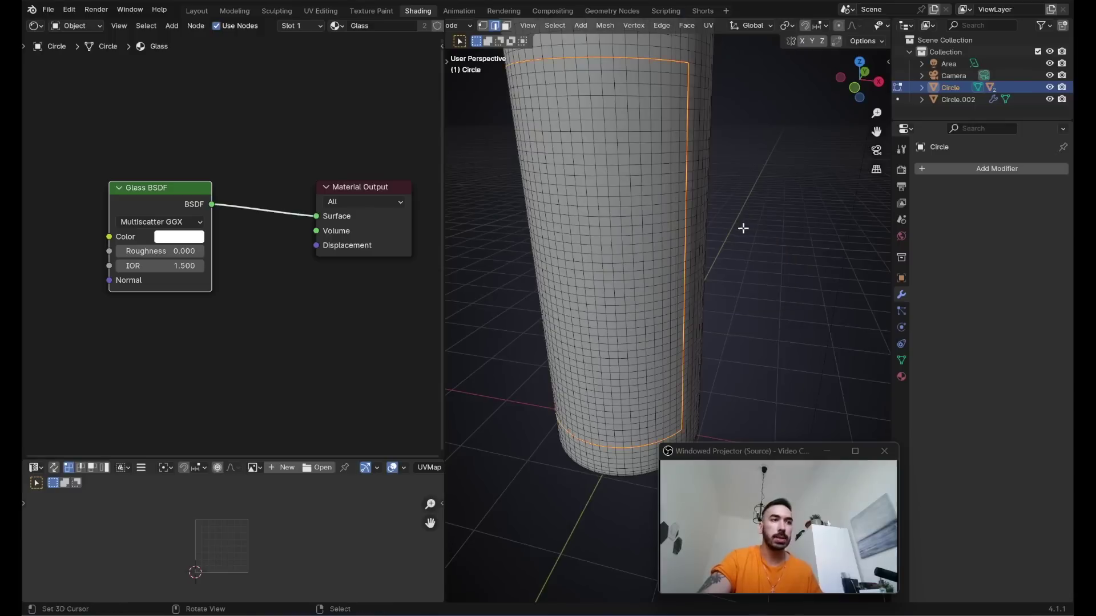
- Select the linked faces enclosed by the seam on the front of the bottle and unwrap them
{"action": "middle_click_drag", "start_coordinate": [744, 229], "coordinate": [770, 229]}
{"action": "scroll", "coordinate": [736, 217], "scroll_direction": "down", "scroll_amount": 2}
{"action": "key", "text": "3"}
{"action": "key", "text": "a"}
{"action": "key", "text": "a"}
{"action": "key", "text": "l"}
{"action": "middle_click_drag", "start_coordinate": [666, 224], "coordinate": [724, 183]}
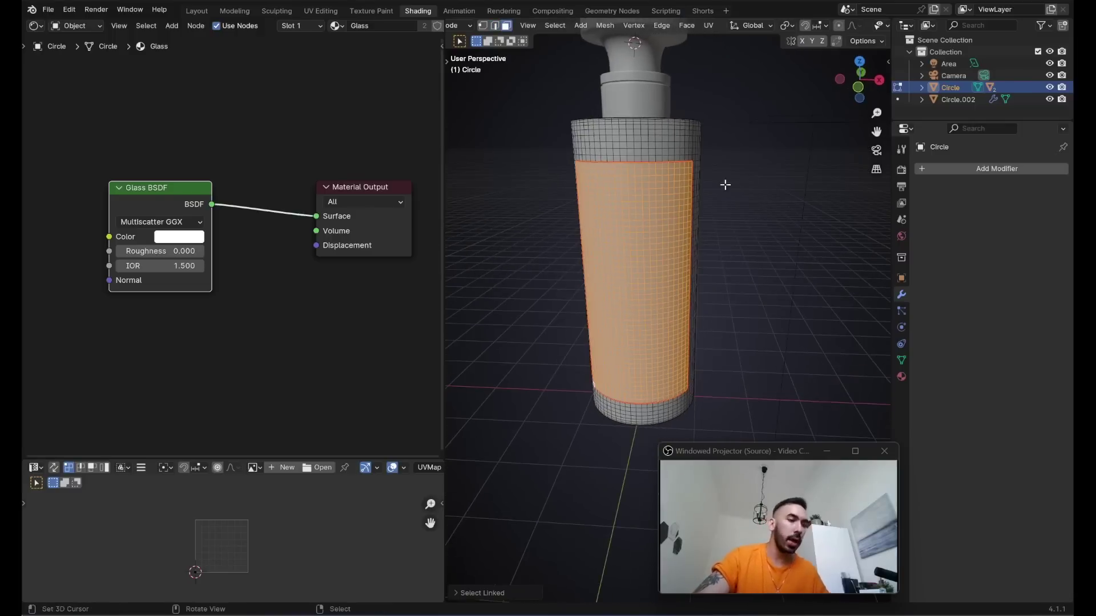
{"action": "key", "text": "u"}
{"action": "left_click", "coordinate": [771, 159]}
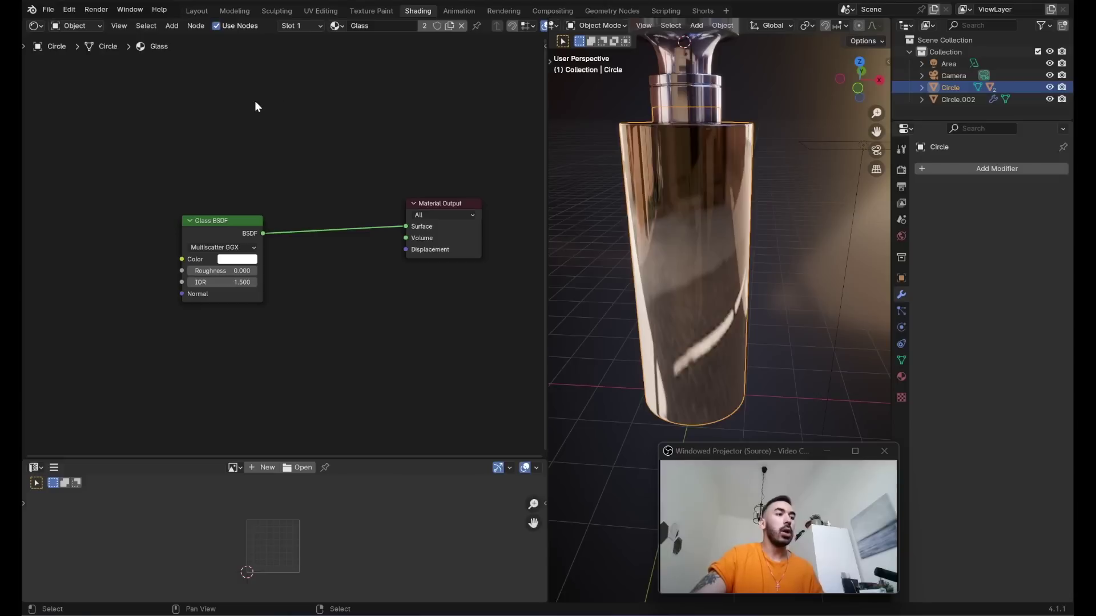
- Add a Principled BSDF node above the Glass BSDF in the Glass material
{"action": "key", "text": "shift+a"}
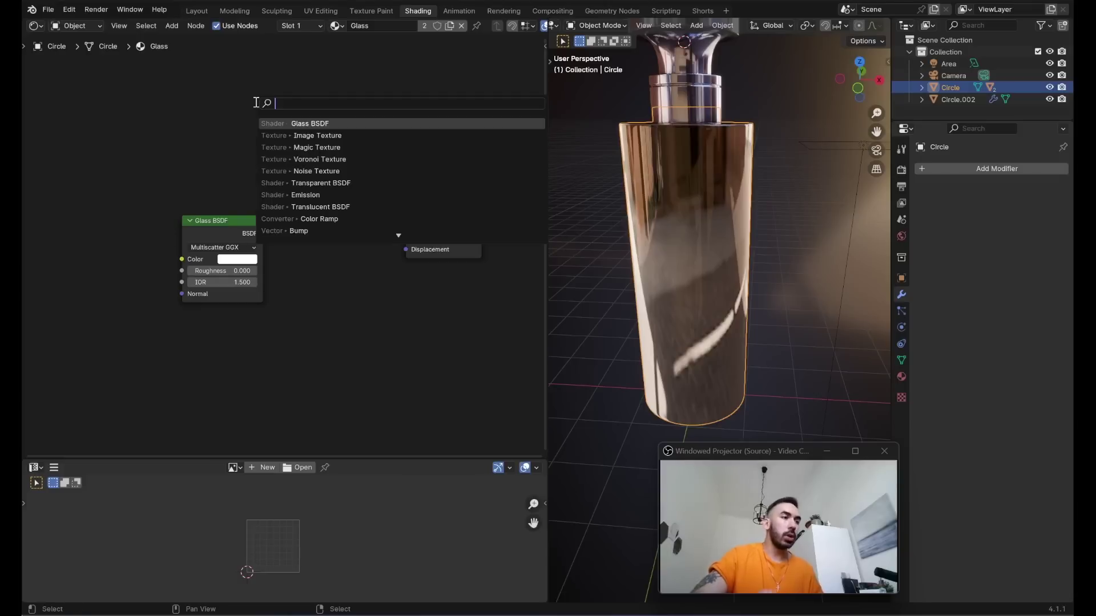
{"action": "type", "text": "pri"}
{"action": "key", "text": "Return"}
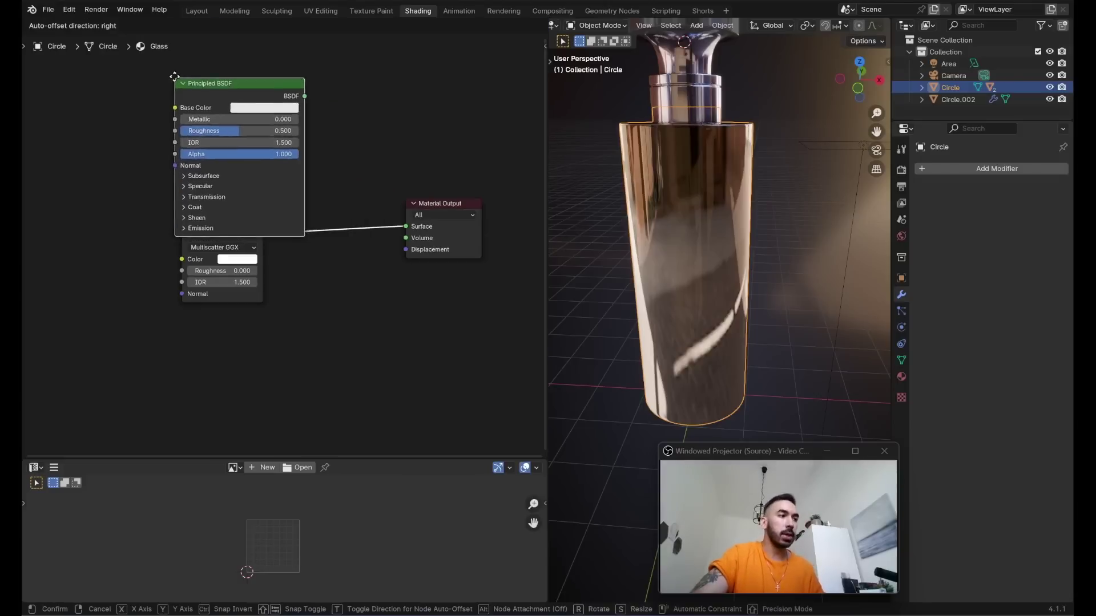
{"action": "left_click", "coordinate": [302, 114]}
- Add a Mix Shader that combines the Principled BSDF and Glass BSDF, and connect it to the Material Output's Surface
{"action": "key", "text": "shift+a"}
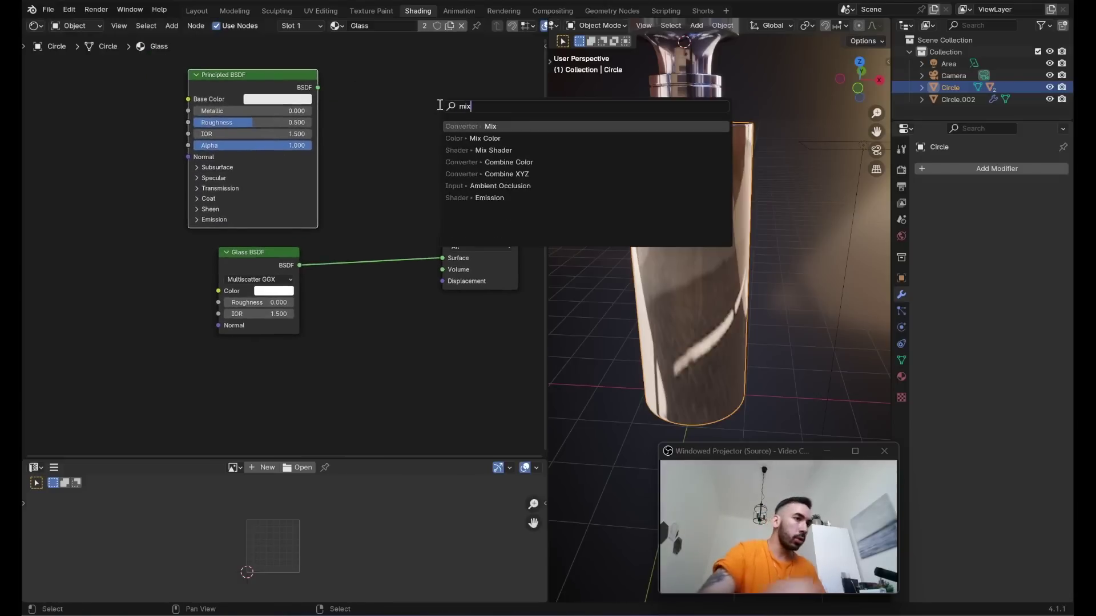
{"action": "left_click", "coordinate": [505, 150]}
{"action": "left_click", "coordinate": [364, 138]}
{"action": "left_click_drag", "start_coordinate": [460, 282], "coordinate": [387, 220]}
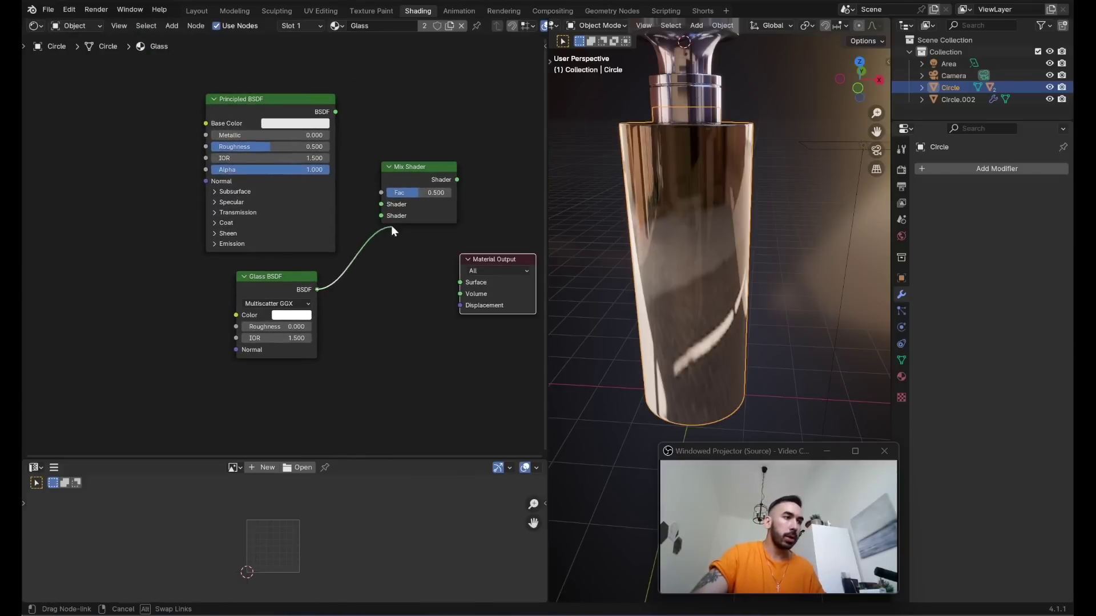
{"action": "left_click_drag", "start_coordinate": [335, 113], "coordinate": [375, 201]}
{"action": "middle_click_drag", "start_coordinate": [489, 202], "coordinate": [352, 183]}
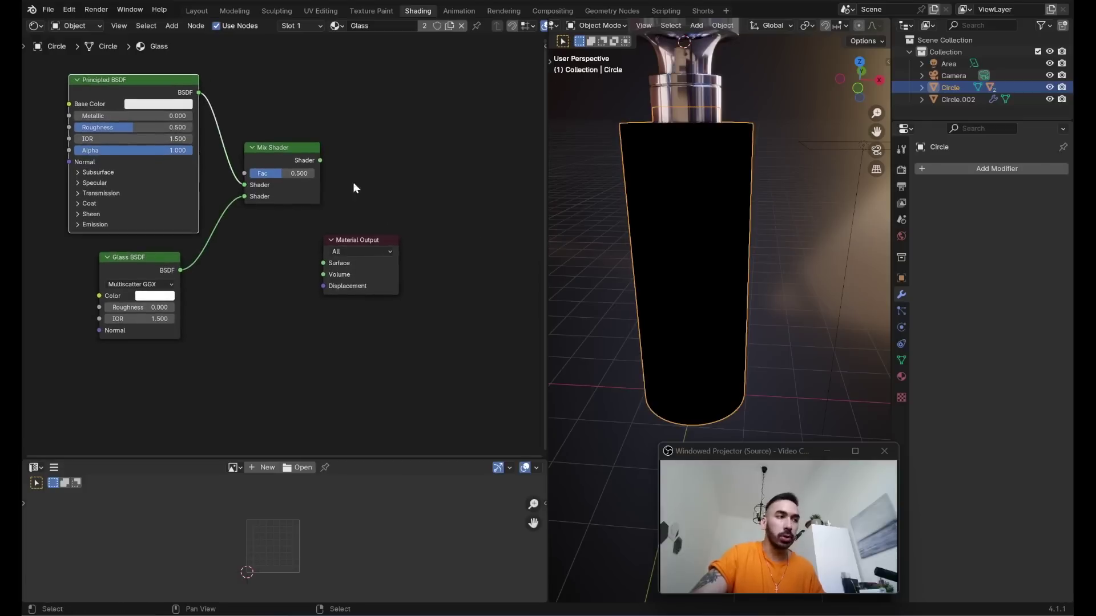
{"action": "left_click_drag", "start_coordinate": [354, 240], "coordinate": [445, 235]}
{"action": "left_click_drag", "start_coordinate": [410, 269], "coordinate": [411, 257]}
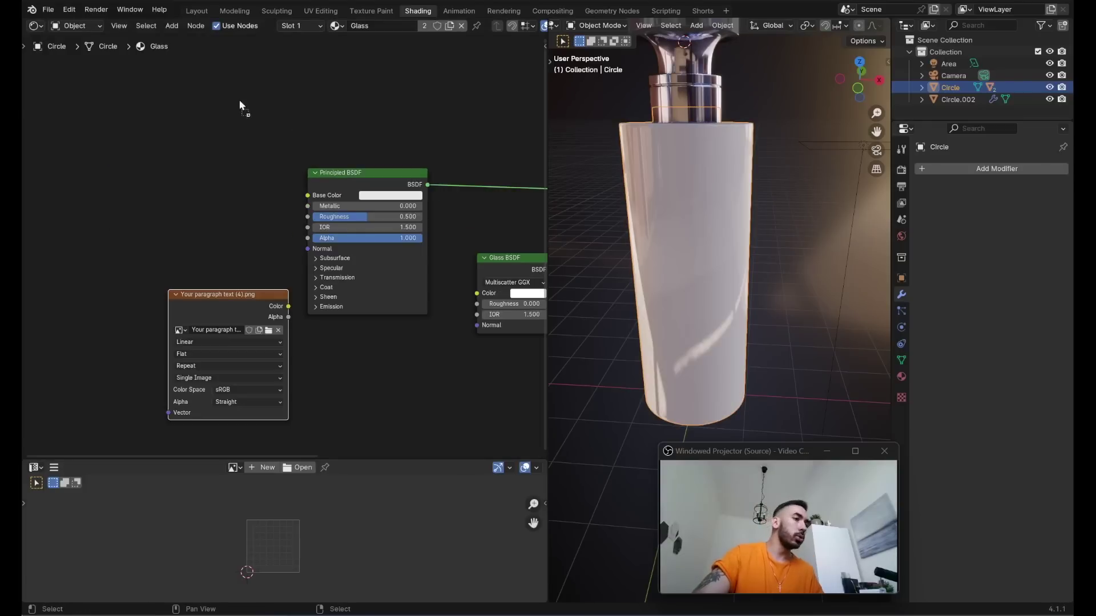
- Add the image "Your paragraph text (5).png" as a texture node and connect its Color to the Mix Shader's Fac
{"action": "left_click_drag", "start_coordinate": [238, 100], "coordinate": [246, 102]}
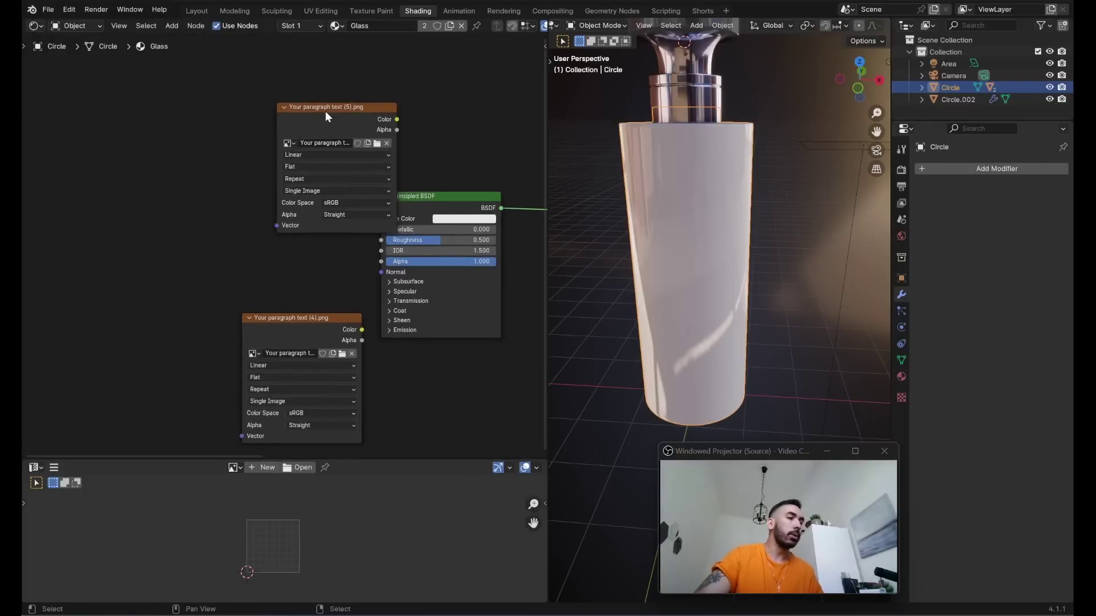
{"action": "left_click_drag", "start_coordinate": [324, 111], "coordinate": [286, 104]}
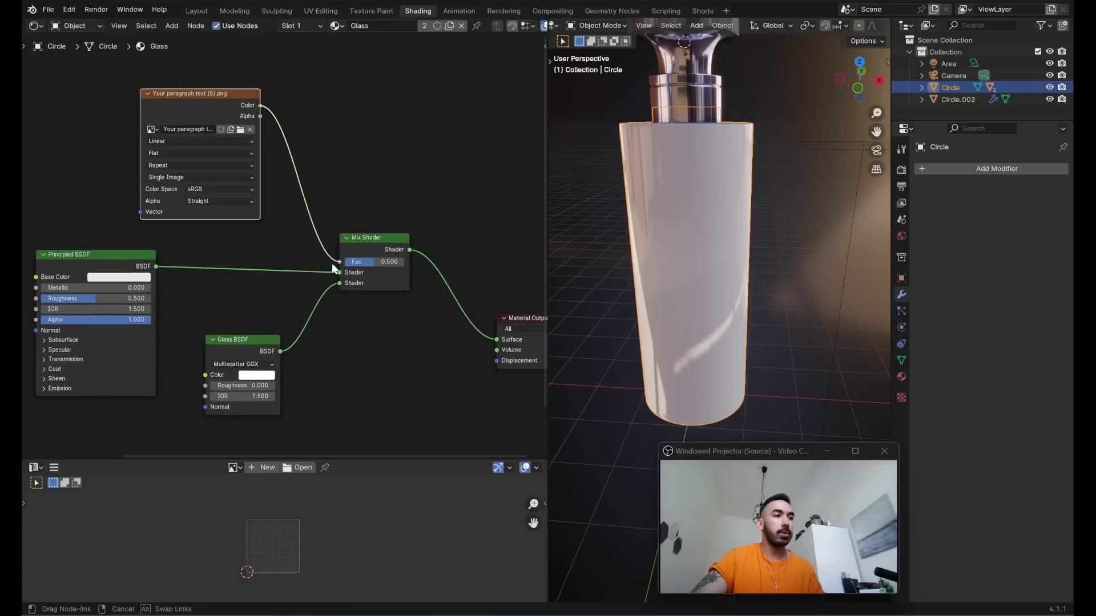
{"action": "left_click_drag", "start_coordinate": [333, 266], "coordinate": [336, 262]}
{"action": "middle_click_drag", "start_coordinate": [255, 173], "coordinate": [344, 162]}
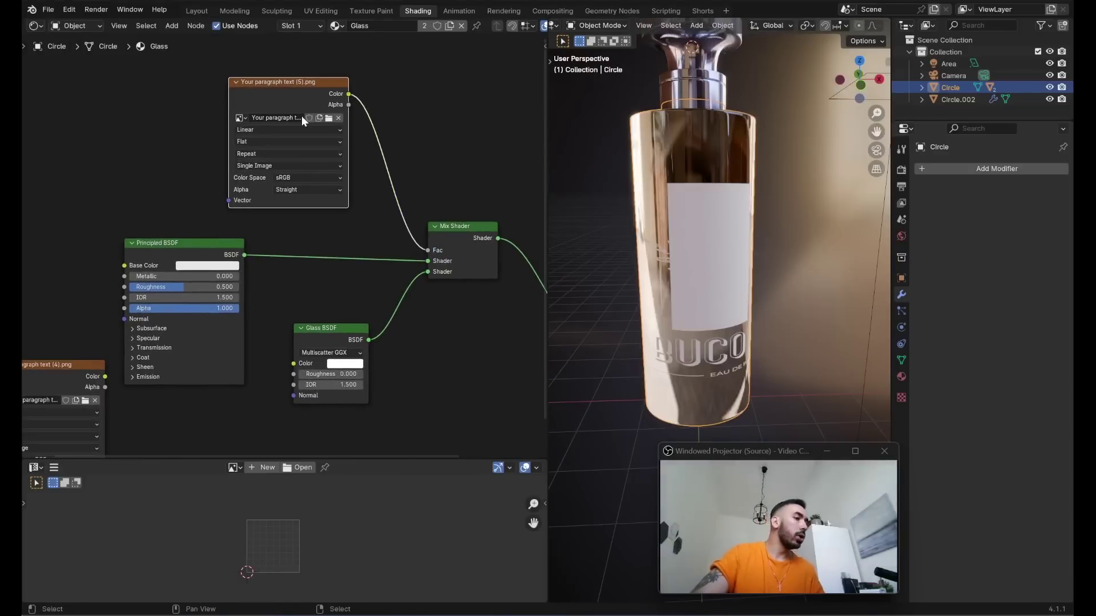
{"action": "middle_click_drag", "start_coordinate": [627, 208], "coordinate": [633, 184]}
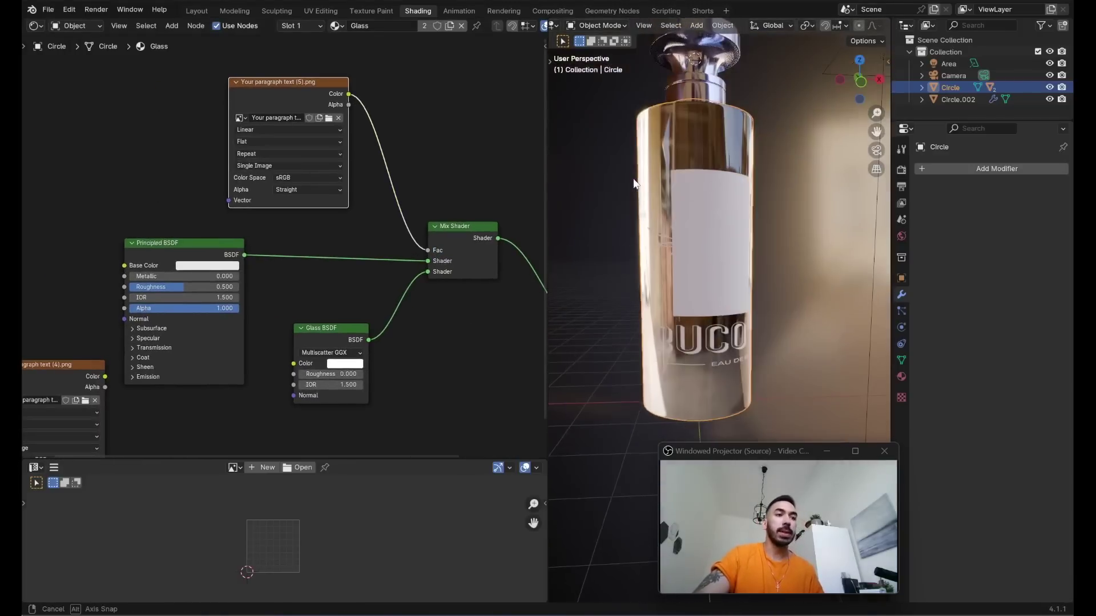
{"action": "middle_click_drag", "start_coordinate": [712, 237], "coordinate": [691, 221]}
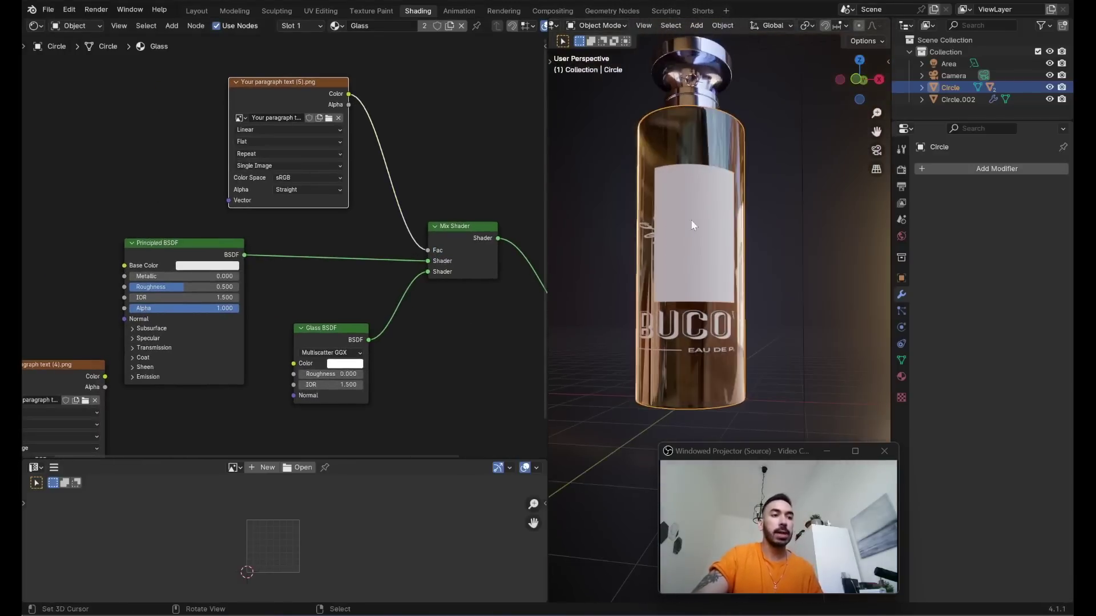
- Set the Principled BSDF's base color to blue to test the label mask
{"action": "left_click", "coordinate": [226, 265]}
{"action": "left_click_drag", "start_coordinate": [251, 192], "coordinate": [267, 128]}
{"action": "middle_click_drag", "start_coordinate": [509, 323], "coordinate": [49, 283]}
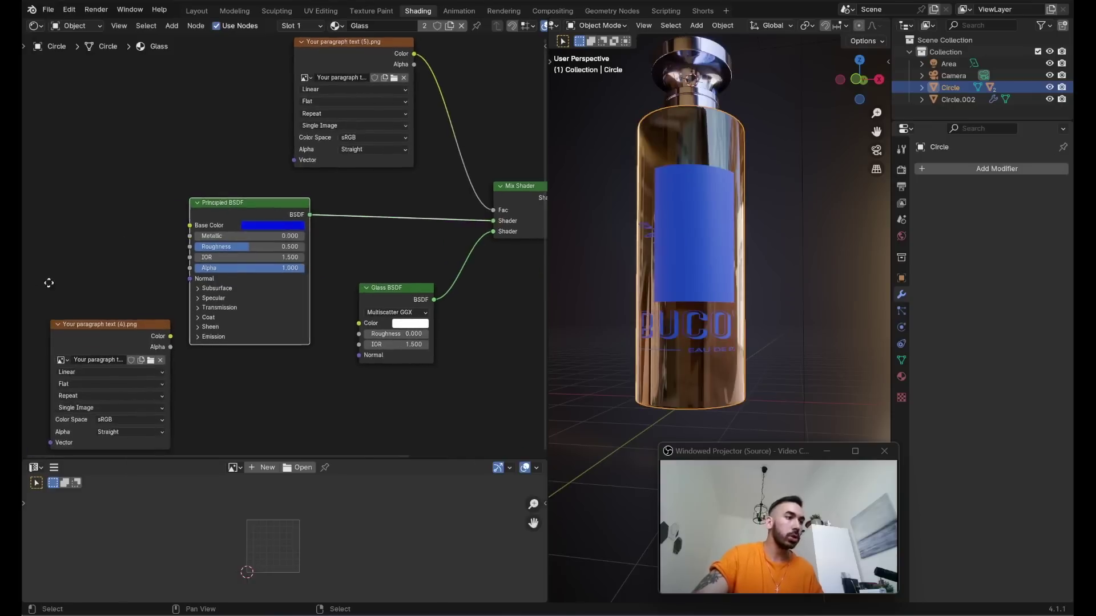
- Position the "Your paragraph text (4).png" texture node beside the Principled BSDF and connect its Color to Base Color
{"action": "left_click", "coordinate": [122, 325]}
{"action": "middle_click_drag", "start_coordinate": [262, 370], "coordinate": [341, 347]}
{"action": "key", "text": "g"}
{"action": "left_click", "coordinate": [245, 242]}
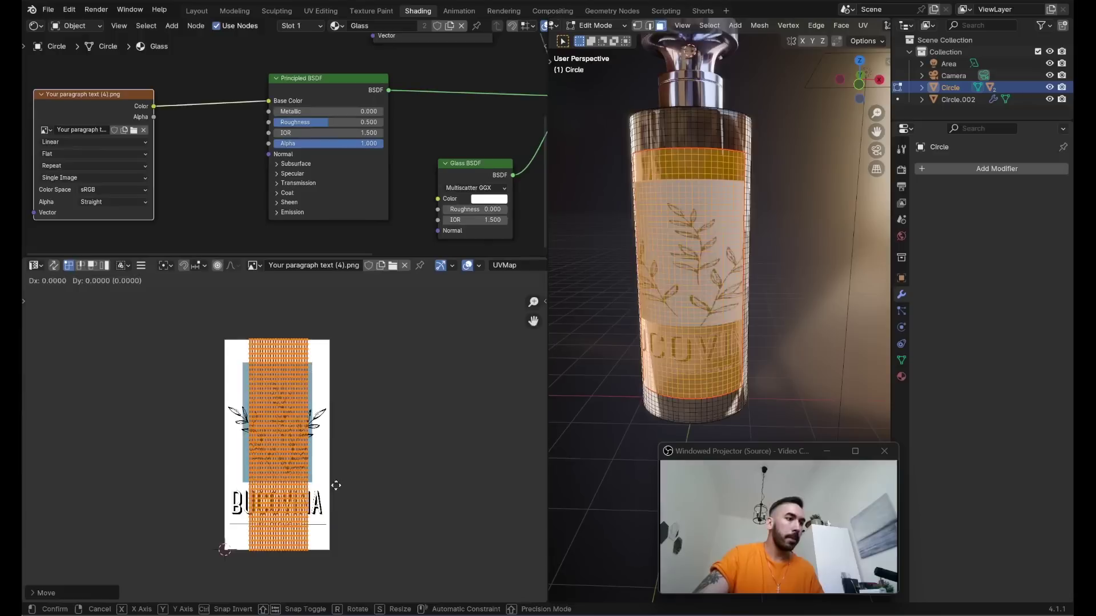
- Scale the label area's UV island along X over the label image
{"action": "key", "text": "g"}
{"action": "key", "text": "Return"}
{"action": "key", "text": "s"}
{"action": "key", "text": "x"}
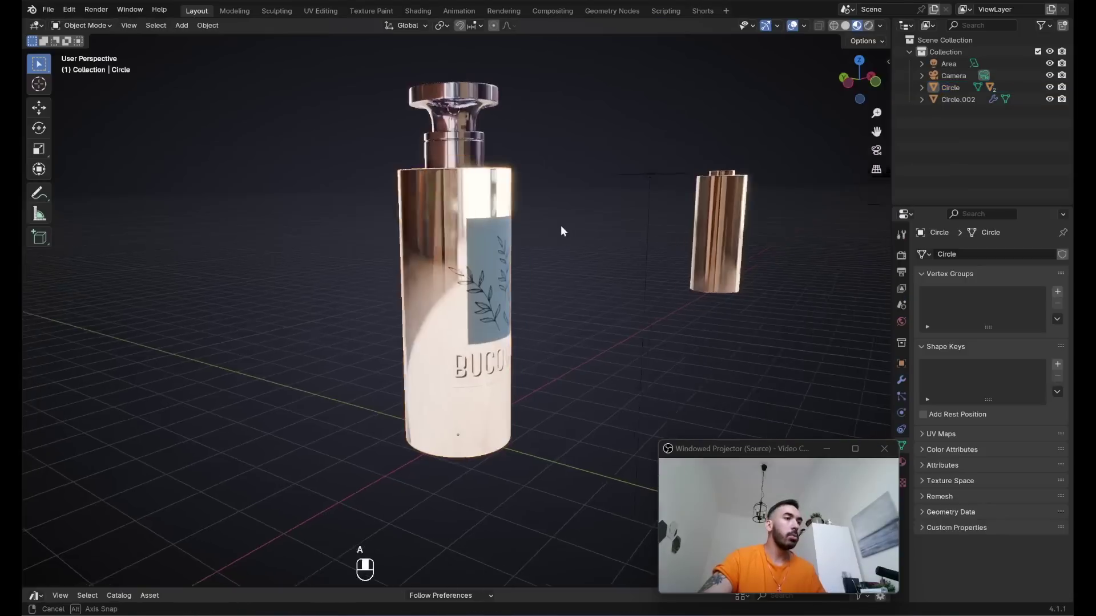
- Reset the 3D cursor to the world origin and add a plane under the bottle
{"action": "middle_click_drag", "start_coordinate": [560, 225], "coordinate": [615, 324]}
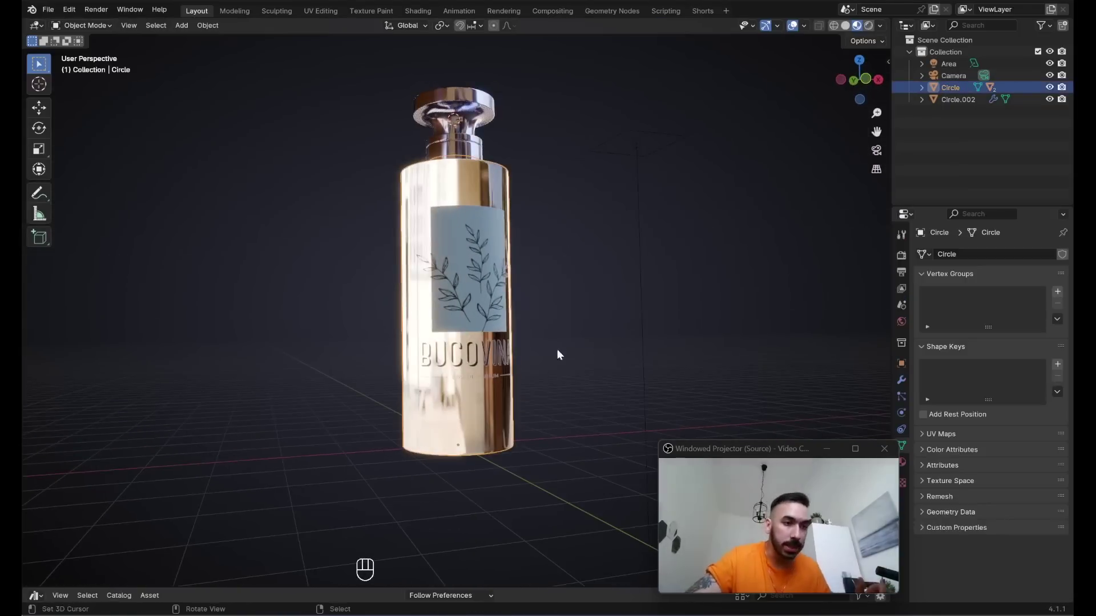
{"action": "key", "text": "shift+s"}
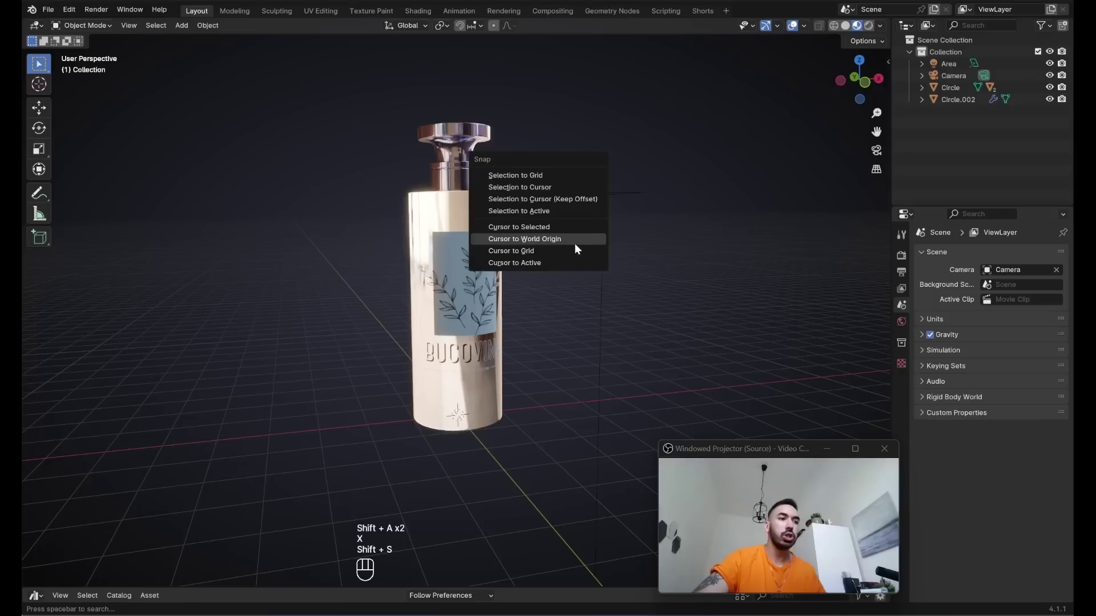
{"action": "left_click", "coordinate": [574, 241]}
{"action": "key", "text": "shift+a"}
{"action": "mouse_move", "coordinate": [319, 336]}
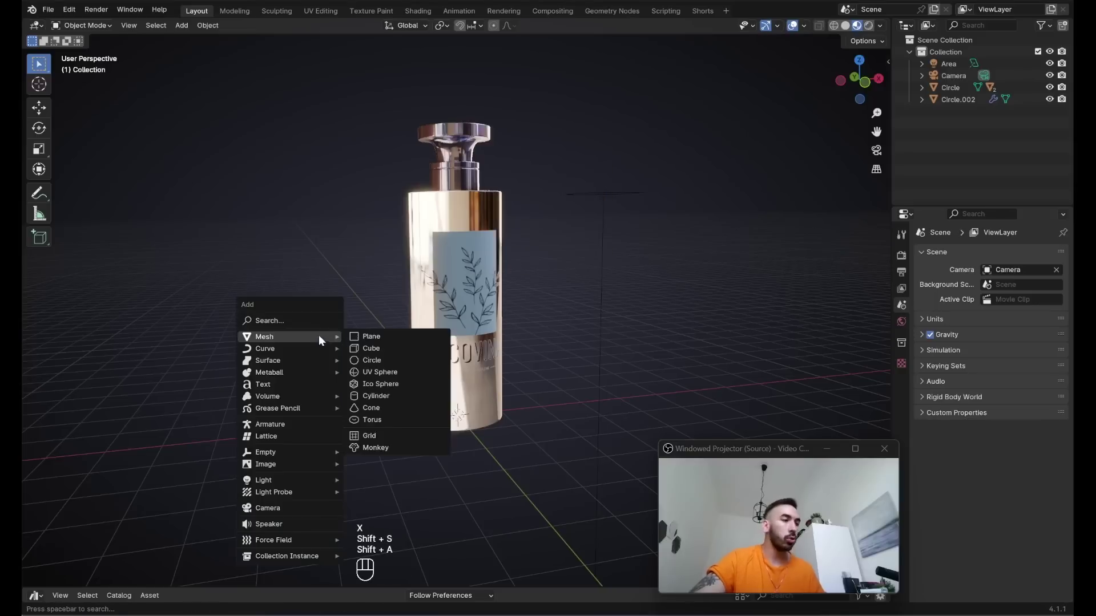
{"action": "left_click", "coordinate": [372, 336]}
{"action": "scroll", "coordinate": [433, 382], "scroll_direction": "down", "scroll_amount": 4}
{"action": "middle_click_drag", "start_coordinate": [458, 370], "coordinate": [439, 377]}
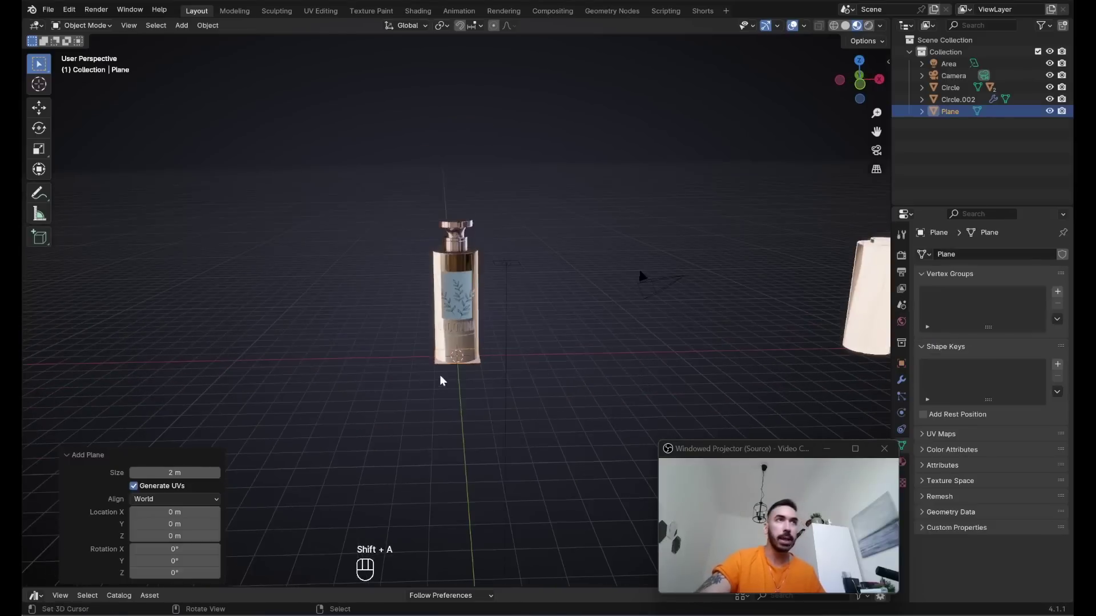
- Scale the plane's mesh up into a large floor and move it about 19.8 m along Y behind the bottle
{"action": "key", "text": "ctrl+z"}
{"action": "key", "text": "s"}
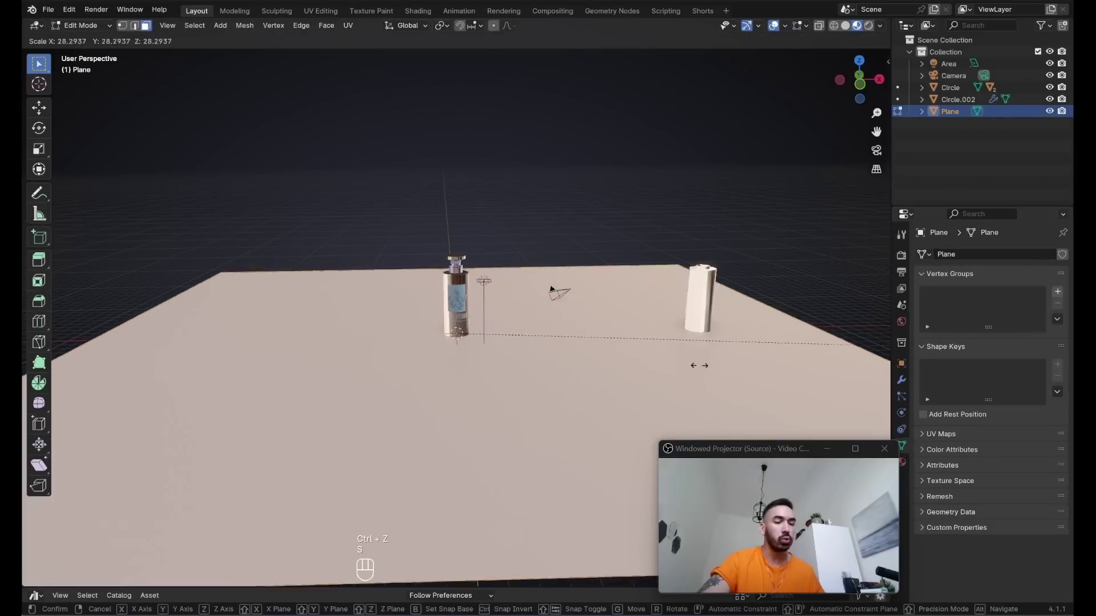
{"action": "left_click", "coordinate": [780, 357]}
{"action": "scroll", "coordinate": [780, 357], "scroll_direction": "down", "scroll_amount": 3}
{"action": "scroll", "coordinate": [685, 359], "scroll_direction": "up", "scroll_amount": 4}
{"action": "scroll", "coordinate": [537, 368], "scroll_direction": "down", "scroll_amount": 3}
{"action": "middle_click_drag", "start_coordinate": [523, 362], "coordinate": [534, 373]}
{"action": "key", "text": "g"}
{"action": "key", "text": "y"}
{"action": "left_click", "coordinate": [524, 345]}
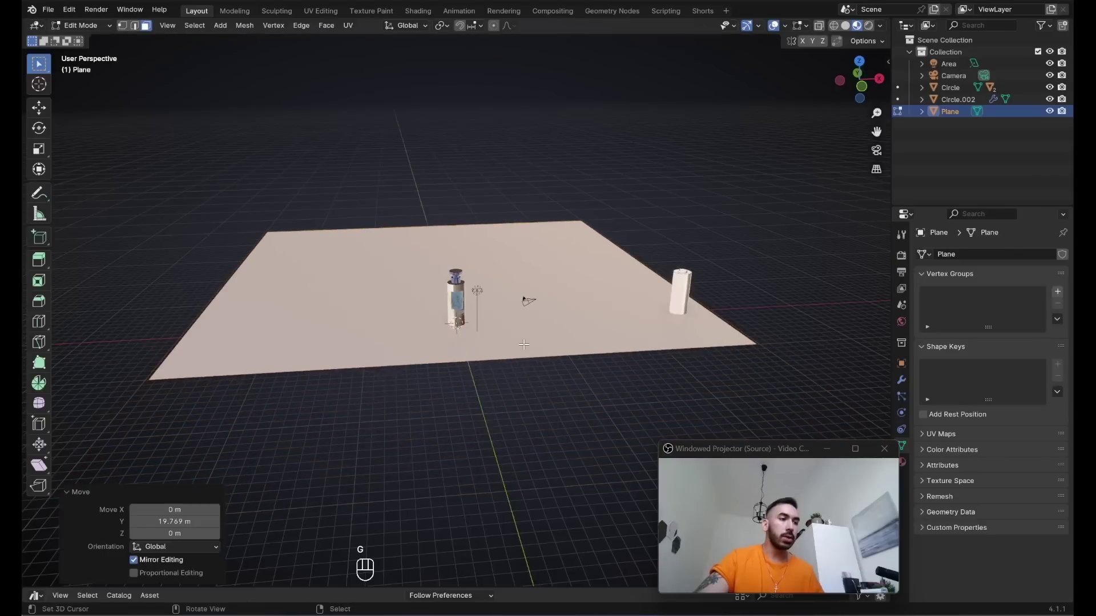
- Subdivide the floor plane three times with one cut each
{"action": "scroll", "coordinate": [524, 344], "scroll_direction": "up", "scroll_amount": 3}
{"action": "key", "text": "w"}
{"action": "left_click", "coordinate": [572, 285]}
{"action": "key", "text": "w"}
{"action": "left_click", "coordinate": [575, 283]}
{"action": "key", "text": "w"}
{"action": "left_click", "coordinate": [495, 271]}
{"action": "middle_click_drag", "start_coordinate": [494, 271], "coordinate": [482, 277]}
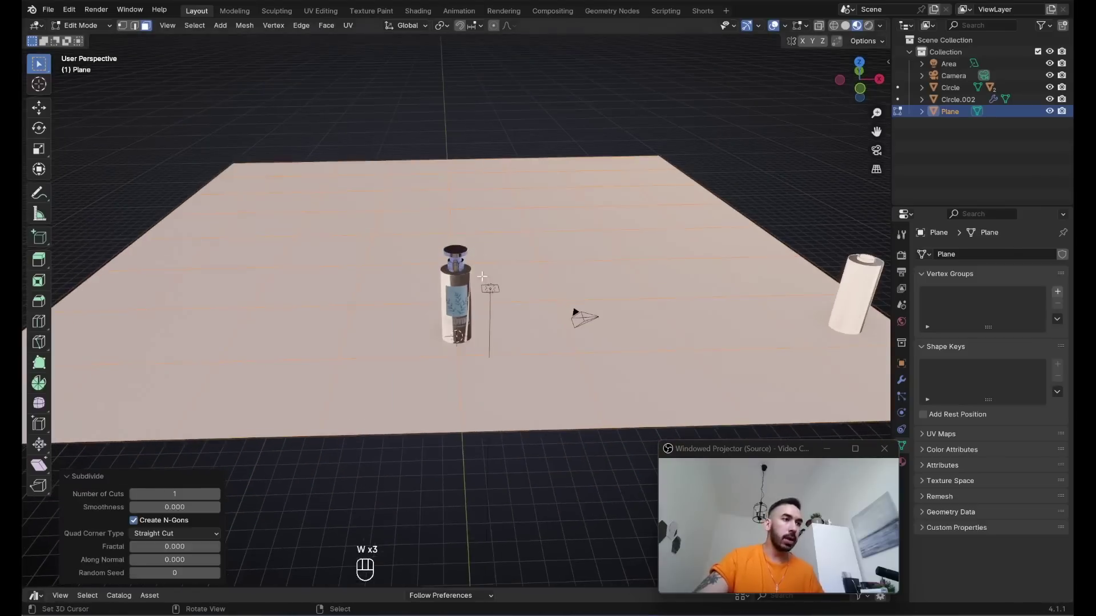
- Select the left half of the floor's rearmost row of faces and extrude it upward into a ridge
{"action": "left_click", "coordinate": [260, 168]}
{"action": "left_click", "coordinate": [419, 167], "text": "ctrl"}
{"action": "key", "text": "e"}
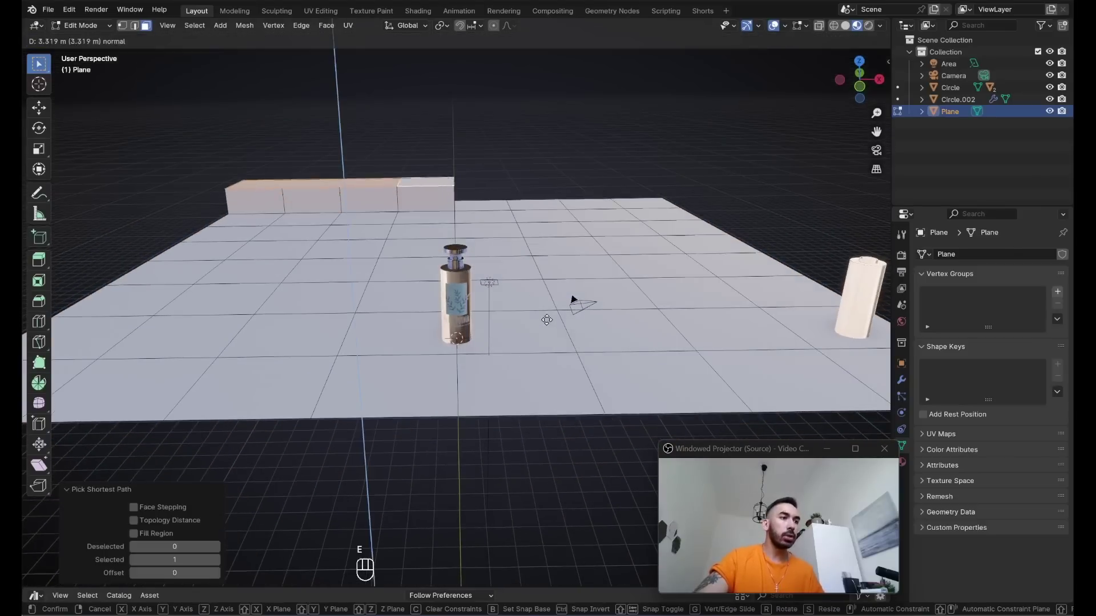
{"action": "left_click", "coordinate": [546, 306]}
{"action": "middle_click_drag", "start_coordinate": [542, 302], "coordinate": [529, 299]}
- Select a row of faces from the middle to the right edge, in front of the first ridge, and extrude it upward
{"action": "right_click", "coordinate": [444, 227]}
{"action": "left_click", "coordinate": [639, 226], "text": "ctrl"}
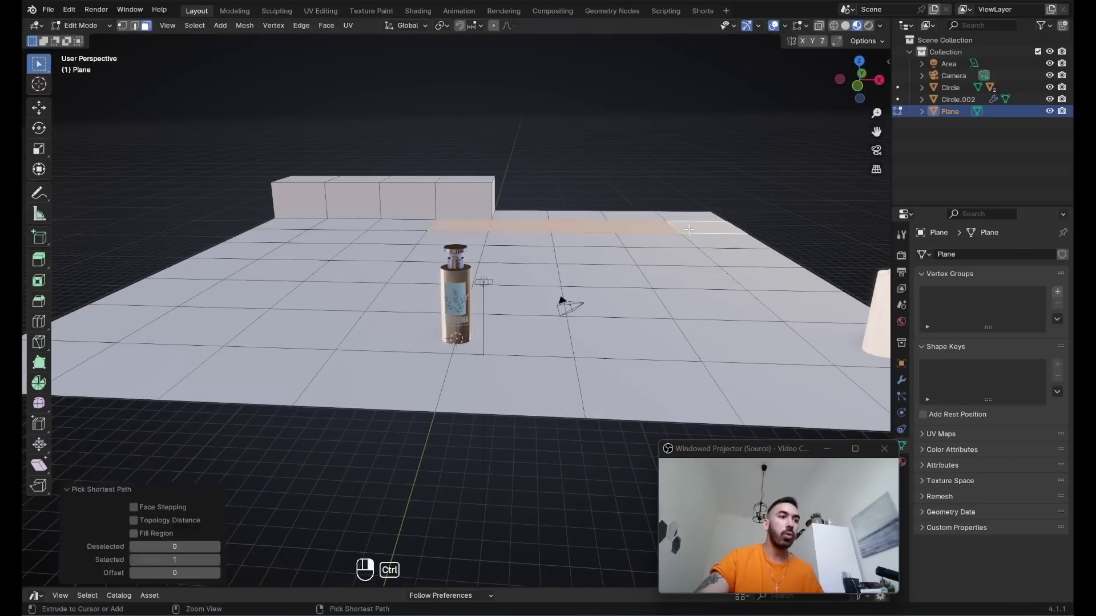
{"action": "middle_click_drag", "start_coordinate": [640, 227], "coordinate": [528, 225]}
{"action": "key", "text": "e"}
{"action": "left_click", "coordinate": [532, 215]}
- Lower the top faces at the right and left ends of the front ridge along Z
{"action": "left_click", "coordinate": [559, 175]}
{"action": "key", "text": "g"}
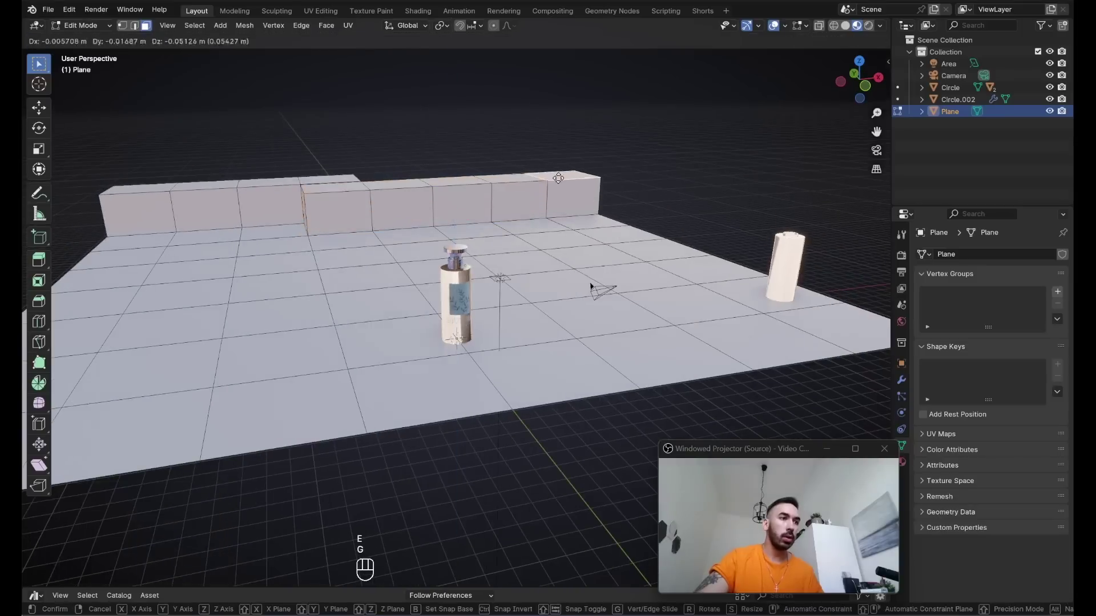
{"action": "key", "text": "z"}
{"action": "left_click", "coordinate": [558, 190]}
{"action": "left_click", "coordinate": [345, 188]}
{"action": "key", "text": "g"}
{"action": "key", "text": "z"}
{"action": "left_click", "coordinate": [348, 200]}
- Slide the top edge at the inner end of the left rear ridge inward to slope that end
{"action": "key", "text": "2"}
{"action": "right_click", "coordinate": [361, 180]}
{"action": "key", "text": "g"}
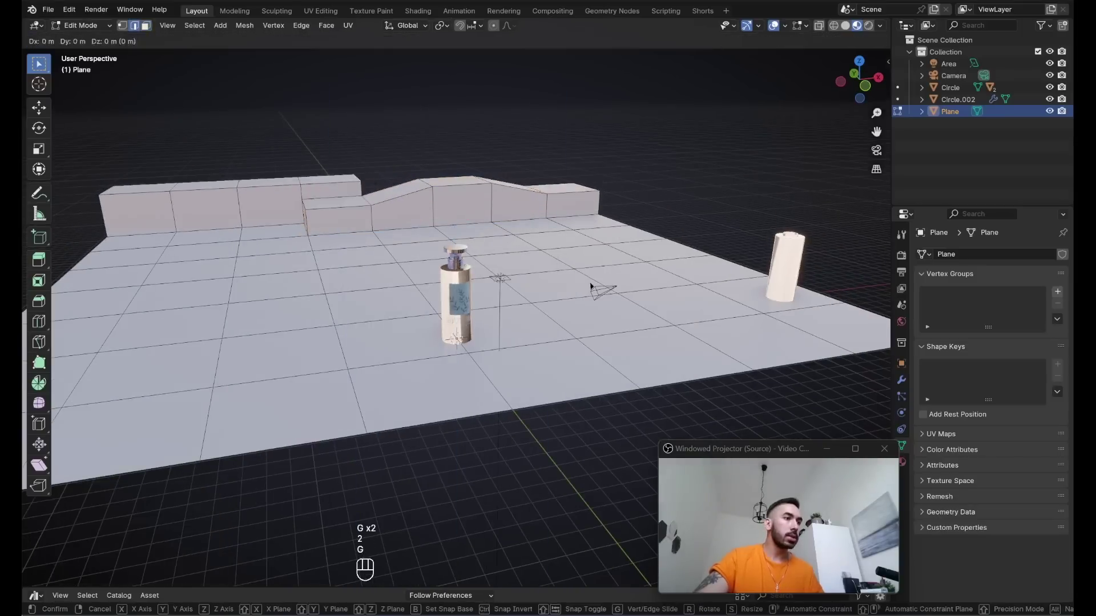
{"action": "key", "text": "g"}
{"action": "left_click", "coordinate": [350, 180]}
{"action": "key", "text": "Tab"}
- Extrude a short row of faces at the floor's rear right corner upward into a third ridge
{"action": "middle_click_drag", "start_coordinate": [266, 222], "coordinate": [315, 254]}
{"action": "key", "text": "e"}
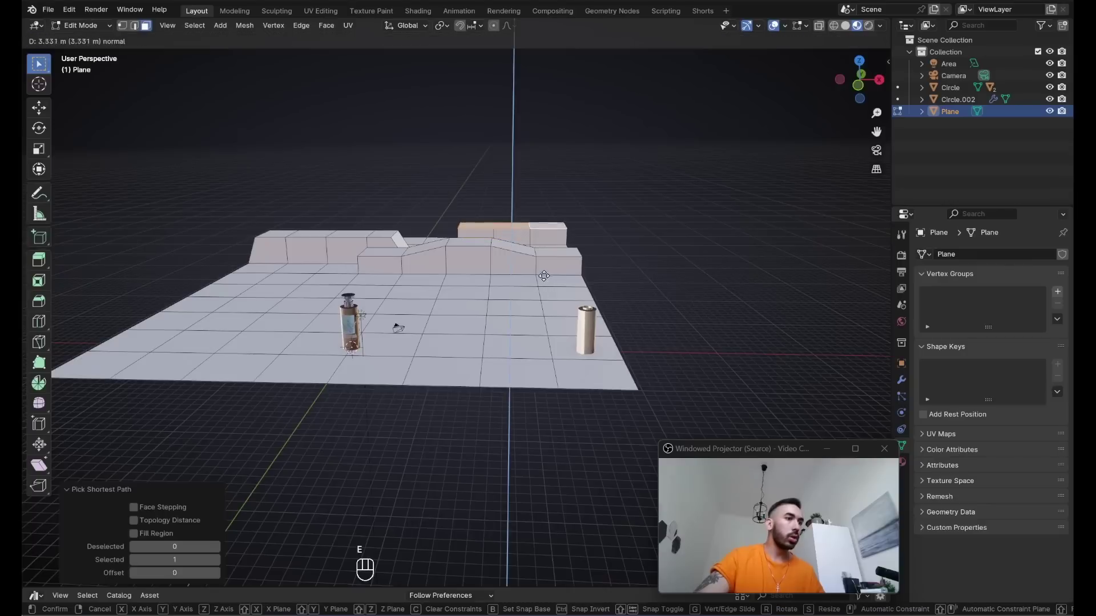
{"action": "left_click", "coordinate": [543, 270]}
- Give the floor plane a level 3 Subdivision Surface and shade it smooth
{"action": "key", "text": "Tab"}
{"action": "key", "text": "ctrl+0"}
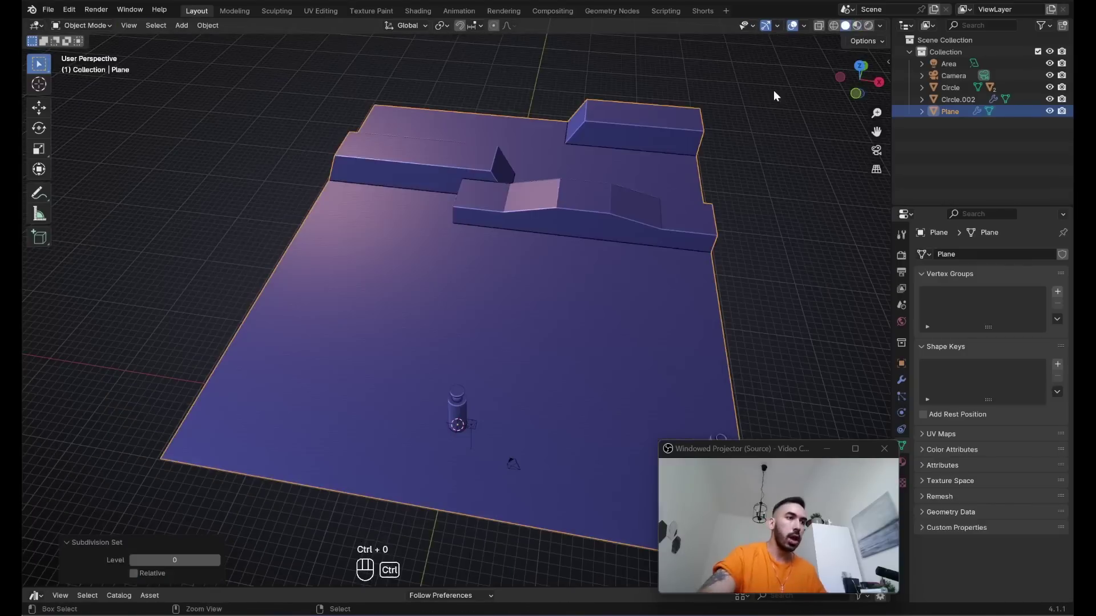
{"action": "key", "text": "ctrl+2"}
{"action": "key", "text": "ctrl+2"}
{"action": "key", "text": "ctrl+3"}
{"action": "middle_click_drag", "start_coordinate": [634, 244], "coordinate": [551, 191]}
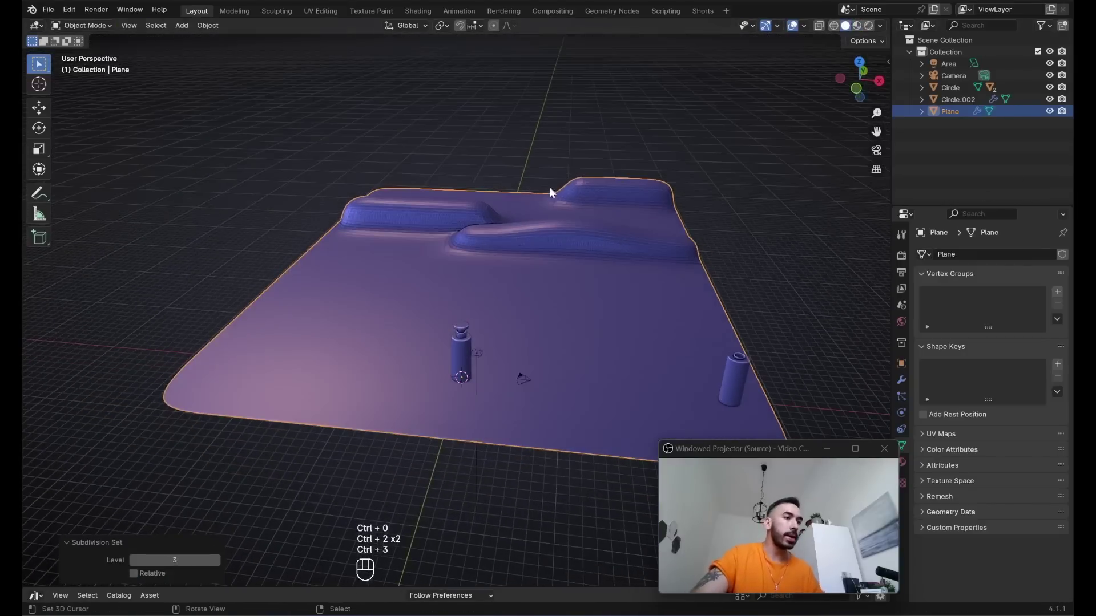
{"action": "left_click", "coordinate": [208, 25]}
{"action": "left_click", "coordinate": [289, 285]}
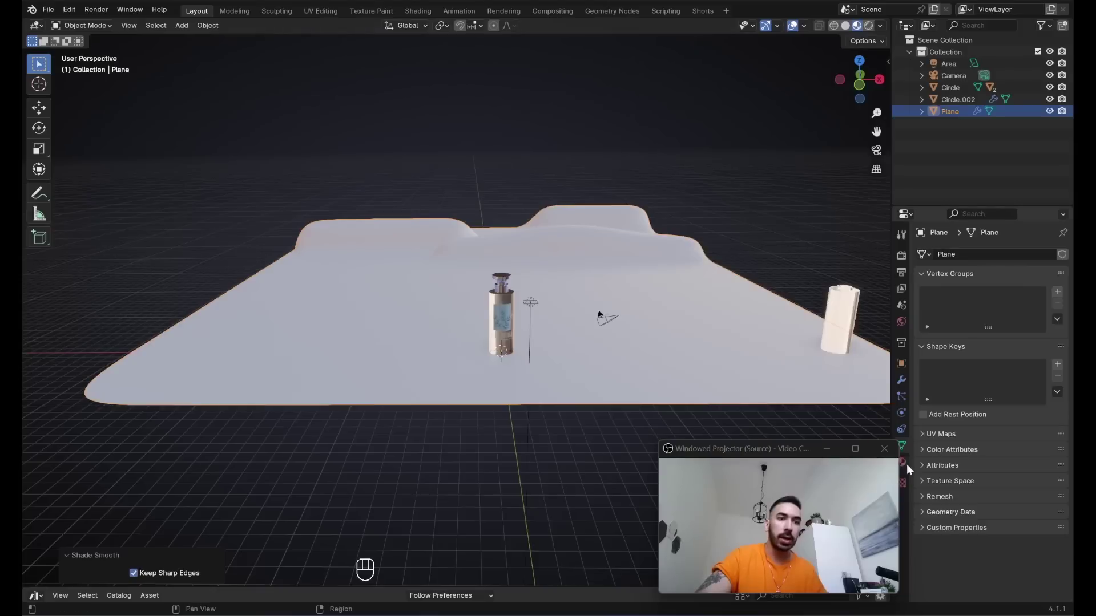
- Create a new material for the floor plane and lower its roughness to about 0.222
{"action": "left_click", "coordinate": [902, 462]}
{"action": "left_click", "coordinate": [964, 308]}
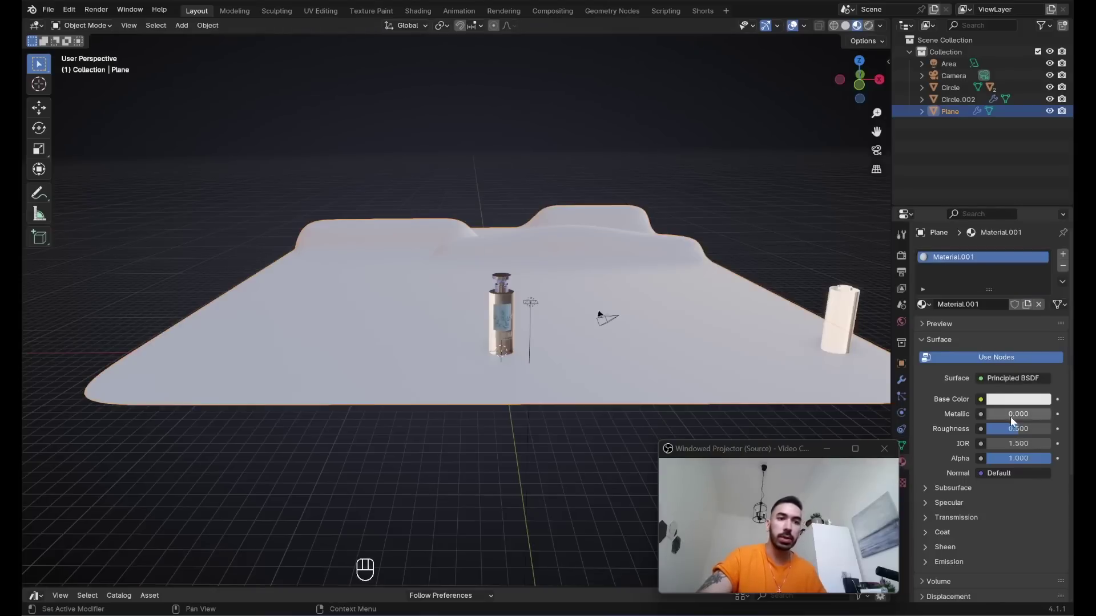
{"action": "left_click_drag", "start_coordinate": [1011, 428], "coordinate": [996, 428]}
- Lower a vertex at the inner top end of the left ridge along Z to soften the hill's outline
{"action": "middle_click_drag", "start_coordinate": [672, 318], "coordinate": [513, 291]}
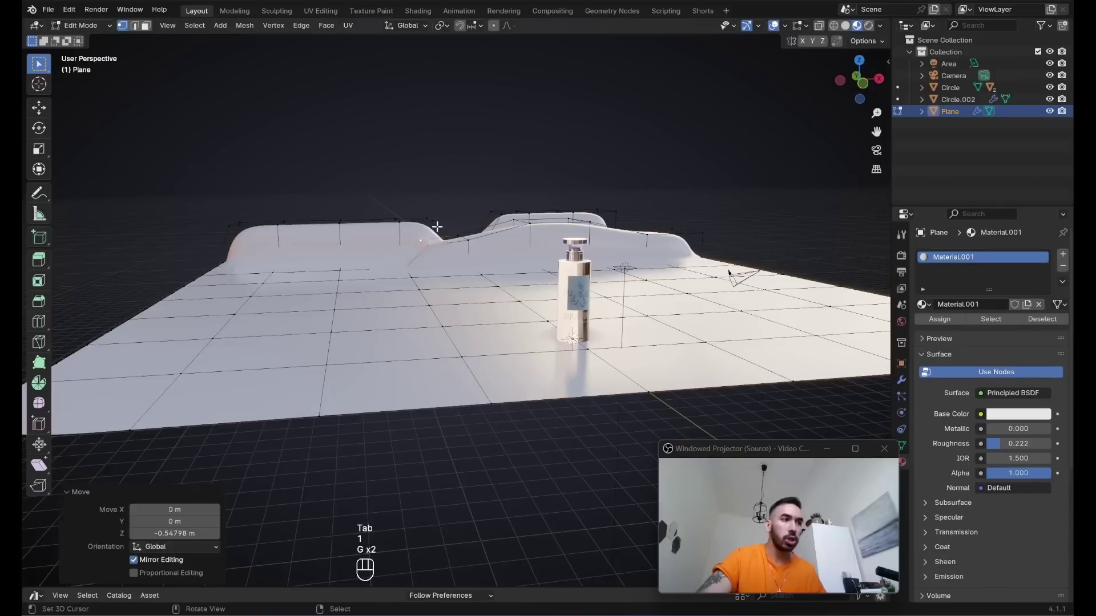
{"action": "left_click", "coordinate": [436, 224]}
{"action": "key", "text": "g"}
{"action": "key", "text": "z"}
{"action": "left_click", "coordinate": [466, 236]}
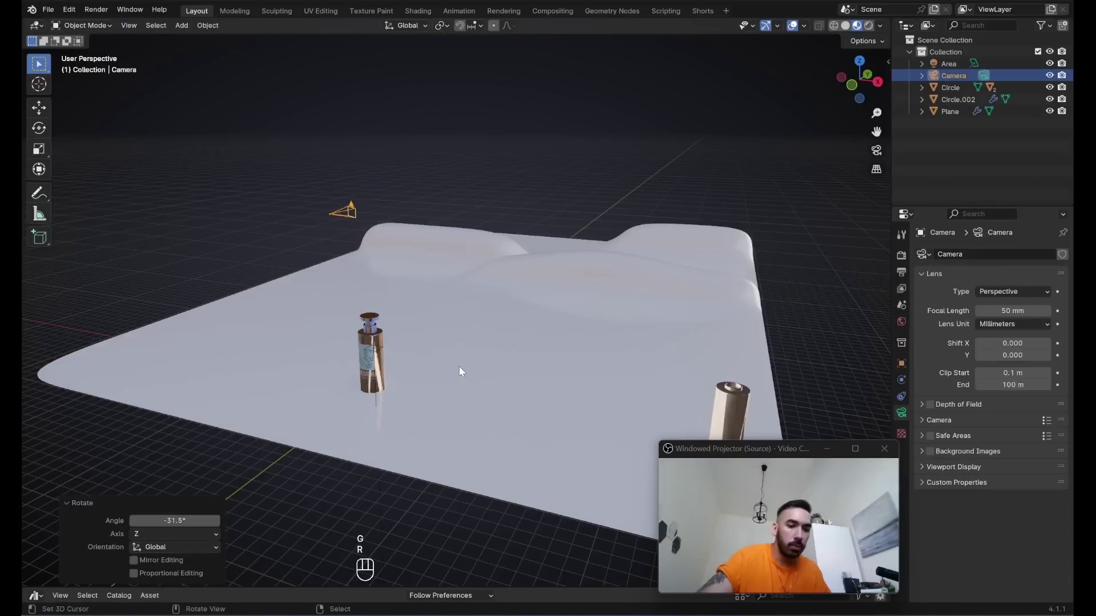
- Align the camera to the front view and shift it to frame the bottle
{"action": "key", "text": "KP_1"}
{"action": "middle_click_drag", "start_coordinate": [461, 372], "coordinate": [393, 337], "text": "ctrl"}
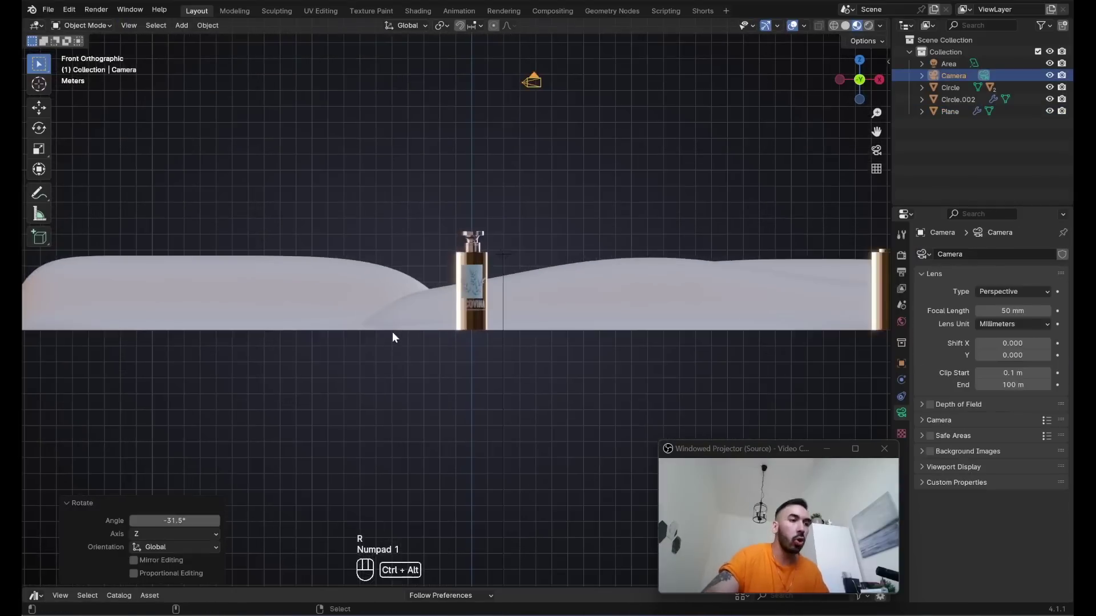
{"action": "key", "text": "ctrl+alt+KP_0"}
{"action": "key", "text": "g"}
{"action": "key", "text": "g"}
{"action": "left_click", "coordinate": [497, 210]}
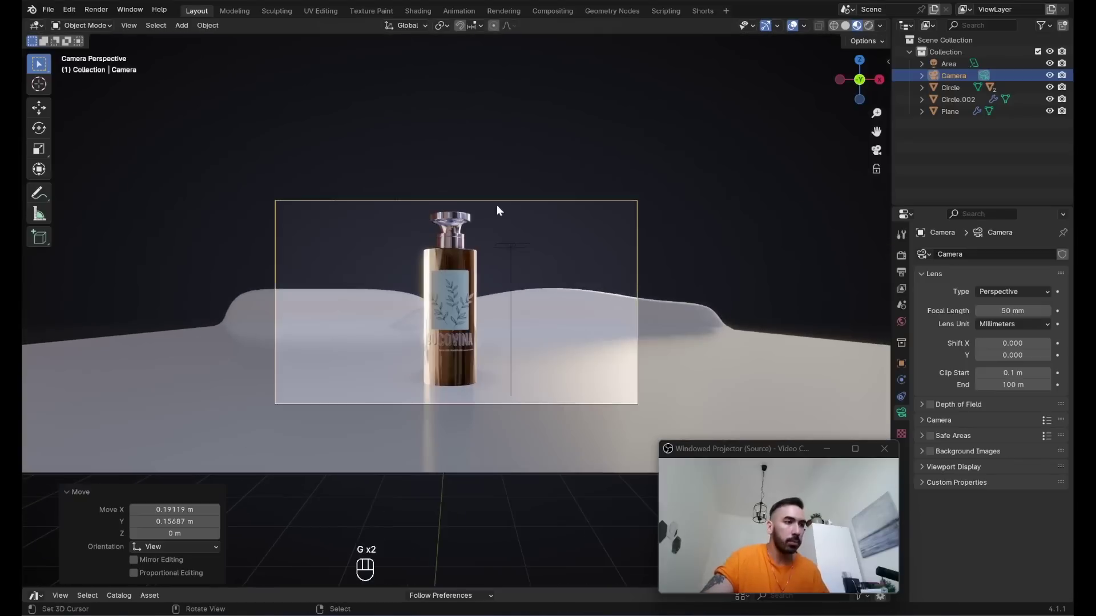
- Move the camera back about 17.2 m along its local Z axis and increase its focal length
{"action": "key", "text": "g"}
{"action": "key", "text": "z"}
{"action": "key", "text": "z"}
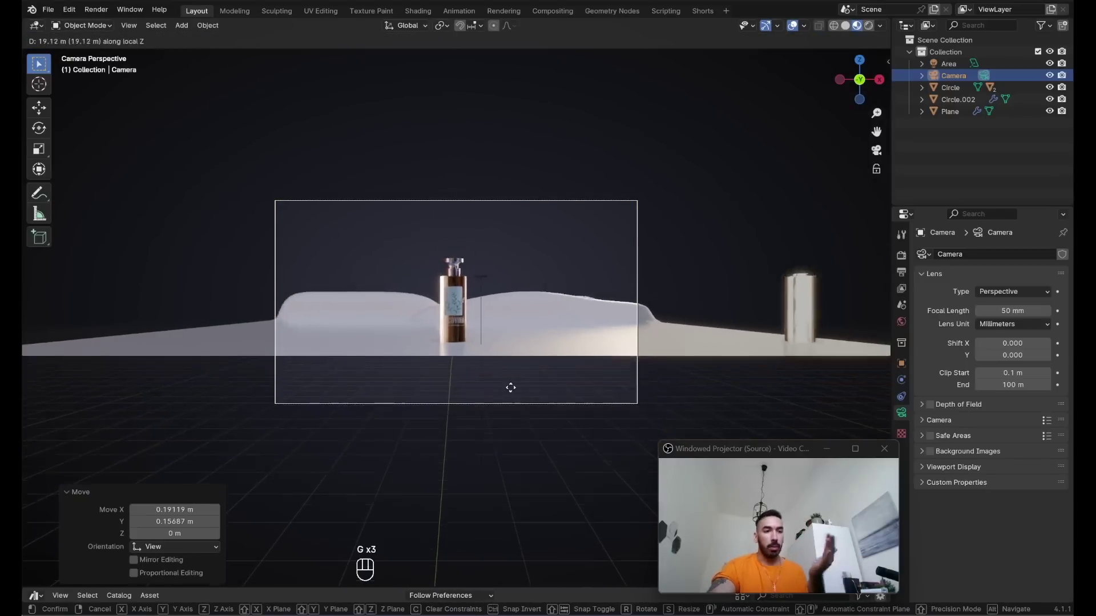
{"action": "left_click", "coordinate": [510, 380]}
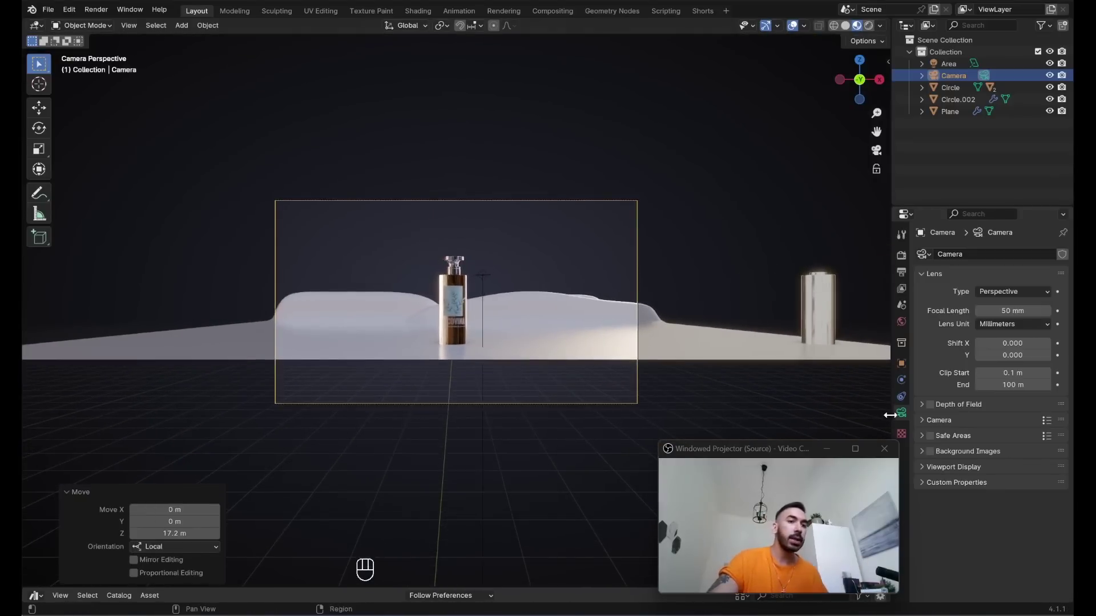
{"action": "left_click_drag", "start_coordinate": [996, 313], "coordinate": [1058, 313]}
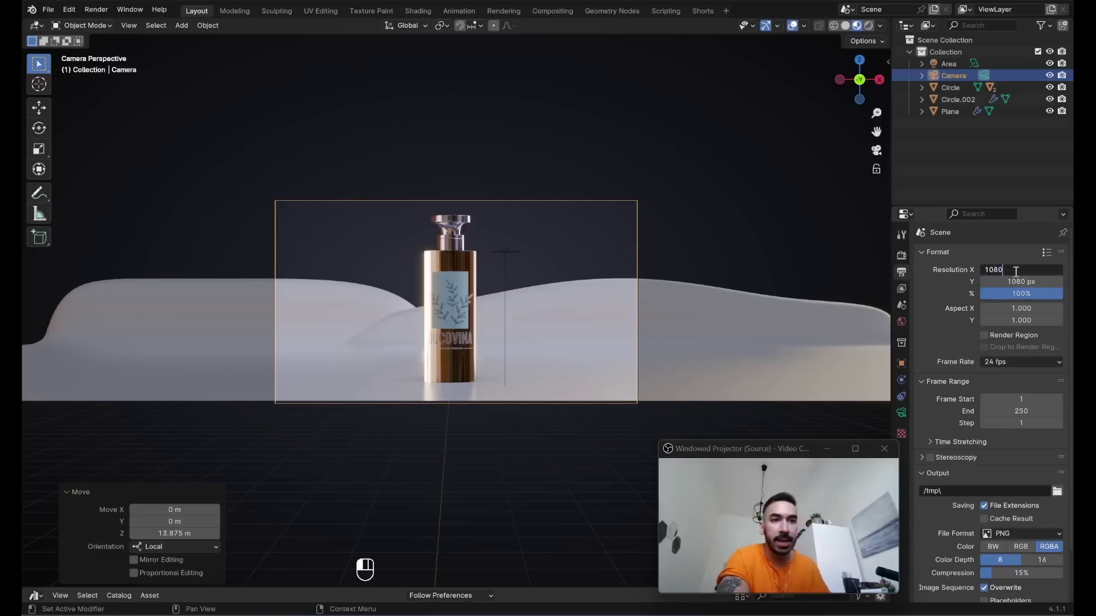
- Set the horizontal render resolution to 1080 px
{"action": "key", "text": "Return"}
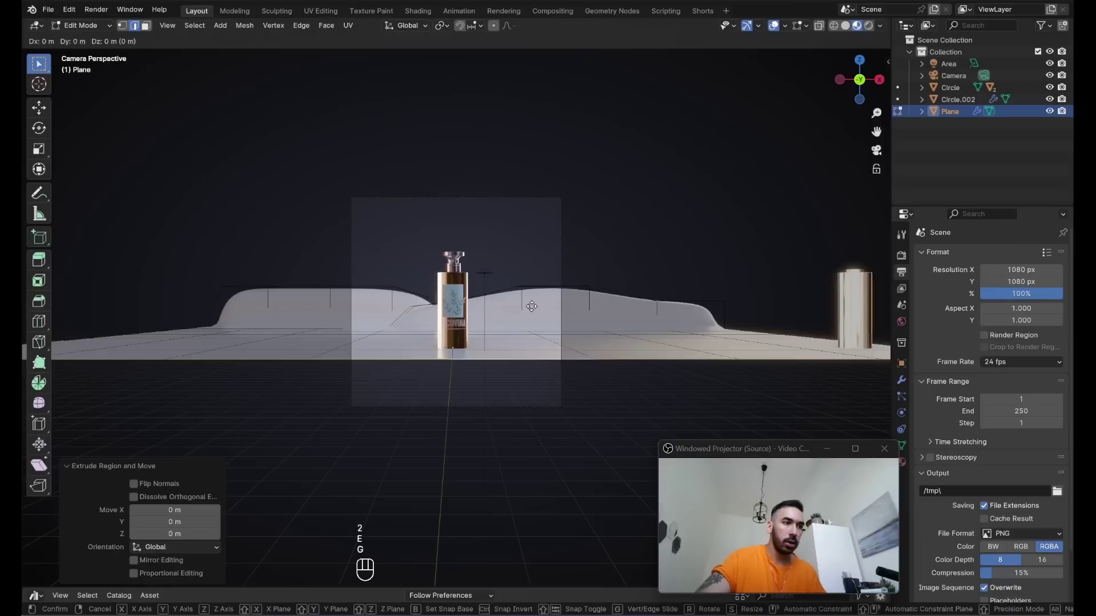
- Extend the extruded front edge of the floor plane along Y toward the camera and switch to rendered viewport shading
{"action": "key", "text": "y"}
{"action": "left_click", "coordinate": [545, 263]}
{"action": "key", "text": "Tab"}
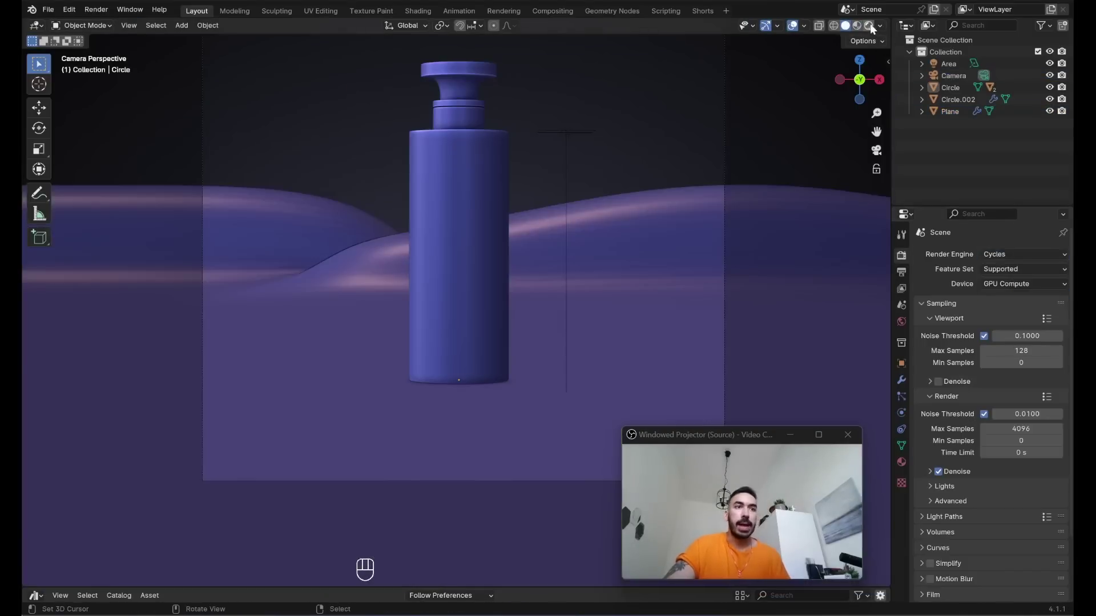
{"action": "left_click", "coordinate": [868, 25]}
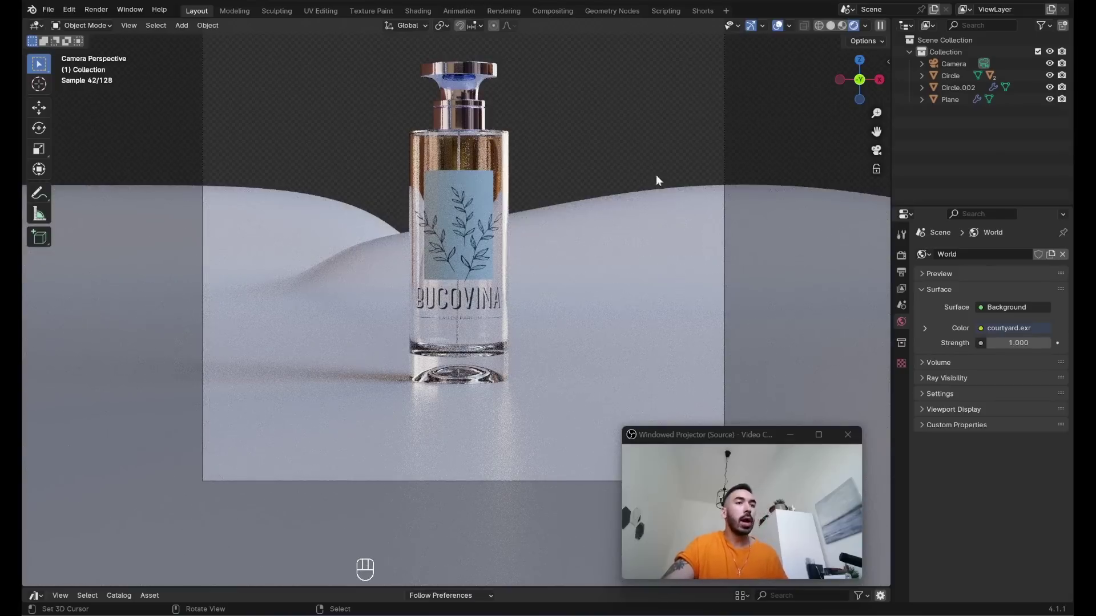
- Switch to the browser and download the Rosendal Park Sunset (Pure Sky) HDRI from Poly Haven as a 4K EXR
{"action": "key", "text": "alt+Tab"}
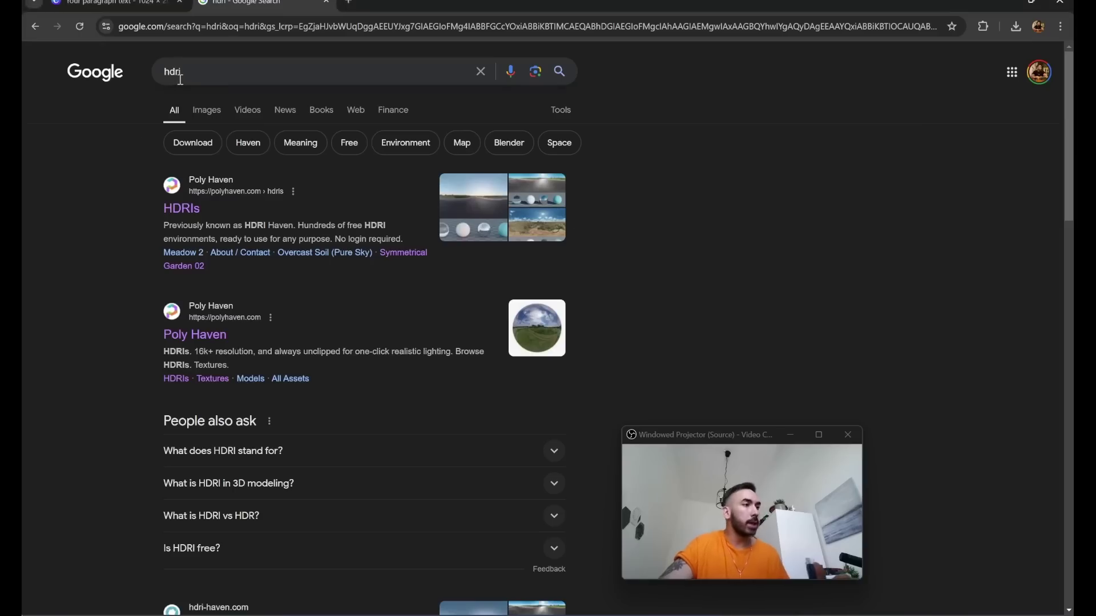
{"action": "left_click", "coordinate": [182, 210]}
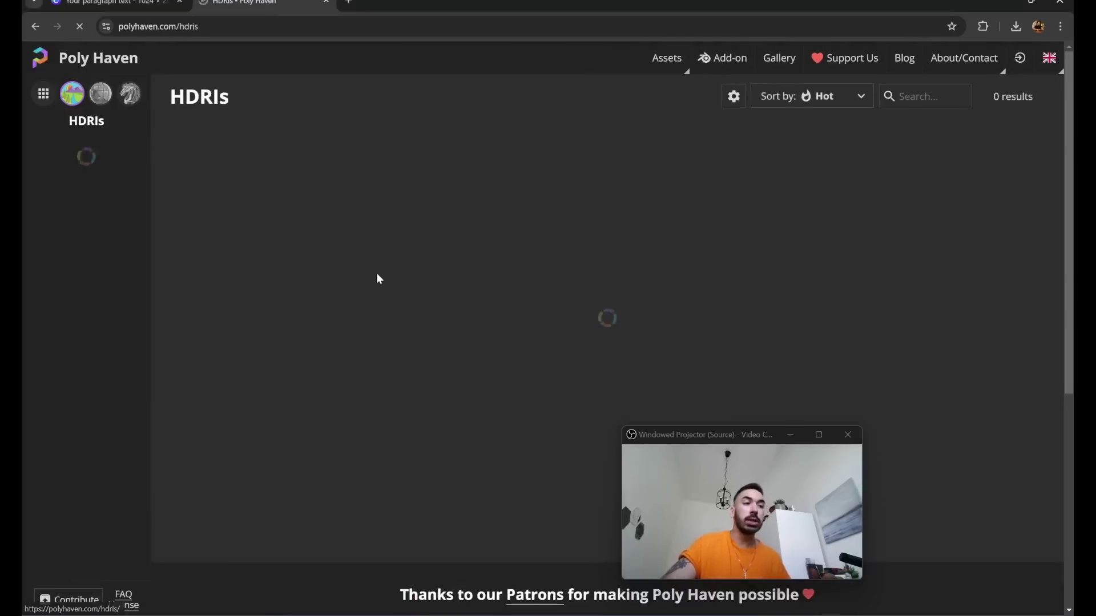
{"action": "scroll", "coordinate": [410, 286], "scroll_direction": "down", "scroll_amount": 6}
{"action": "scroll", "coordinate": [575, 262], "scroll_direction": "down", "scroll_amount": 10}
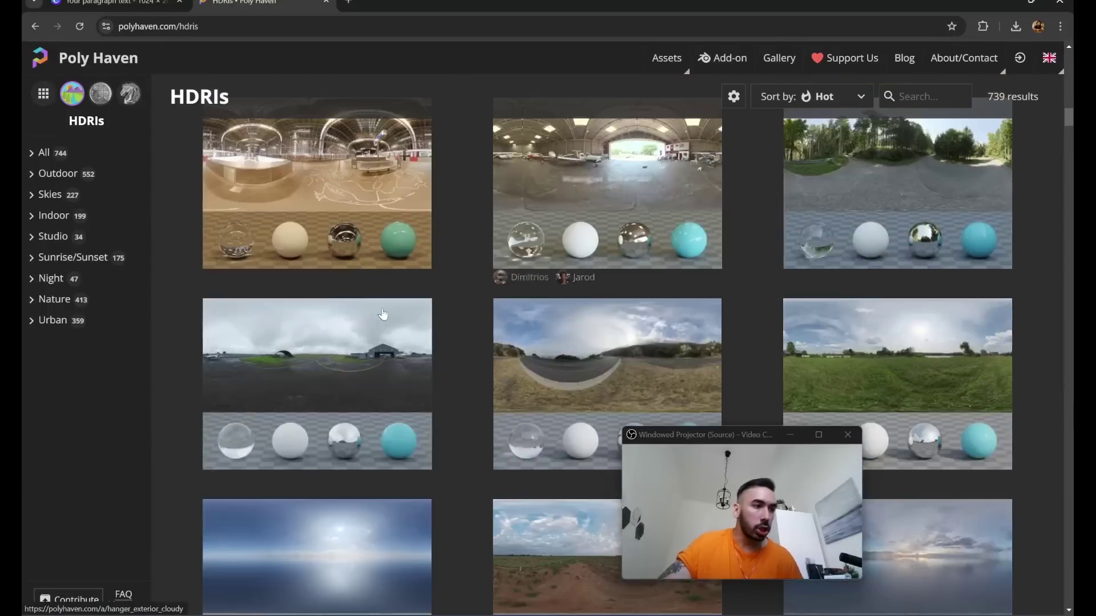
{"action": "left_click", "coordinate": [879, 296]}
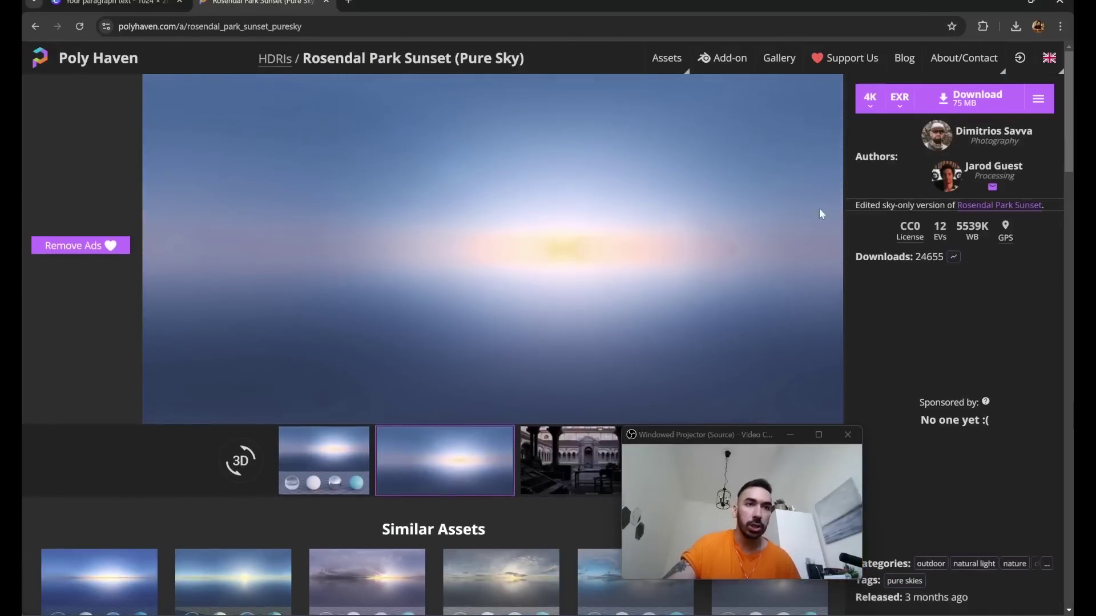
{"action": "left_click", "coordinate": [970, 98]}
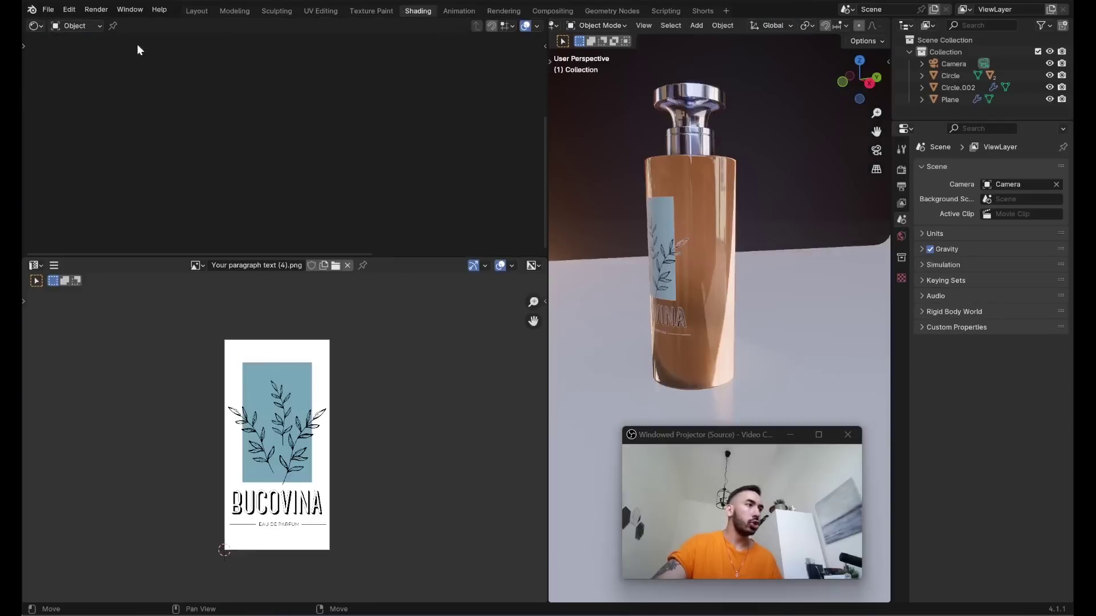
- Show the World shader nodes in the node editor
{"action": "left_click", "coordinate": [77, 25]}
{"action": "left_click", "coordinate": [75, 66]}
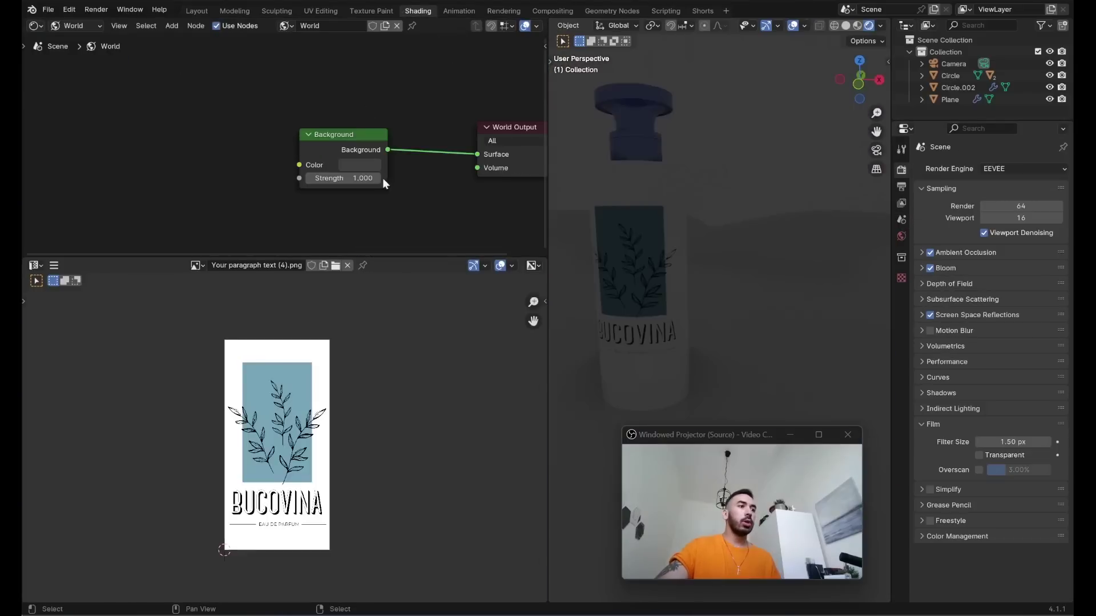
{"action": "left_click", "coordinate": [366, 163]}
{"action": "left_click_drag", "start_coordinate": [401, 233], "coordinate": [443, 270]}
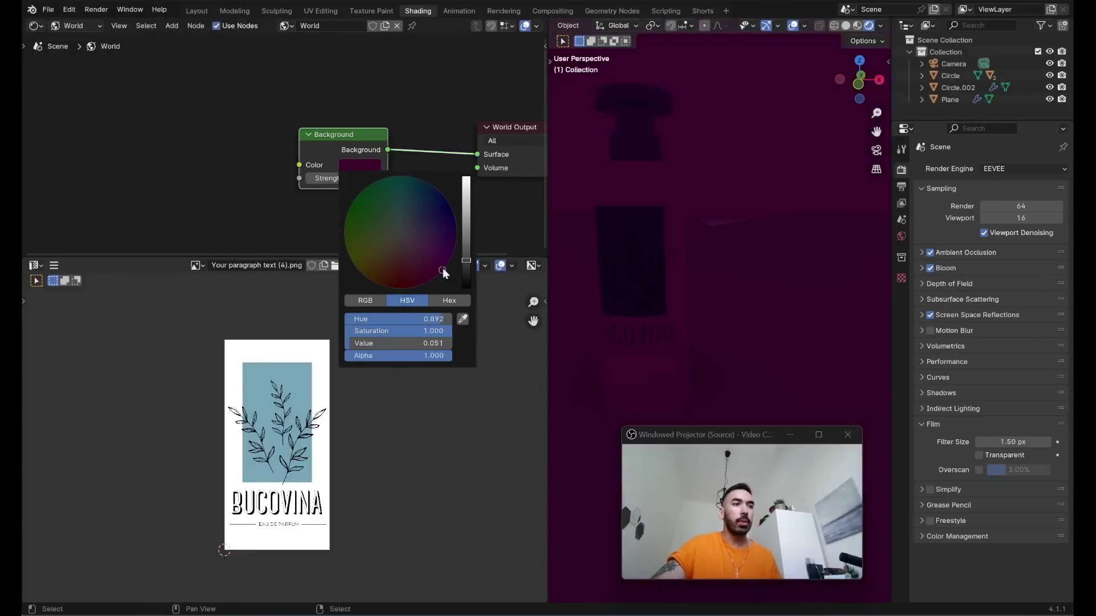
{"action": "key", "text": "ctrl+z"}
- Search the add-ons in the preferences for "node"
{"action": "left_click", "coordinate": [69, 9]}
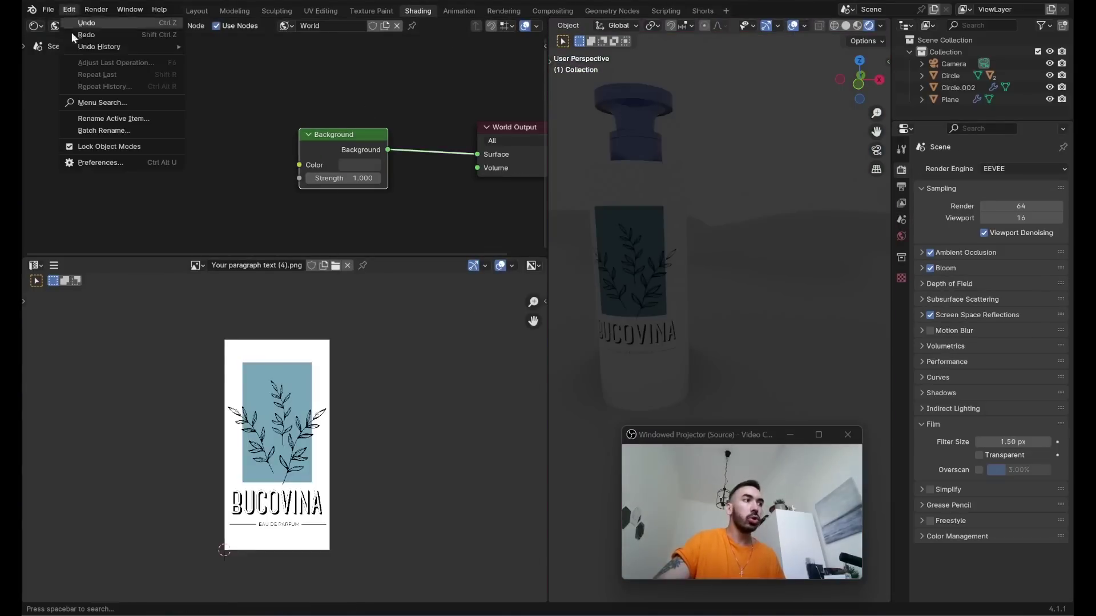
{"action": "left_click", "coordinate": [83, 162]}
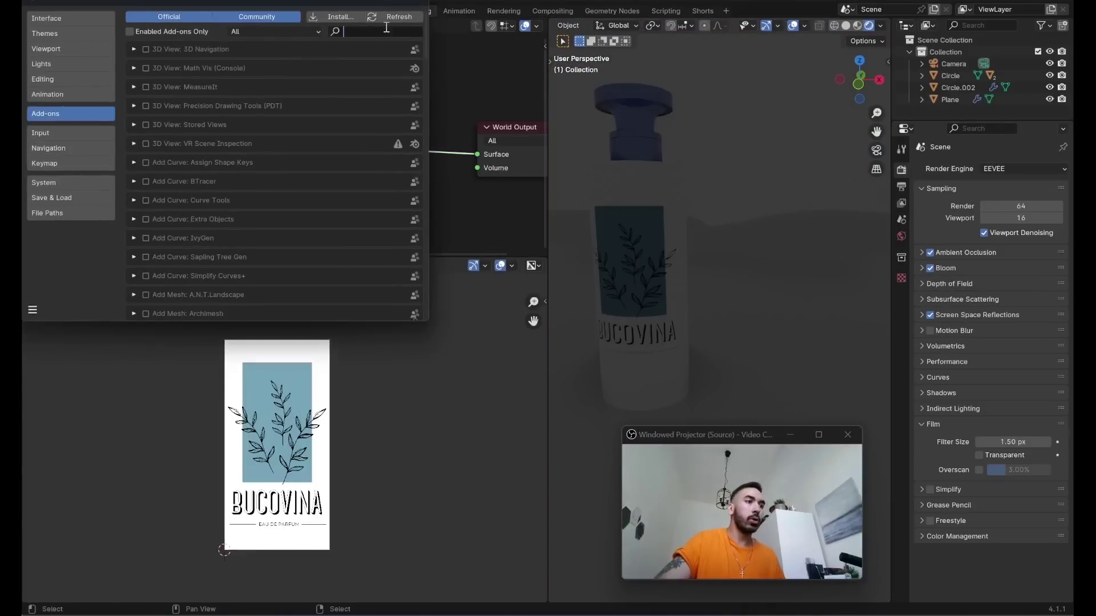
{"action": "type", "text": "node"}
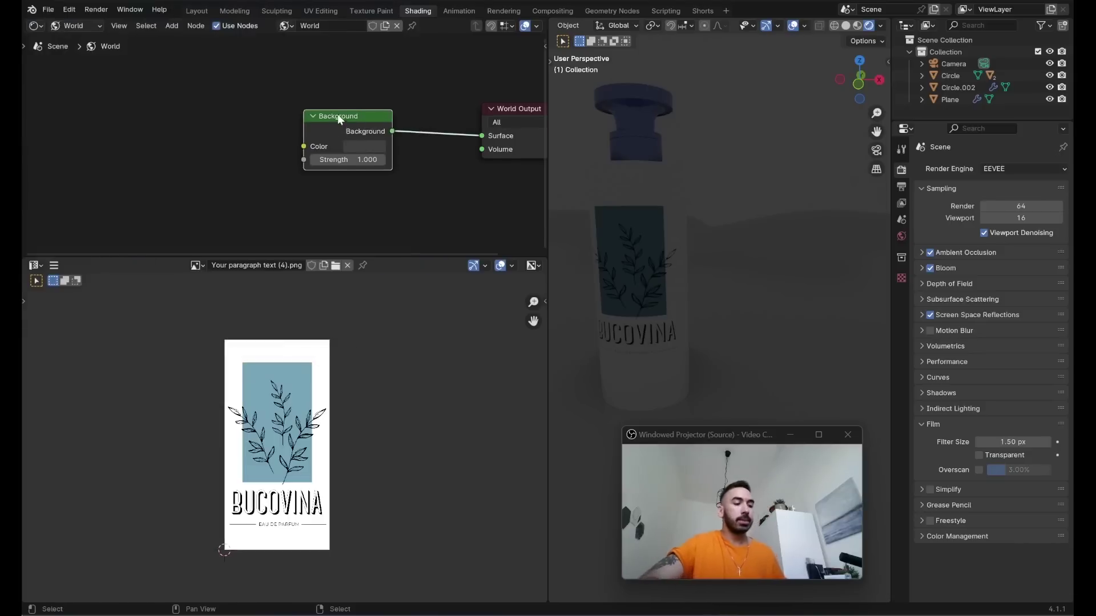
- Add an Environment Texture with mapping nodes to the world Background and load rosendal_park_sunset_puresky_4k.exr into it
{"action": "middle_click_drag", "start_coordinate": [337, 114], "coordinate": [461, 83]}
{"action": "key", "text": "ctrl+t"}
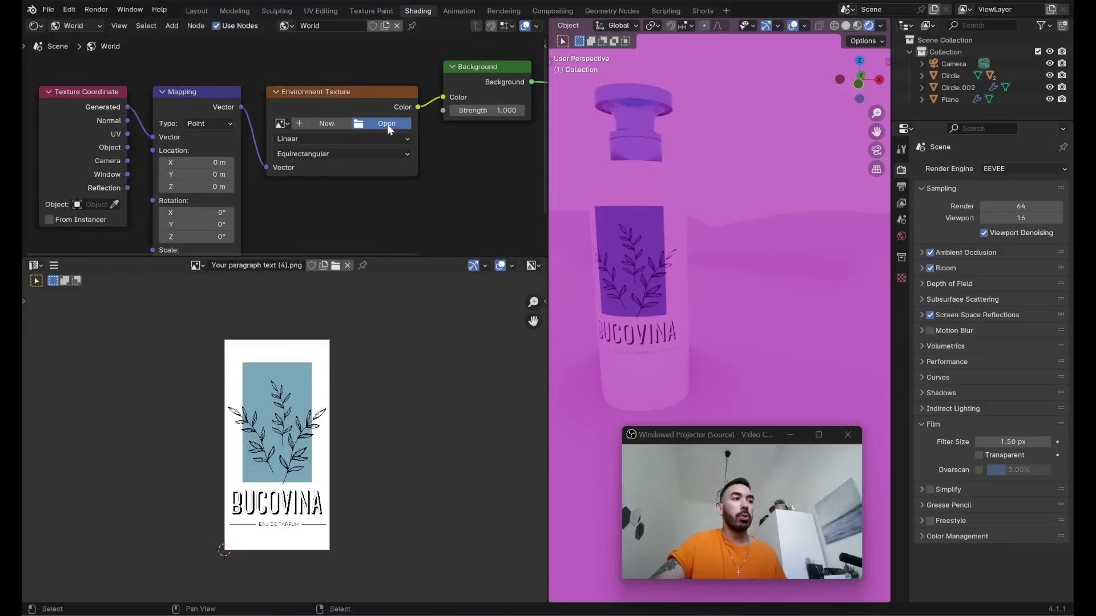
{"action": "left_click", "coordinate": [387, 125]}
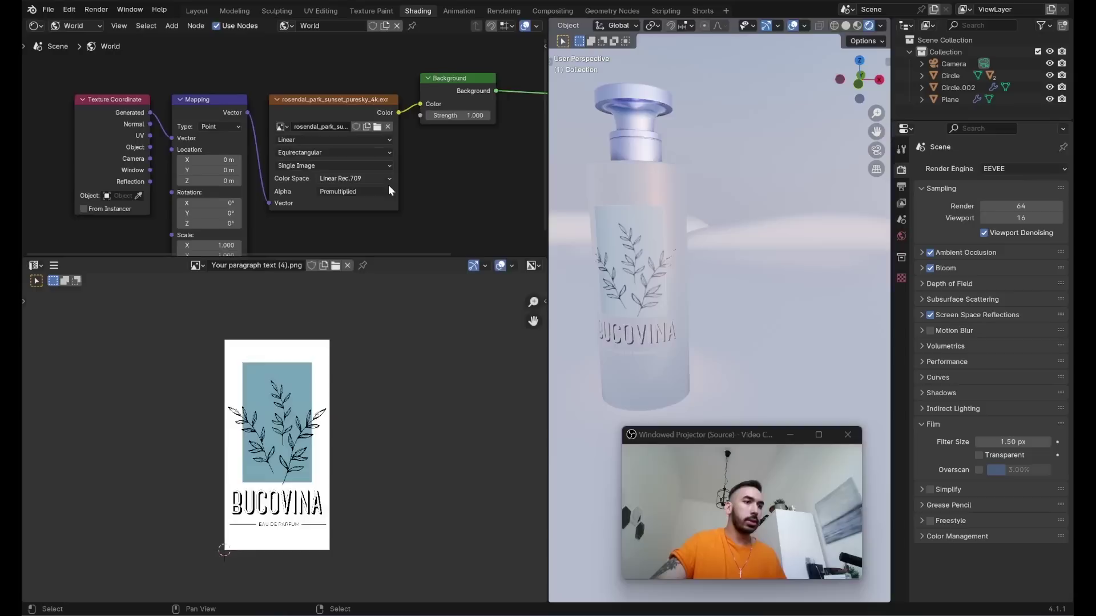
{"action": "middle_click_drag", "start_coordinate": [388, 185], "coordinate": [378, 180]}
{"action": "middle_click_drag", "start_coordinate": [308, 131], "coordinate": [300, 120]}
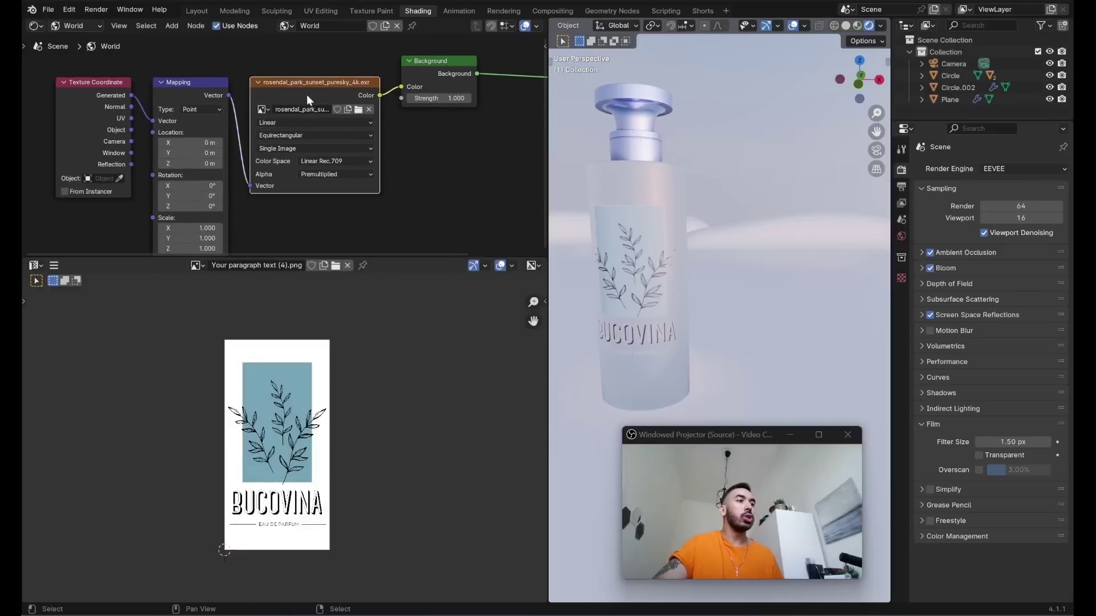
{"action": "left_click_drag", "start_coordinate": [307, 95], "coordinate": [310, 97]}
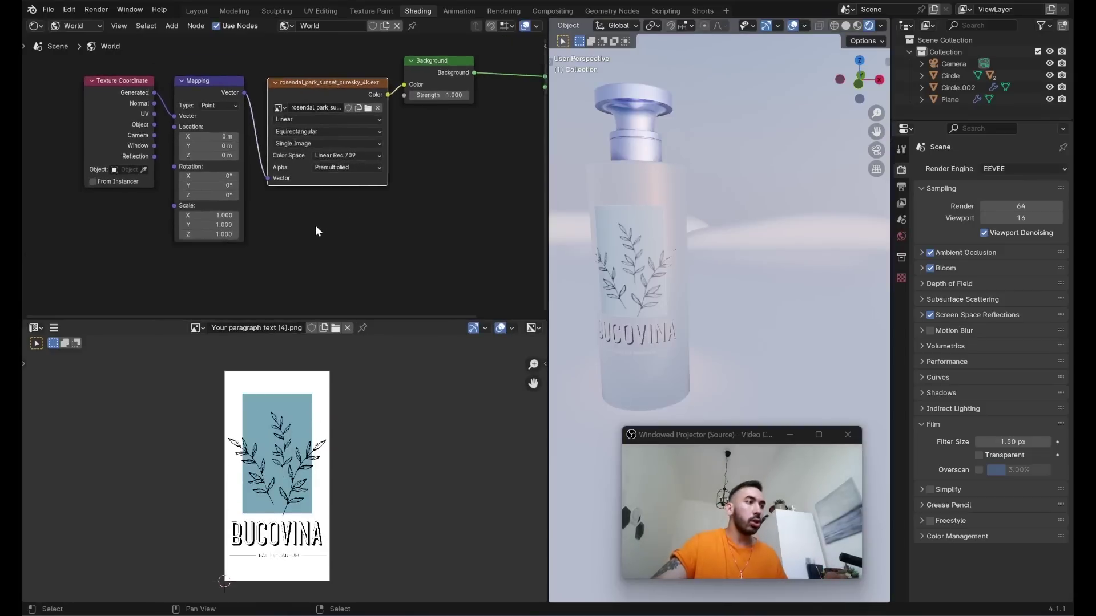
- Rotate the environment texture about Z with its Mapping node
{"action": "scroll", "coordinate": [268, 189], "scroll_direction": "up", "scroll_amount": 3}
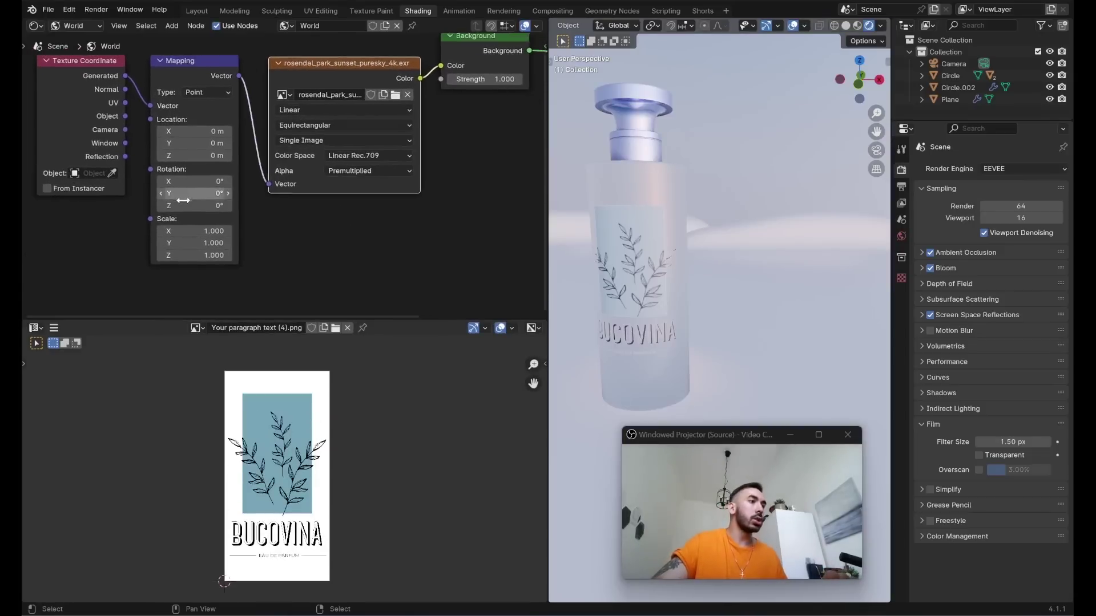
{"action": "middle_click_drag", "start_coordinate": [190, 159], "coordinate": [234, 175]}
{"action": "left_click_drag", "start_coordinate": [232, 222], "coordinate": [308, 222]}
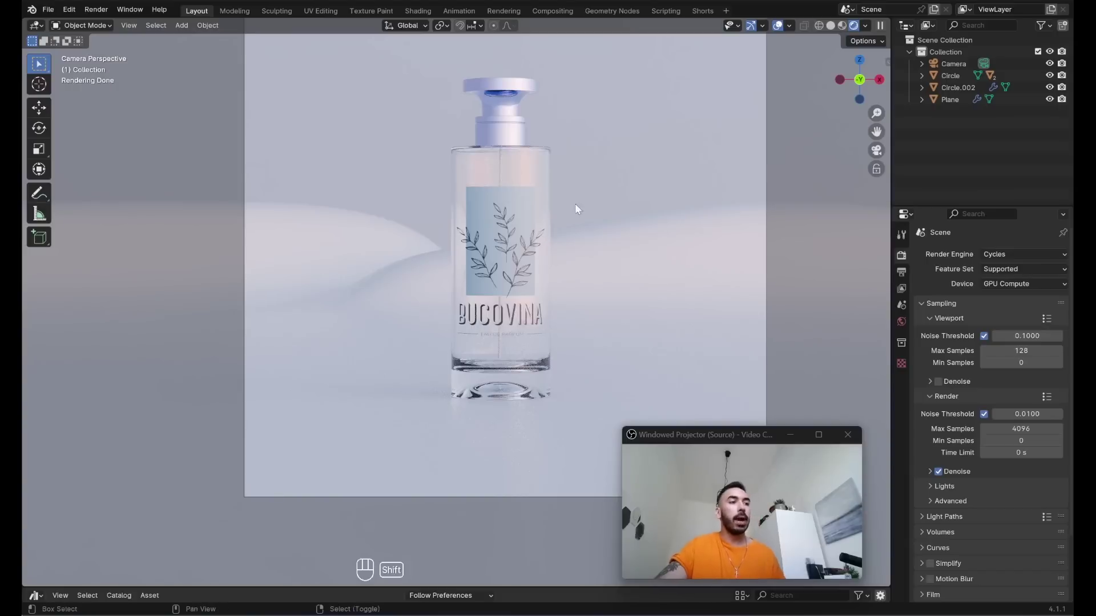
- Add a cube at the base of the bottle and give it a Mirror modifier
{"action": "middle_click_drag", "start_coordinate": [574, 204], "coordinate": [456, 282], "text": "shift"}
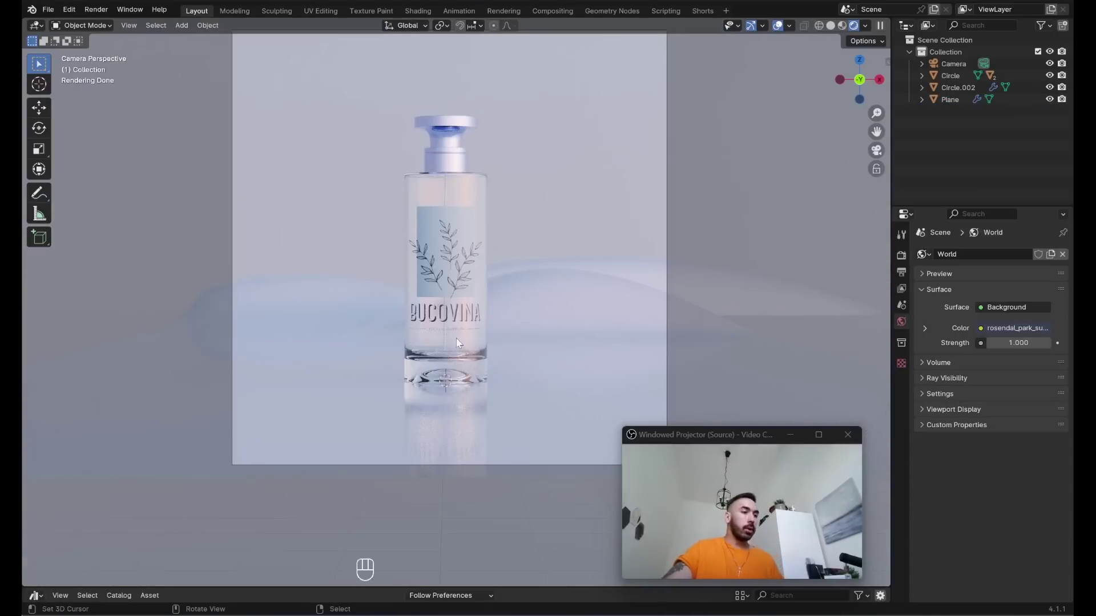
{"action": "key", "text": "shift+a"}
{"action": "mouse_move", "coordinate": [526, 321]}
{"action": "left_click", "coordinate": [556, 334]}
{"action": "key", "text": "ctrl+z"}
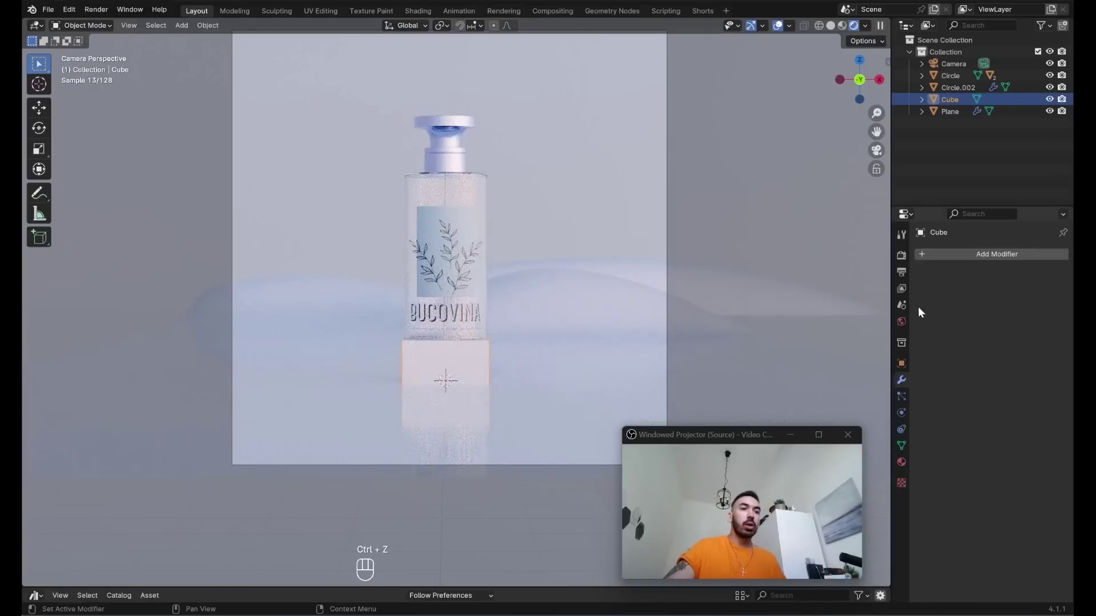
{"action": "left_click", "coordinate": [973, 254]}
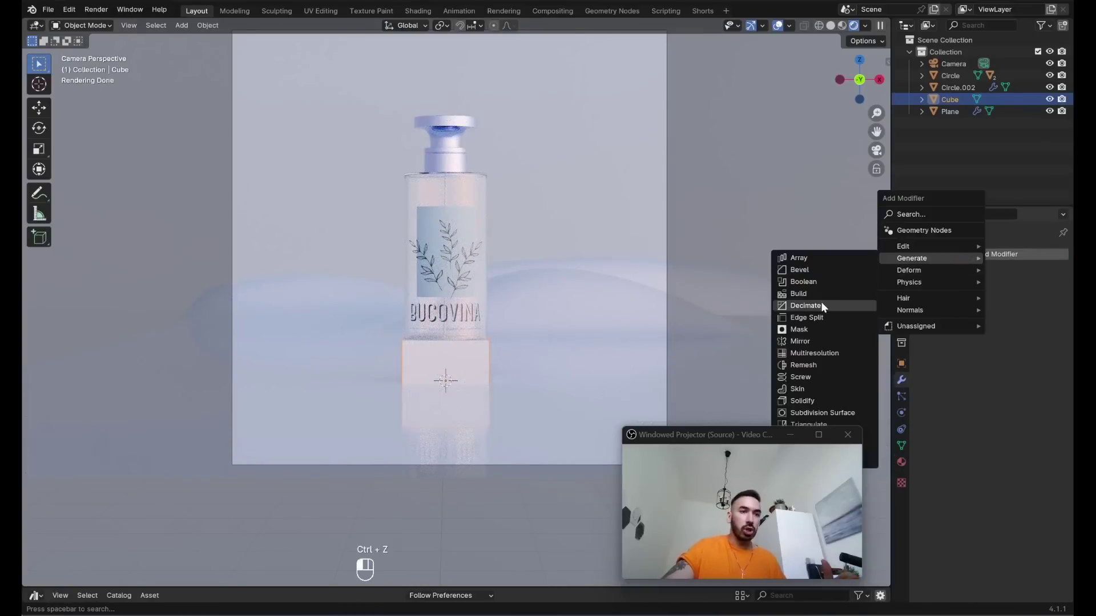
{"action": "left_click", "coordinate": [811, 340]}
- Move the cube's geometry about -6.55 m in X and 1.19 m in Z, and stretch it to about 6.5 times its height
{"action": "key", "text": "Tab"}
{"action": "key", "text": "g"}
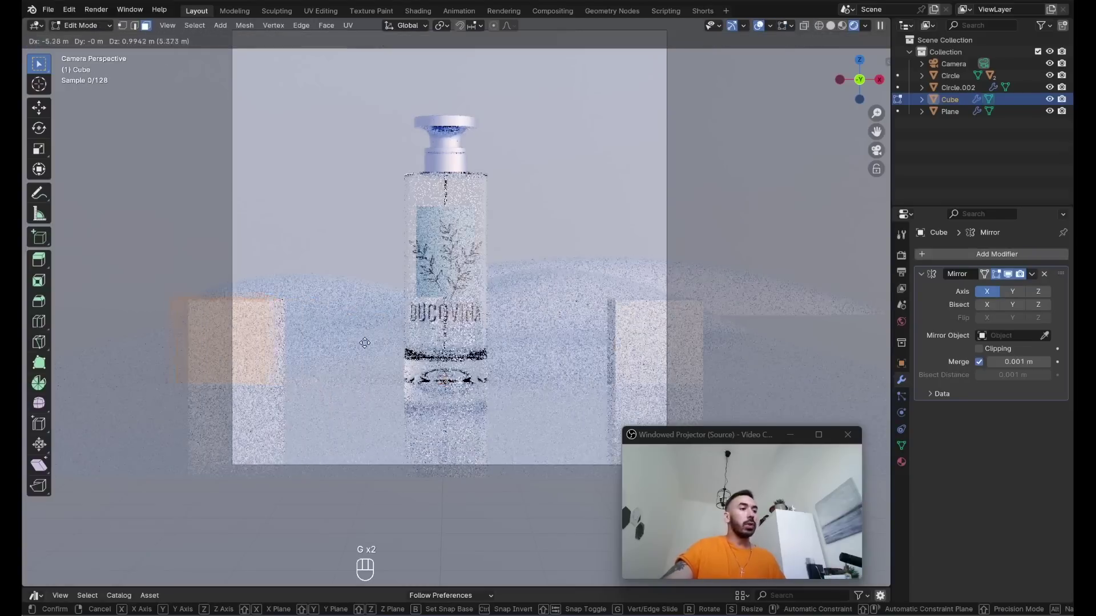
{"action": "left_click", "coordinate": [302, 341]}
{"action": "key", "text": "s"}
{"action": "key", "text": "z"}
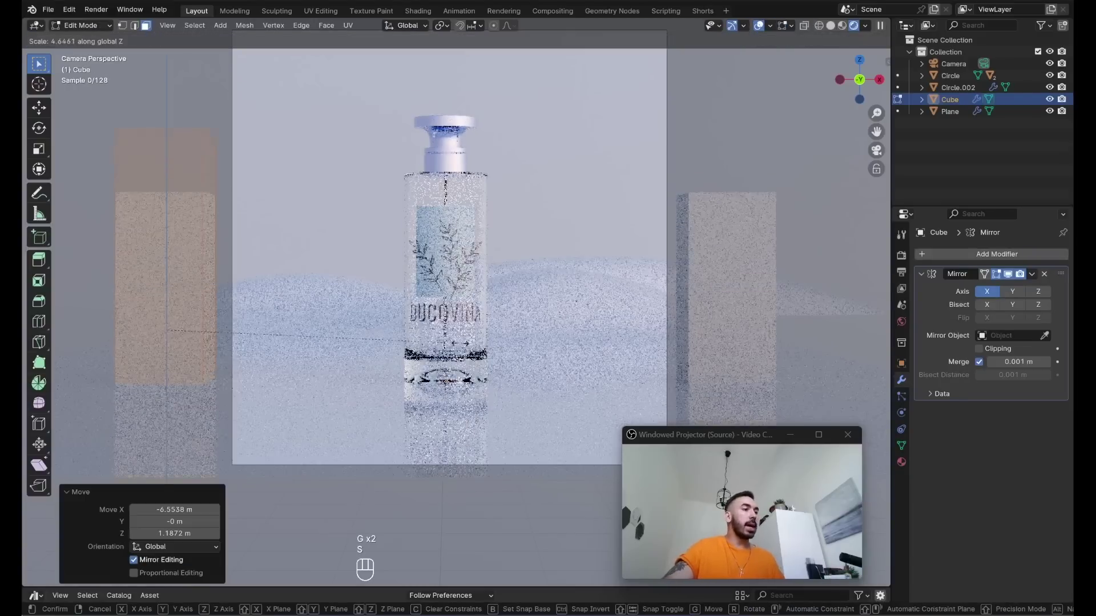
{"action": "left_click", "coordinate": [420, 132]}
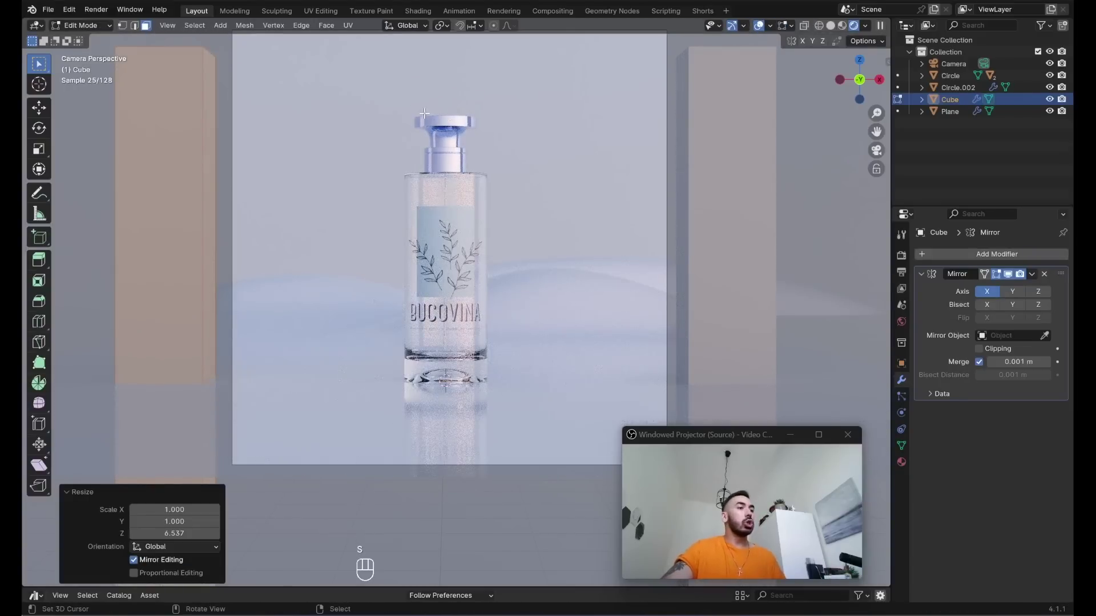
- Lengthen the mirrored blocks along Y and reposition them as side walls just outside the camera frame
{"action": "key", "text": "s"}
{"action": "key", "text": "y"}
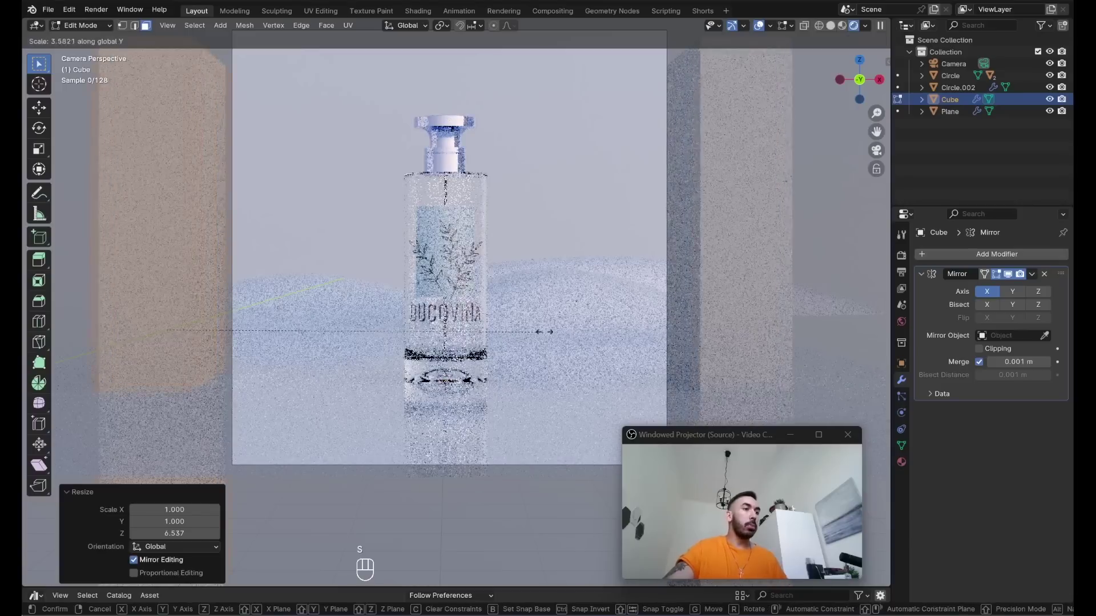
{"action": "left_click", "coordinate": [725, 317]}
{"action": "key", "text": "g"}
{"action": "left_click", "coordinate": [454, 153]}
{"action": "key", "text": "Tab"}
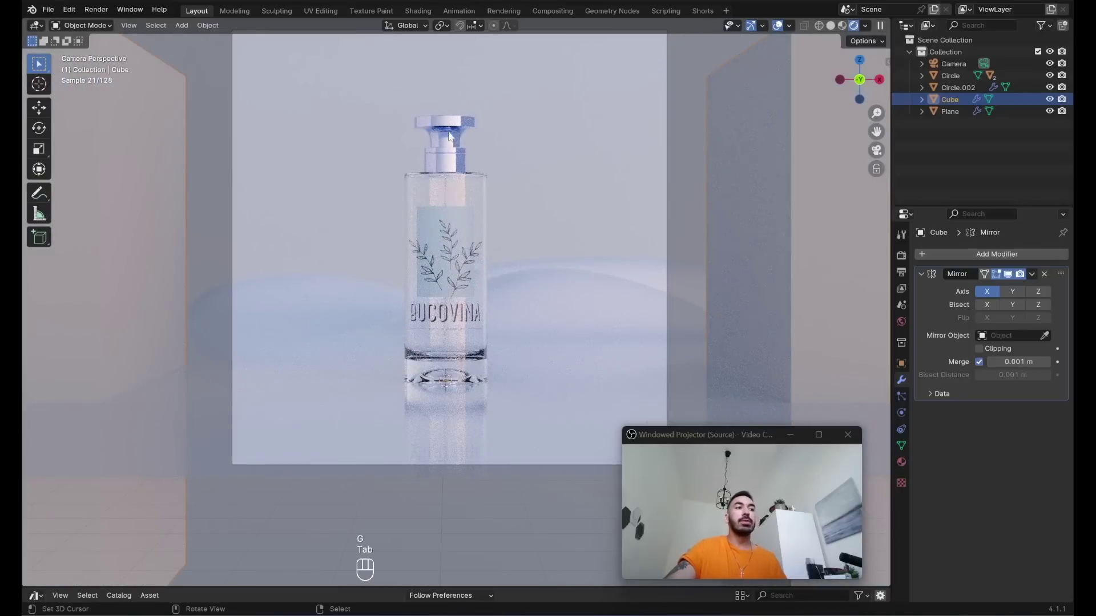
- Give the side blocks a new material with a dark blue base colour of hue 0.651, saturation 0.666 and value 0.111
{"action": "left_click", "coordinate": [901, 462]}
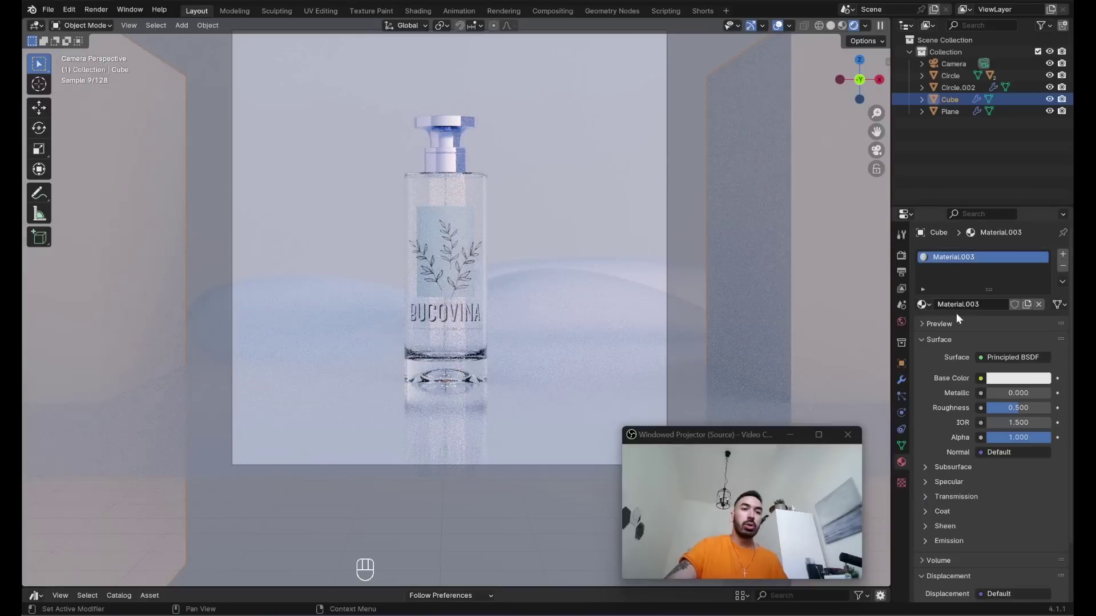
{"action": "left_click", "coordinate": [1020, 379]}
{"action": "left_click_drag", "start_coordinate": [1040, 194], "coordinate": [1041, 255]}
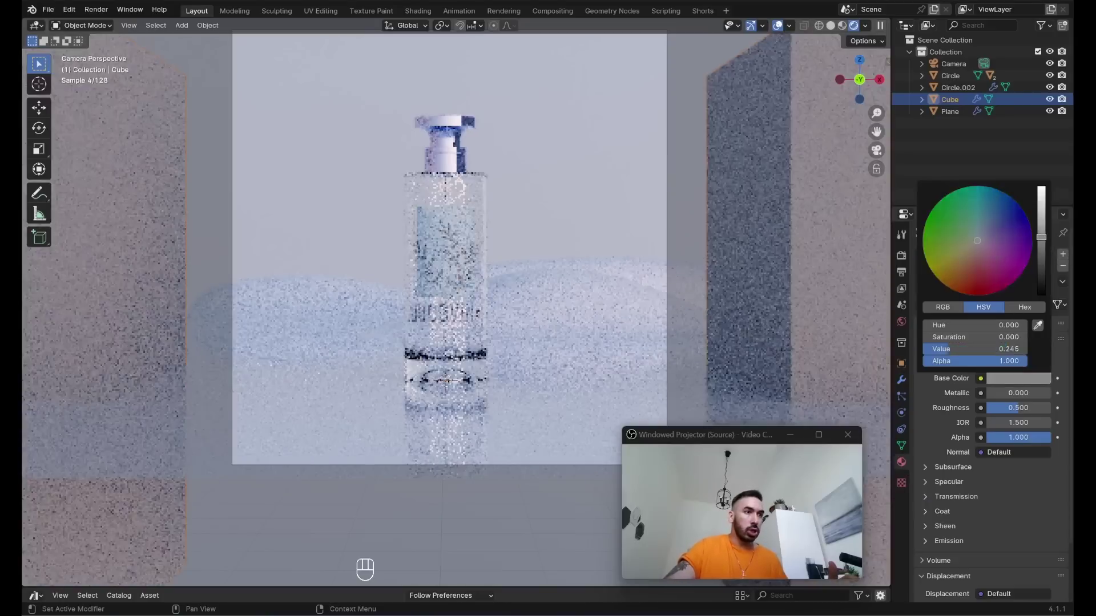
{"action": "left_click", "coordinate": [1017, 379]}
{"action": "left_click_drag", "start_coordinate": [977, 241], "coordinate": [995, 227]}
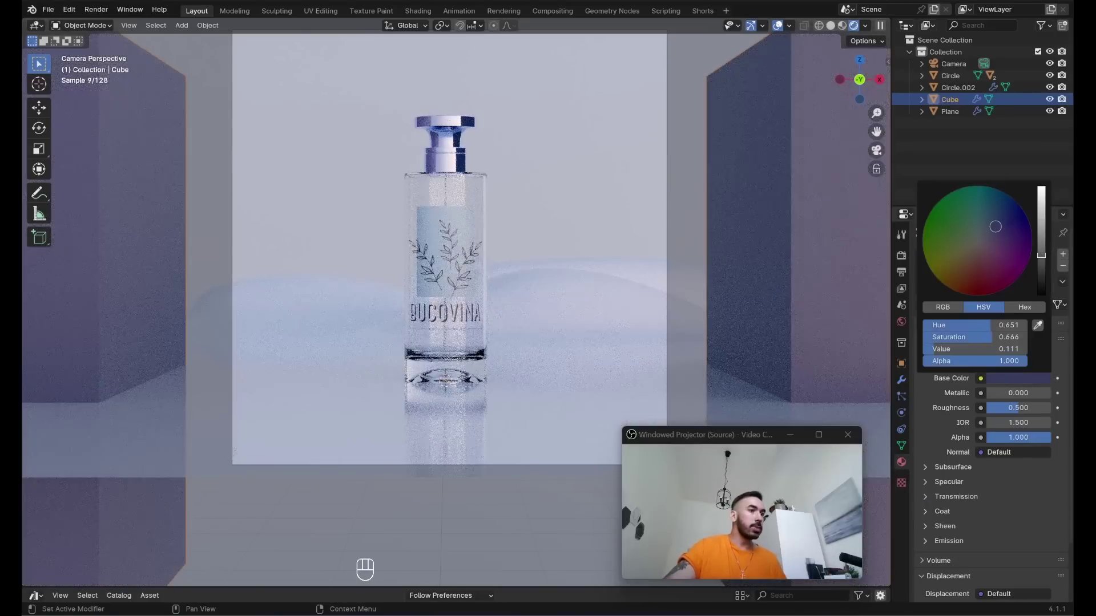
- Select the bottle and add an area light at its base
{"action": "left_click", "coordinate": [465, 255]}
{"action": "key", "text": "x"}
{"action": "key", "text": "x"}
{"action": "key", "text": "shift+s"}
{"action": "key", "text": "shift+a"}
{"action": "mouse_move", "coordinate": [464, 255]}
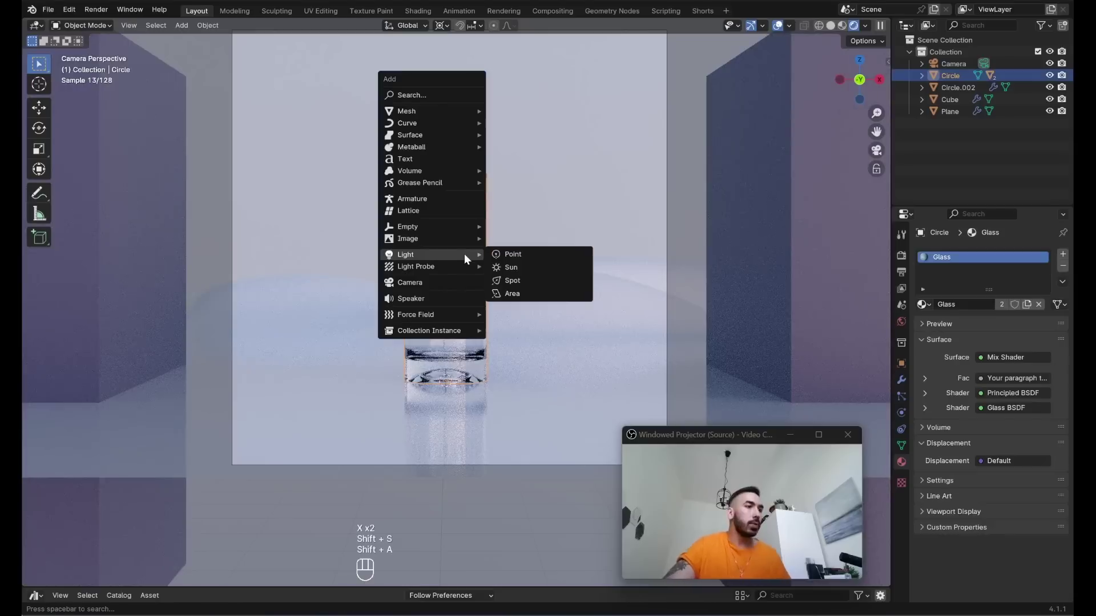
{"action": "left_click", "coordinate": [512, 293]}
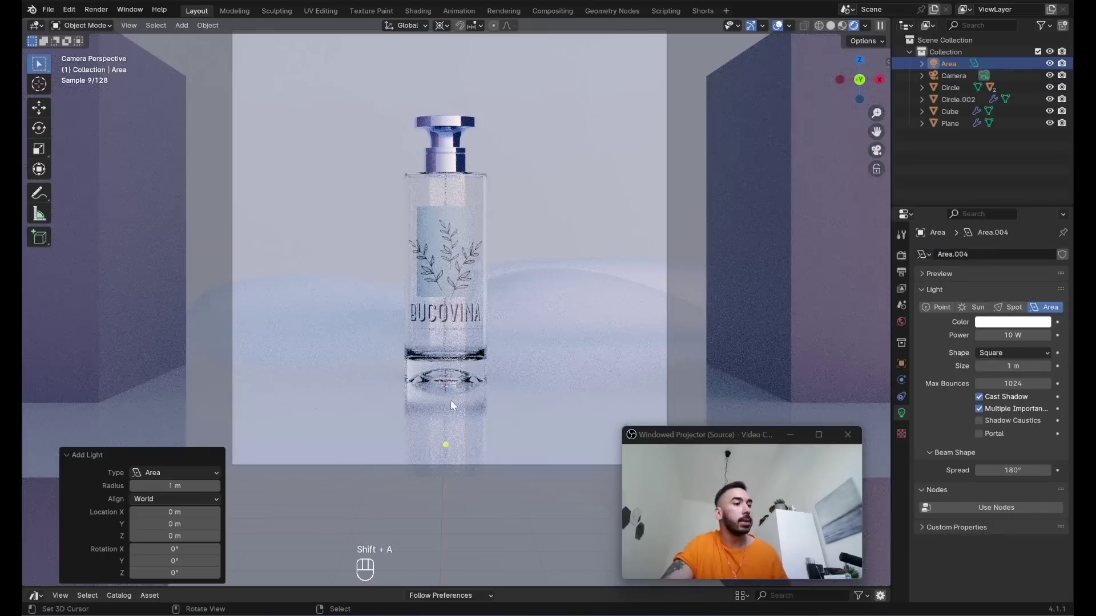
- Rotate the area light -82.1° about X and move it about 5.4 m along its local Z behind the bottle
{"action": "key", "text": "r"}
{"action": "key", "text": "x"}
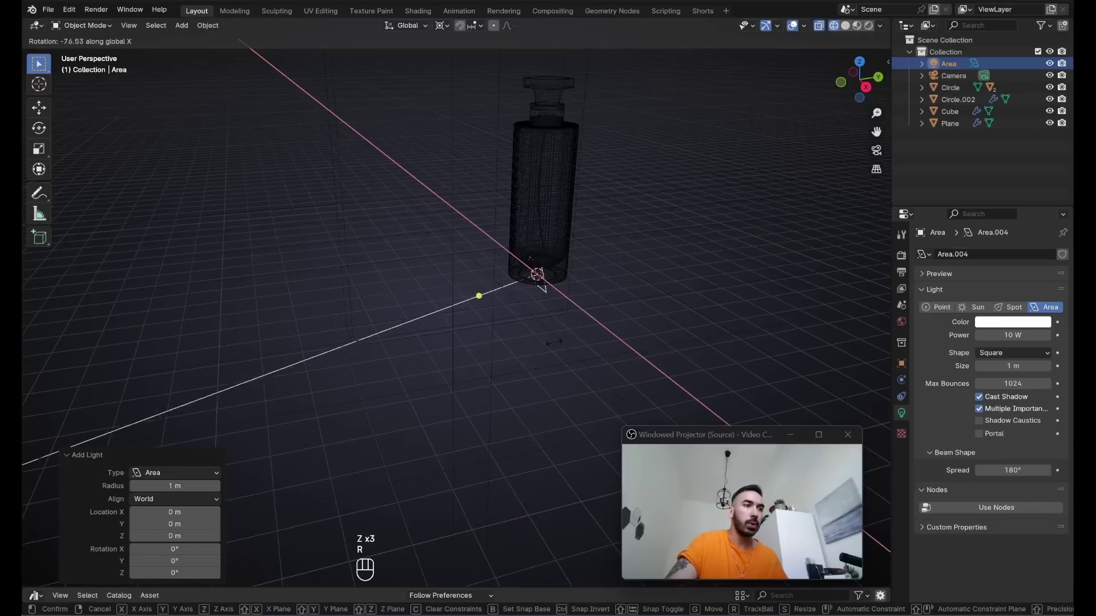
{"action": "left_click", "coordinate": [539, 336]}
{"action": "middle_click_drag", "start_coordinate": [539, 336], "coordinate": [512, 335]}
{"action": "key", "text": "g"}
{"action": "key", "text": "z"}
{"action": "key", "text": "z"}
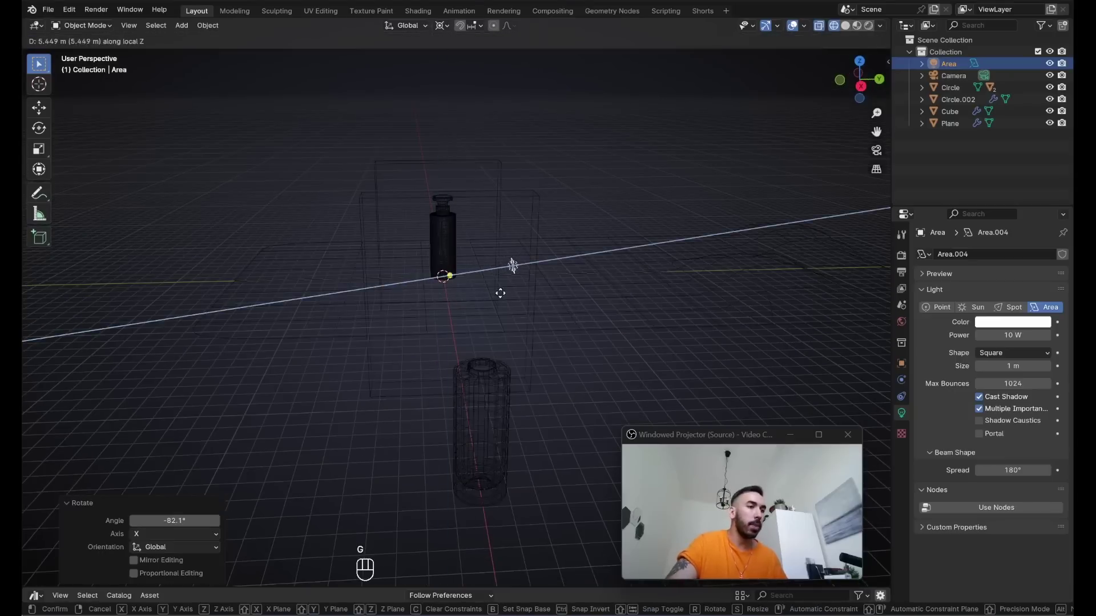
{"action": "left_click", "coordinate": [500, 293]}
{"action": "middle_click_drag", "start_coordinate": [500, 293], "coordinate": [584, 286]}
- Raise the area light to the bottle's mid-height, scale it uniformly by 2.774 and stretch it along Z into a tall rectangle
{"action": "key", "text": "KP_0"}
{"action": "key", "text": "g"}
{"action": "key", "text": "z"}
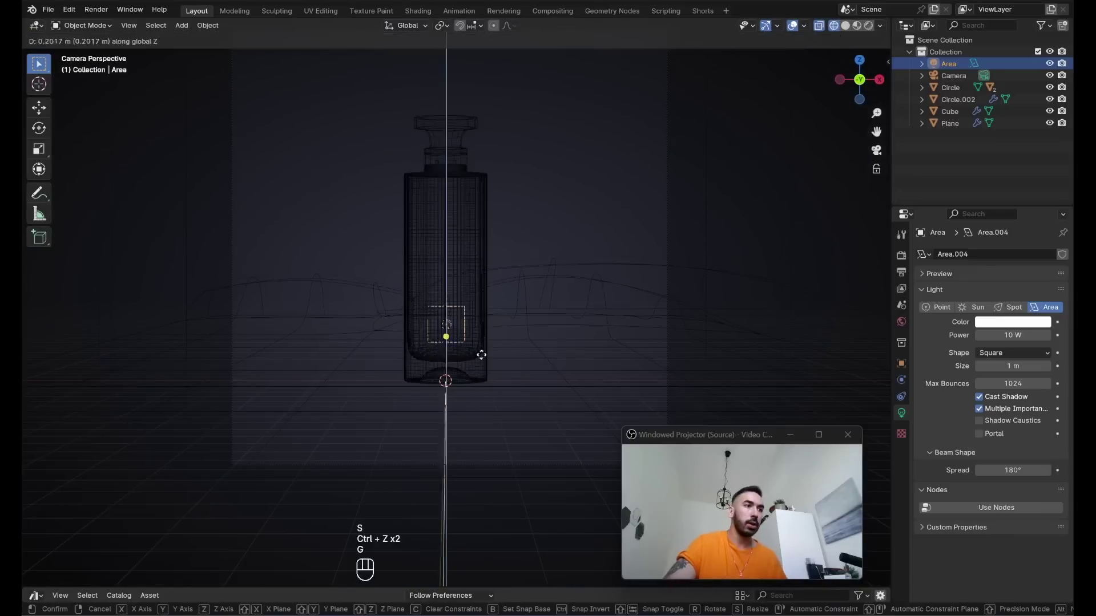
{"action": "left_click", "coordinate": [468, 281]}
{"action": "key", "text": "s"}
{"action": "left_click", "coordinate": [505, 290]}
{"action": "key", "text": "s"}
{"action": "key", "text": "z"}
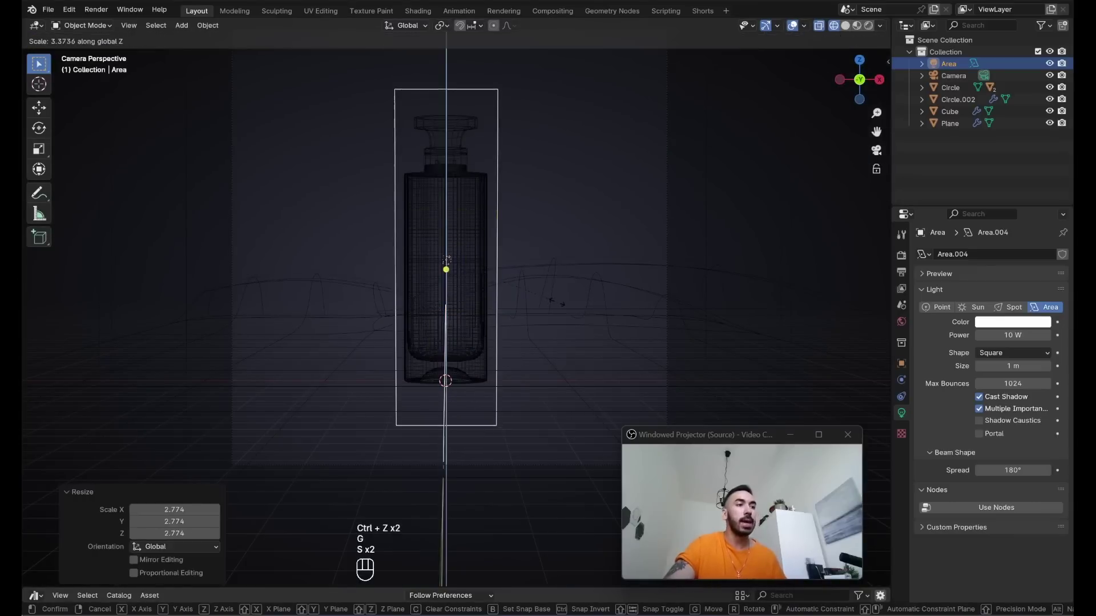
- Snap the 3D cursor to the bottle, reselect the area light and set the pivot point to the 3D cursor in rendered view
{"action": "key", "text": "shift+s"}
{"action": "key", "text": "ctrl+z"}
{"action": "key", "text": "shift+s"}
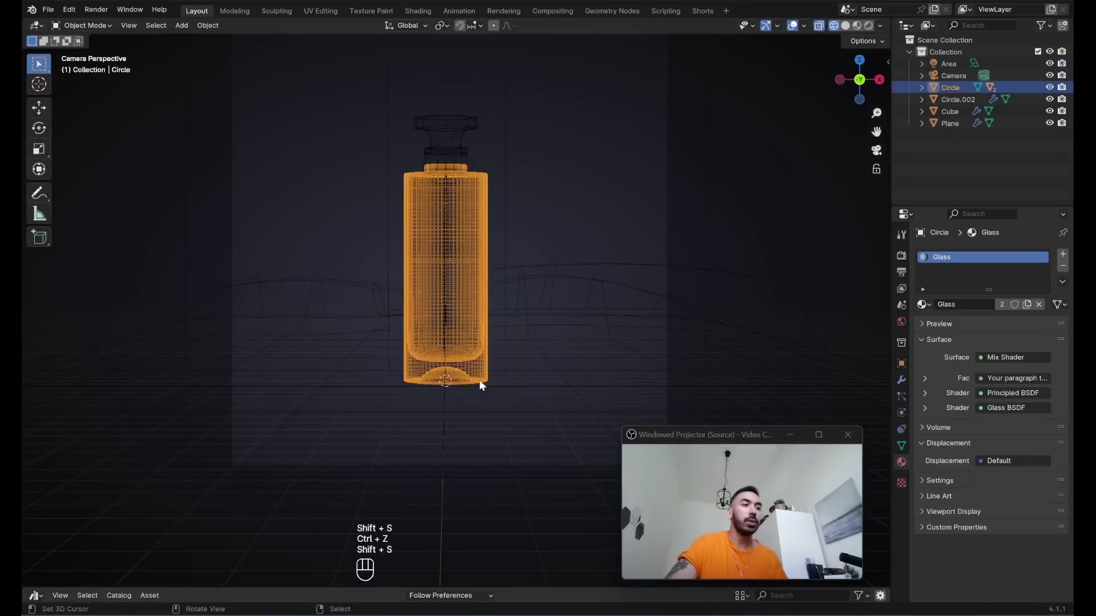
{"action": "left_click", "coordinate": [504, 153]}
{"action": "left_click", "coordinate": [868, 25]}
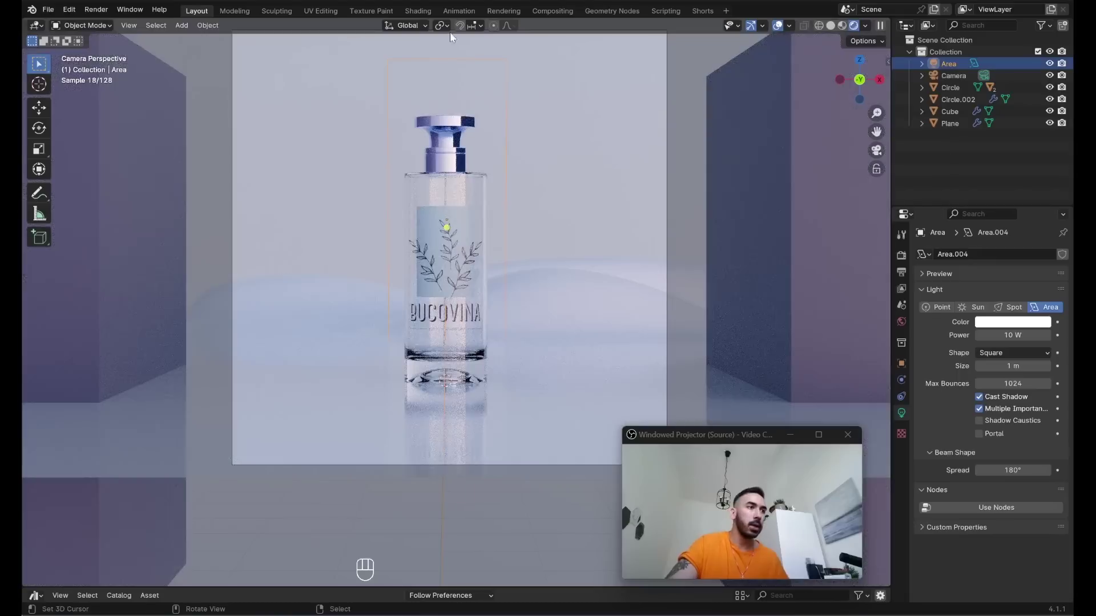
{"action": "left_click", "coordinate": [448, 26]}
{"action": "left_click", "coordinate": [457, 67]}
- Swing the area light around the bottle about global Z and tilt it -5.16° about its local X
{"action": "key", "text": "r"}
{"action": "key", "text": "z"}
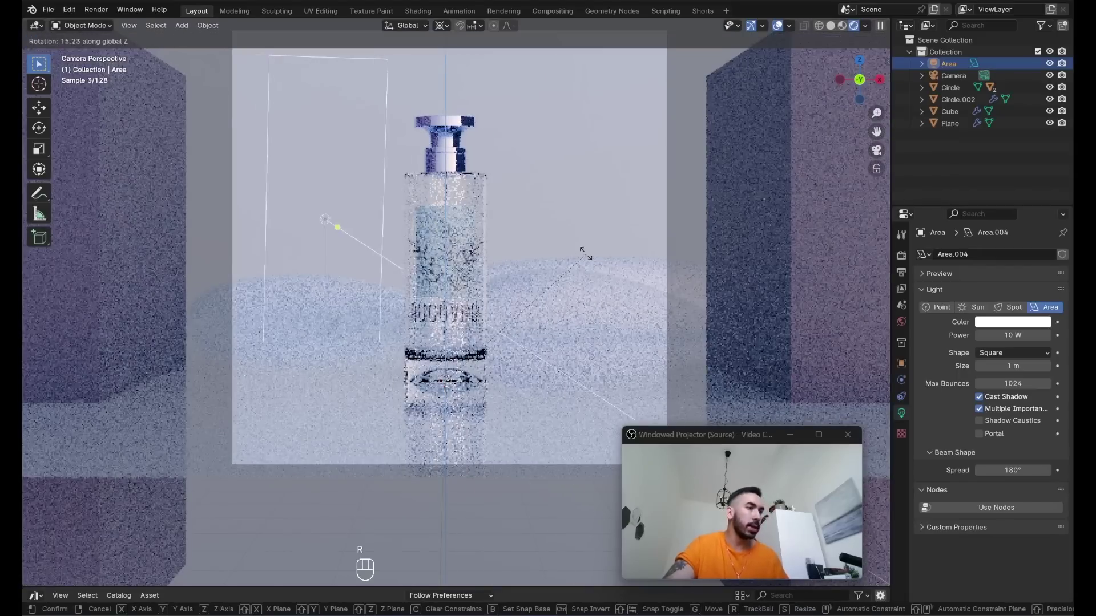
{"action": "key", "text": "x"}
{"action": "key", "text": "x"}
{"action": "left_click", "coordinate": [562, 208]}
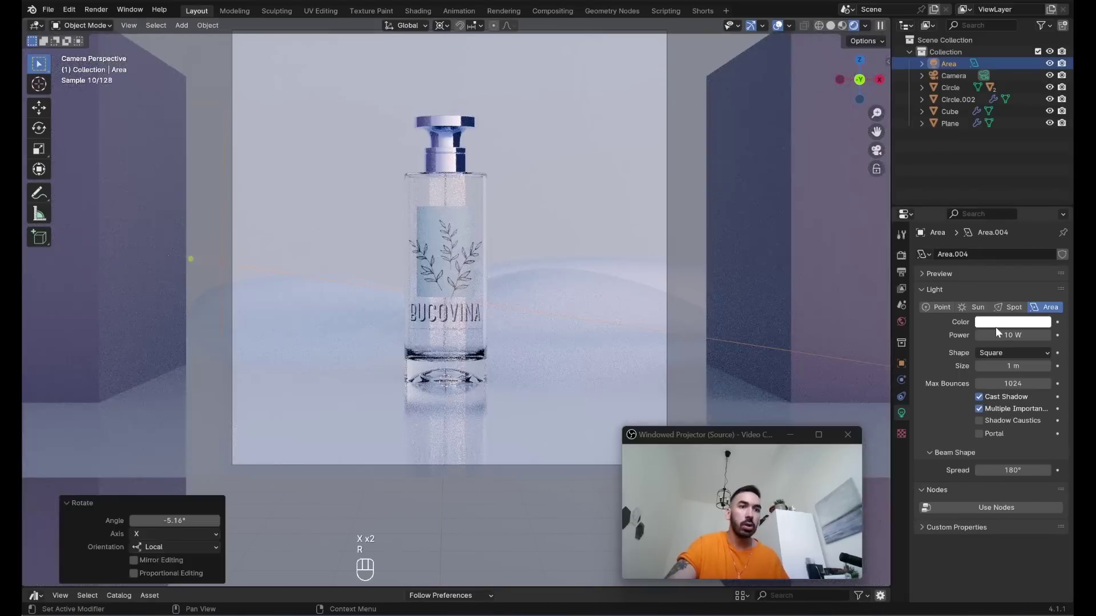
- Set the area light's power to 3000 W
{"action": "left_click", "coordinate": [997, 335]}
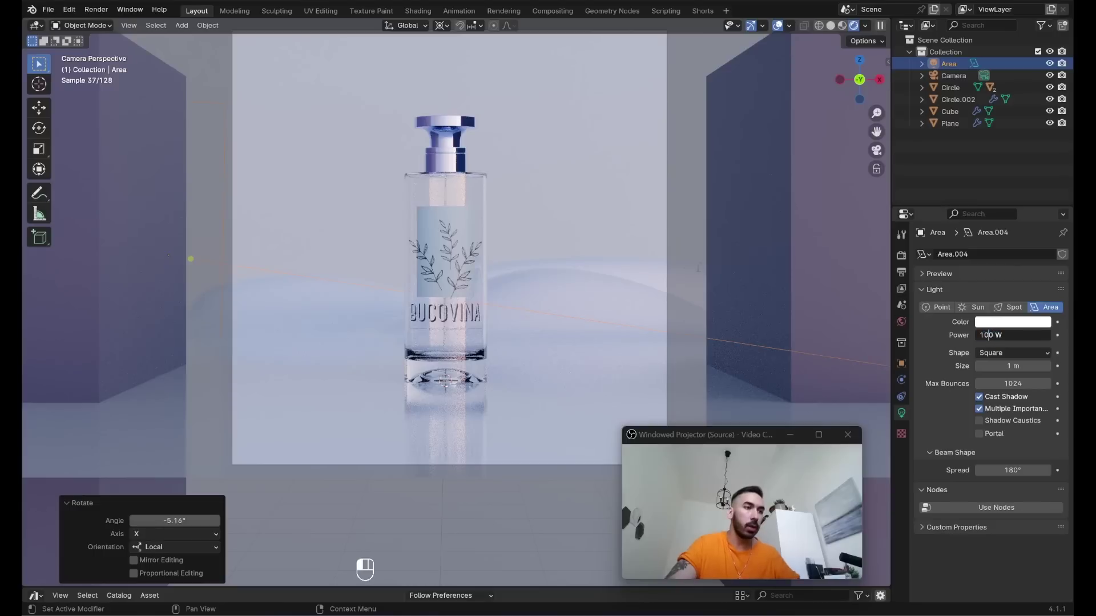
{"action": "type", "text": "0"}
{"action": "key", "text": "Return"}
{"action": "left_click", "coordinate": [984, 336]}
{"action": "left_click_drag", "start_coordinate": [984, 335], "coordinate": [929, 336]}
{"action": "type", "text": "3"}
{"action": "key", "text": "Return"}
- Scale the area light by 1.634 in X and Y, leaving Z out
{"action": "key", "text": "s"}
{"action": "key", "text": "shift+z"}
{"action": "left_click", "coordinate": [317, 300]}
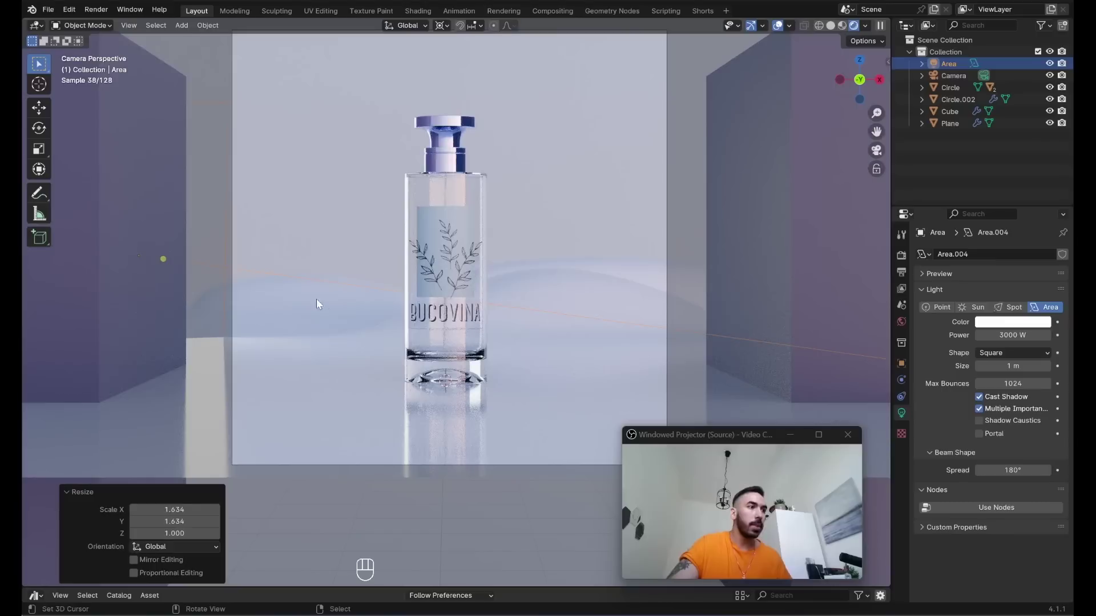
- Duplicate the area light twice in place and rotate each copy about Z to another side of the bottle
{"action": "key", "text": "shift+d"}
{"action": "key", "text": "r"}
{"action": "key", "text": "z"}
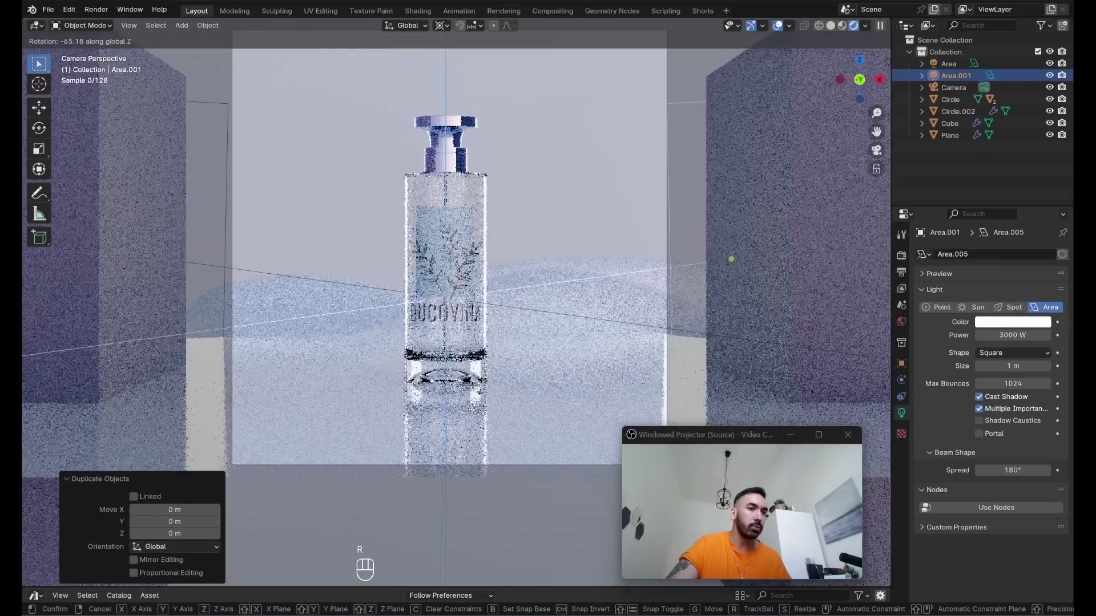
{"action": "left_click", "coordinate": [515, 246]}
{"action": "key", "text": "shift+d"}
{"action": "right_click", "coordinate": [516, 245]}
{"action": "key", "text": "r"}
{"action": "key", "text": "z"}
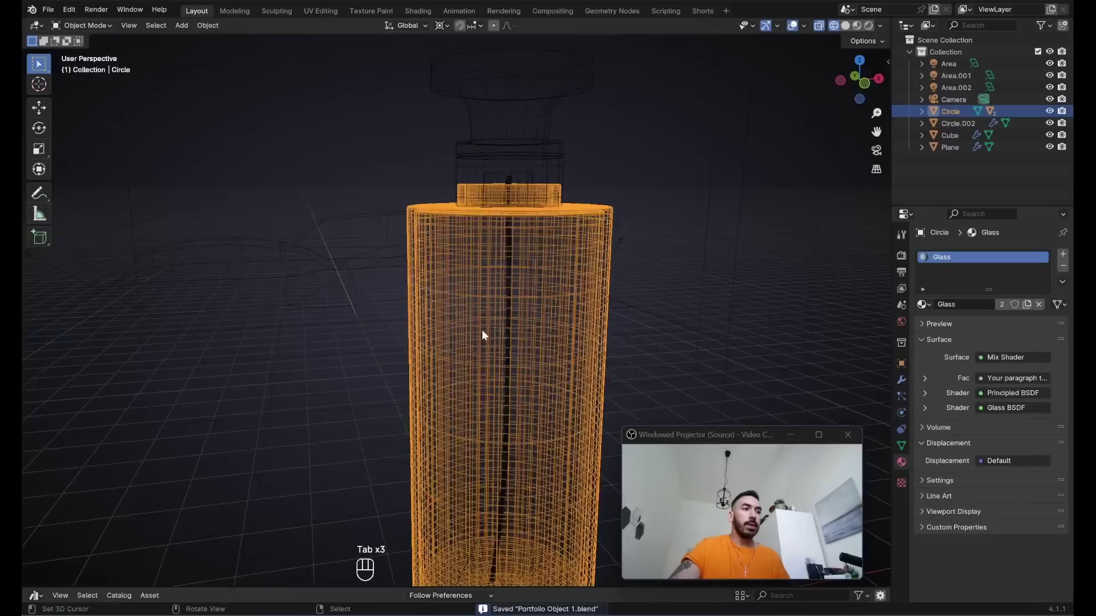
- Slide the upper edge loop of the bottle's inner wall by a factor of -0.480 and mark it as a seam
{"action": "middle_click_drag", "start_coordinate": [481, 330], "coordinate": [426, 265]}
{"action": "scroll", "coordinate": [467, 317], "scroll_direction": "up", "scroll_amount": 2}
{"action": "scroll", "coordinate": [467, 321], "scroll_direction": "up", "scroll_amount": 3}
{"action": "key", "text": "z"}
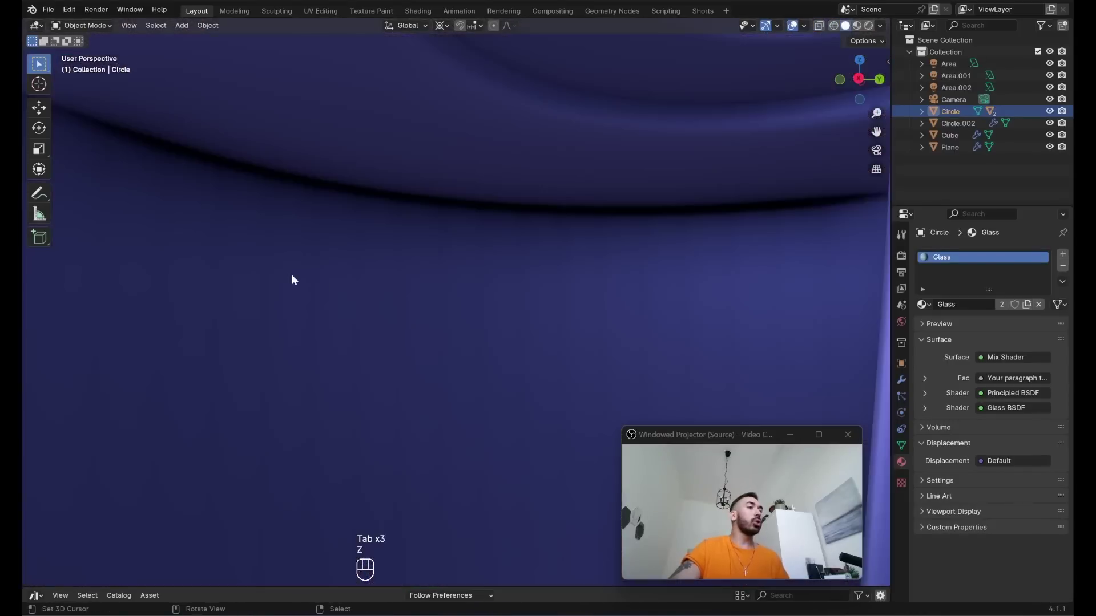
{"action": "key", "text": "Tab"}
{"action": "key", "text": "2"}
{"action": "middle_click_drag", "start_coordinate": [431, 331], "coordinate": [403, 320]}
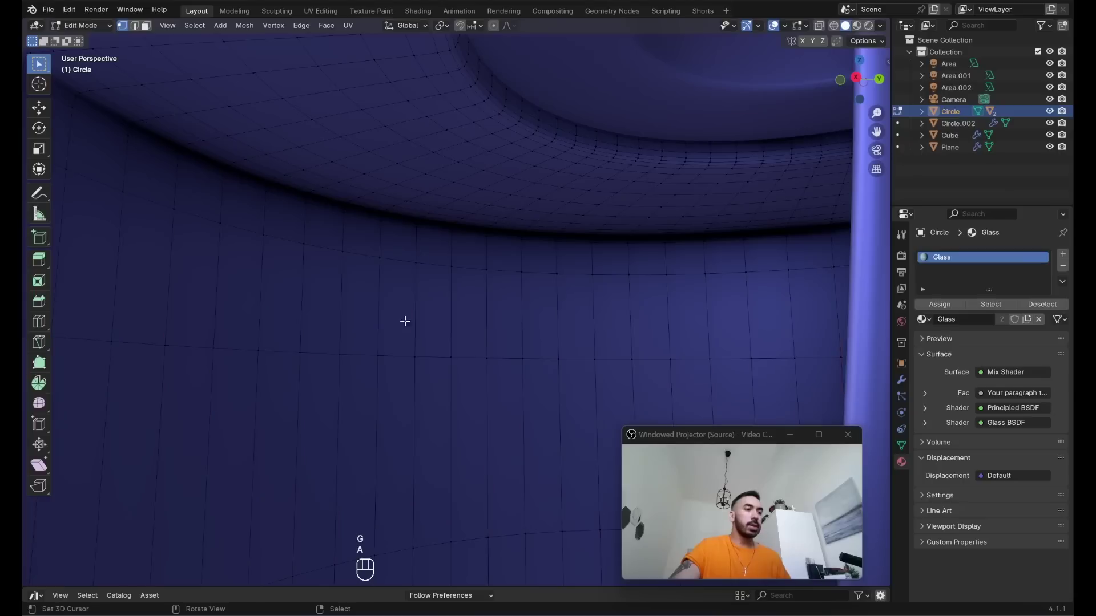
{"action": "left_click", "coordinate": [416, 379], "text": "alt"}
{"action": "key", "text": "g"}
{"action": "key", "text": "g"}
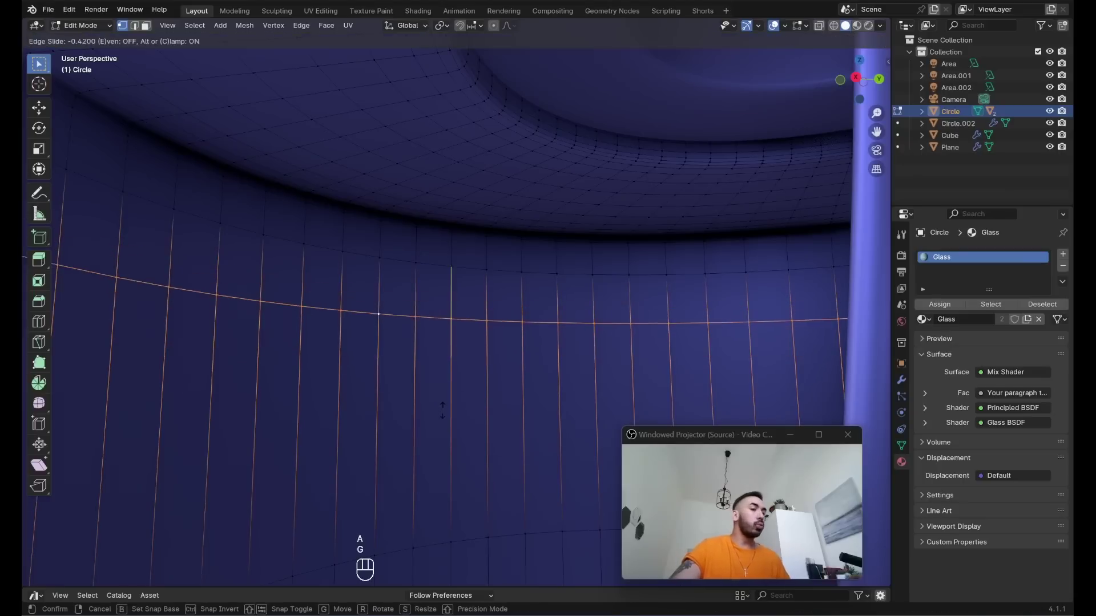
{"action": "left_click", "coordinate": [477, 347]}
{"action": "key", "text": "ctrl+e"}
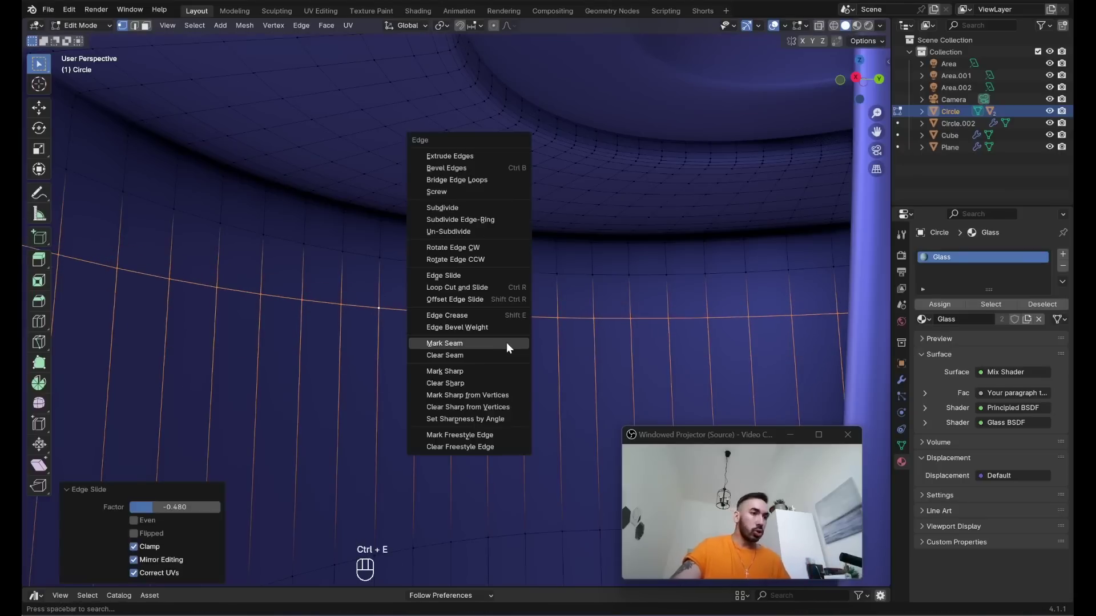
{"action": "left_click", "coordinate": [506, 343]}
- Select the inner faces below the seam, duplicate them in place and separate them into a new liquid object
{"action": "key", "text": "3"}
{"action": "key", "text": "a"}
{"action": "key", "text": "a"}
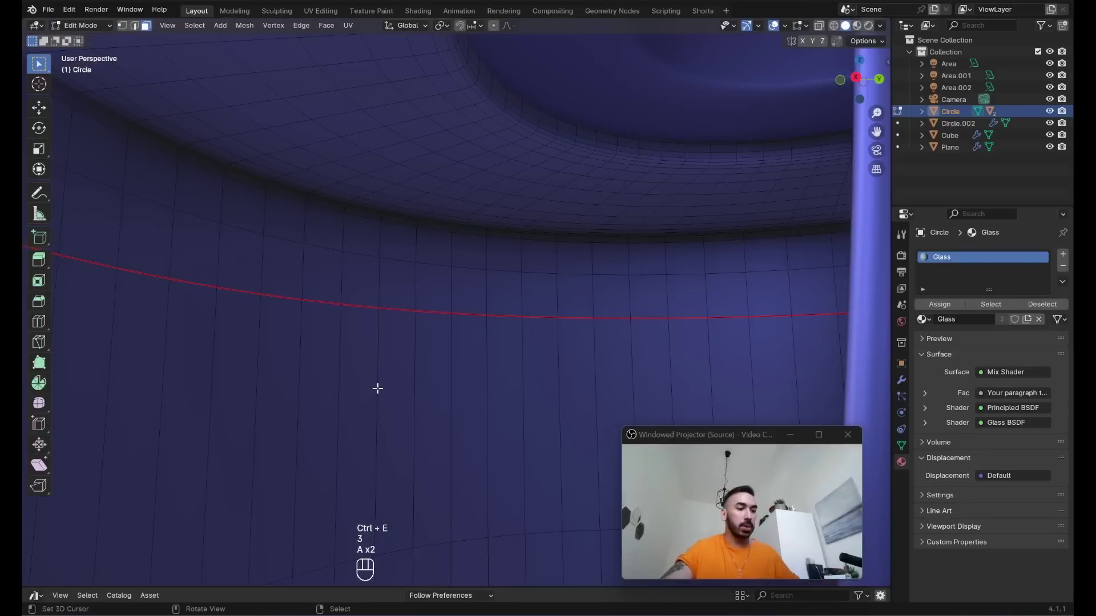
{"action": "key", "text": "l"}
{"action": "scroll", "coordinate": [389, 357], "scroll_direction": "down", "scroll_amount": 8}
{"action": "key", "text": "z"}
{"action": "key", "text": "shift+d"}
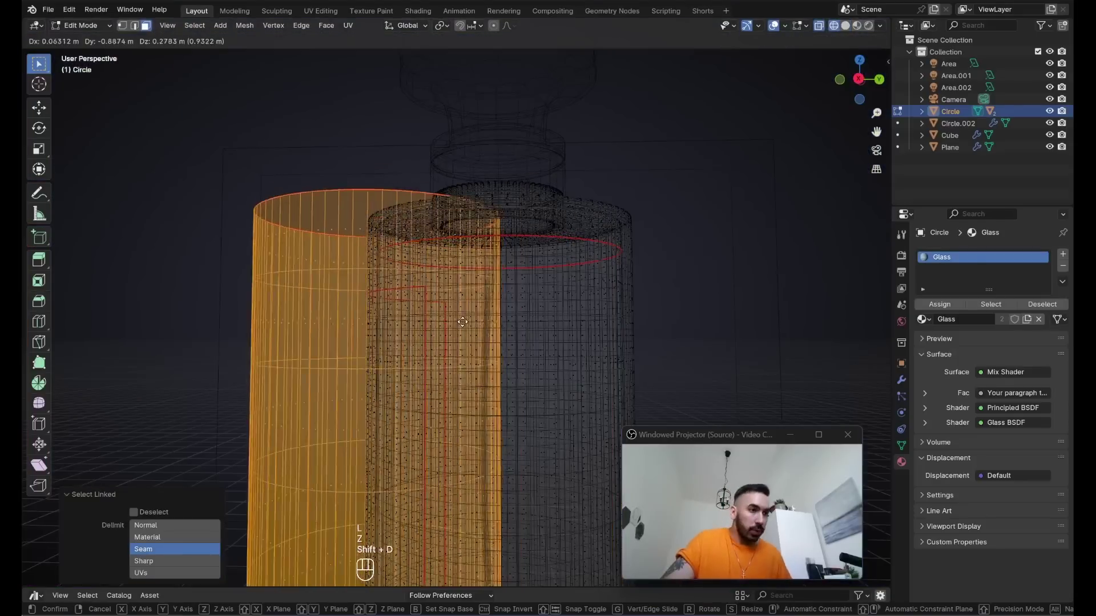
{"action": "right_click", "coordinate": [586, 285]}
{"action": "key", "text": "p"}
{"action": "left_click", "coordinate": [586, 286]}
- Fill the open top edge loop of the separated liquid mesh with a single face
{"action": "scroll", "coordinate": [584, 286], "scroll_direction": "up", "scroll_amount": 3}
{"action": "key", "text": "Tab"}
{"action": "right_click", "coordinate": [358, 237]}
{"action": "key", "text": "Tab"}
{"action": "key", "text": "a"}
{"action": "key", "text": "Tab"}
{"action": "key", "text": "Tab"}
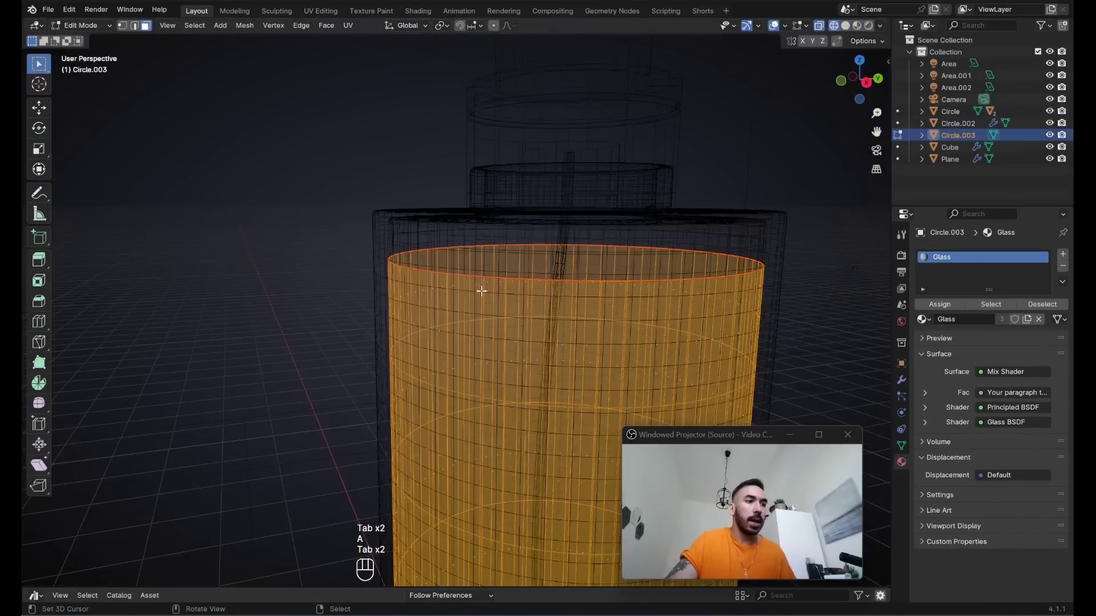
{"action": "scroll", "coordinate": [505, 303], "scroll_direction": "up", "scroll_amount": 3}
{"action": "key", "text": "1"}
{"action": "right_click", "coordinate": [399, 221], "text": "alt"}
{"action": "key", "text": "f"}
- Inset the liquid's top face by about 0.118 m
{"action": "scroll", "coordinate": [323, 300], "scroll_direction": "up", "scroll_amount": 4}
{"action": "middle_click_drag", "start_coordinate": [249, 305], "coordinate": [259, 314]}
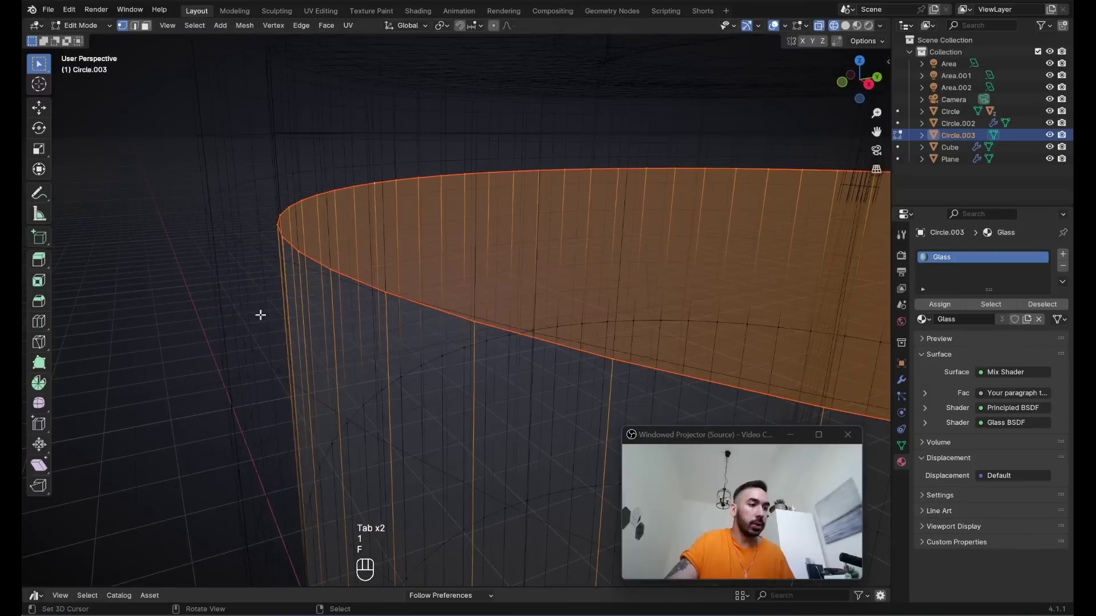
{"action": "key", "text": "i"}
{"action": "left_click", "coordinate": [279, 350]}
- Delete the inset's inner face and close the opening with Grid Fill
{"action": "scroll", "coordinate": [279, 350], "scroll_direction": "down", "scroll_amount": 3}
{"action": "key", "text": "x"}
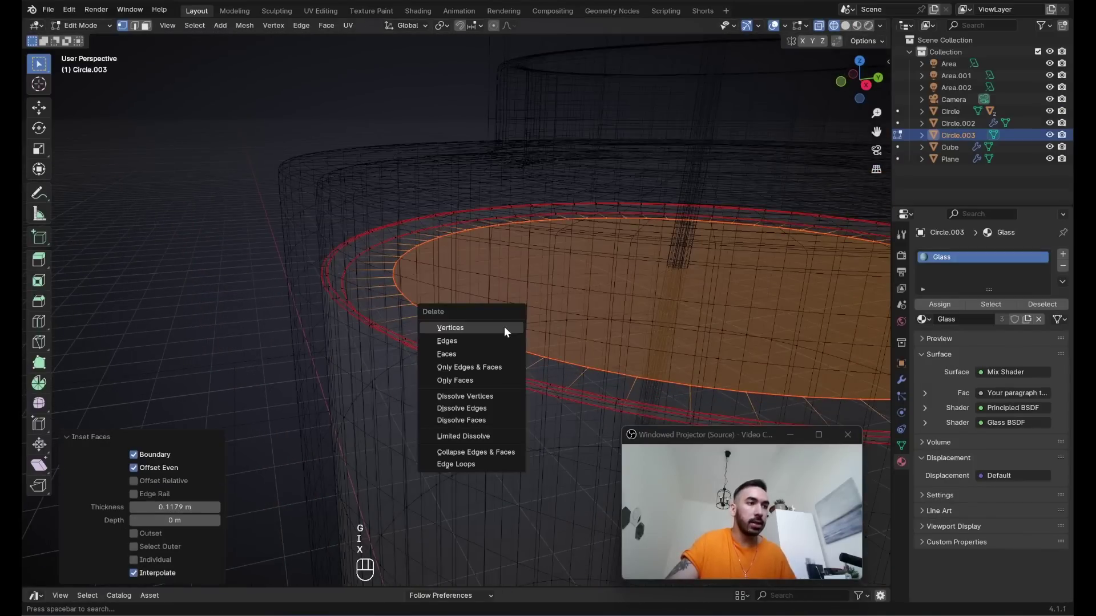
{"action": "left_click", "coordinate": [469, 355]}
{"action": "key", "text": "1"}
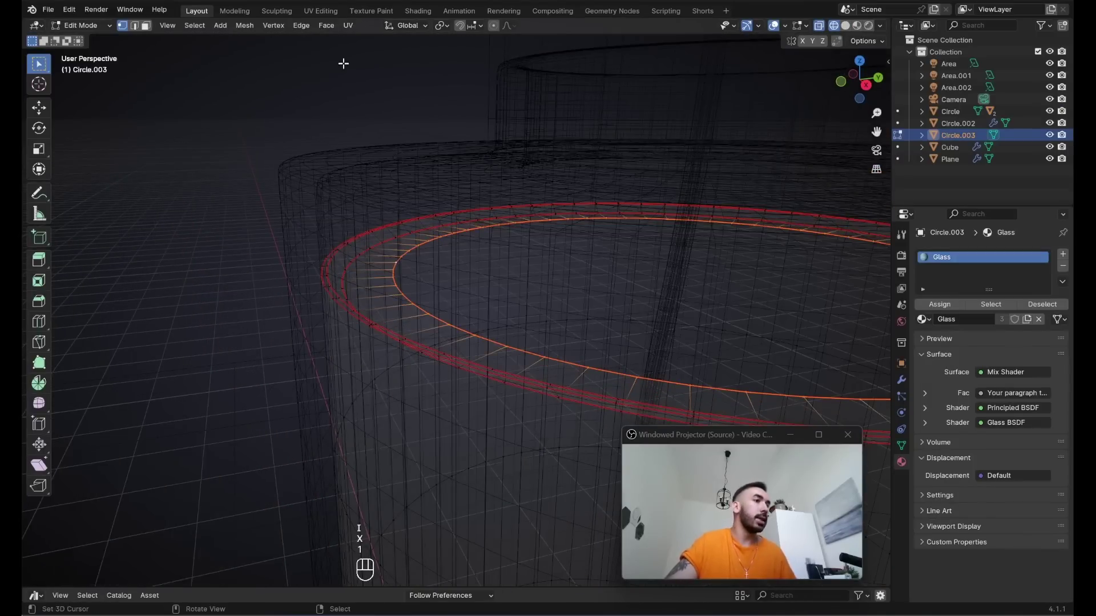
{"action": "left_click", "coordinate": [326, 25]}
{"action": "left_click", "coordinate": [388, 166]}
{"action": "key", "text": "Tab"}
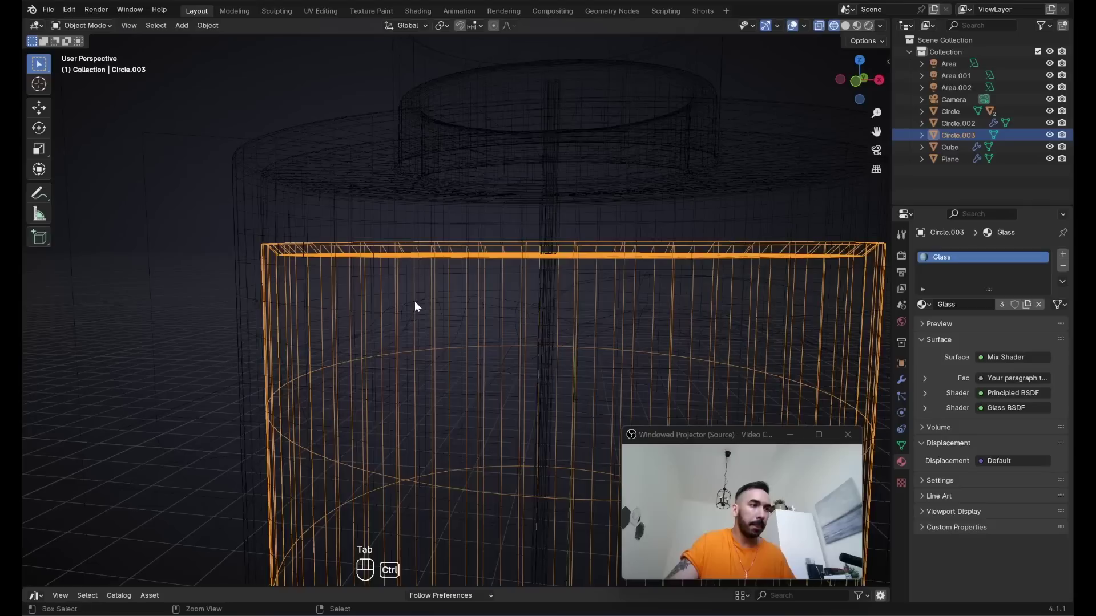
- Give the liquid a level 2 subdivision and slightly offset its whole mesh along the normals with Shrink/Fatten
{"action": "key", "text": "ctrl+1"}
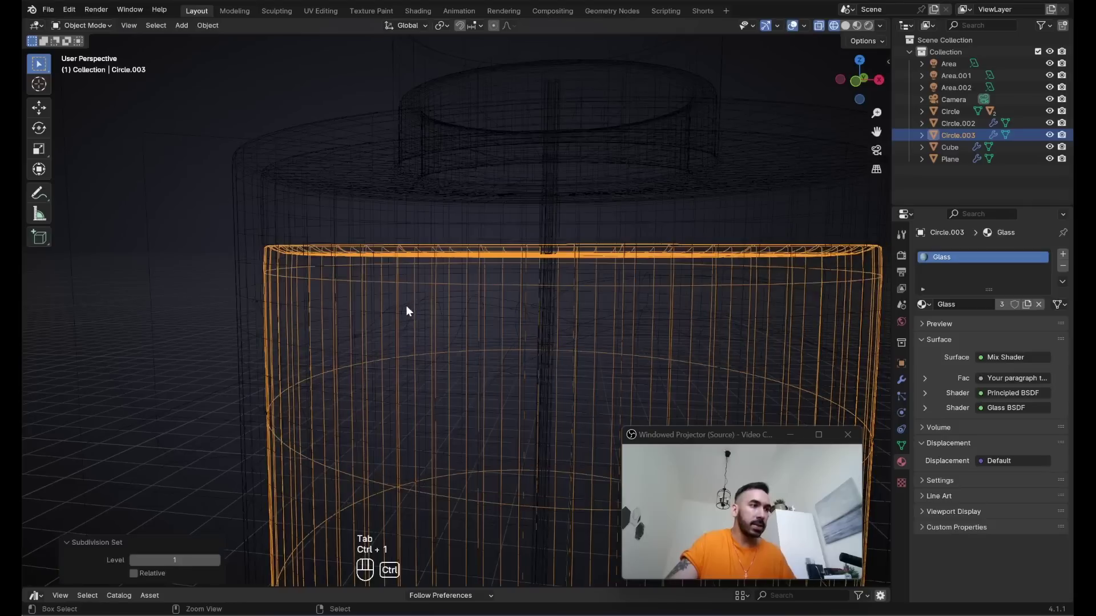
{"action": "key", "text": "ctrl+2"}
{"action": "key", "text": "Tab"}
{"action": "scroll", "coordinate": [396, 305], "scroll_direction": "down", "scroll_amount": 3}
{"action": "key", "text": "Tab"}
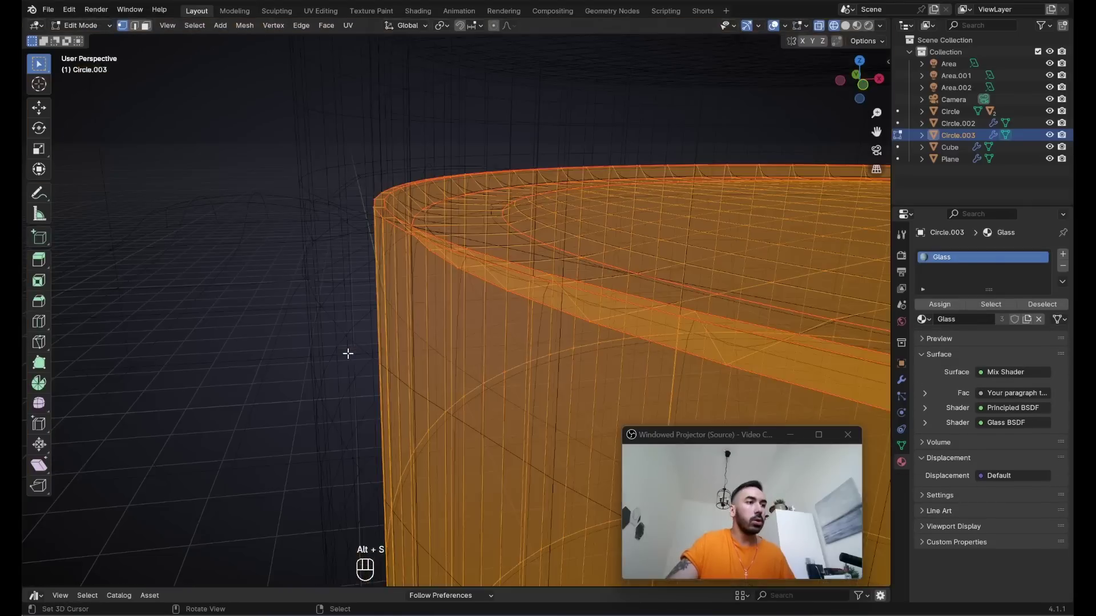
{"action": "key", "text": "alt+s"}
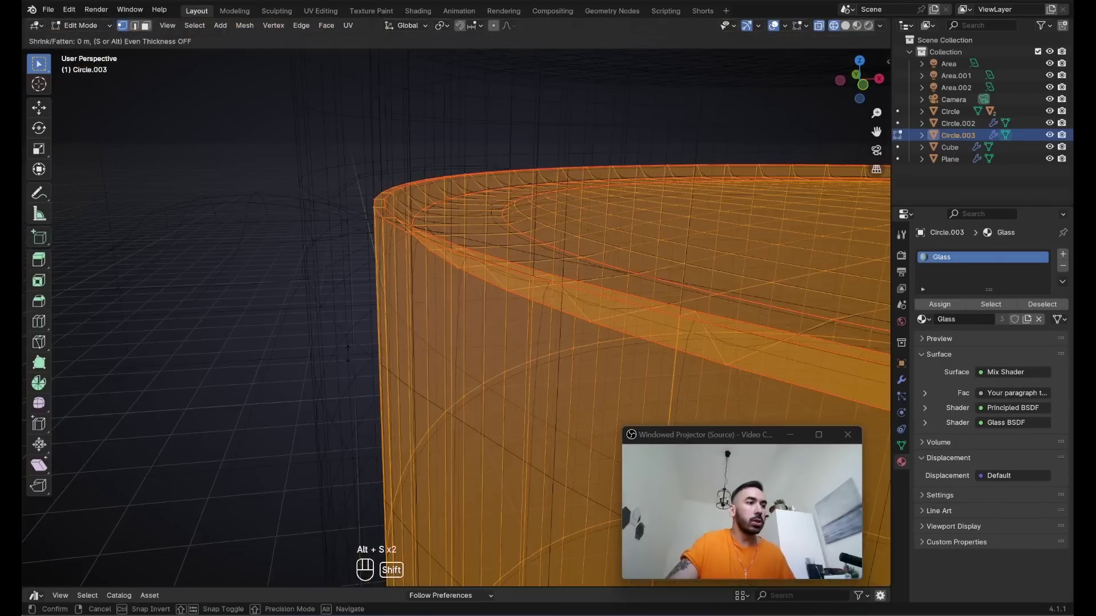
{"action": "left_click", "coordinate": [348, 349]}
{"action": "key", "text": "Tab"}
{"action": "middle_click_drag", "start_coordinate": [358, 350], "coordinate": [447, 330]}
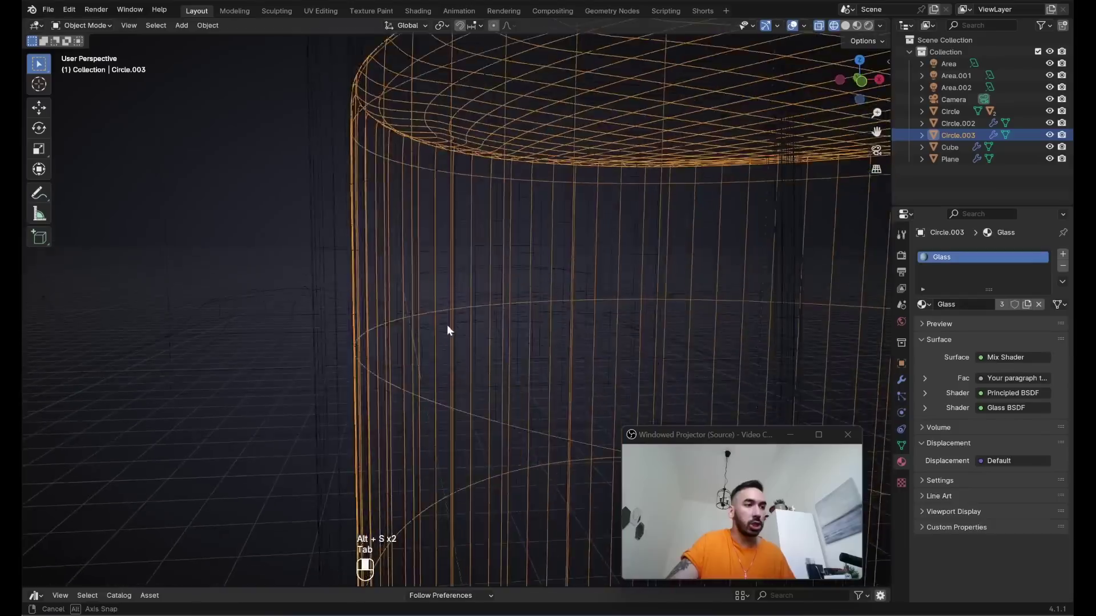
- Add a supporting loop cut around the liquid's side wall, slid close to its top edge
{"action": "scroll", "coordinate": [454, 332], "scroll_direction": "down", "scroll_amount": 6}
{"action": "key", "text": "g"}
{"action": "right_click", "coordinate": [404, 298]}
{"action": "middle_click_drag", "start_coordinate": [403, 297], "coordinate": [412, 338], "text": "shift"}
{"action": "scroll", "coordinate": [412, 338], "scroll_direction": "up", "scroll_amount": 5}
{"action": "scroll", "coordinate": [406, 348], "scroll_direction": "down", "scroll_amount": 7}
{"action": "key", "text": "Tab"}
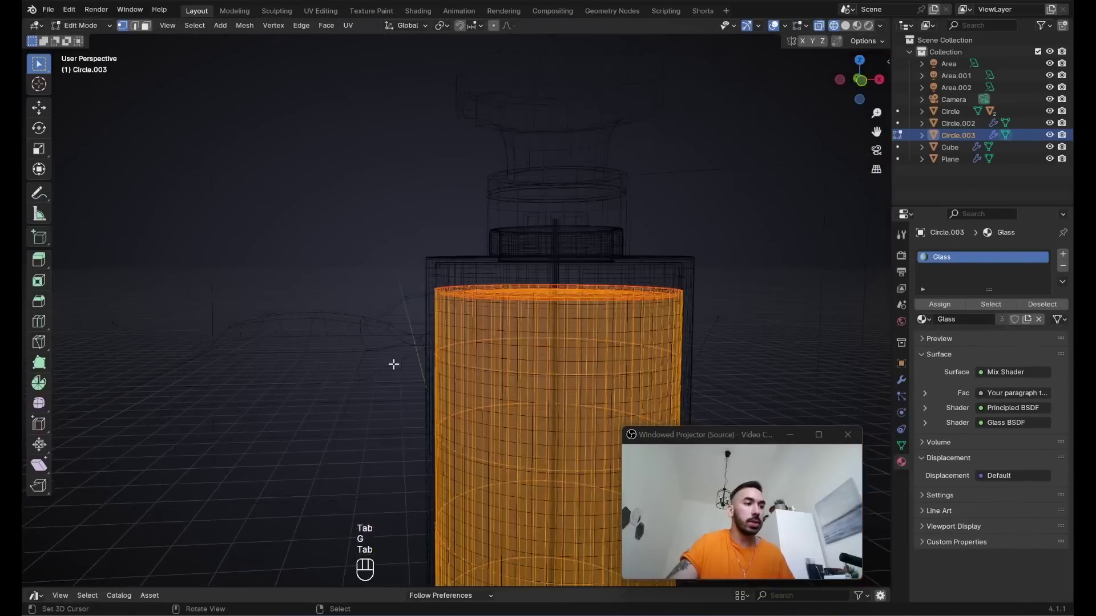
{"action": "key", "text": "ctrl+r"}
{"action": "left_click", "coordinate": [444, 346]}
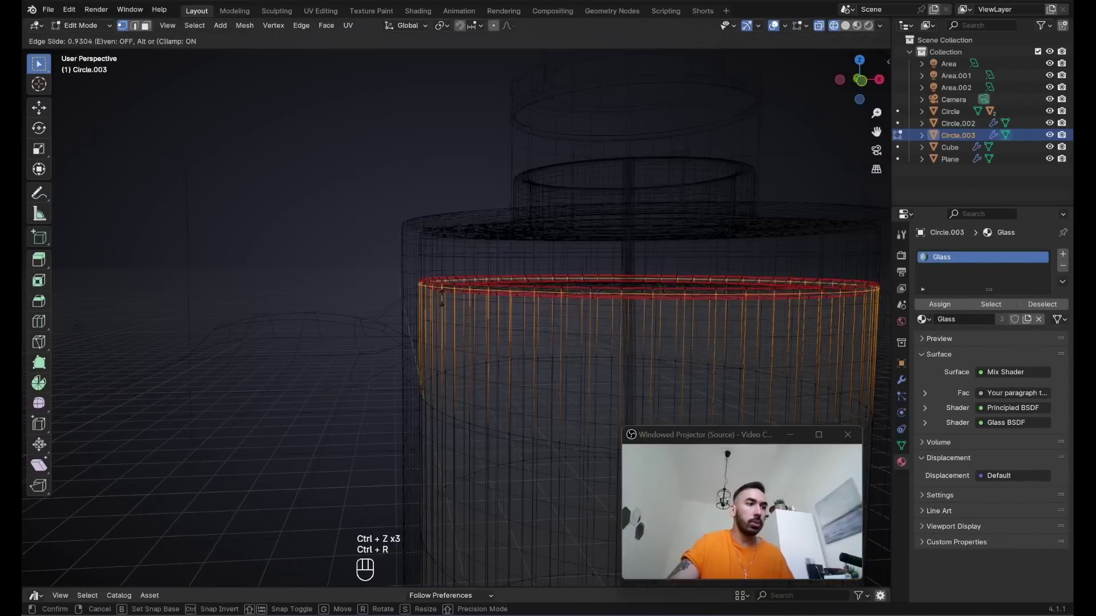
{"action": "left_click", "coordinate": [444, 306]}
{"action": "key", "text": "Tab"}
{"action": "scroll", "coordinate": [444, 305], "scroll_direction": "up", "scroll_amount": 4}
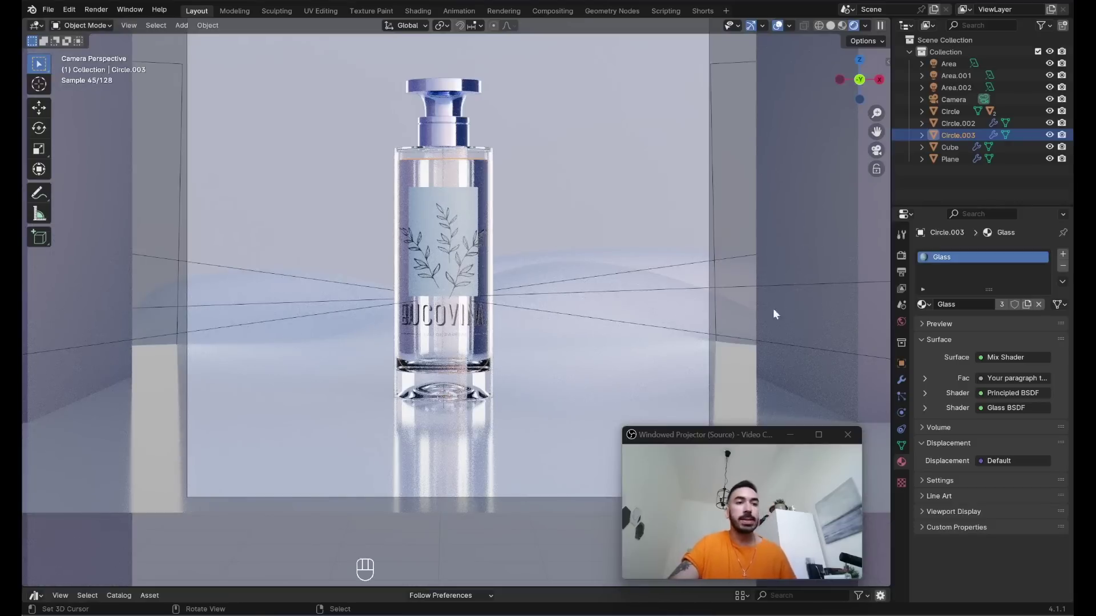
- Make the liquid's Glass material a separate copy and rename it Liquid in the Shading workspace
{"action": "left_click", "coordinate": [1027, 304]}
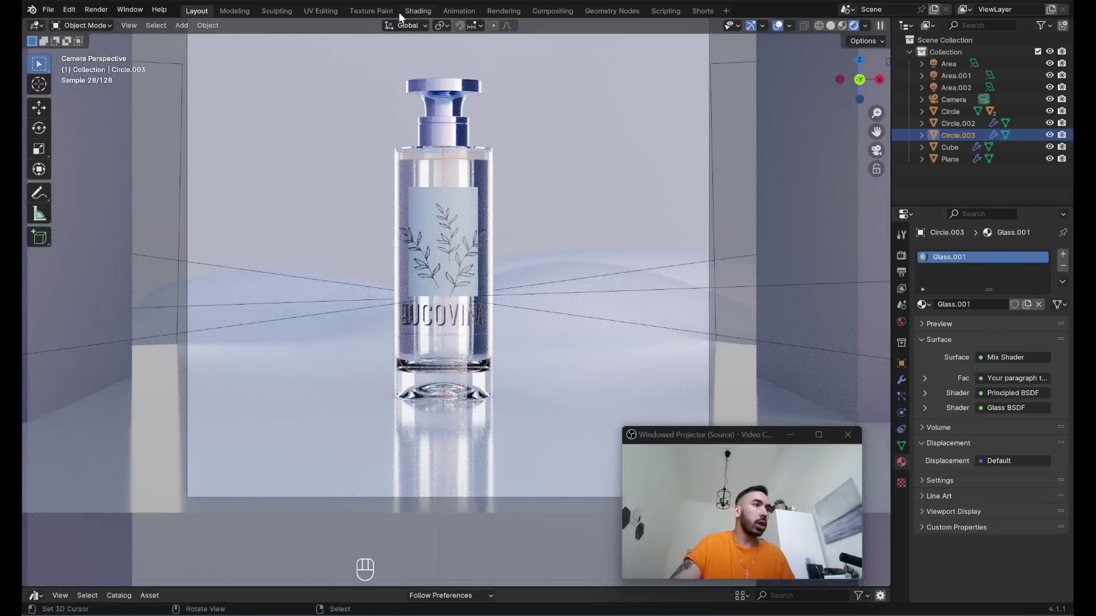
{"action": "left_click", "coordinate": [412, 12]}
{"action": "key", "text": "Home"}
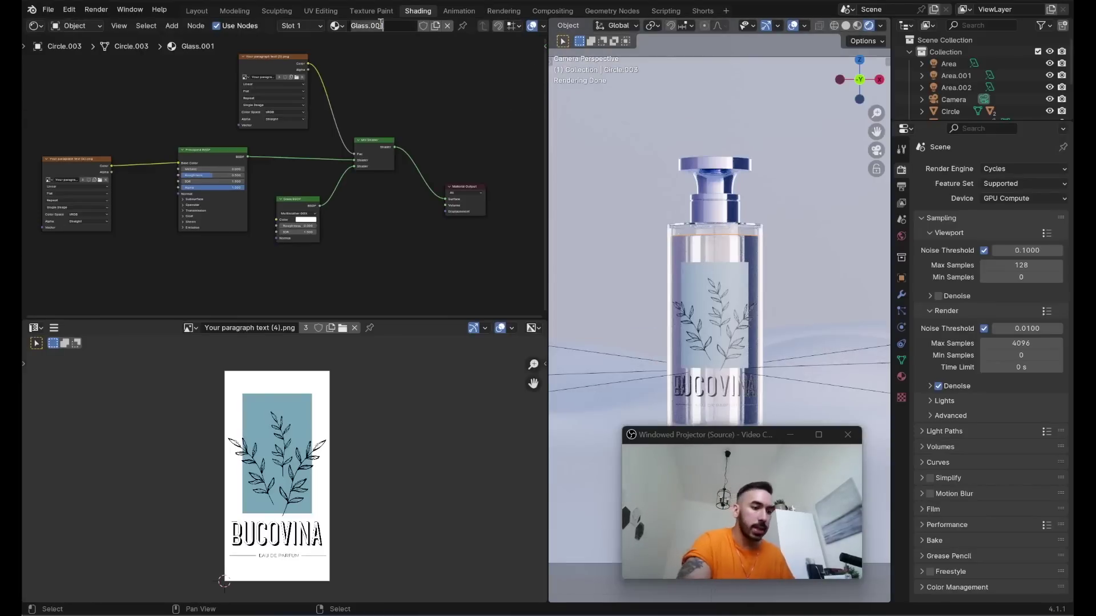
{"action": "key", "text": "Return"}
- Delete both image textures, the Principled BSDF and the Mix Shader, and connect the Glass BSDF to the material output's Surface
{"action": "scroll", "coordinate": [171, 126], "scroll_direction": "up", "scroll_amount": 3}
{"action": "middle_click_drag", "start_coordinate": [136, 134], "coordinate": [206, 121]}
{"action": "left_click_drag", "start_coordinate": [74, 114], "coordinate": [365, 171]}
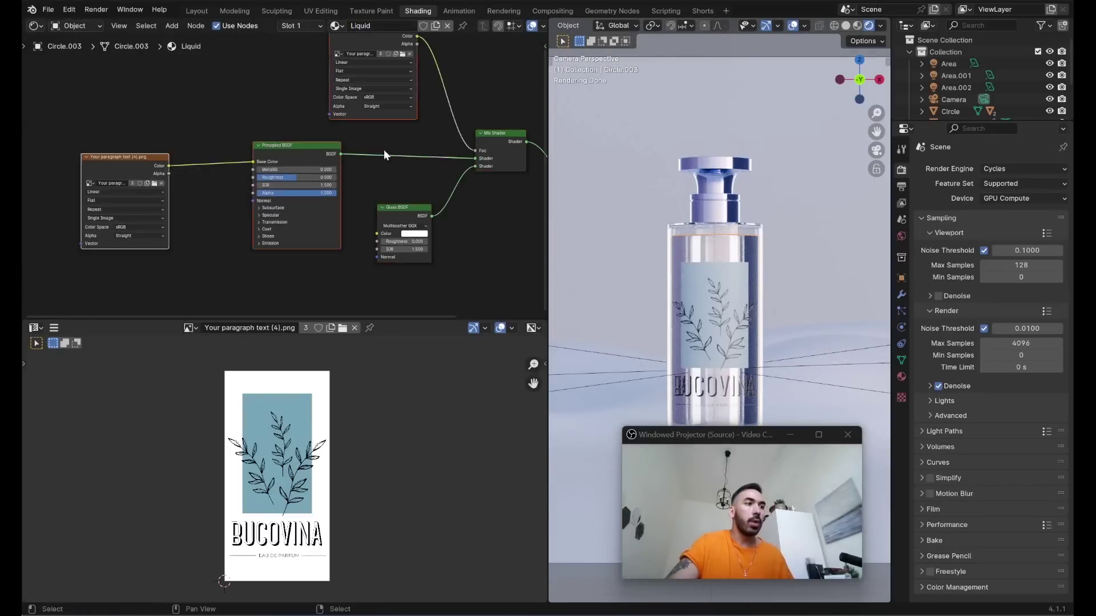
{"action": "middle_click_drag", "start_coordinate": [385, 153], "coordinate": [263, 194]}
{"action": "left_click_drag", "start_coordinate": [209, 120], "coordinate": [398, 210], "text": "shift"}
{"action": "middle_click_drag", "start_coordinate": [475, 240], "coordinate": [403, 195]}
{"action": "scroll", "coordinate": [403, 195], "scroll_direction": "up", "scroll_amount": 2}
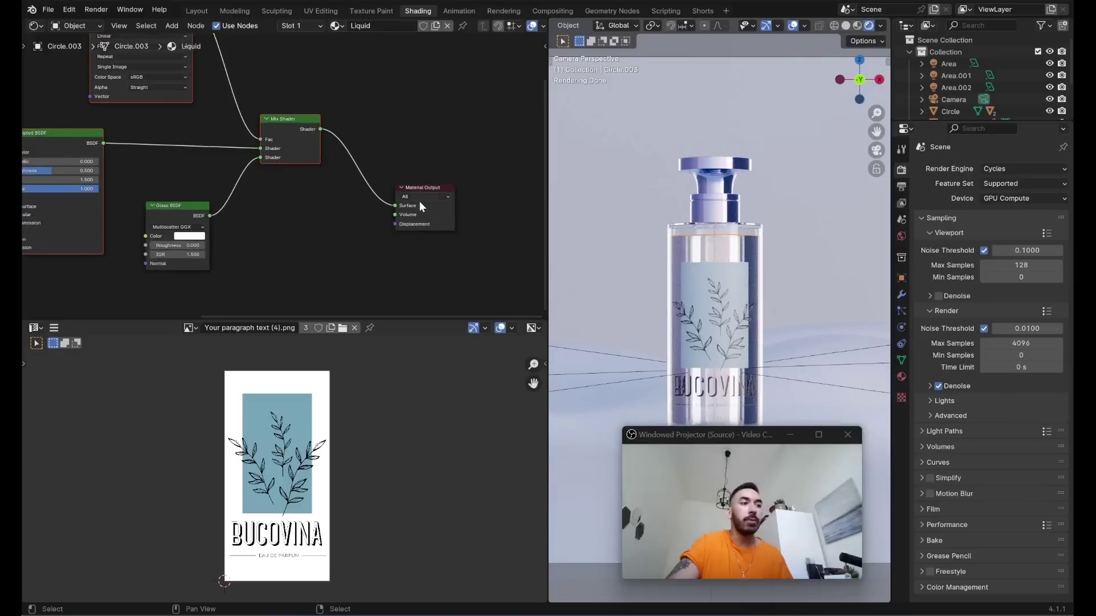
{"action": "key", "text": "x"}
{"action": "left_click_drag", "start_coordinate": [210, 216], "coordinate": [392, 230]}
- Set the liquid's Glass BSDF to a pale blue colour, roughness 0.281 and IOR 1.333
{"action": "scroll", "coordinate": [368, 141], "scroll_direction": "up", "scroll_amount": 4}
{"action": "left_click", "coordinate": [359, 160]}
{"action": "left_click_drag", "start_coordinate": [335, 179], "coordinate": [299, 170]}
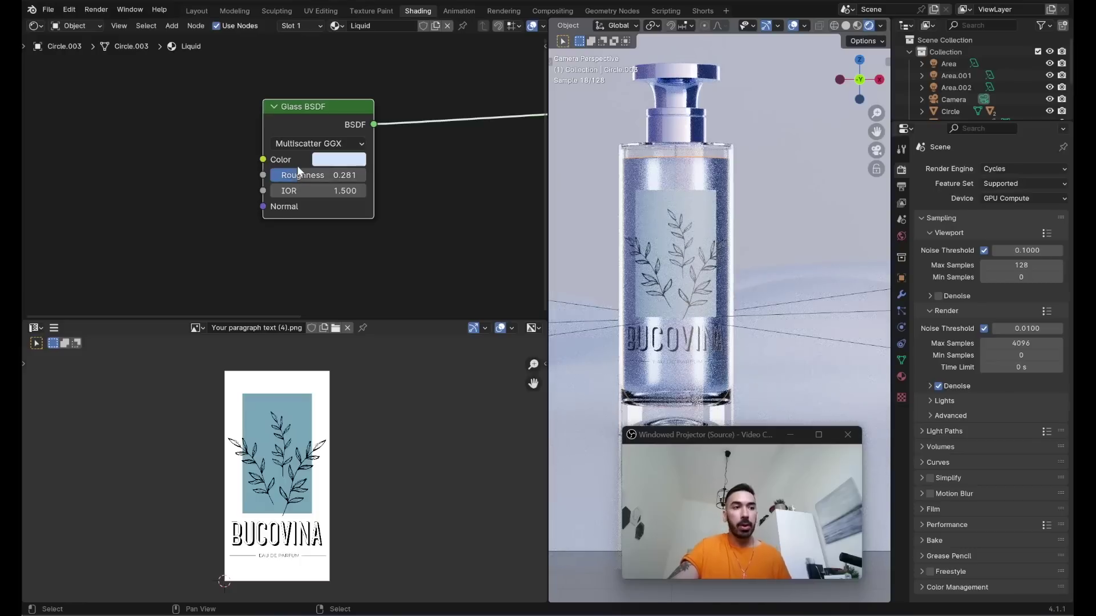
{"action": "left_click", "coordinate": [300, 192]}
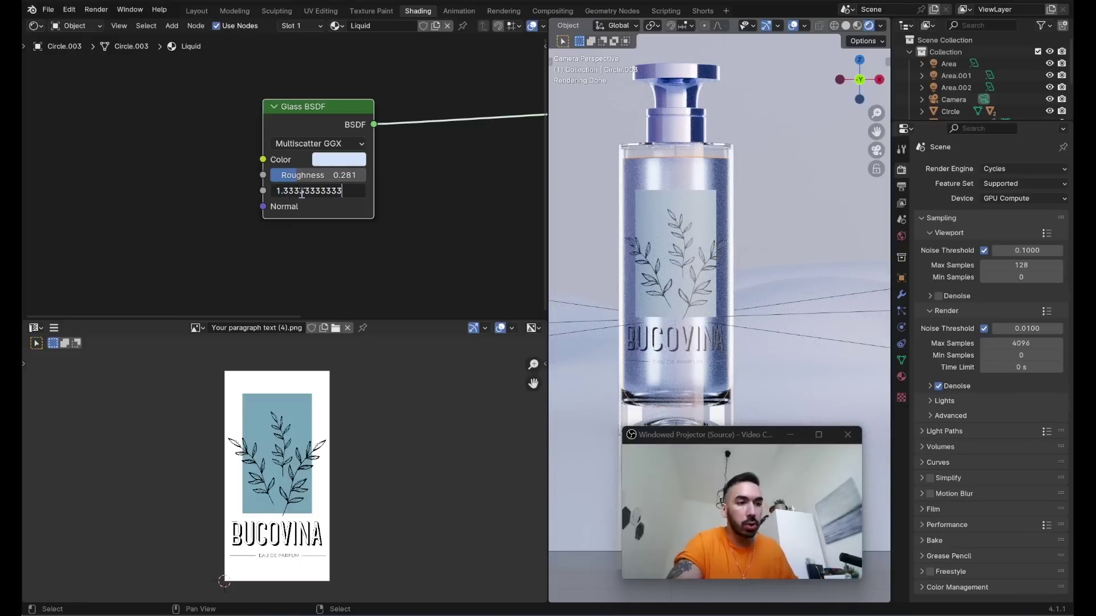
{"action": "key", "text": "Return"}
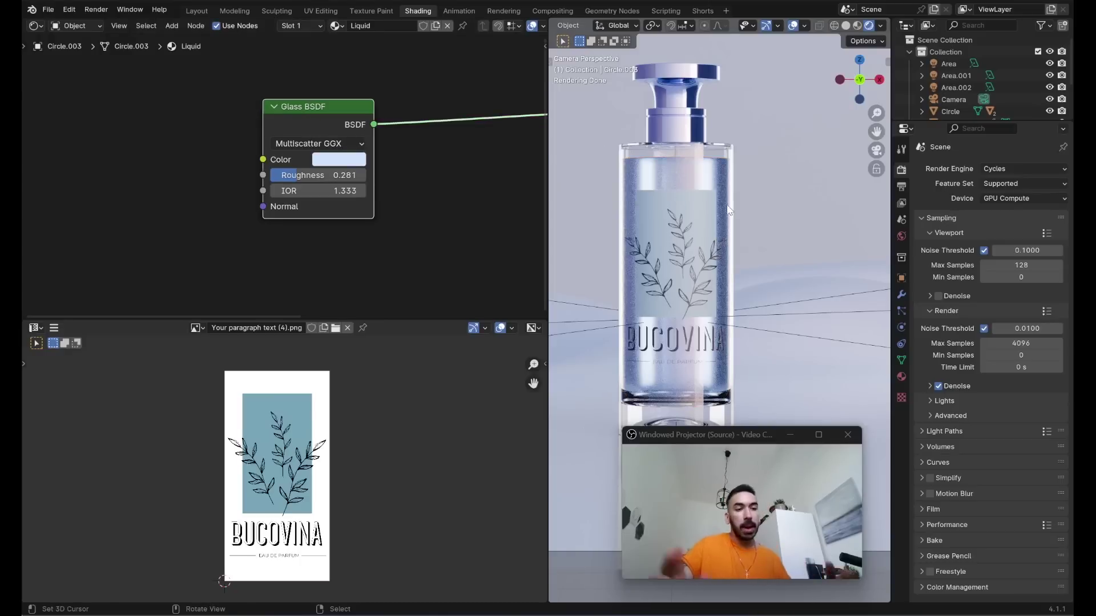
{"action": "left_click_drag", "start_coordinate": [344, 178], "coordinate": [295, 176]}
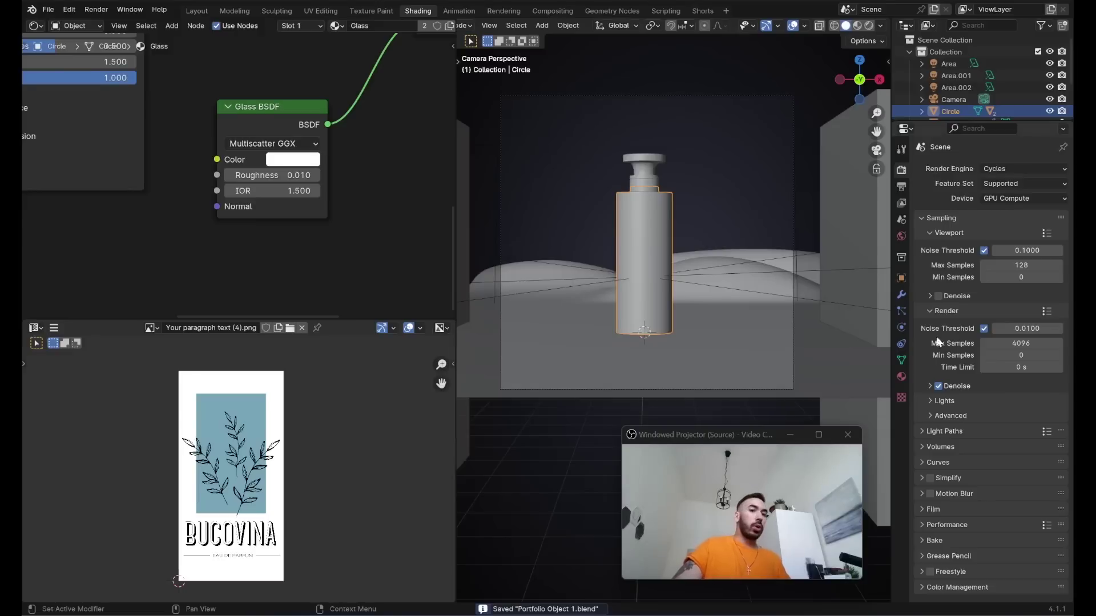
- Enable a transparent film background for Cycles and set the final render's maximum samples to 512
{"action": "left_click", "coordinate": [926, 509]}
{"action": "scroll", "coordinate": [973, 514], "scroll_direction": "down", "scroll_amount": 3}
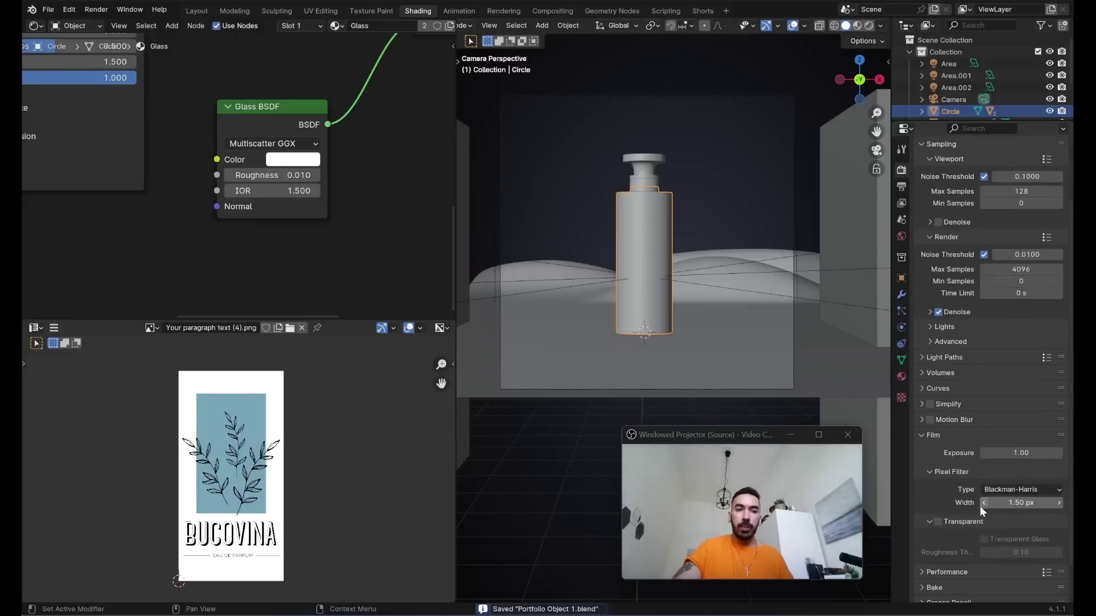
{"action": "left_click", "coordinate": [938, 521]}
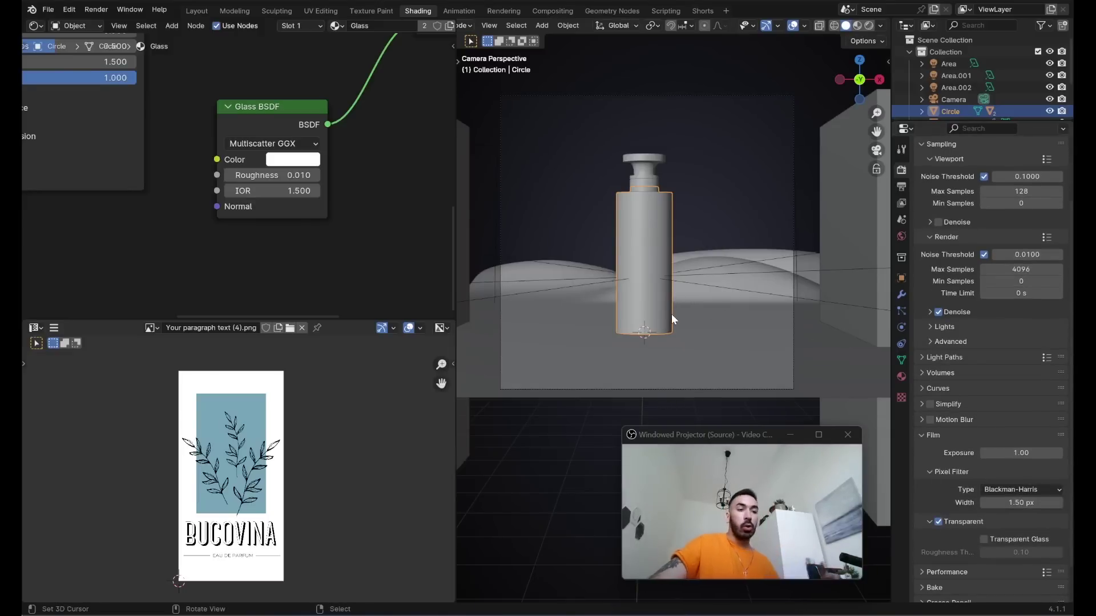
{"action": "scroll", "coordinate": [929, 265], "scroll_direction": "up", "scroll_amount": 3}
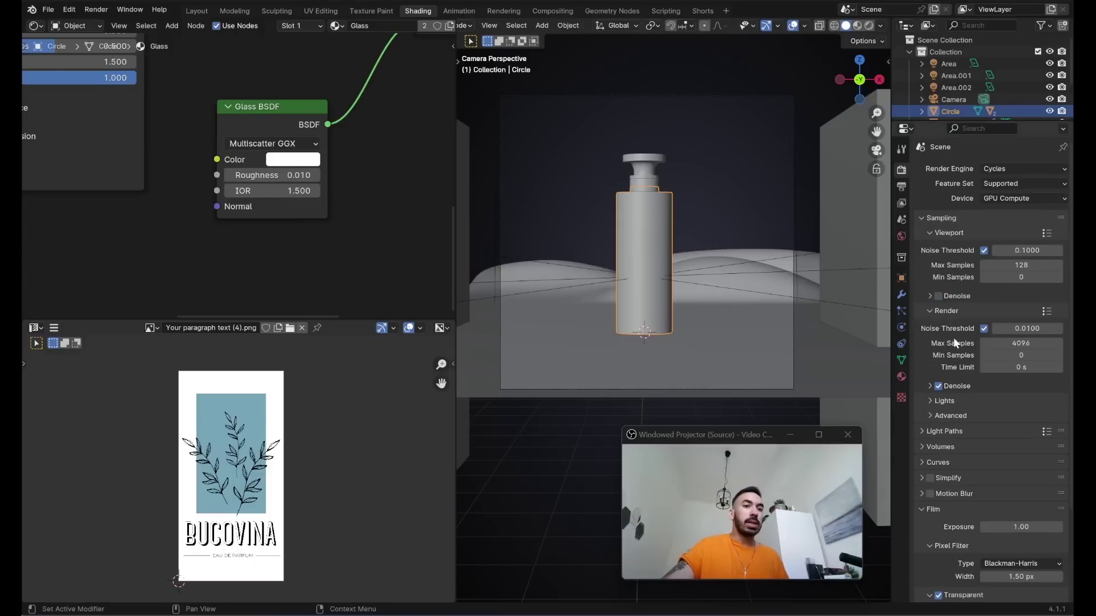
{"action": "type", "text": "12"}
{"action": "key", "text": "Return"}
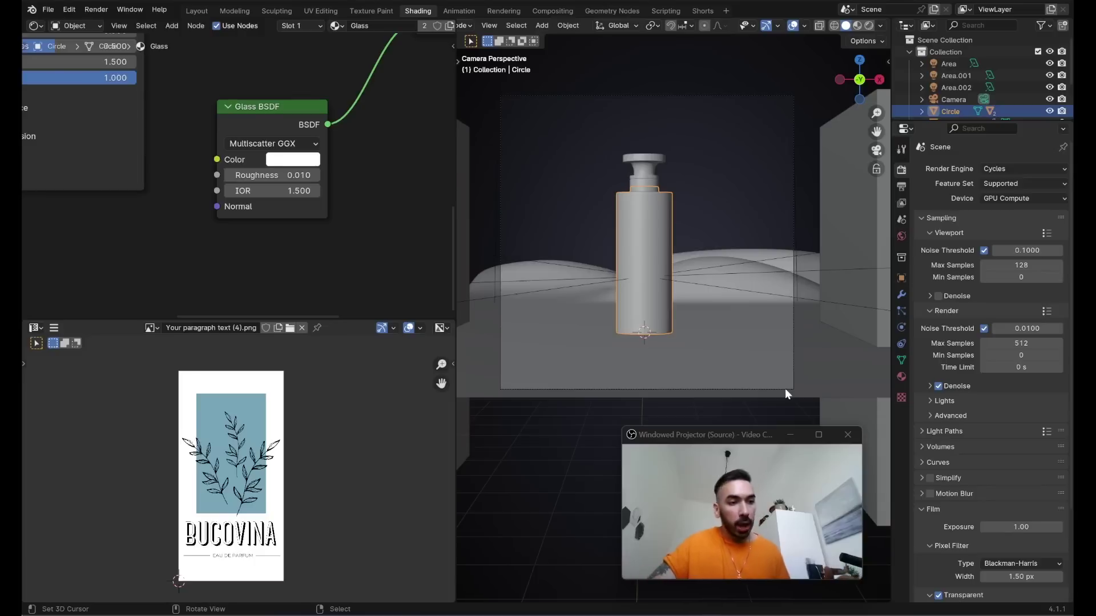
- Save the project file and render the image
{"action": "left_click", "coordinate": [938, 387]}
{"action": "key", "text": "ctrl+s"}
{"action": "left_click", "coordinate": [96, 9]}
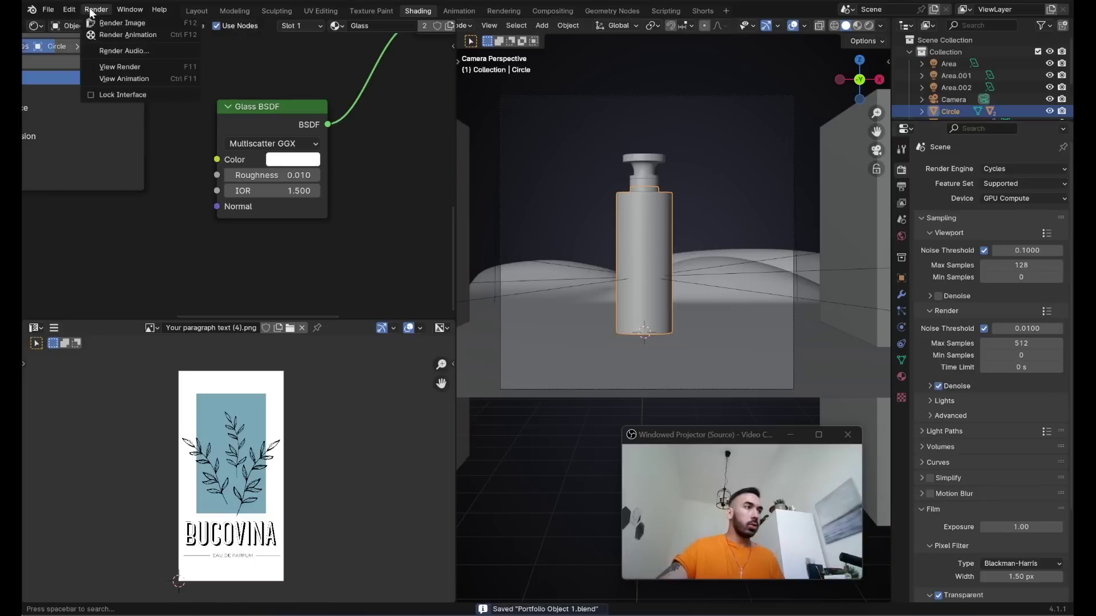
{"action": "left_click", "coordinate": [106, 22]}
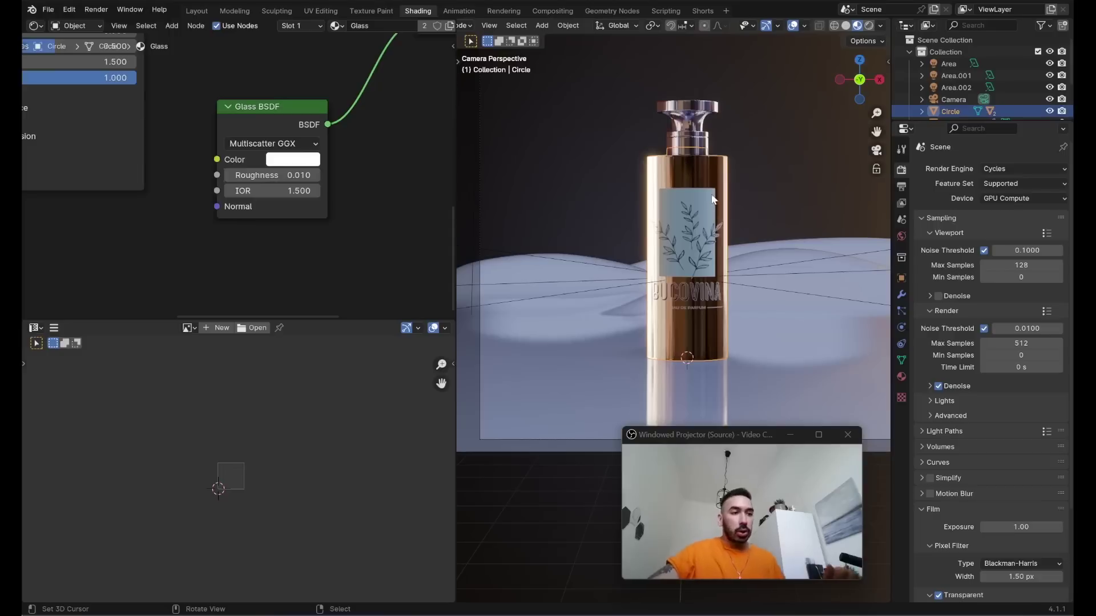
- Select the scene's camera and enable its depth of field
{"action": "scroll", "coordinate": [712, 199], "scroll_direction": "down", "scroll_amount": 1}
{"action": "left_click", "coordinate": [513, 179]}
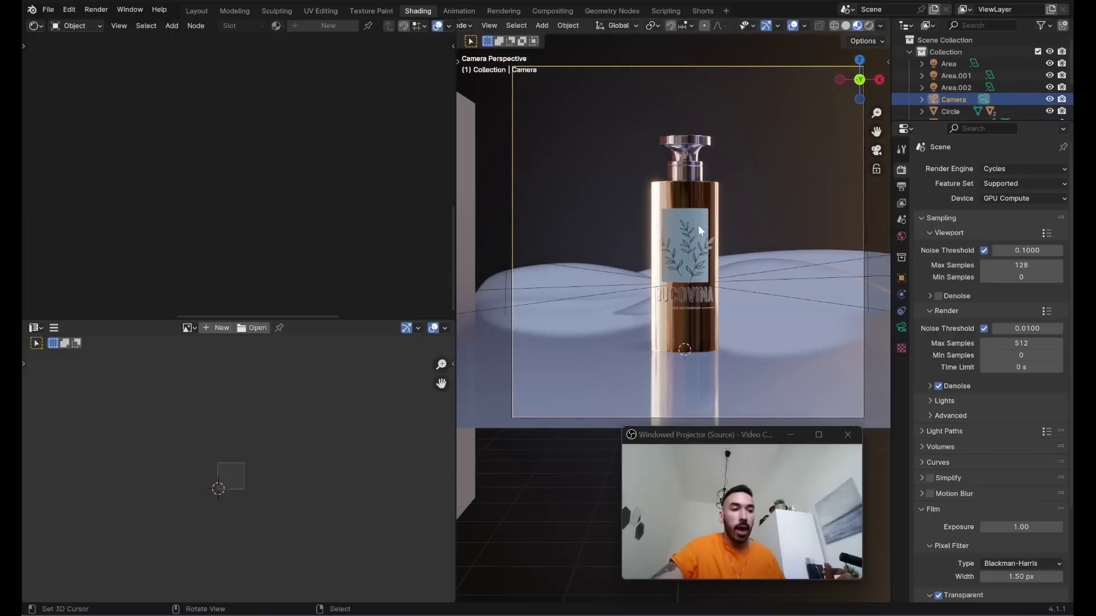
{"action": "left_click", "coordinate": [902, 329]}
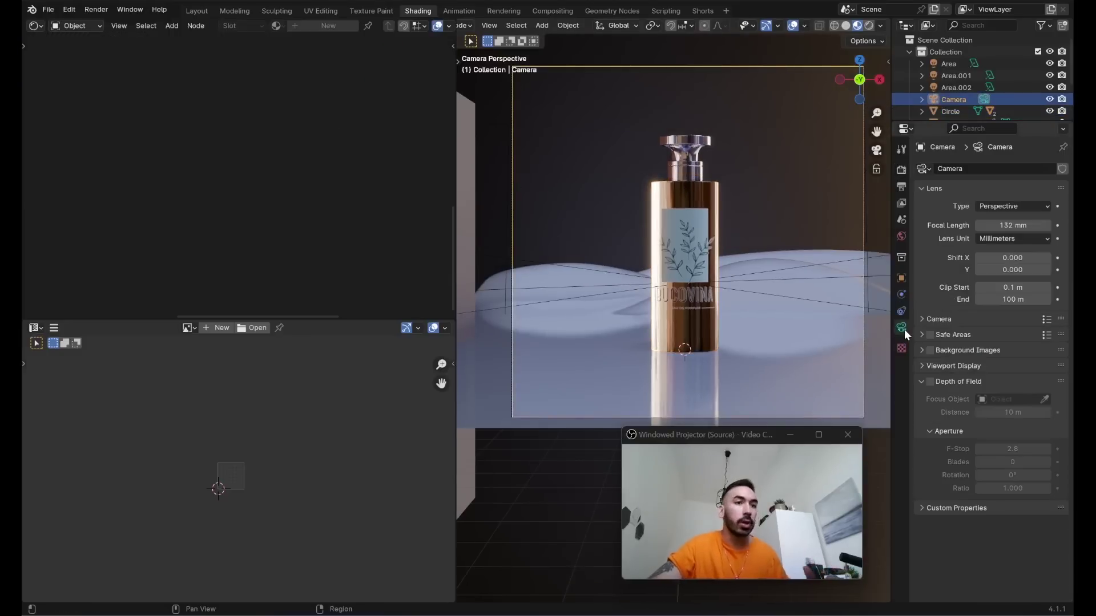
{"action": "left_click", "coordinate": [930, 381]}
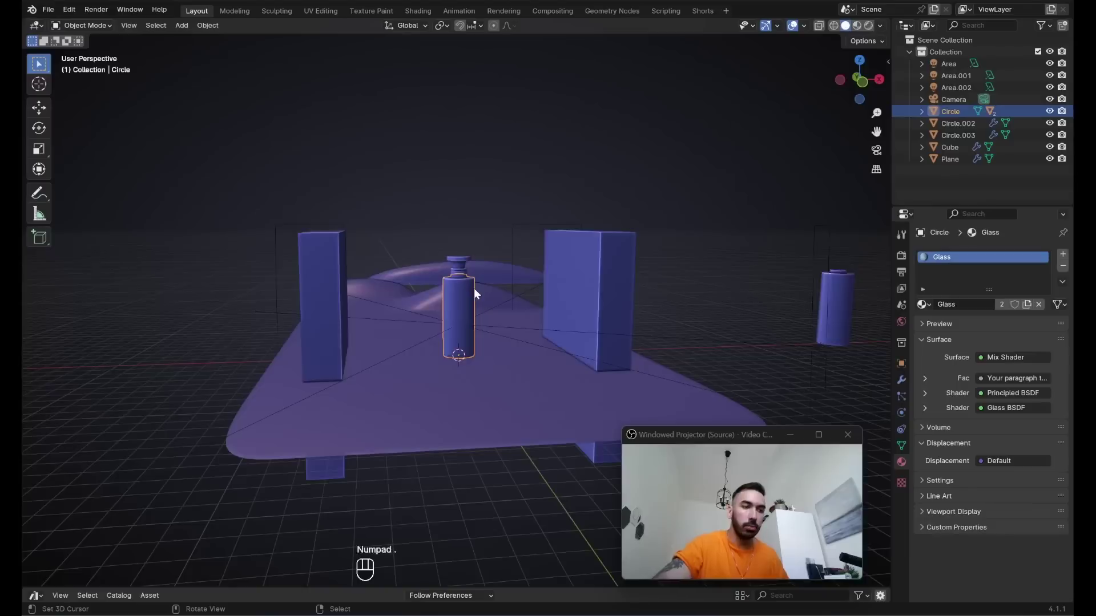
- Snap the 3D cursor to a vertex halfway up the front of the bottle body, and return to Object Mode
{"action": "key", "text": "Tab"}
{"action": "key", "text": "1"}
{"action": "middle_click_drag", "start_coordinate": [455, 286], "coordinate": [460, 321]}
{"action": "scroll", "coordinate": [456, 261], "scroll_direction": "down", "scroll_amount": 4}
{"action": "scroll", "coordinate": [452, 319], "scroll_direction": "up", "scroll_amount": 4}
{"action": "right_click", "coordinate": [452, 323]}
{"action": "key", "text": "shift+s"}
{"action": "left_click", "coordinate": [631, 309]}
{"action": "middle_click_drag", "start_coordinate": [620, 309], "coordinate": [574, 308]}
{"action": "key", "text": "Tab"}
- Add a plain axes empty at the 3D cursor on the bottle's front
{"action": "key", "text": "shift+a"}
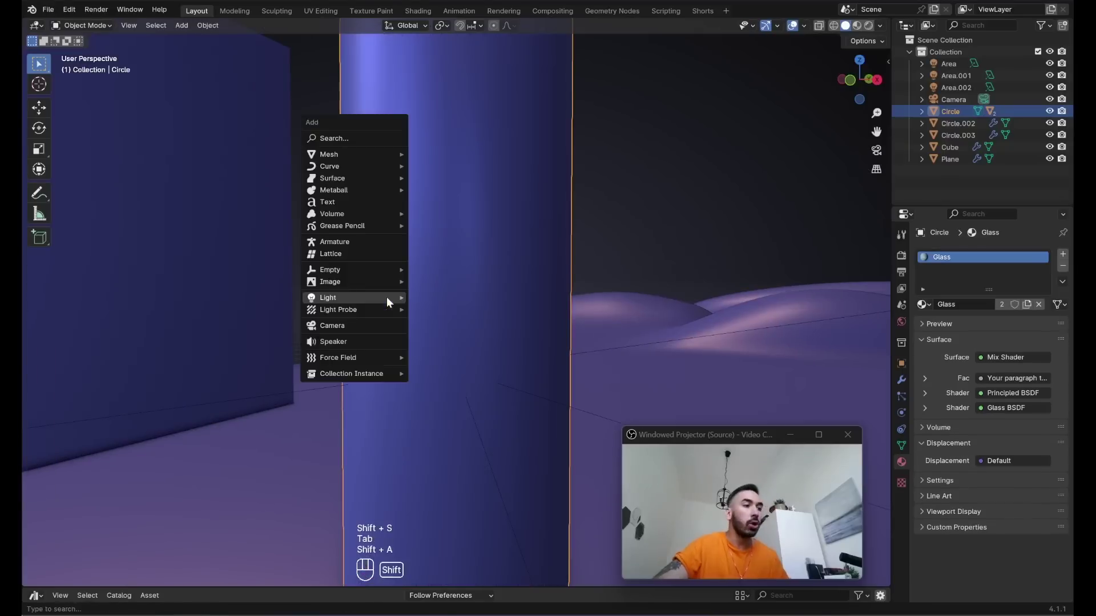
{"action": "mouse_move", "coordinate": [349, 270]}
{"action": "left_click", "coordinate": [436, 269]}
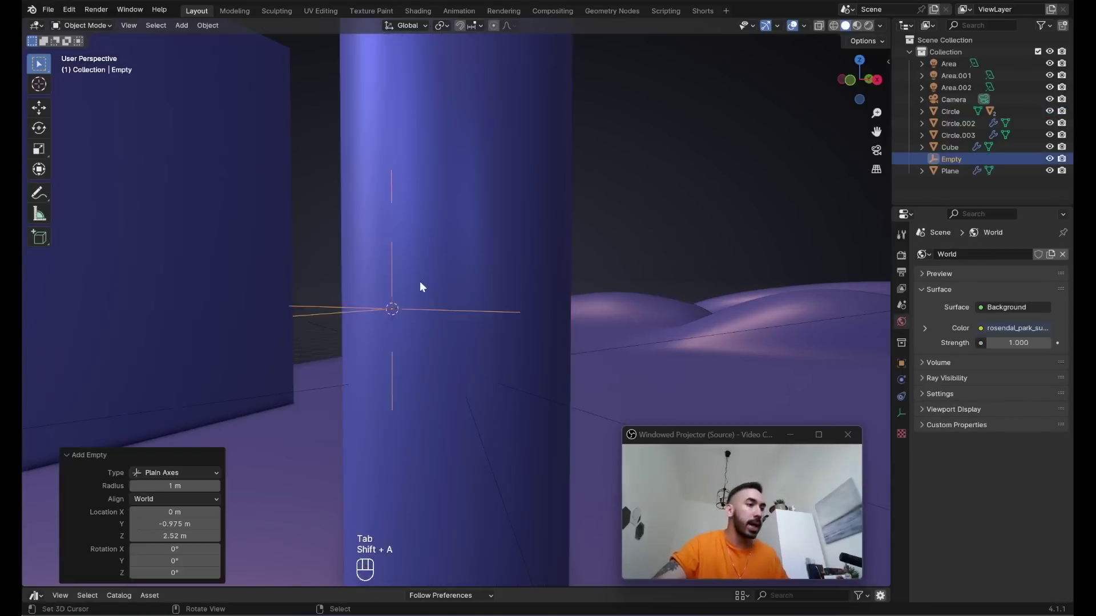
- Set the new empty as the focus object of the camera's depth of field
{"action": "scroll", "coordinate": [400, 287], "scroll_direction": "down", "scroll_amount": 8}
{"action": "left_click", "coordinate": [377, 303]}
{"action": "scroll", "coordinate": [378, 301], "scroll_direction": "up", "scroll_amount": 8}
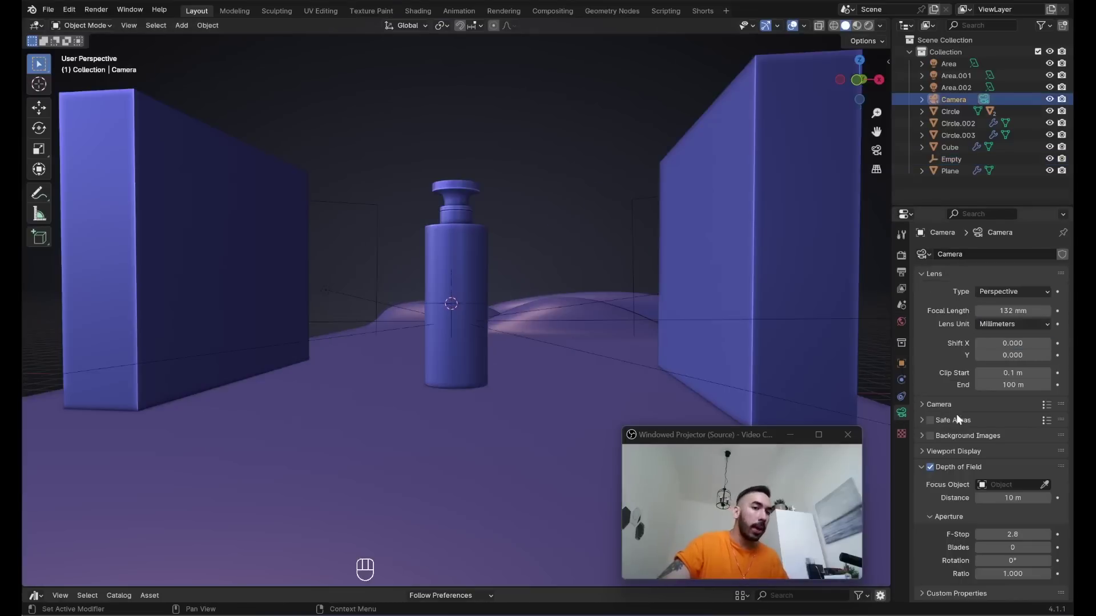
{"action": "left_click", "coordinate": [1045, 484]}
{"action": "left_click", "coordinate": [438, 299]}
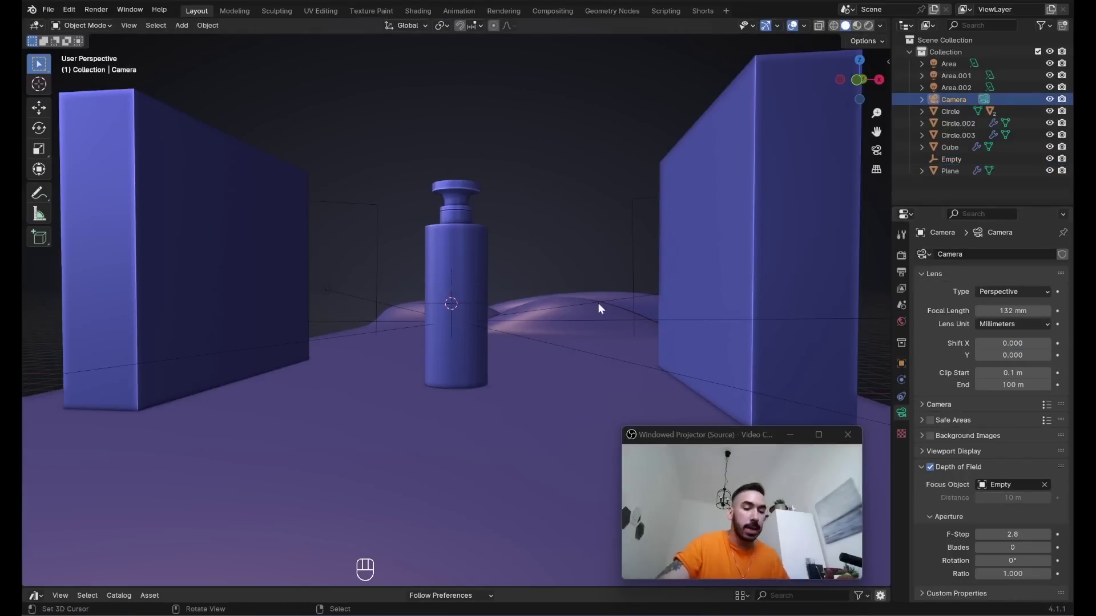
- Show the rendered camera view and set the camera's depth of field F-Stop to 0.5
{"action": "key", "text": "KP_0"}
{"action": "left_click", "coordinate": [867, 25]}
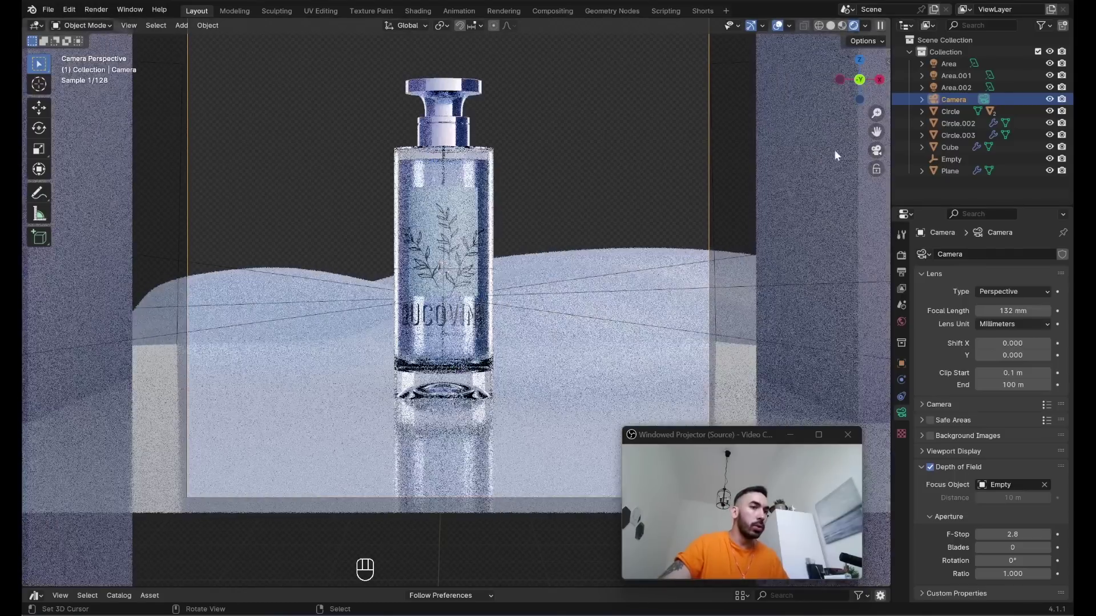
{"action": "left_click", "coordinate": [1007, 534]}
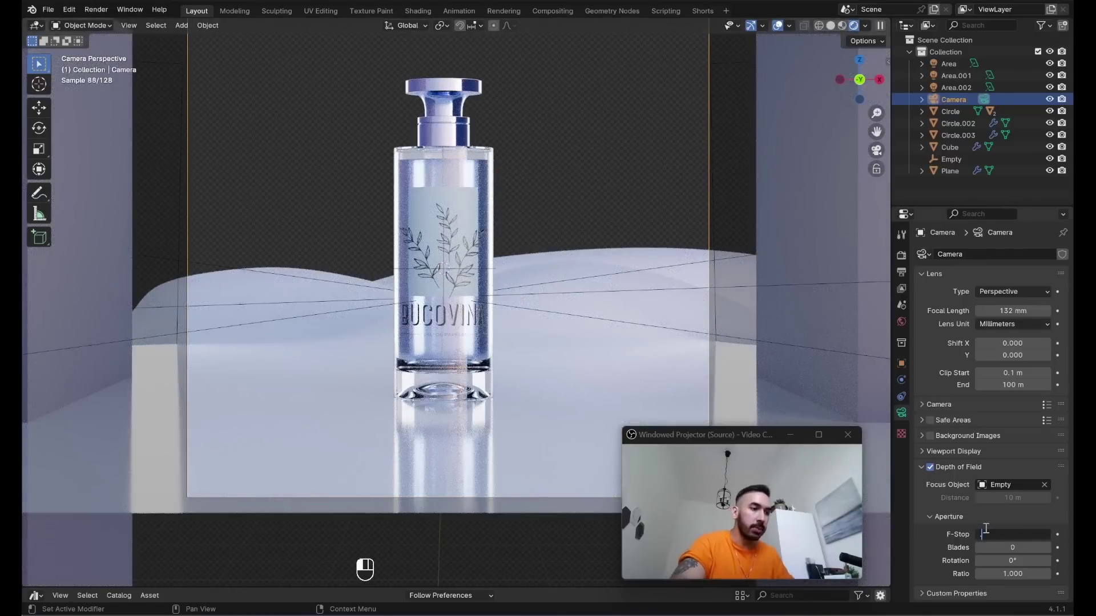
{"action": "type", "text": "0.5"}
{"action": "key", "text": "Return"}
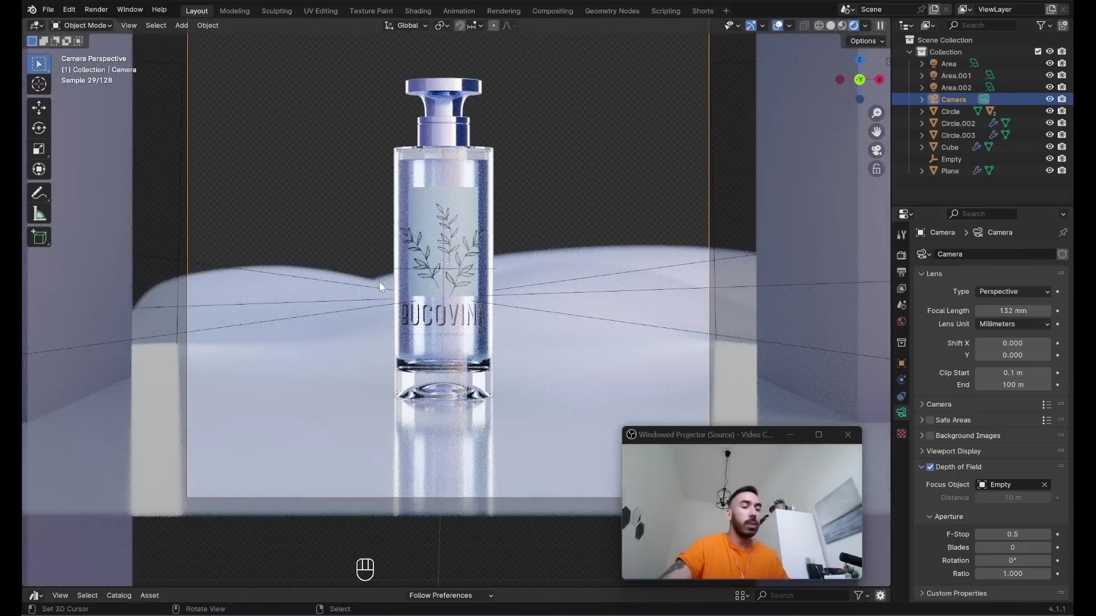
- Render the image and save it as Perfum 1.png in PNG format with RGBA colour
{"action": "left_click", "coordinate": [96, 9]}
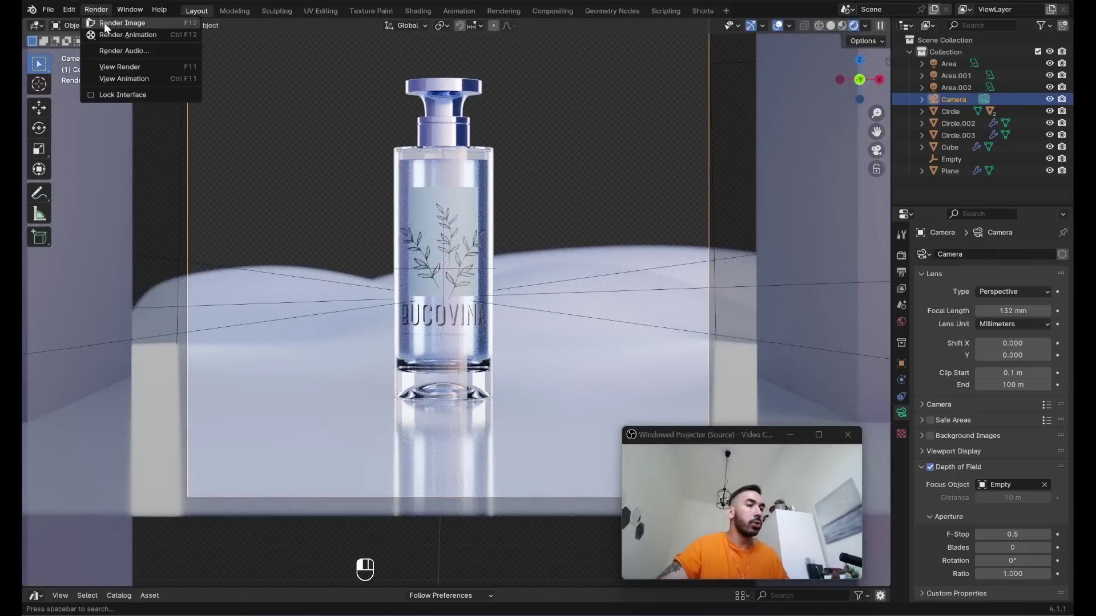
{"action": "left_click", "coordinate": [104, 23]}
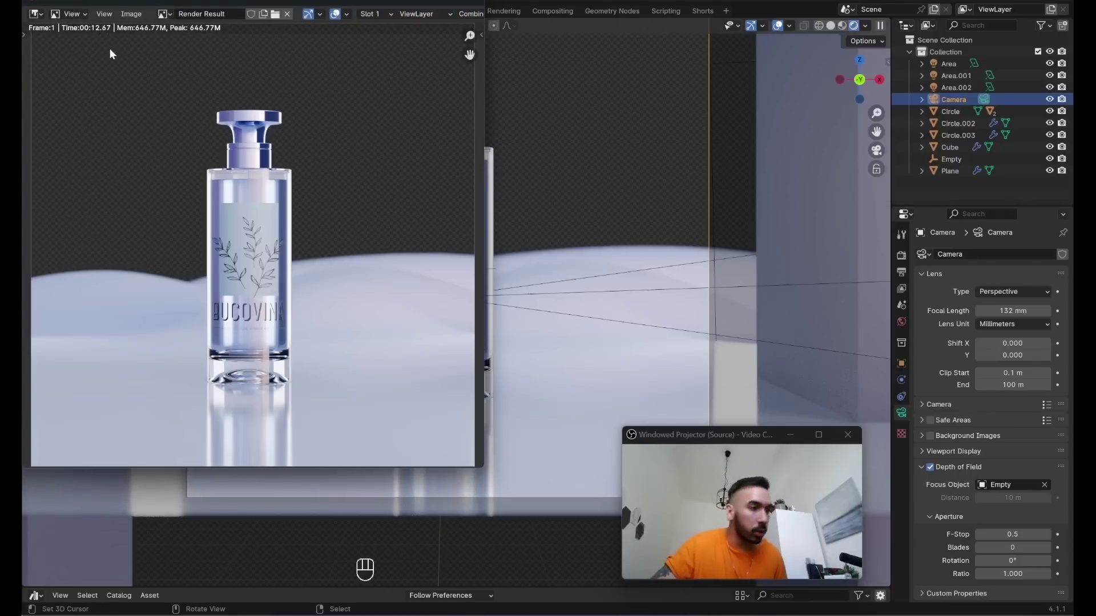
{"action": "left_click", "coordinate": [129, 13]}
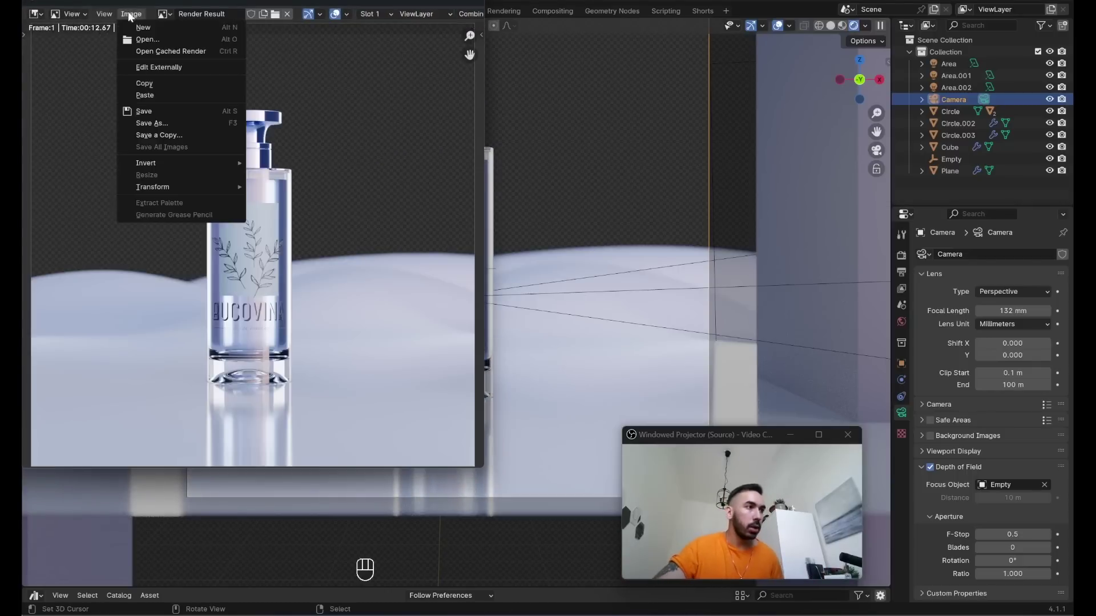
{"action": "left_click", "coordinate": [165, 120]}
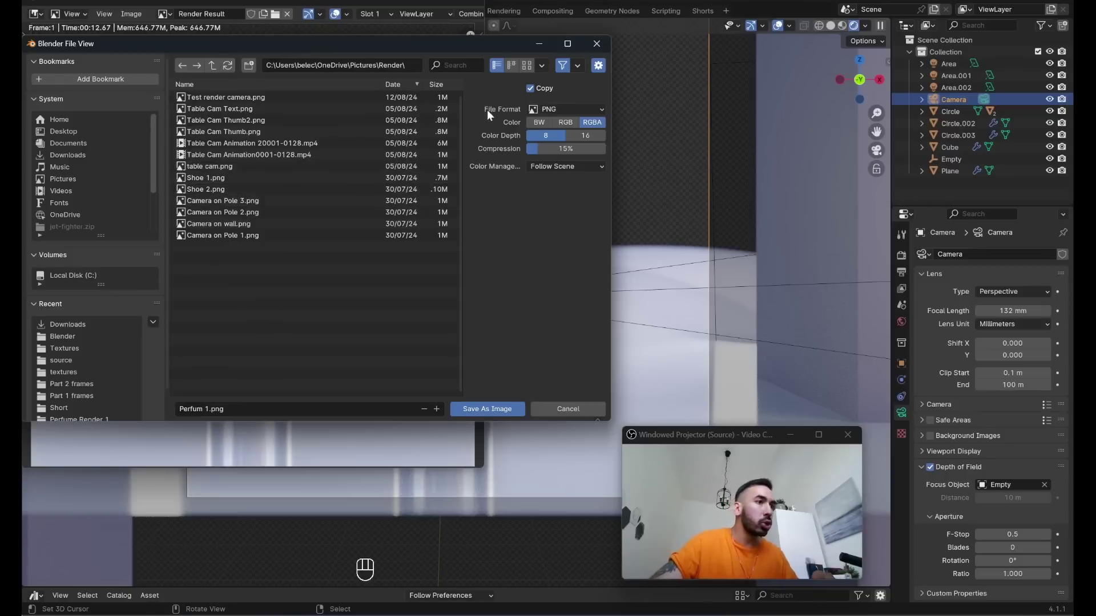
{"action": "left_click", "coordinate": [548, 109]}
{"action": "left_click", "coordinate": [463, 169]}
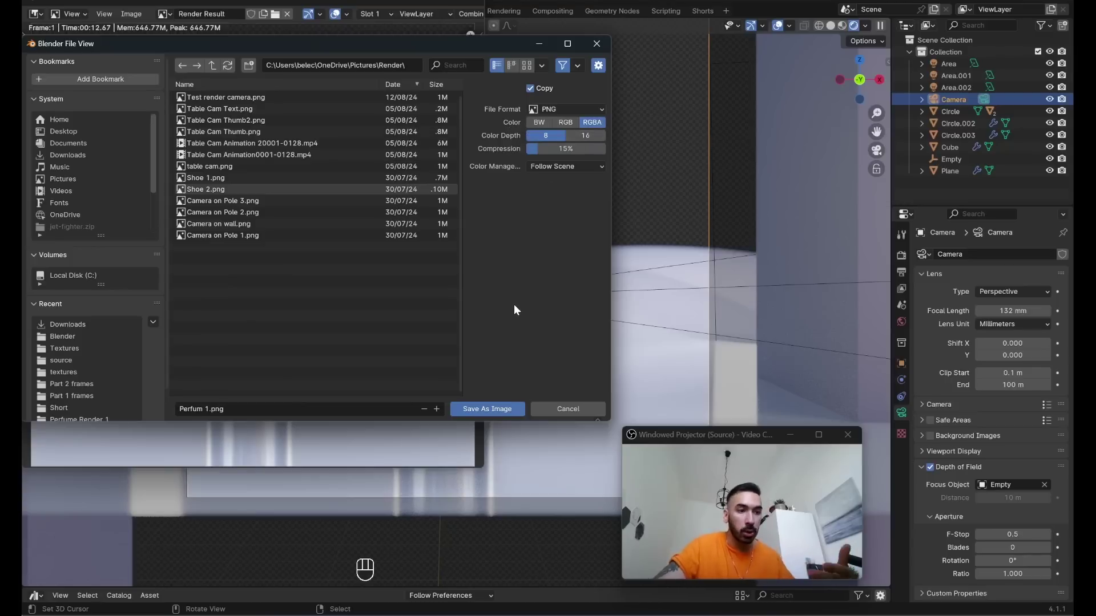
{"action": "left_click", "coordinate": [500, 408]}
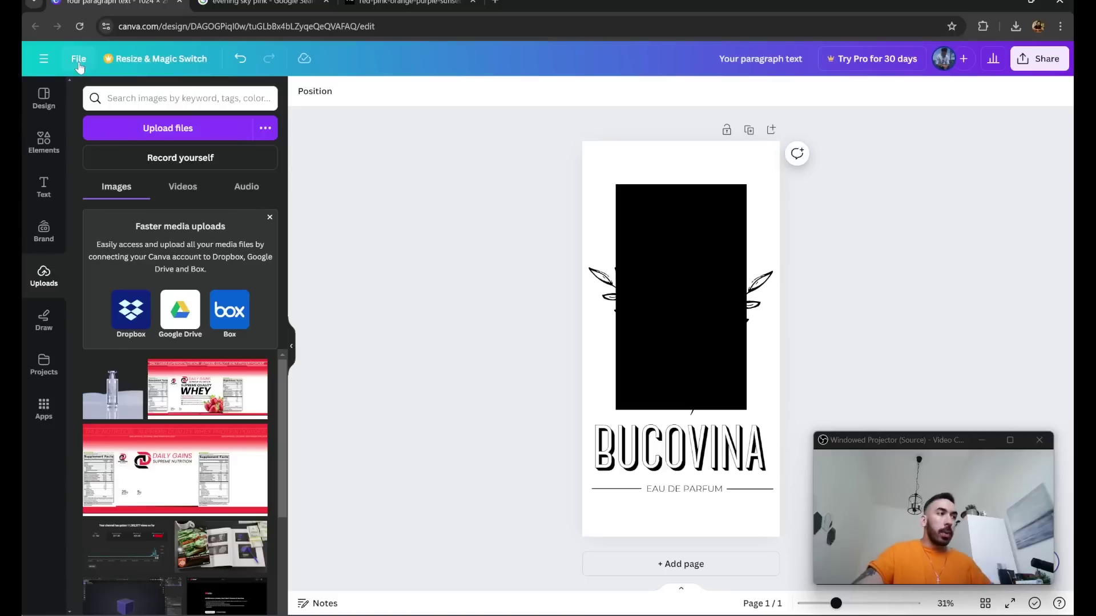
- Switch to Canva and create a new design with a custom size of 1080 × 1080 px
{"action": "left_click", "coordinate": [78, 67]}
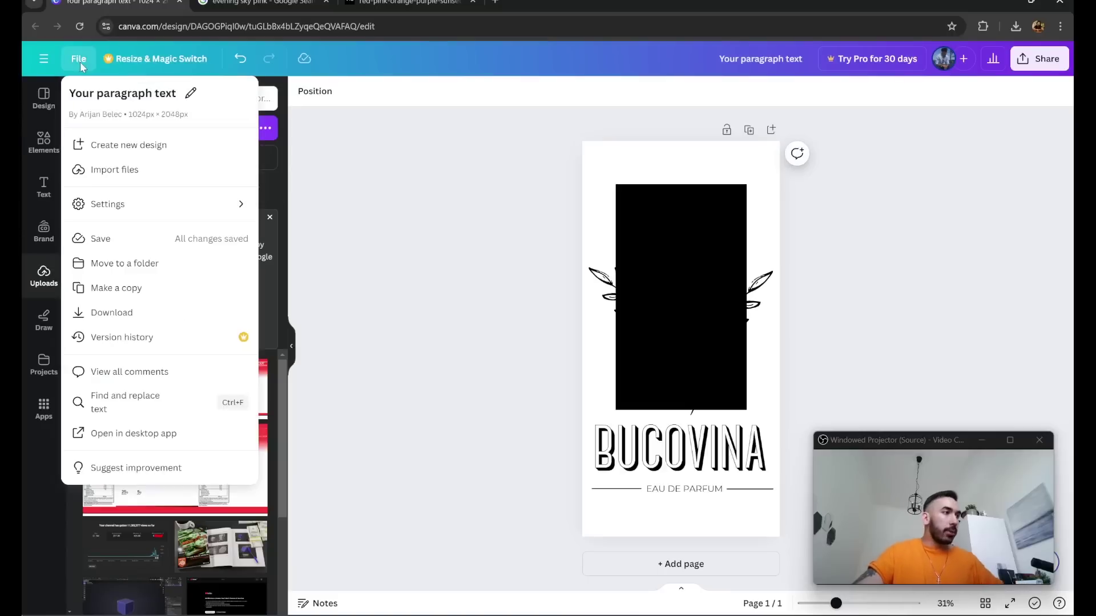
{"action": "left_click", "coordinate": [109, 143]}
{"action": "left_click", "coordinate": [115, 129]}
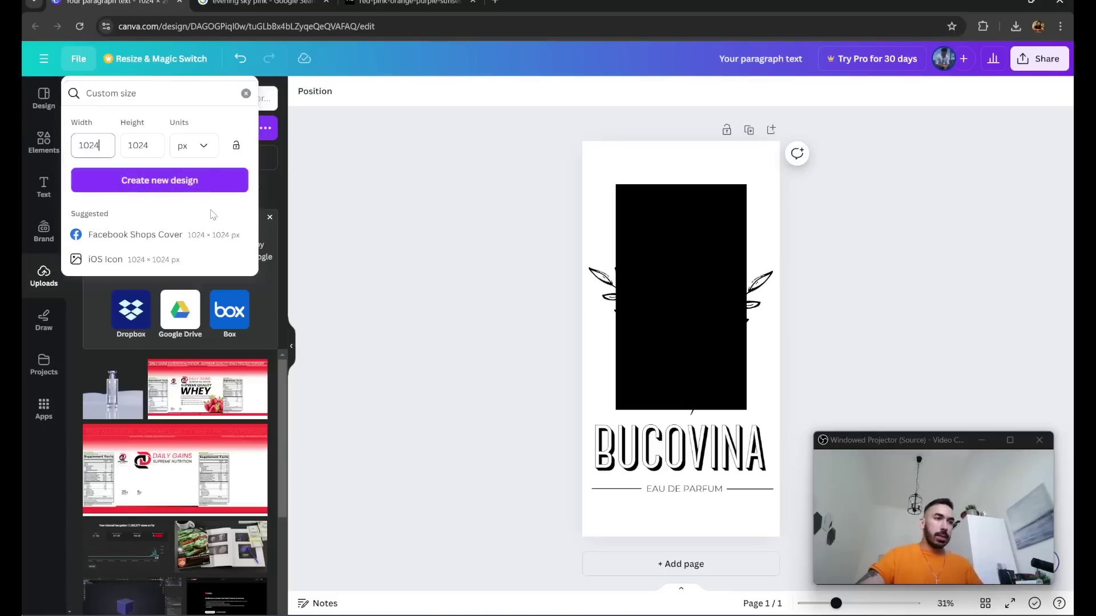
{"action": "double_click", "coordinate": [108, 155]}
{"action": "type", "text": "1080"}
{"action": "key", "text": "Tab"}
{"action": "type", "text": "1080"}
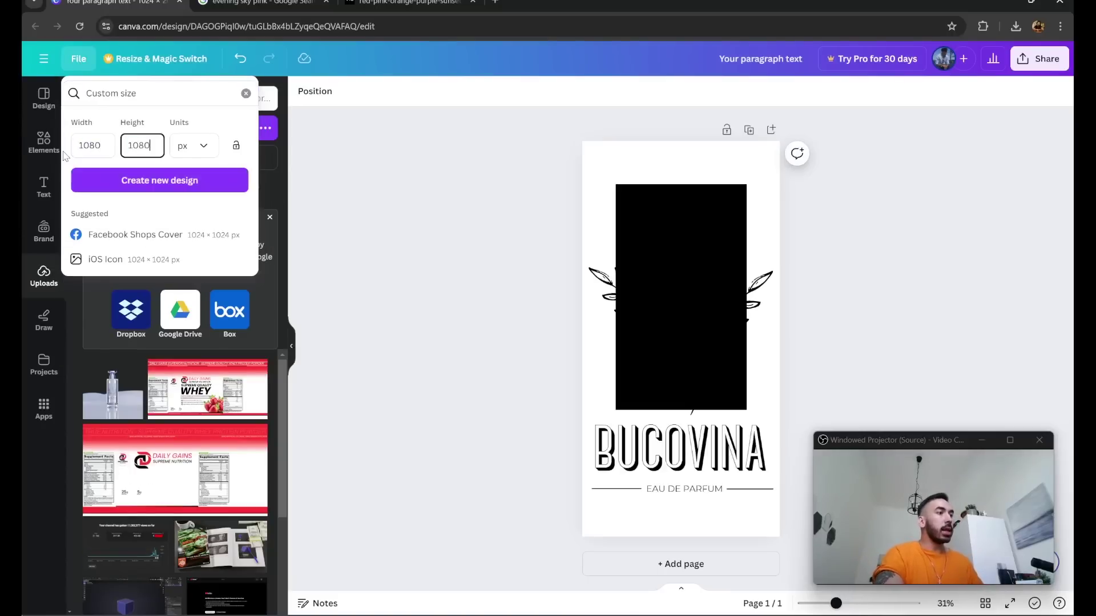
{"action": "left_click", "coordinate": [178, 181]}
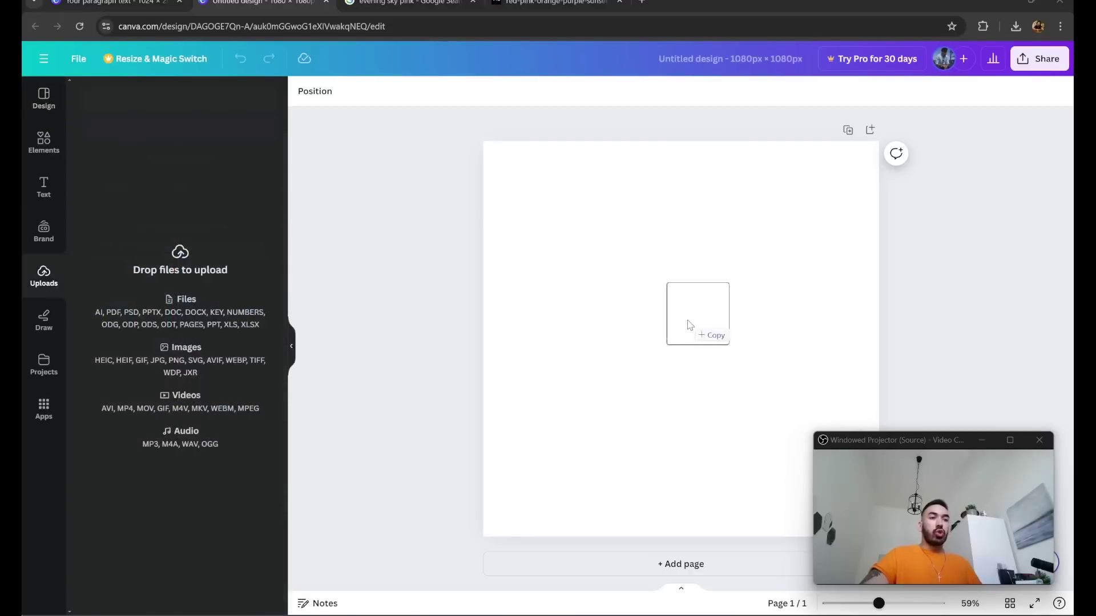
- Add the perfume bottle render to the blank design and enlarge it to cover the whole page
{"action": "left_click_drag", "start_coordinate": [676, 362], "coordinate": [667, 377]}
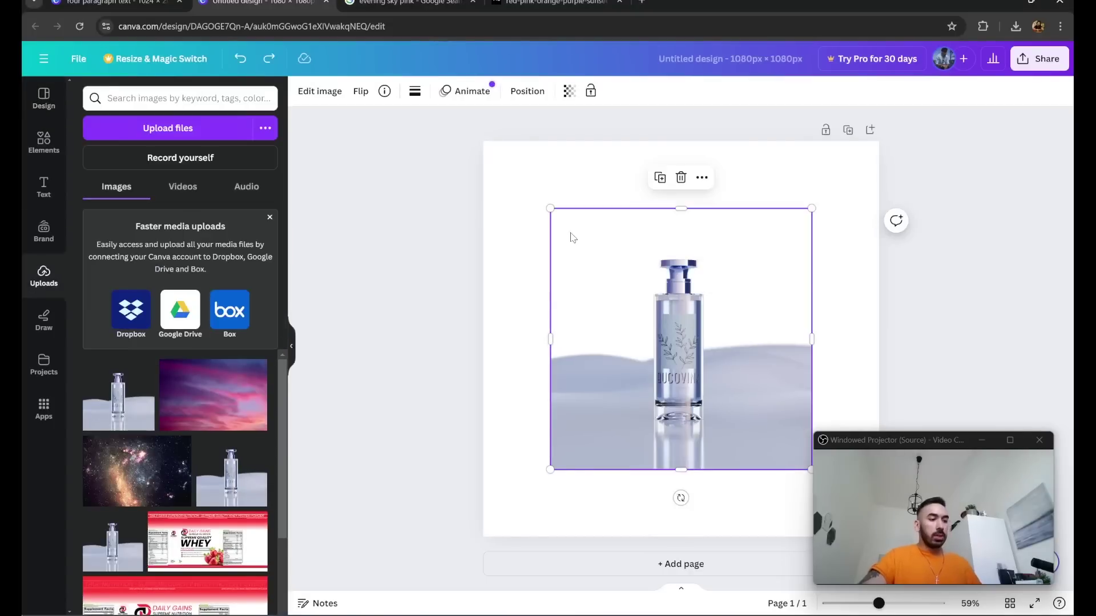
{"action": "left_click_drag", "start_coordinate": [550, 207], "coordinate": [482, 142]}
{"action": "left_click_drag", "start_coordinate": [681, 141], "coordinate": [680, 201]}
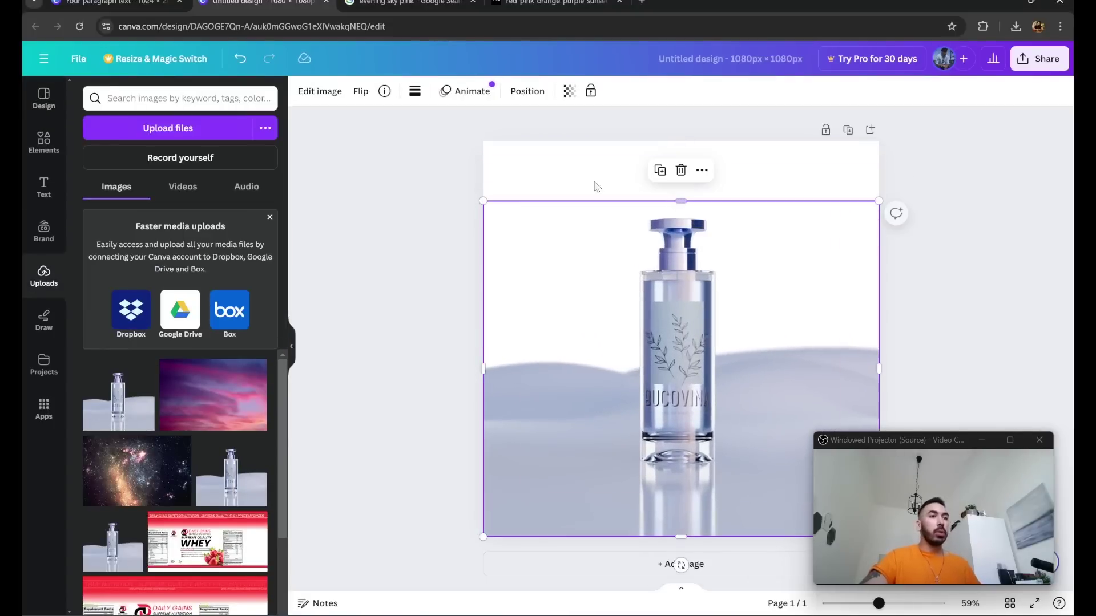
{"action": "key", "text": "ctrl+z"}
- Set the page background behind the bottle render to solid black
{"action": "left_click", "coordinate": [457, 165]}
{"action": "left_click", "coordinate": [303, 91]}
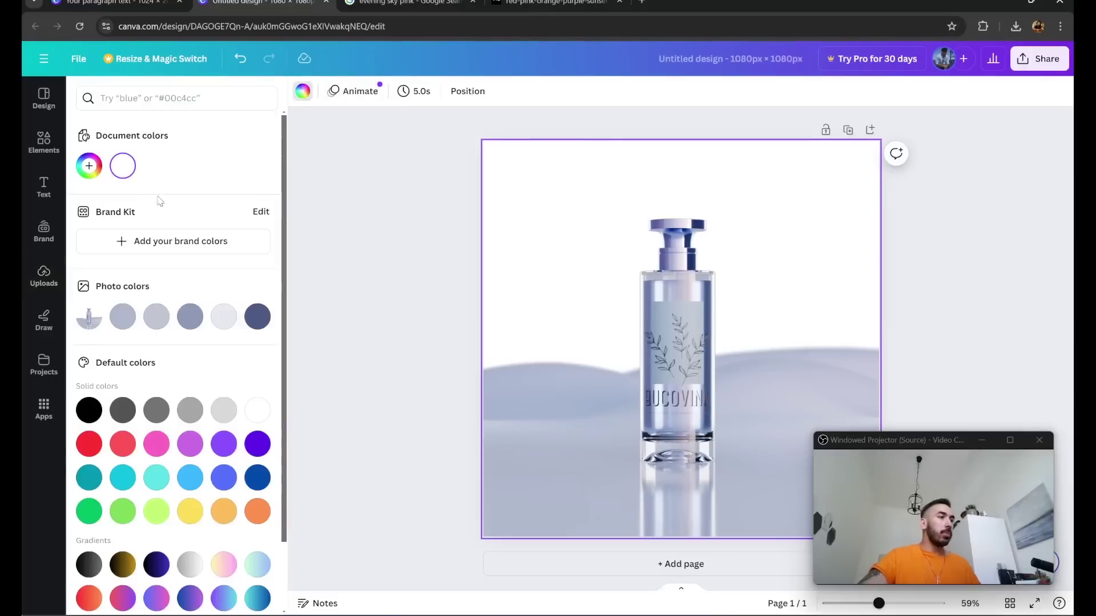
{"action": "left_click", "coordinate": [98, 409]}
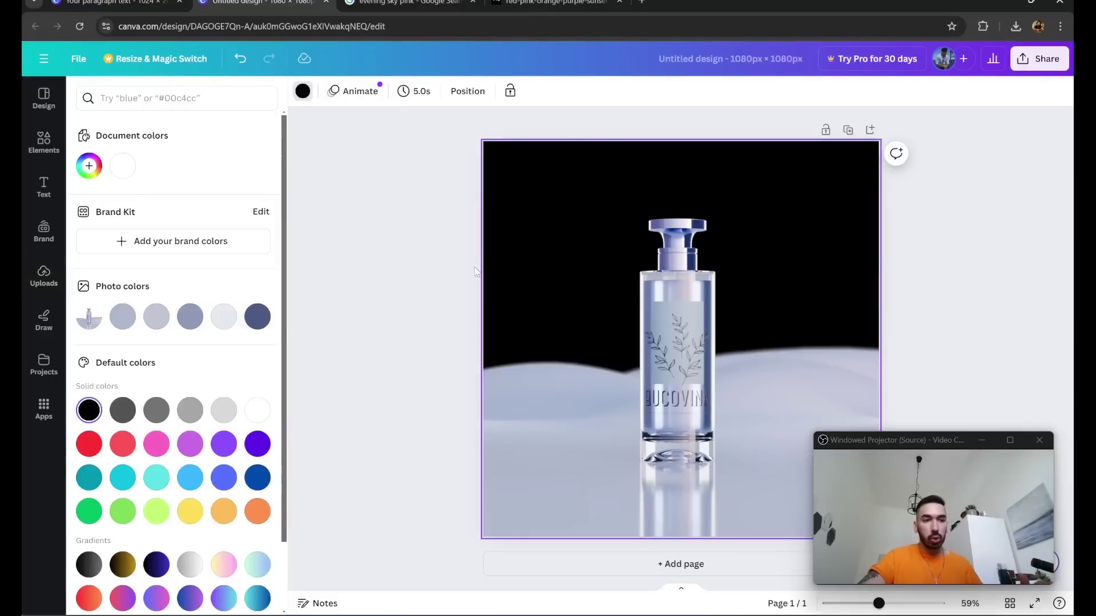
{"action": "left_click", "coordinate": [584, 211]}
- Open the Travel + Leisure sunset image from the "evening sky pink" results in separate tabs, and return to the bottle design
{"action": "key", "text": "ctrl+Tab"}
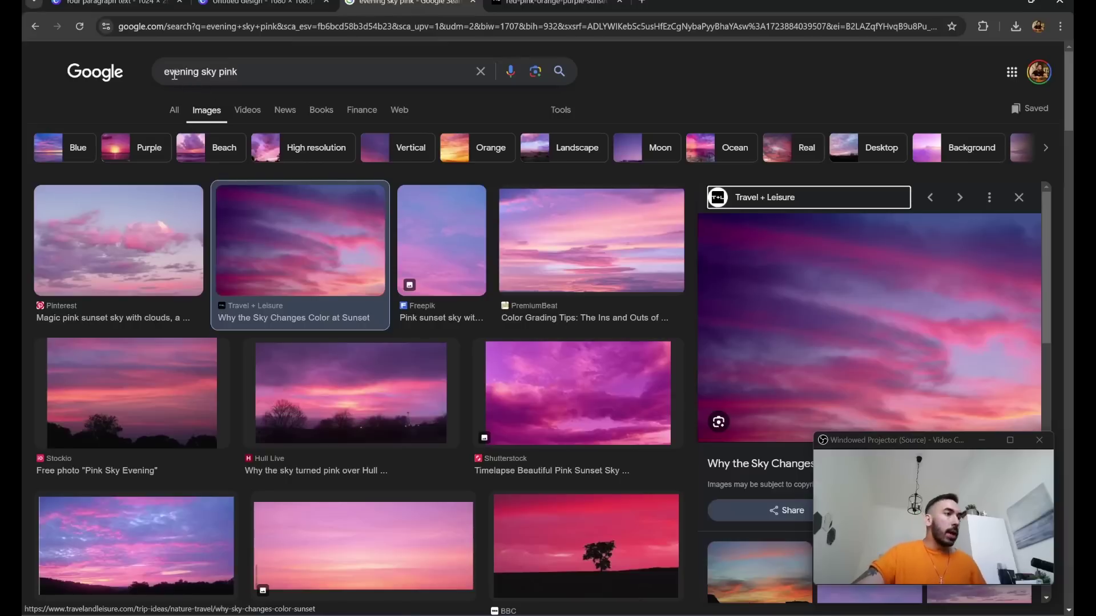
{"action": "scroll", "coordinate": [198, 76], "scroll_direction": "down", "scroll_amount": 1}
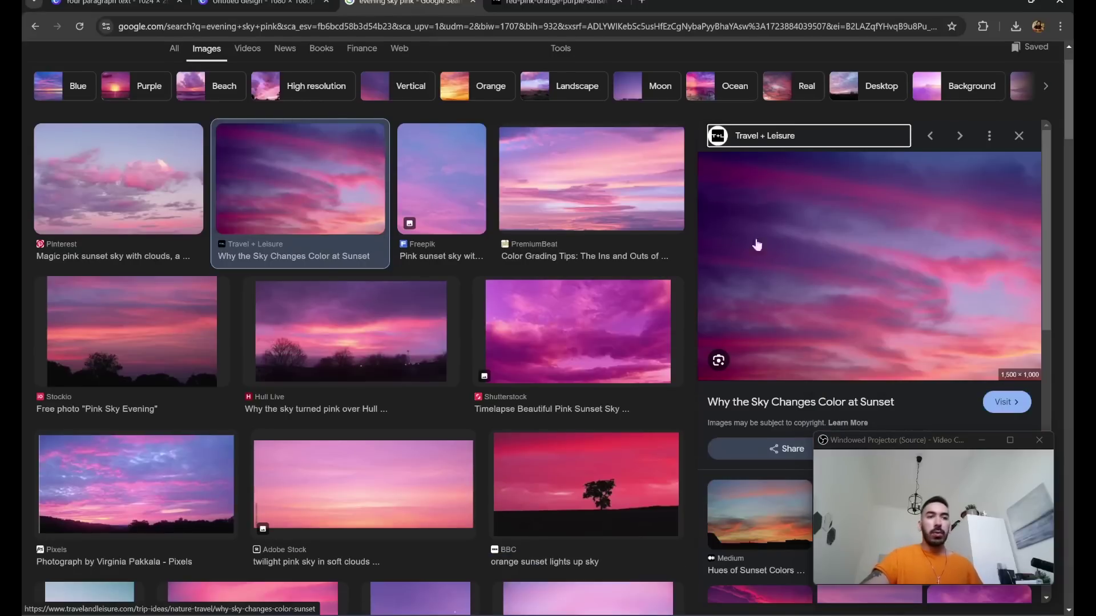
{"action": "right_click", "coordinate": [802, 242]}
{"action": "left_click", "coordinate": [865, 386]}
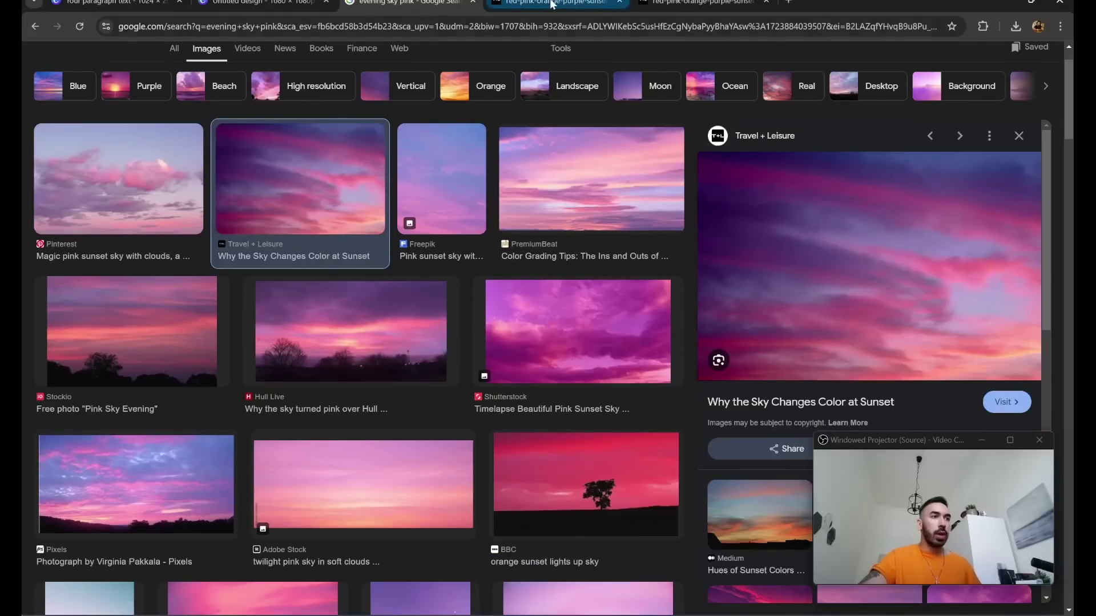
{"action": "key", "text": "ctrl+Tab"}
{"action": "right_click", "coordinate": [476, 218]}
{"action": "left_click", "coordinate": [525, 234]}
{"action": "key", "text": "ctrl+shift+Tab"}
{"action": "key", "text": "ctrl+shift+Tab"}
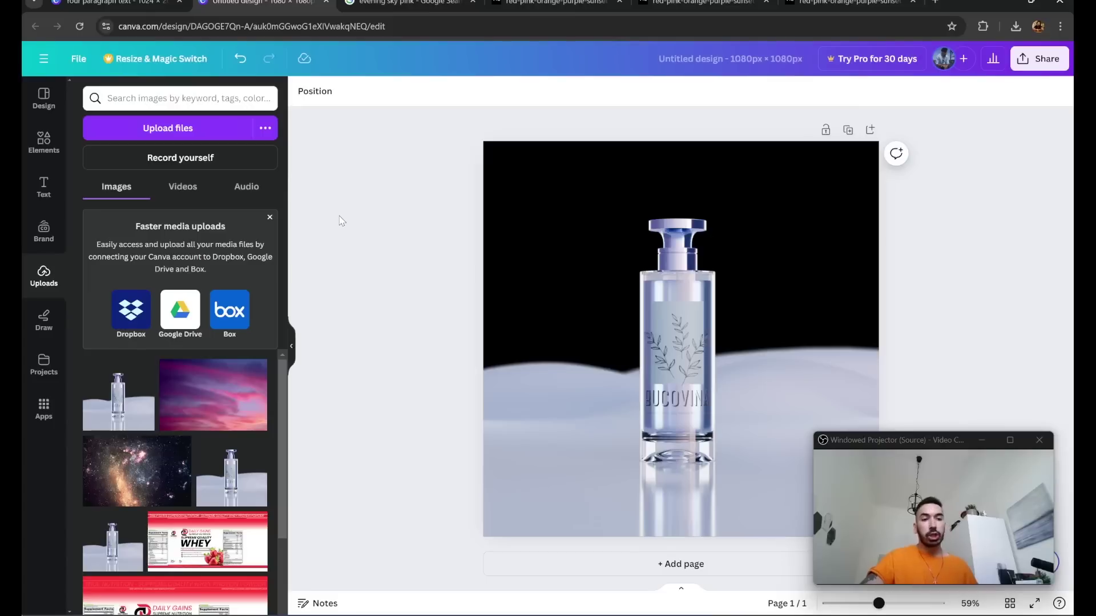
- Paste the pink sunset sky image, enlarge it to the page width, move it to the page's upper part and send it behind the bottle
{"action": "key", "text": "ctrl+v"}
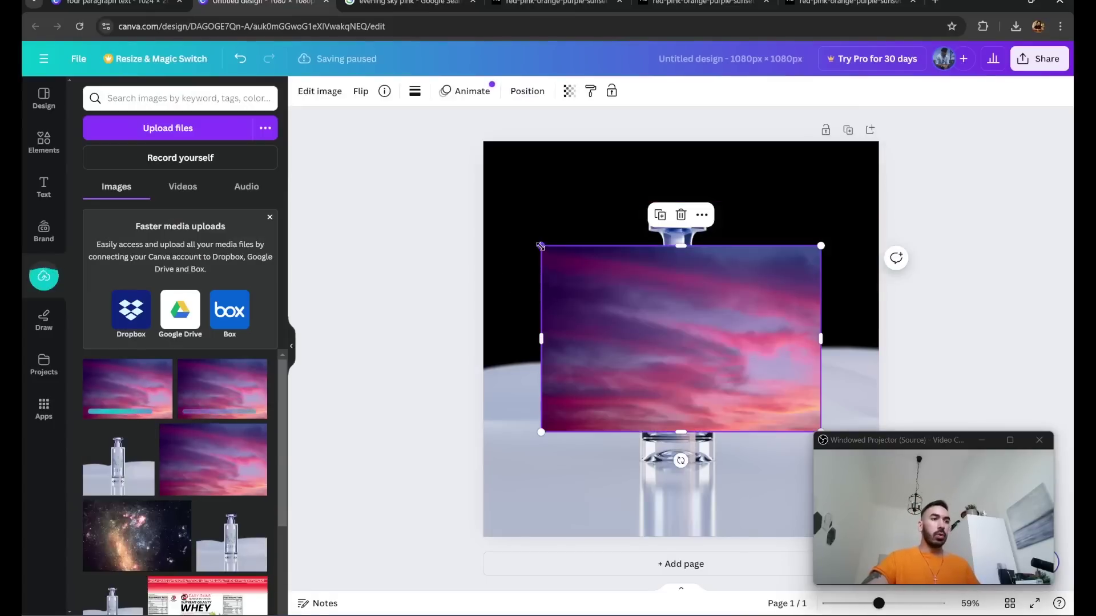
{"action": "left_click_drag", "start_coordinate": [541, 246], "coordinate": [483, 207], "text": "alt"}
{"action": "left_click_drag", "start_coordinate": [623, 302], "coordinate": [623, 240]}
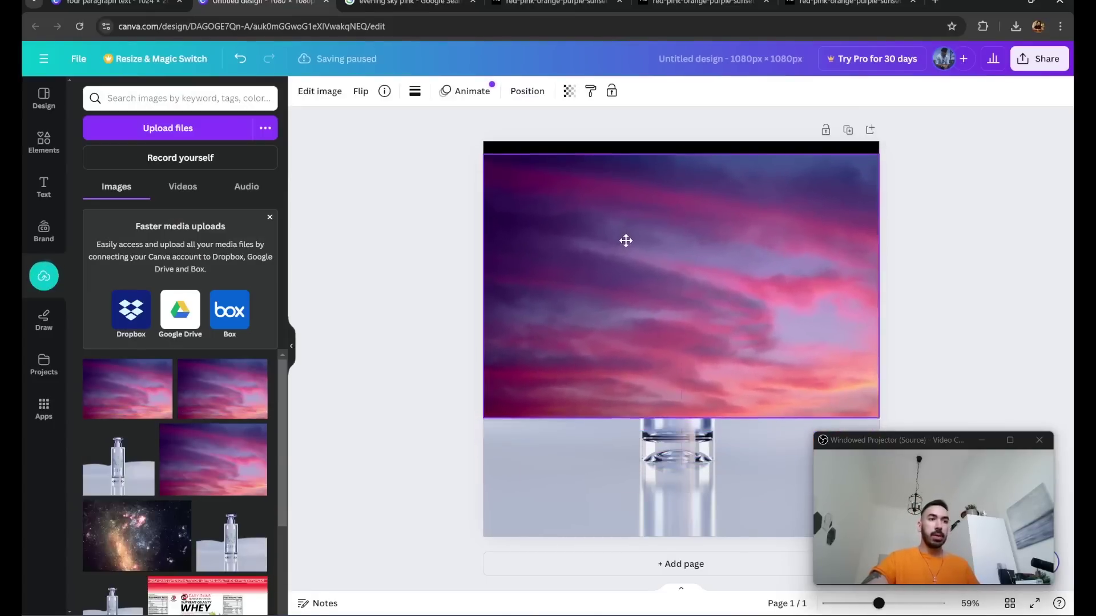
{"action": "right_click", "coordinate": [605, 243]}
{"action": "mouse_move", "coordinate": [650, 376]}
{"action": "left_click", "coordinate": [828, 426]}
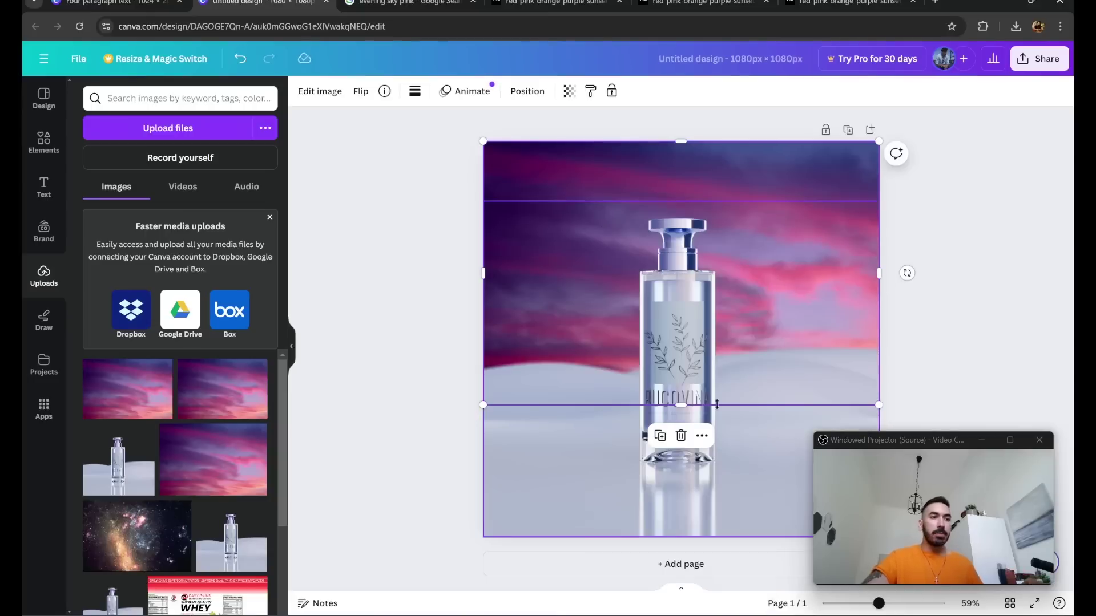
- Blur the whole sky image with an intensity of 40
{"action": "left_click", "coordinate": [319, 91]}
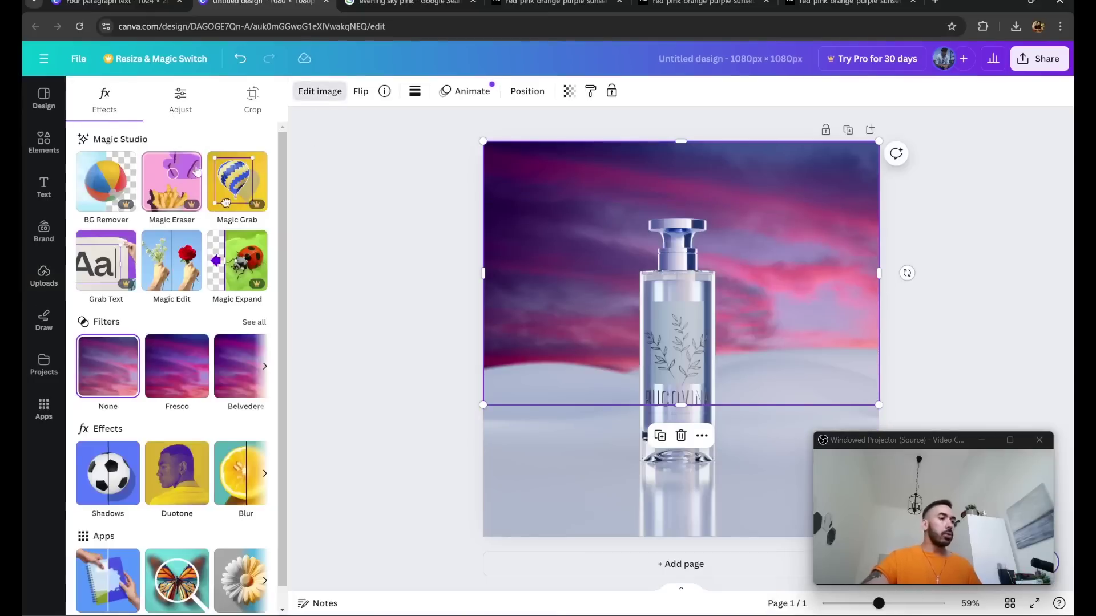
{"action": "scroll", "coordinate": [177, 400], "scroll_direction": "down", "scroll_amount": 1}
{"action": "left_click", "coordinate": [220, 464]}
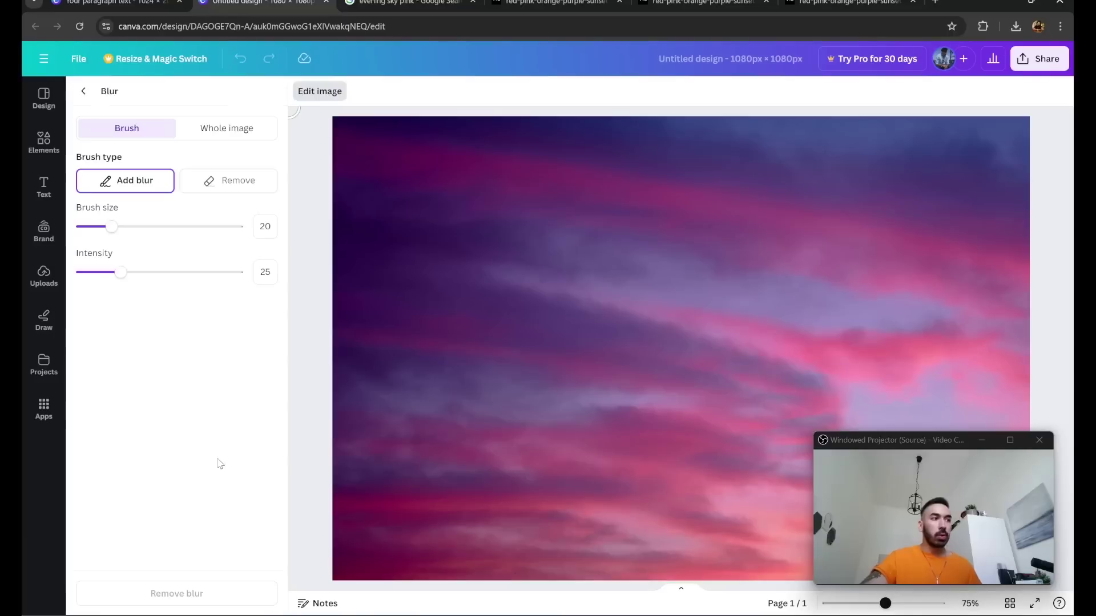
{"action": "left_click", "coordinate": [213, 136]}
{"action": "left_click_drag", "start_coordinate": [84, 186], "coordinate": [145, 200]}
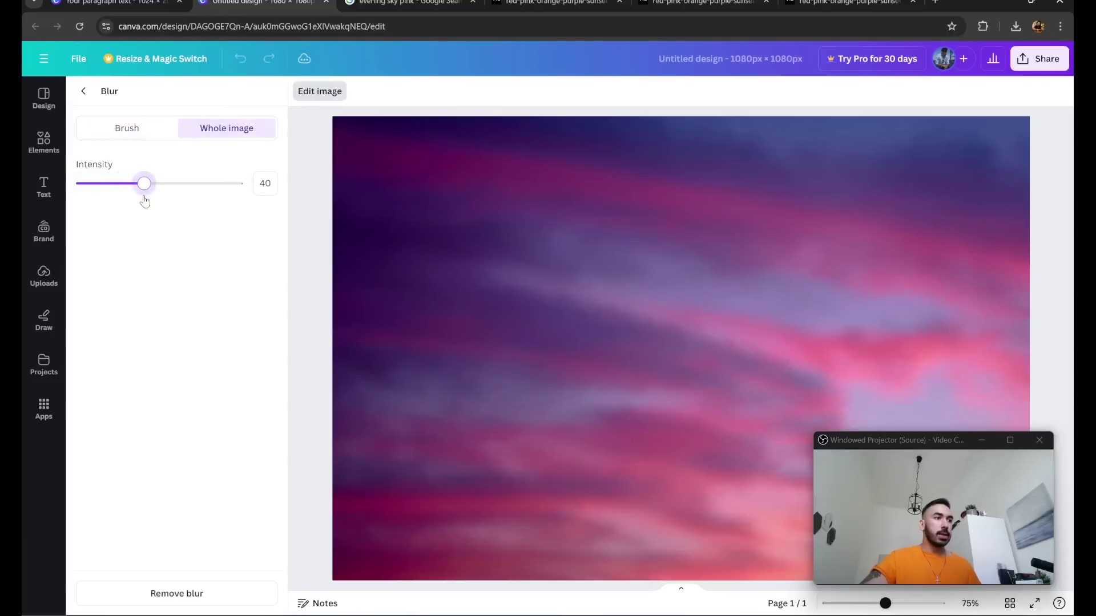
{"action": "key", "text": "Escape"}
- Adjust the sky image's colours: temperature -56, brightness 40, vibrance -15, saturation -34 and whites 47
{"action": "left_click", "coordinate": [180, 97]}
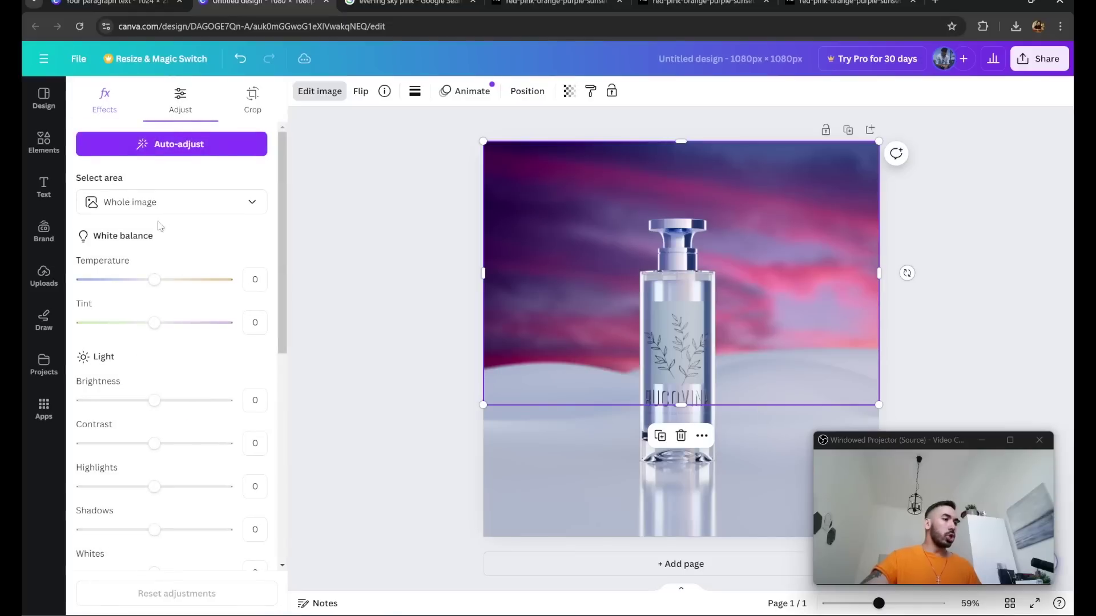
{"action": "left_click_drag", "start_coordinate": [154, 279], "coordinate": [114, 279]}
{"action": "left_click_drag", "start_coordinate": [153, 400], "coordinate": [184, 403]}
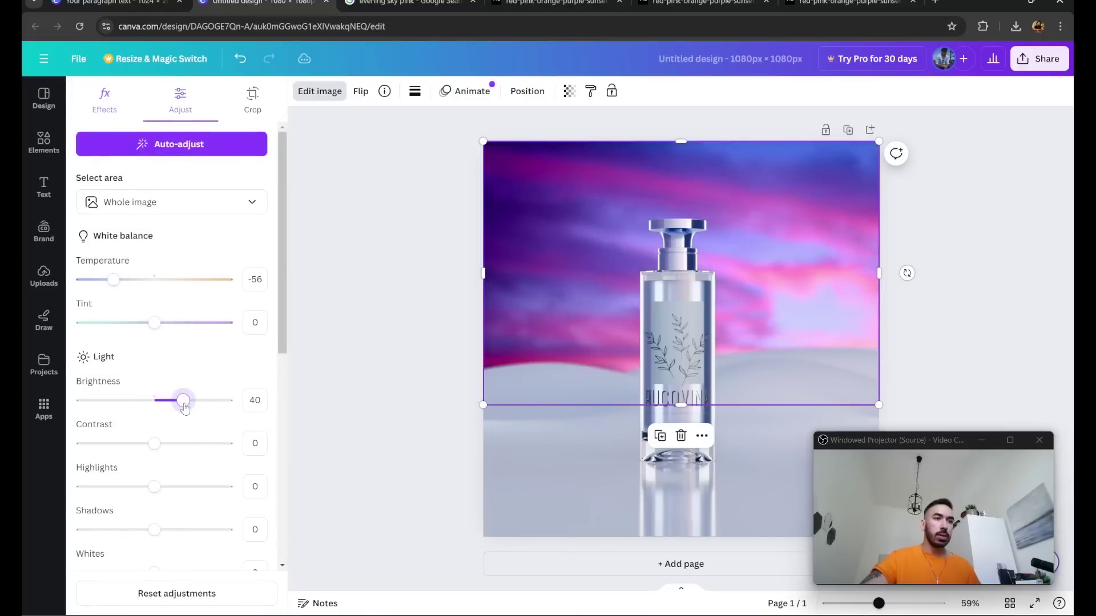
{"action": "left_click_drag", "start_coordinate": [154, 367], "coordinate": [123, 370]}
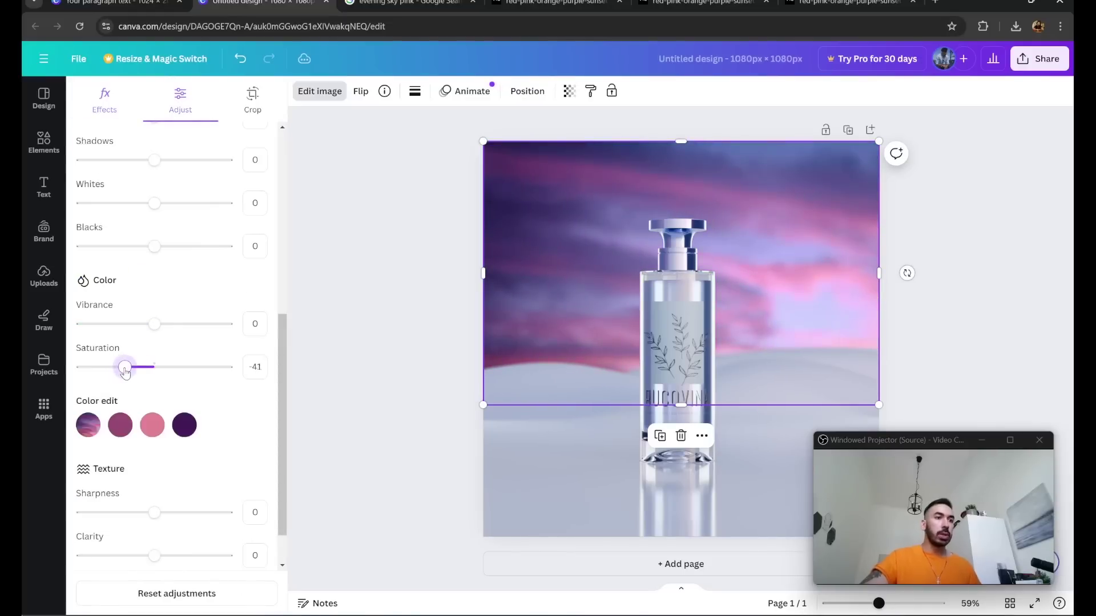
{"action": "left_click_drag", "start_coordinate": [124, 369], "coordinate": [130, 370]}
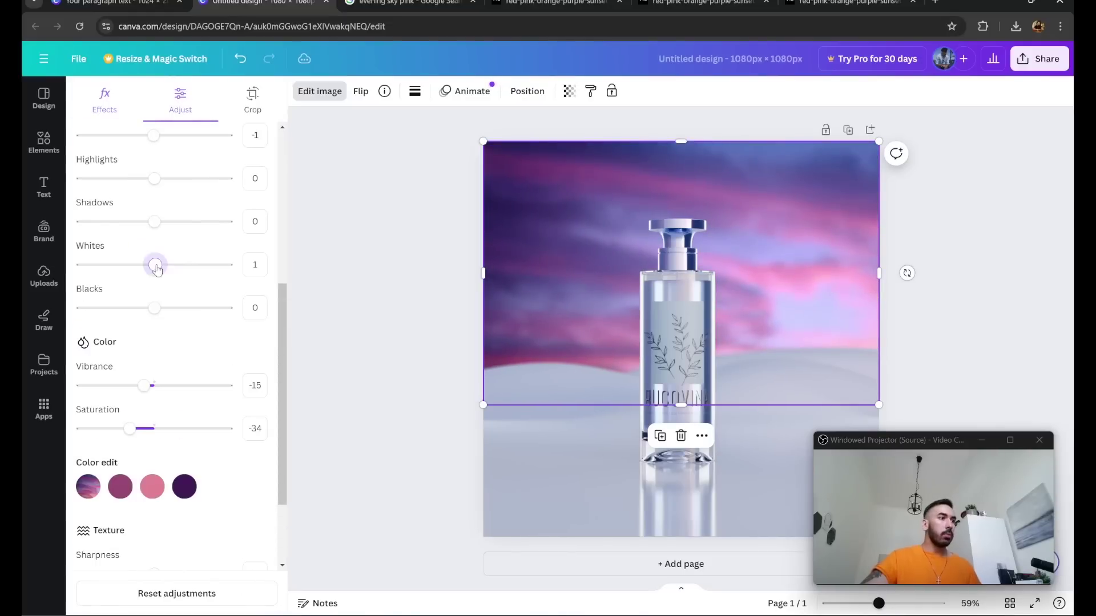
{"action": "left_click_drag", "start_coordinate": [156, 269], "coordinate": [187, 271]}
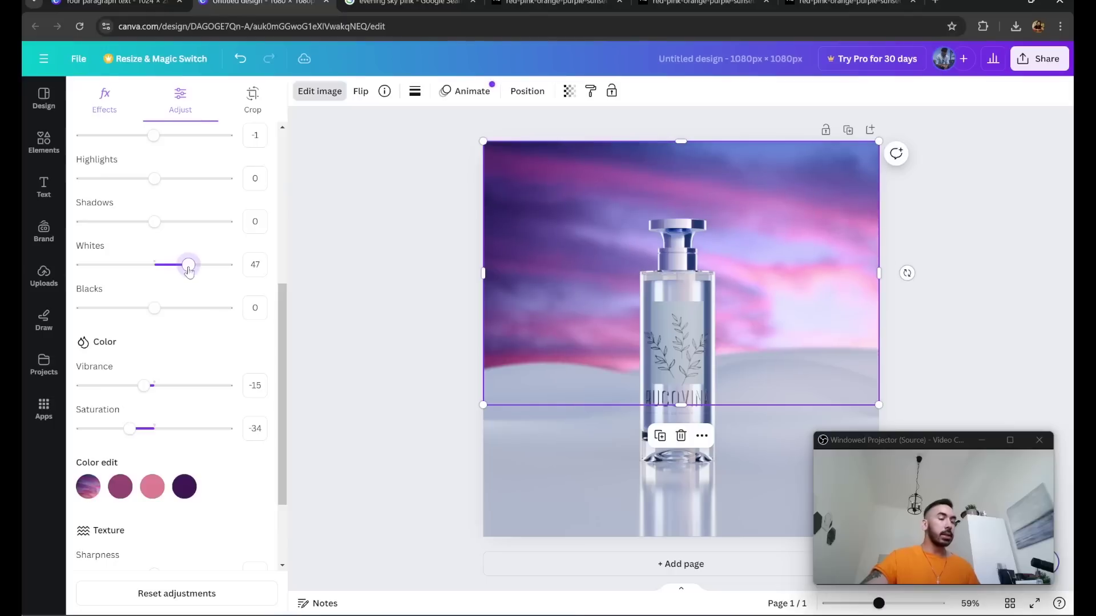
- Adjust the bottle render's white balance, tuning its temperature and shifting its tint slightly towards purple to match the sky
{"action": "left_click", "coordinate": [505, 344]}
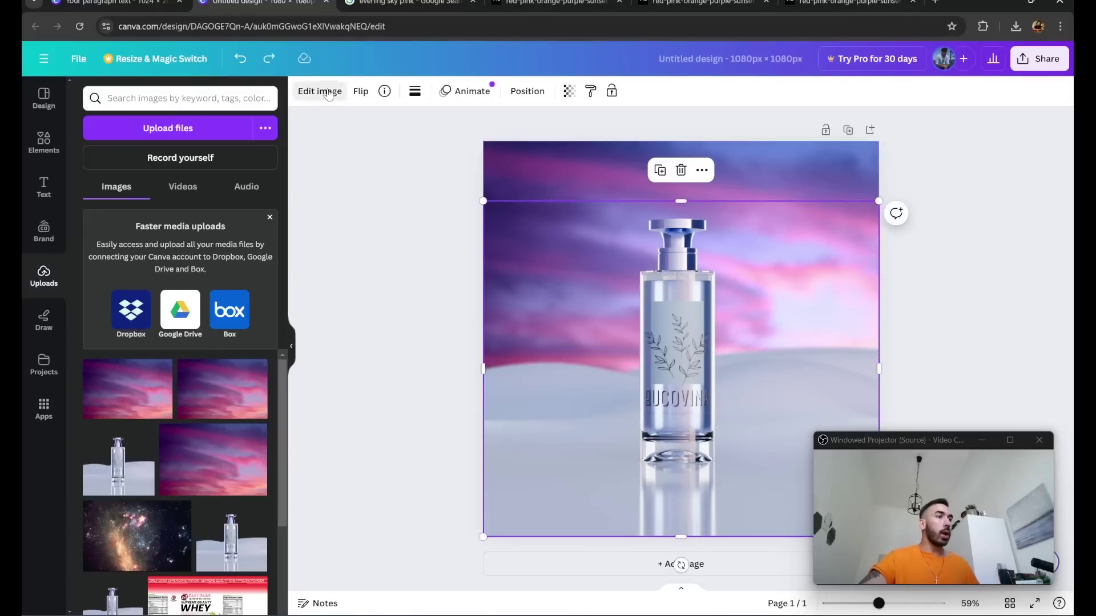
{"action": "left_click", "coordinate": [320, 92]}
{"action": "left_click", "coordinate": [180, 100]}
{"action": "left_click_drag", "start_coordinate": [154, 490], "coordinate": [187, 492]}
{"action": "left_click_drag", "start_coordinate": [132, 281], "coordinate": [155, 282]}
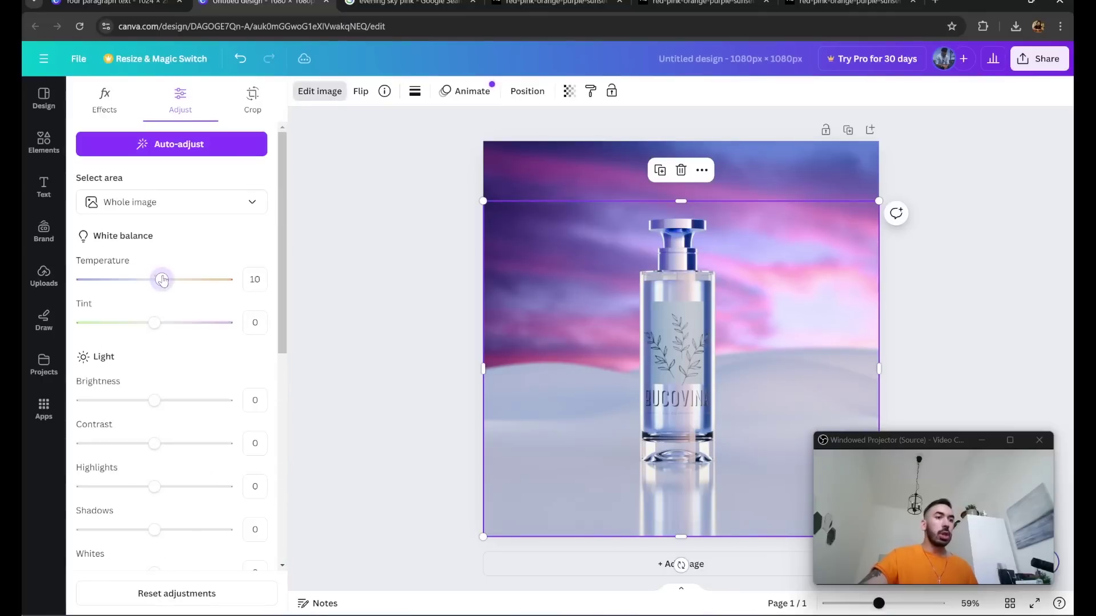
{"action": "mouse_move", "coordinate": [154, 323]}
{"action": "left_mouse_down"}
{"action": "mouse_move", "coordinate": [169, 323]}
{"action": "mouse_move", "coordinate": [164, 334]}
{"action": "left_mouse_up"}
{"action": "left_click", "coordinate": [417, 223]}
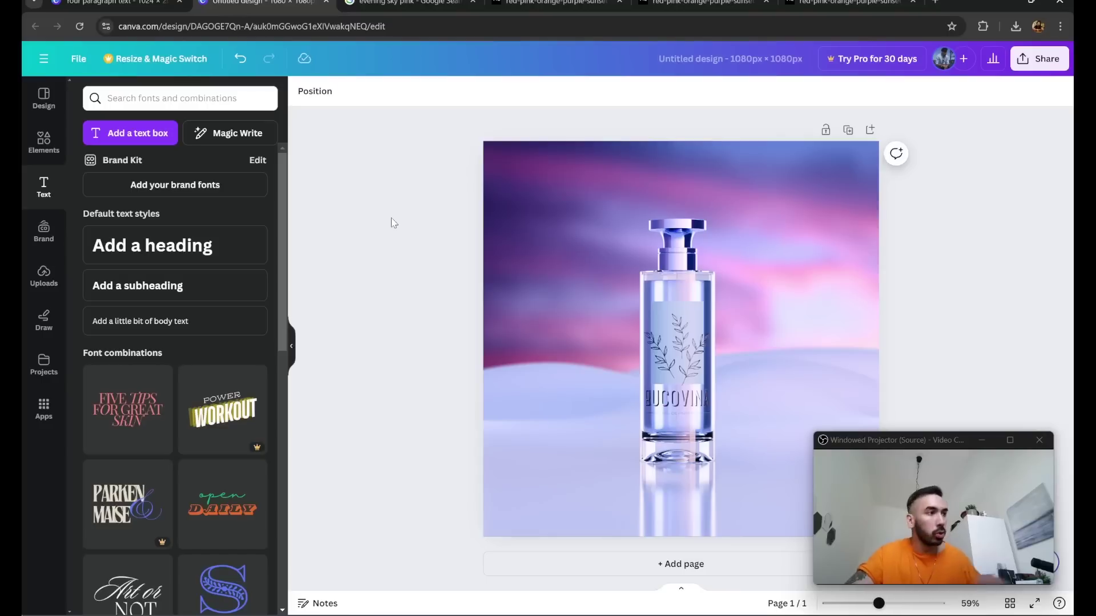
- Add the text "DIVINITY" over the bottle, enlarge it to font size 151 and colour it white
{"action": "left_click", "coordinate": [153, 140]}
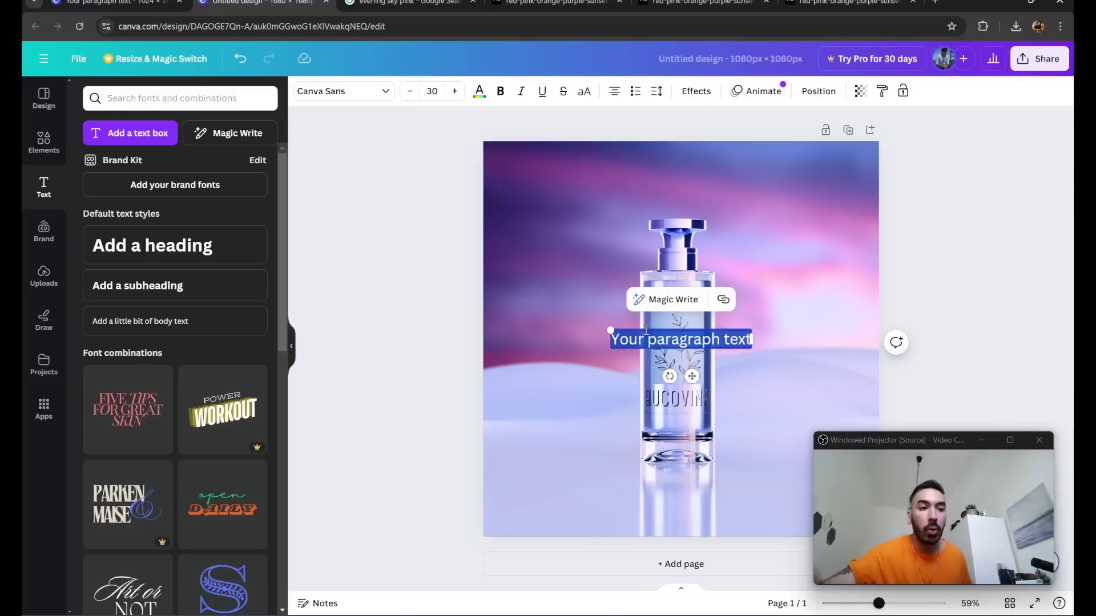
{"action": "type", "text": "DIVINITY"}
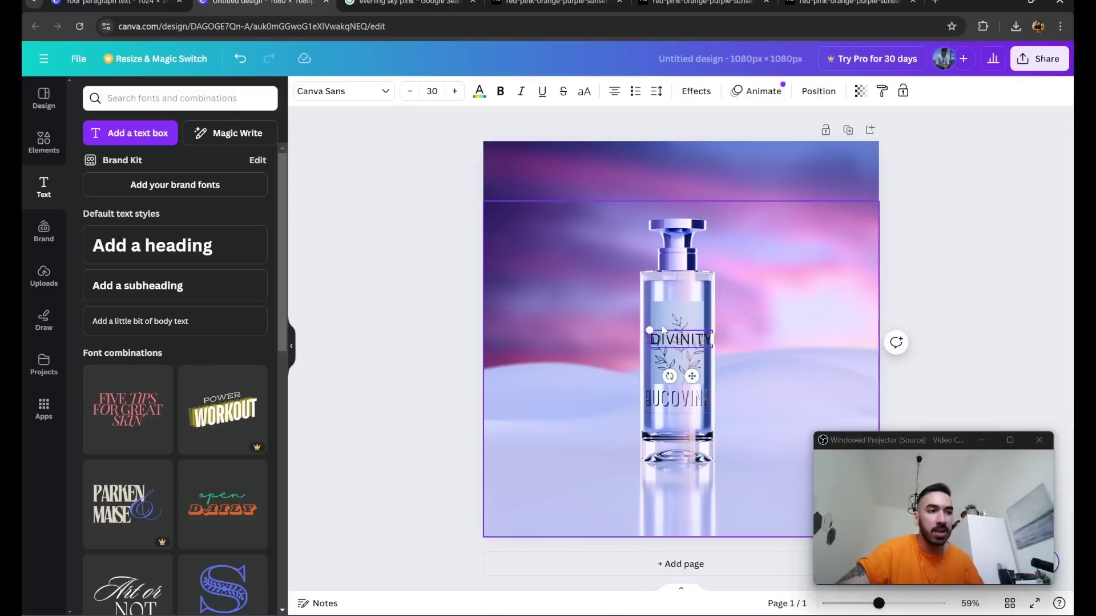
{"action": "left_click_drag", "start_coordinate": [649, 330], "coordinate": [578, 268], "text": "alt"}
{"action": "key", "text": "ctrl+a"}
{"action": "left_click", "coordinate": [479, 91]}
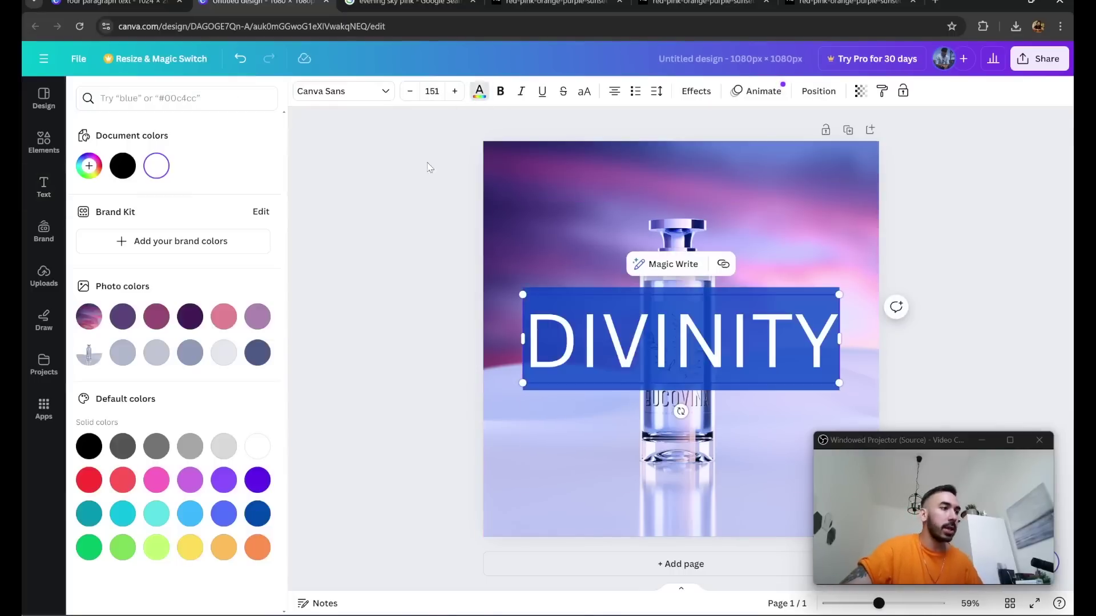
- Try Montserrat, Black Ops One and Brixton Outline as the font of the DIVINITY title
{"action": "left_click", "coordinate": [343, 90]}
{"action": "left_click", "coordinate": [122, 271]}
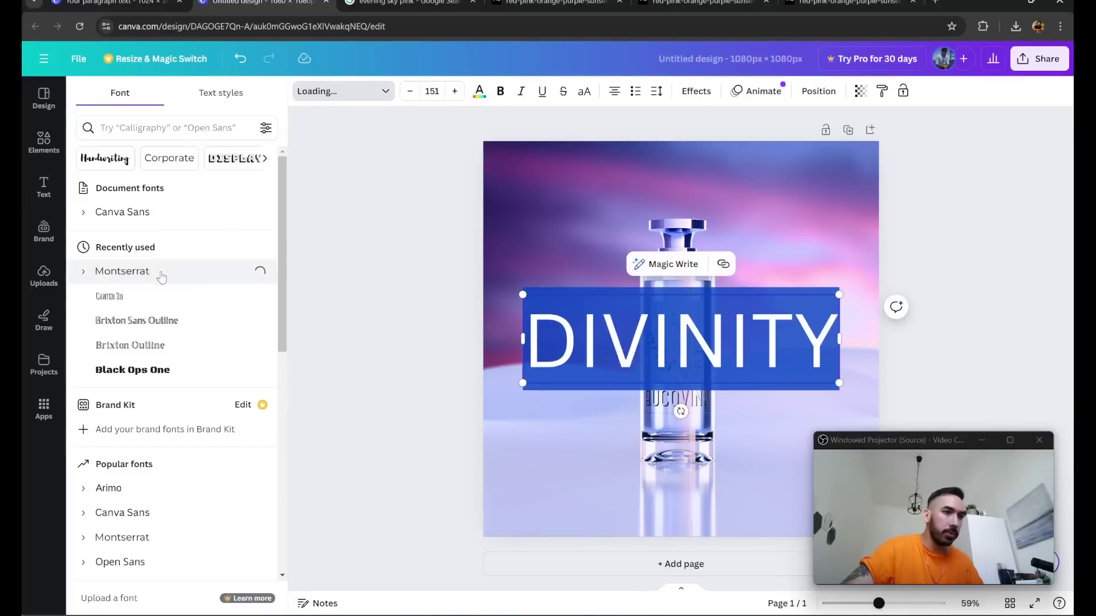
{"action": "left_click", "coordinate": [143, 370]}
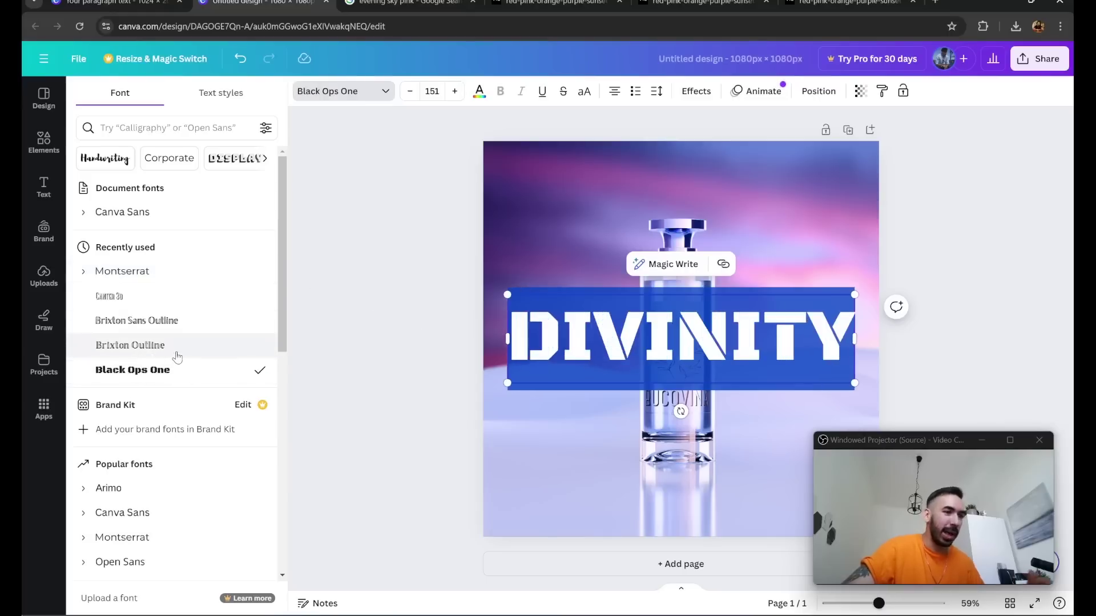
{"action": "left_click", "coordinate": [177, 355]}
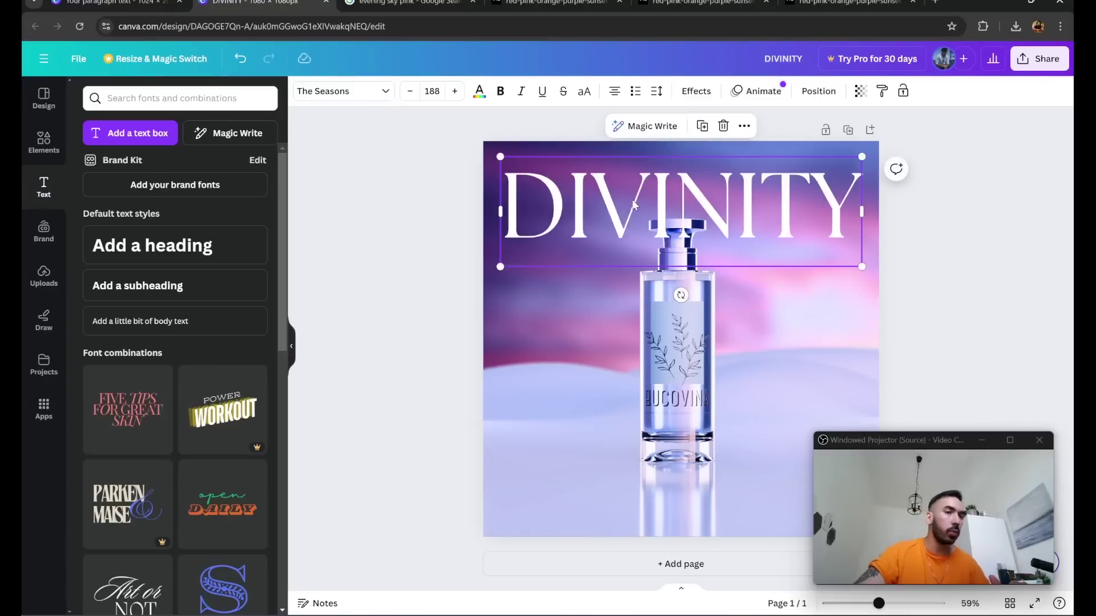
- Send the DIVINITY title one layer backward so that it sits behind the bottle render
{"action": "right_click", "coordinate": [600, 201]}
{"action": "mouse_move", "coordinate": [663, 346]}
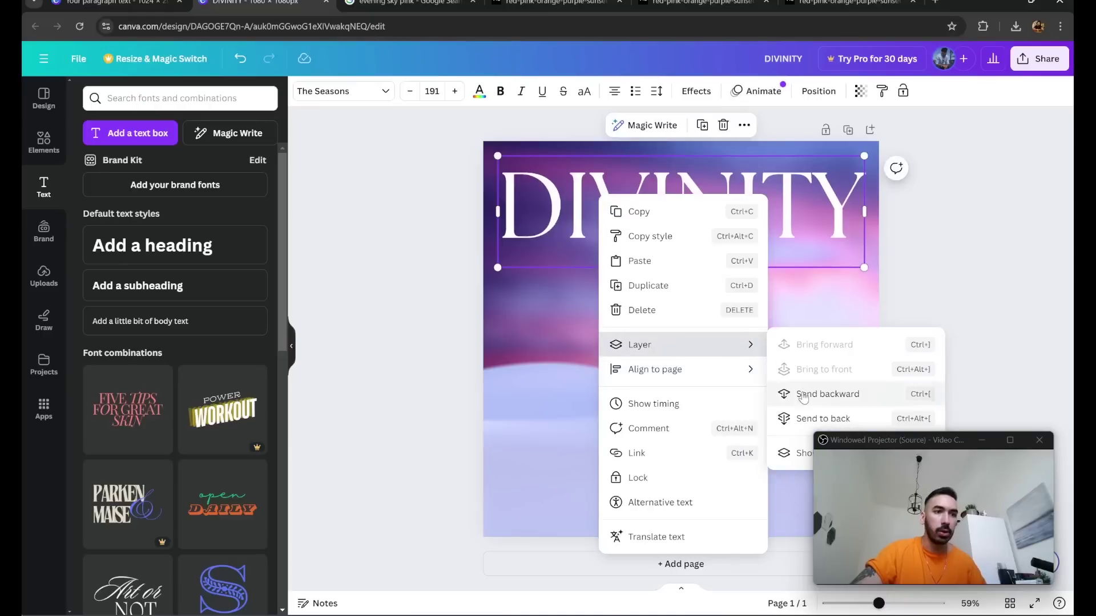
{"action": "left_click", "coordinate": [805, 397]}
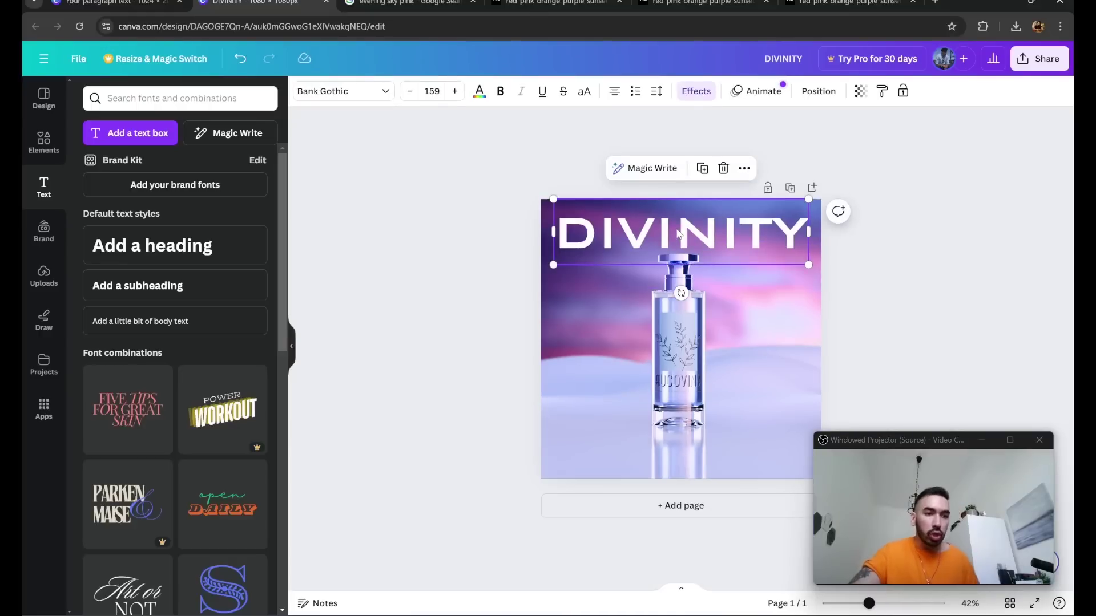
- Download the finished DIVINITY design as a PNG at 1,080 × 1,080 px
{"action": "left_click", "coordinate": [520, 265]}
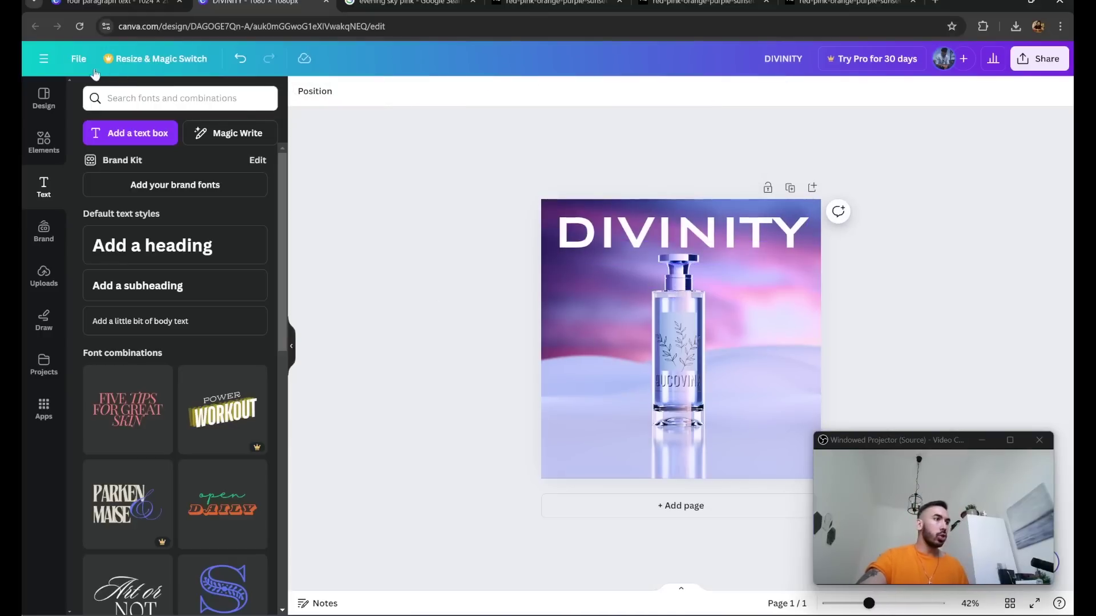
{"action": "left_click", "coordinate": [80, 59]}
{"action": "left_click", "coordinate": [110, 311]}
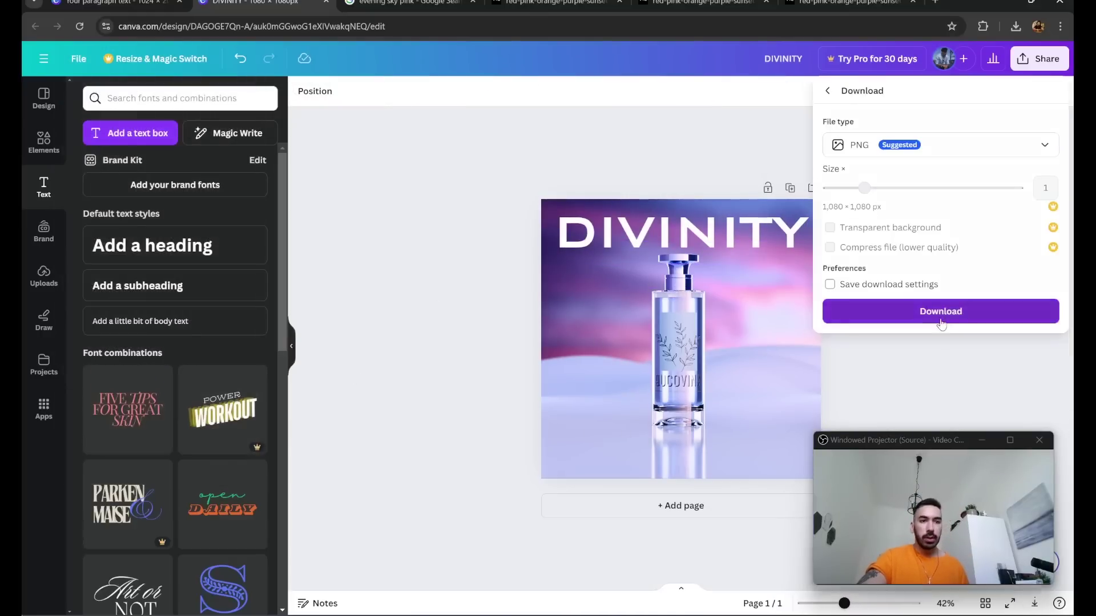
{"action": "left_click", "coordinate": [940, 313]}
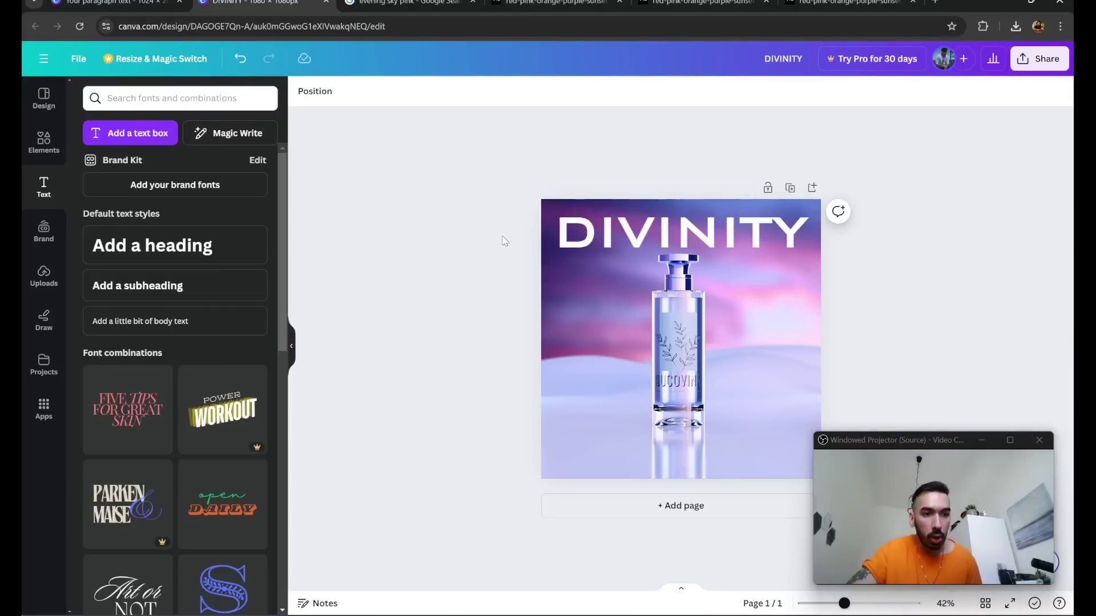